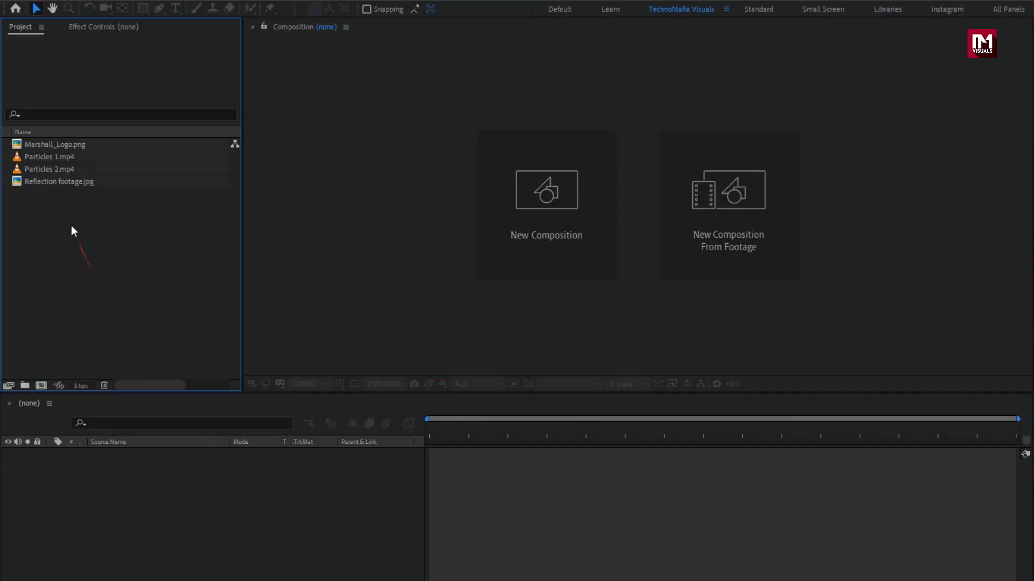
- Preview the Marshall logo, both particle clips and the reflection image among the imported footage
left_click(53, 144)
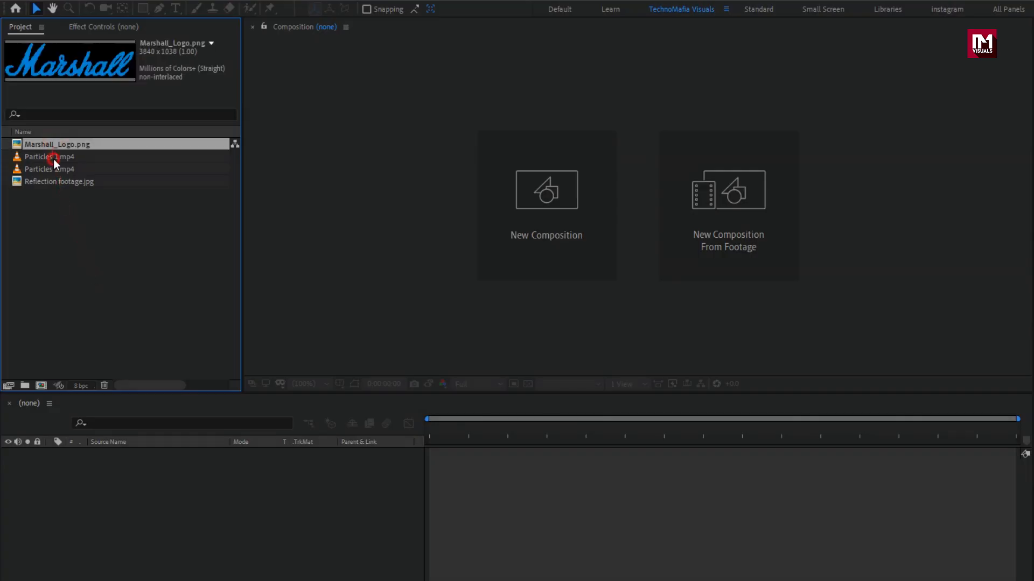
left_click(53, 158)
left_click(59, 168)
left_click(68, 182)
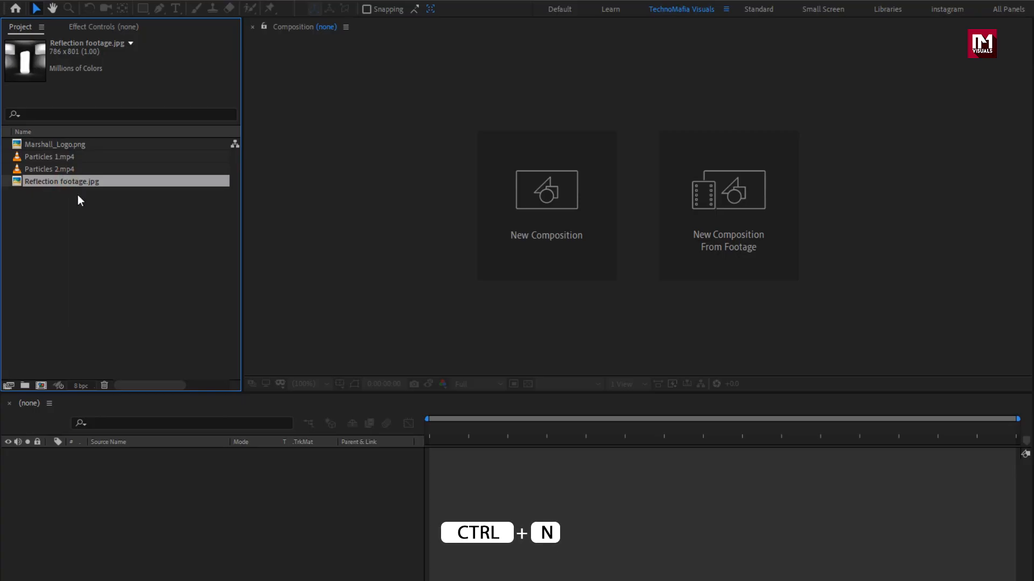
- Create a 1920 x 1080, 24 fps composition named Logo_Reveal with a duration of 5 seconds
left_click(493, 184)
type("Lo")
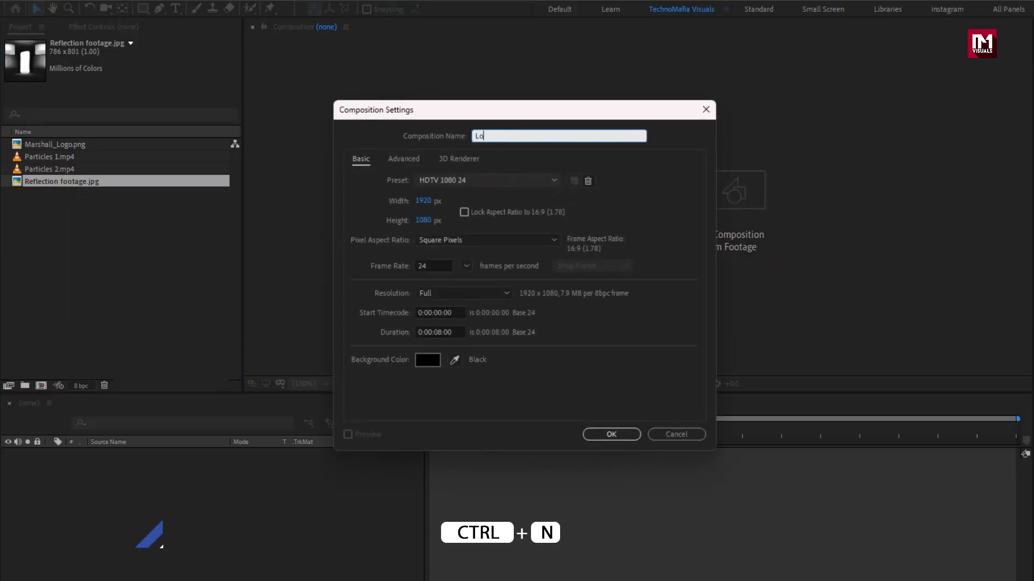
type("go_Reve")
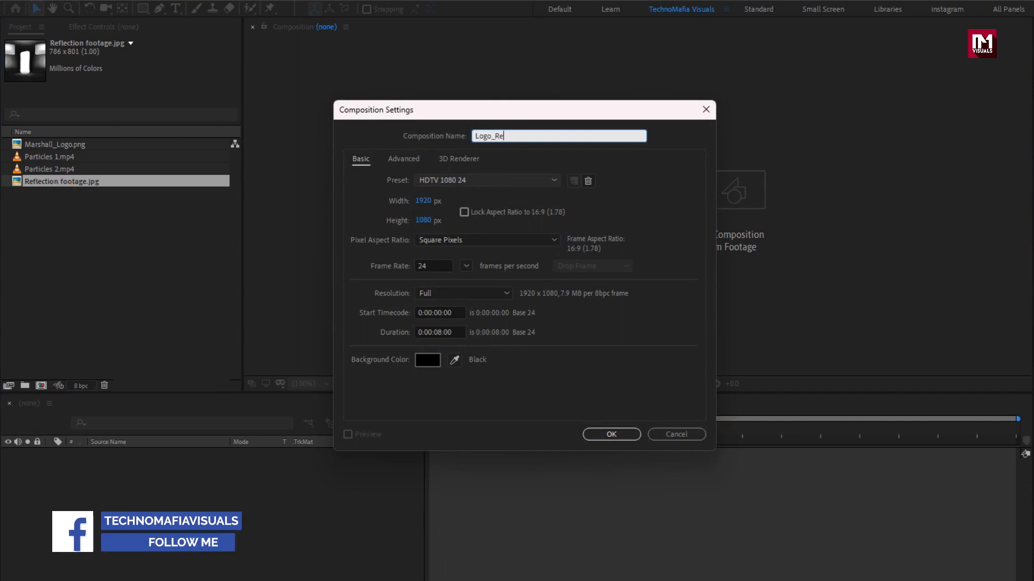
left_click(441, 331)
key("BackSpace")
type("5")
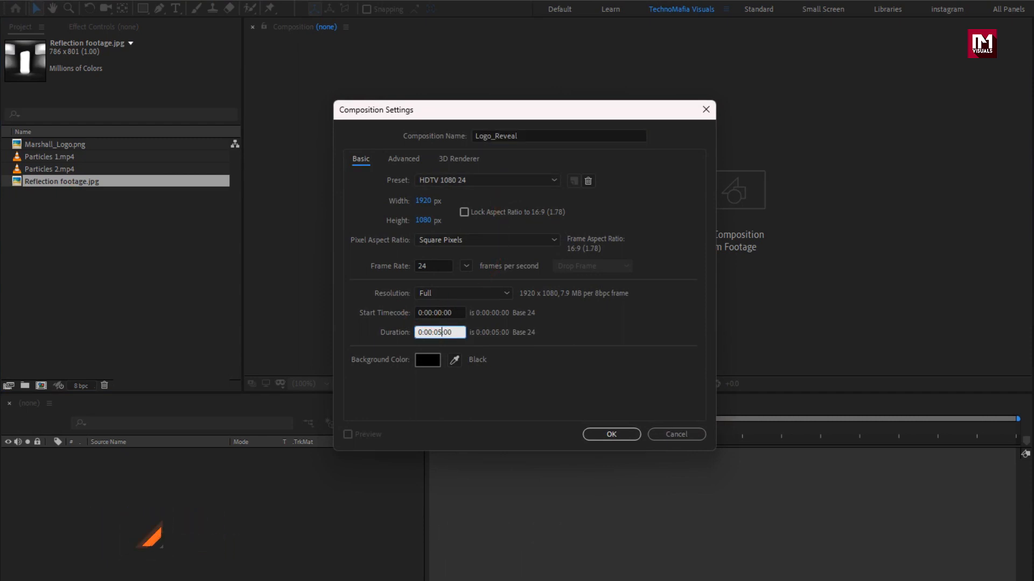
left_click(599, 434)
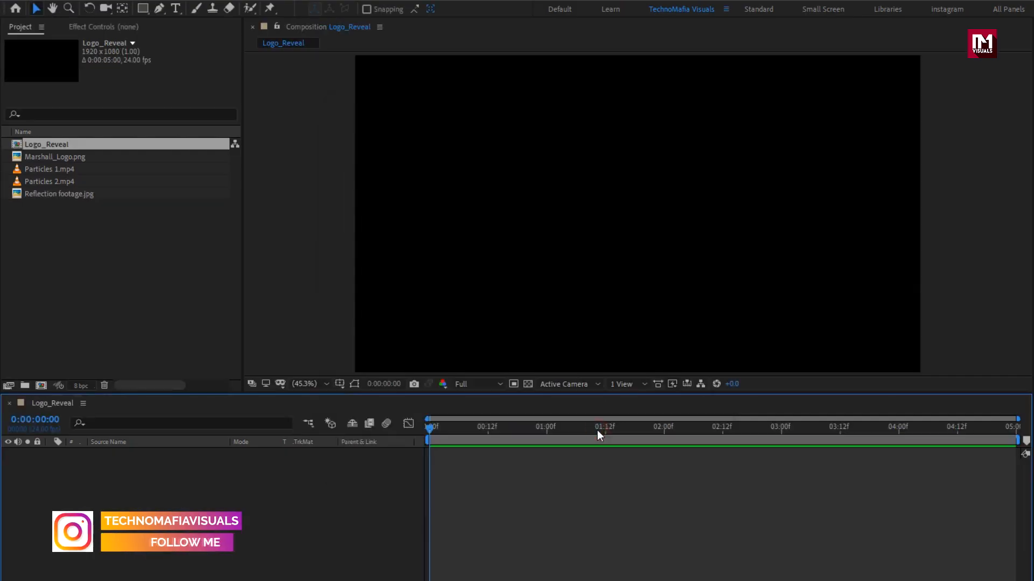
- Add a black full-size solid named BG to the Logo_Reveal composition
right_click(133, 468)
mouse_move(291, 472)
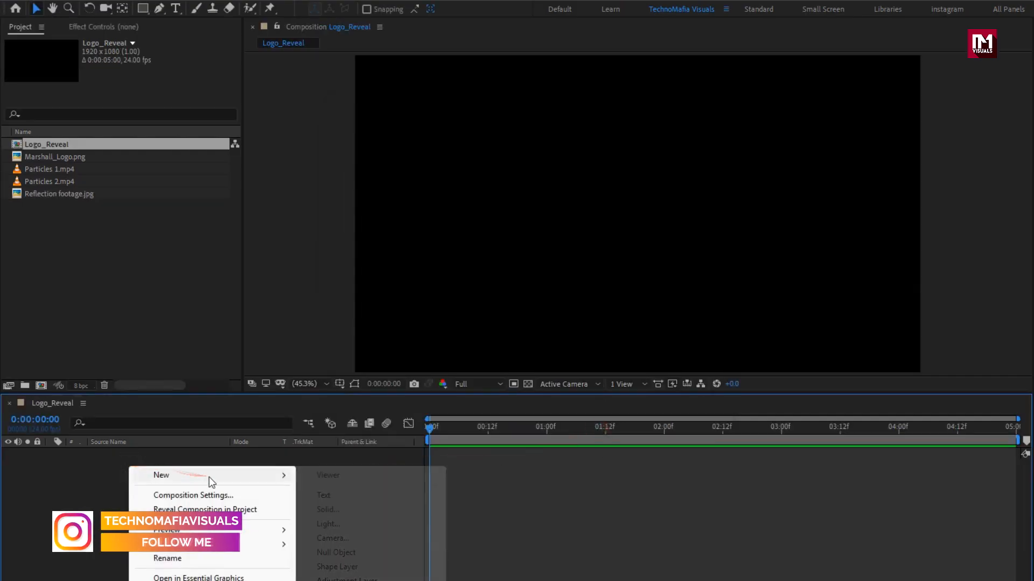
left_click(317, 509)
type("BG")
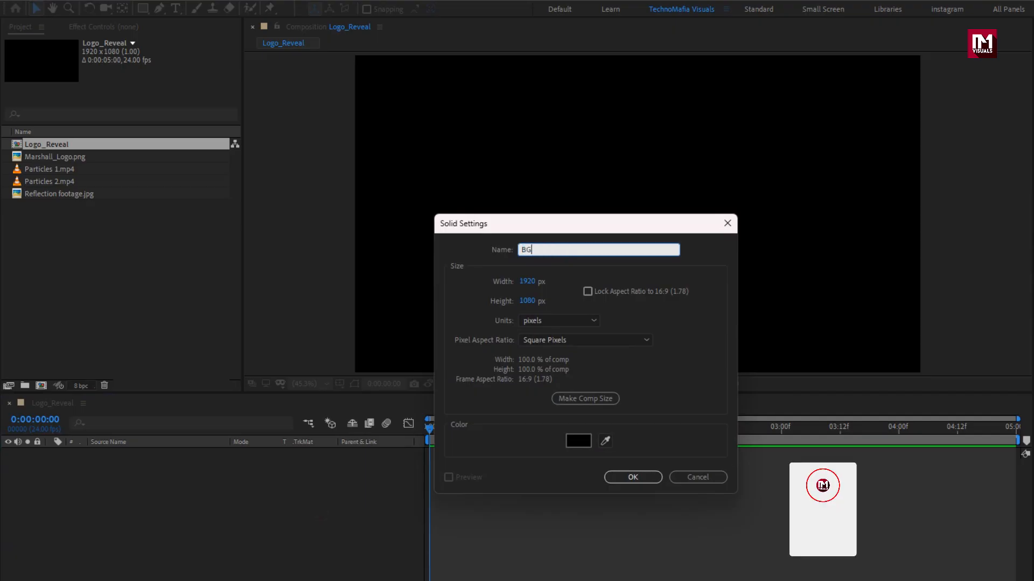
left_click(616, 477)
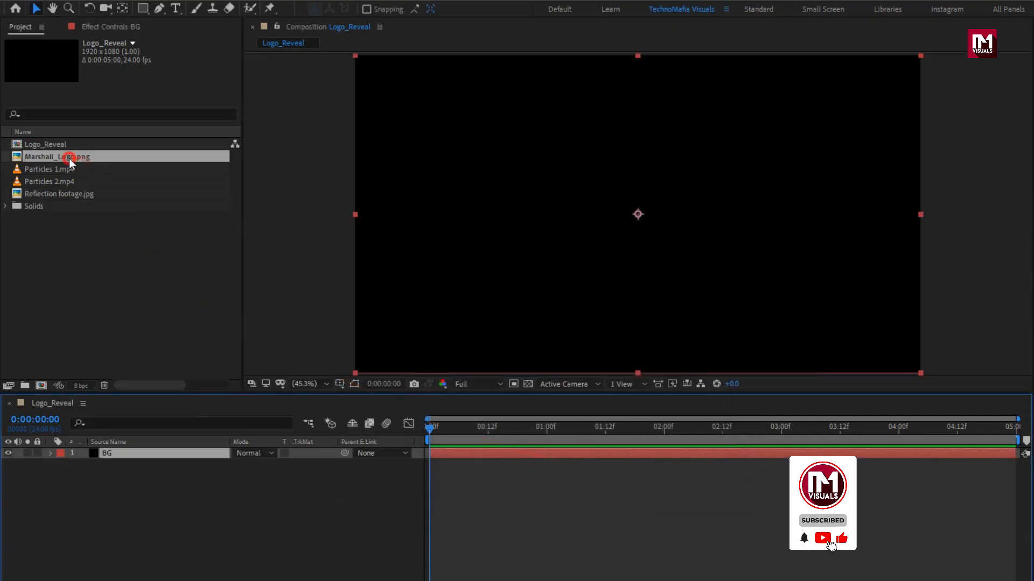
- Place Marshall_Logo.png above the BG layer and scale it down to about 28%
left_click_drag(70, 156, 154, 454)
key("s")
key("s")
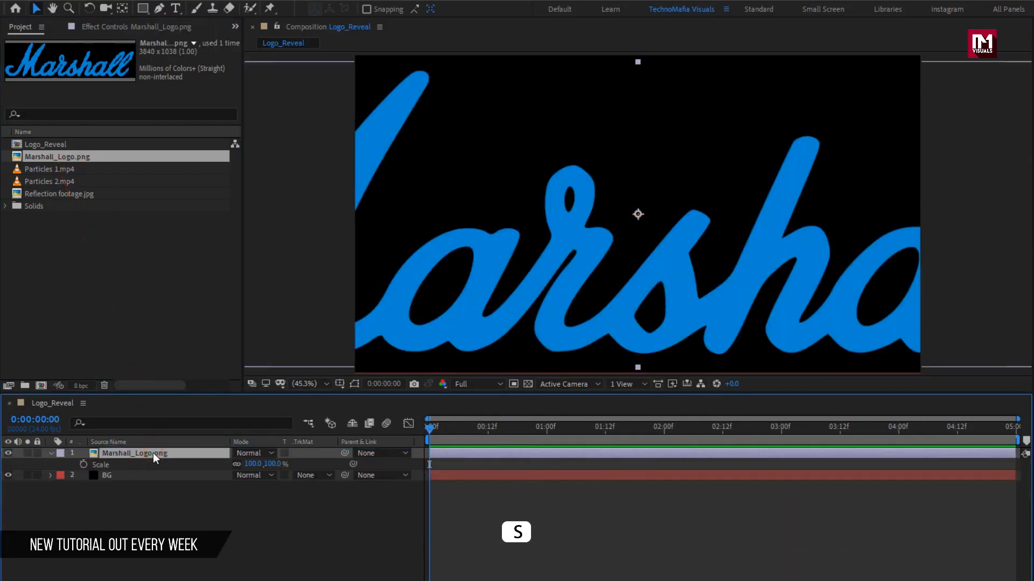
left_click_drag(268, 470, 229, 472)
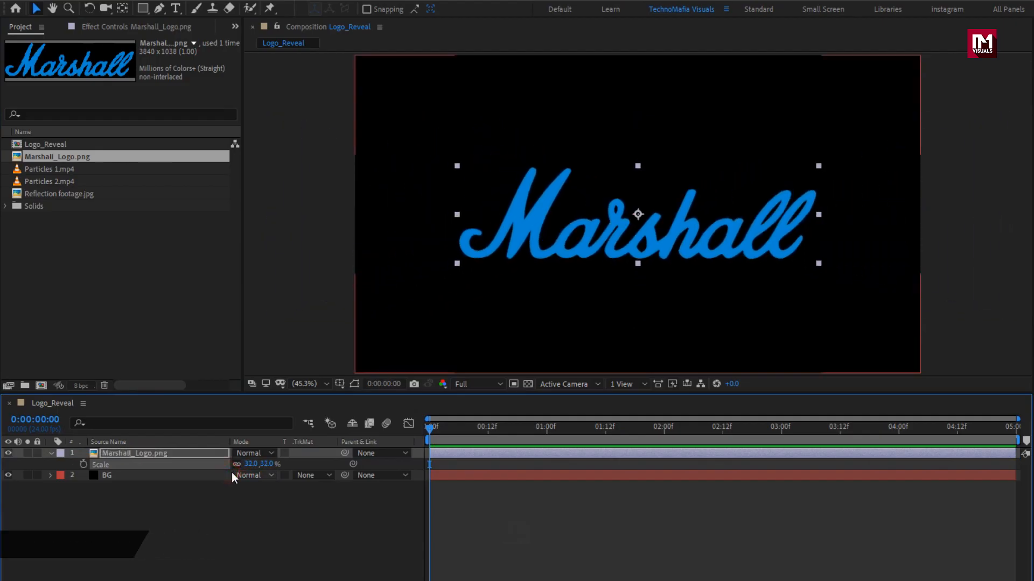
key("Down")
key("Down")
key("Down")
key("Down")
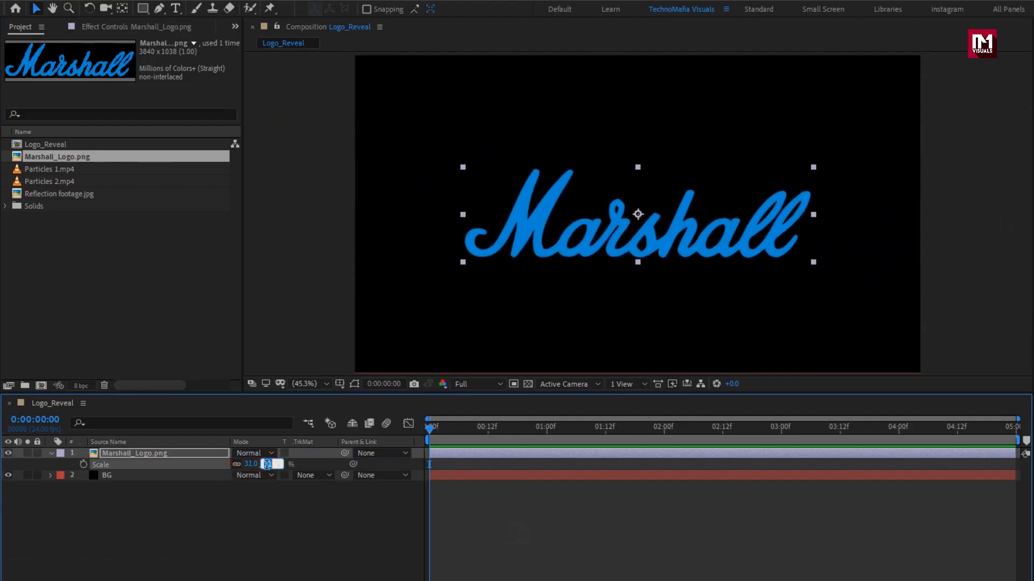
left_click(52, 454)
- Pre-compose the Marshall logo layer as Logo, moving all attributes into the new composition
right_click(141, 456)
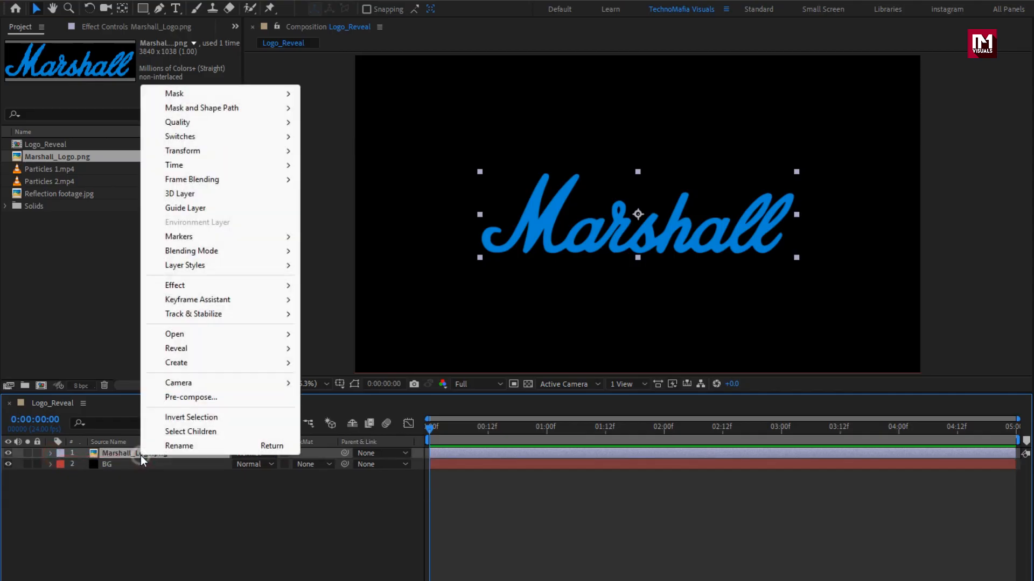
left_click(172, 400)
type("Logo")
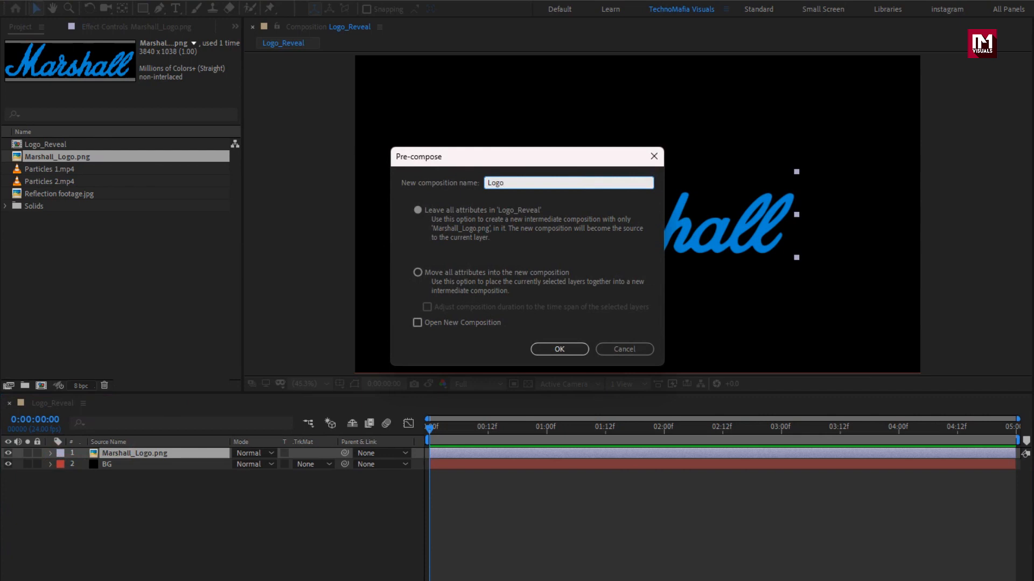
left_click(417, 273)
left_click(542, 348)
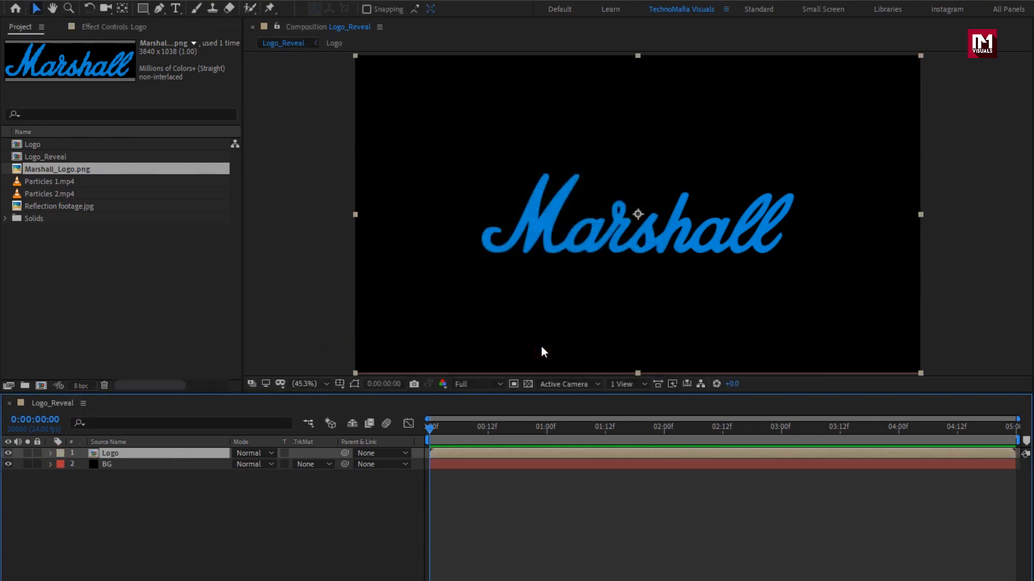
- Place Reflection footage.jpg above the Logo layer and set its scale to 50%
left_click(63, 210)
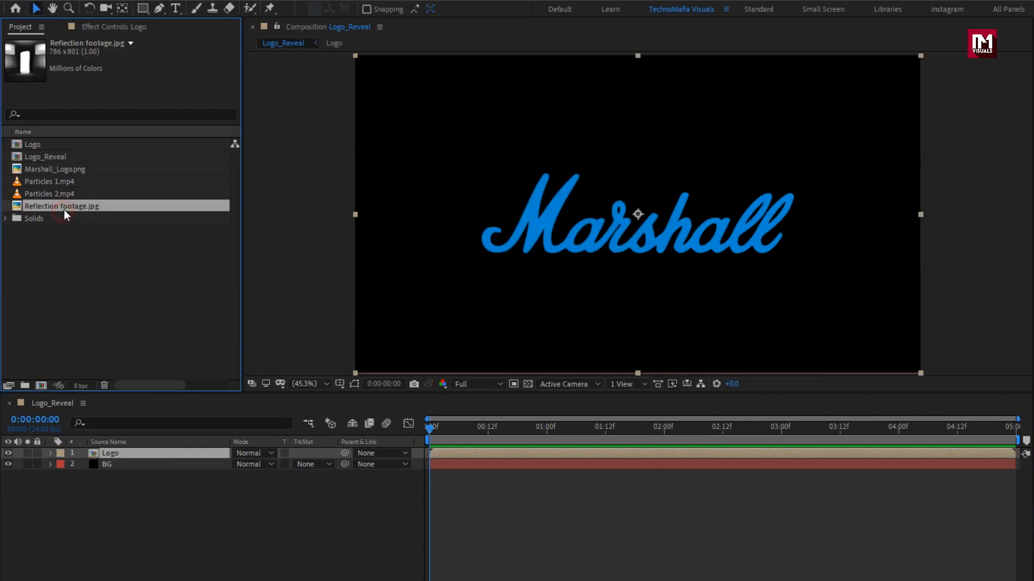
left_click_drag(64, 210, 160, 452)
key("s")
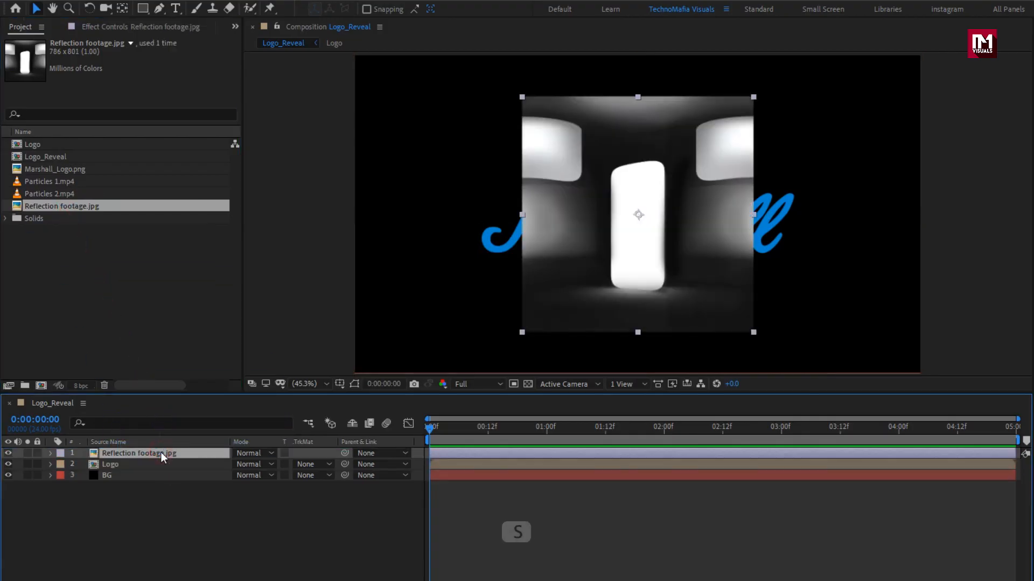
left_click(274, 464)
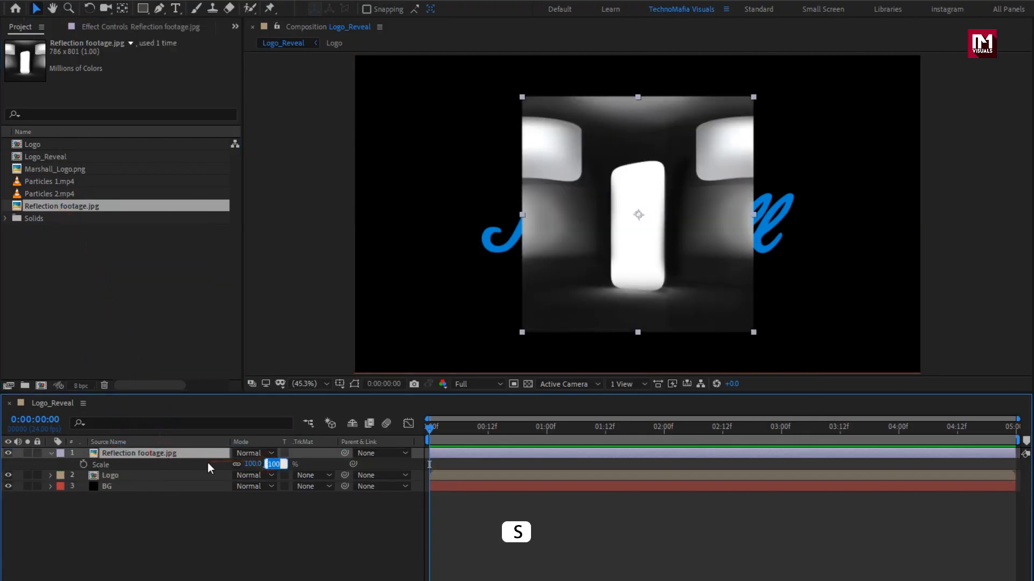
type("50")
key("Return")
- Apply Motion Tile to the reflection layer with output width 540, output height 360 and mirrored edges
left_click(170, 453)
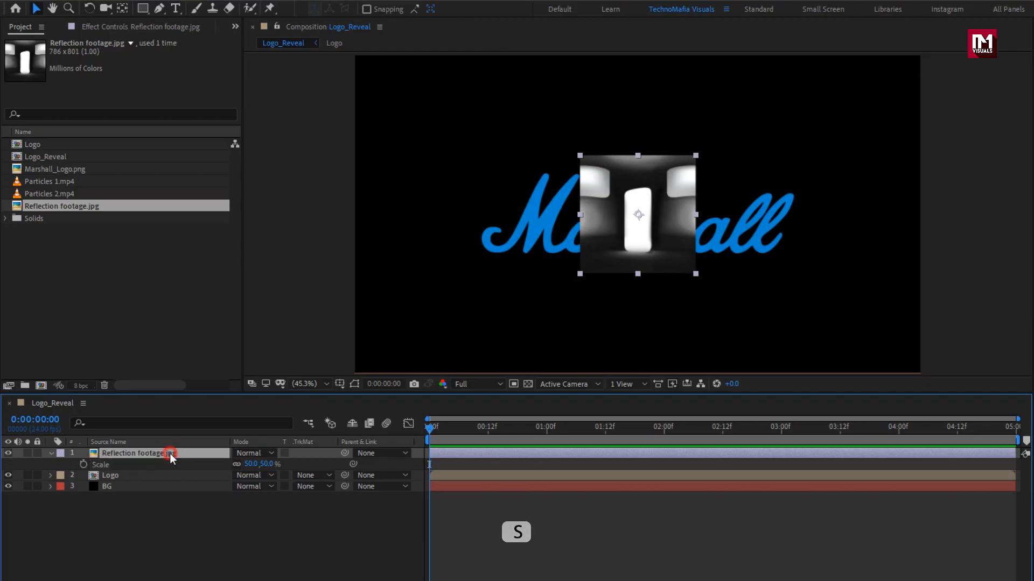
left_click(894, 43)
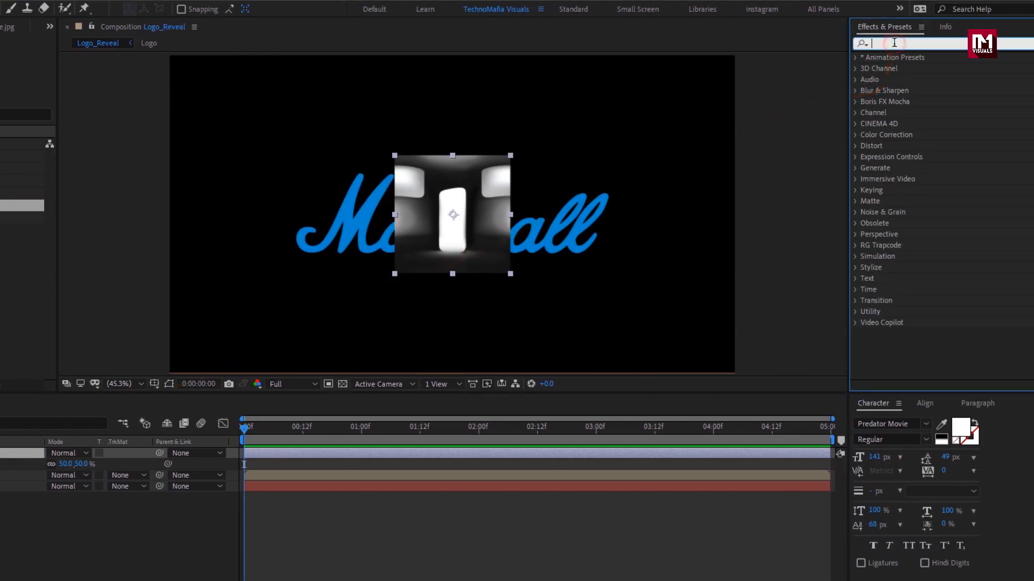
type("motion")
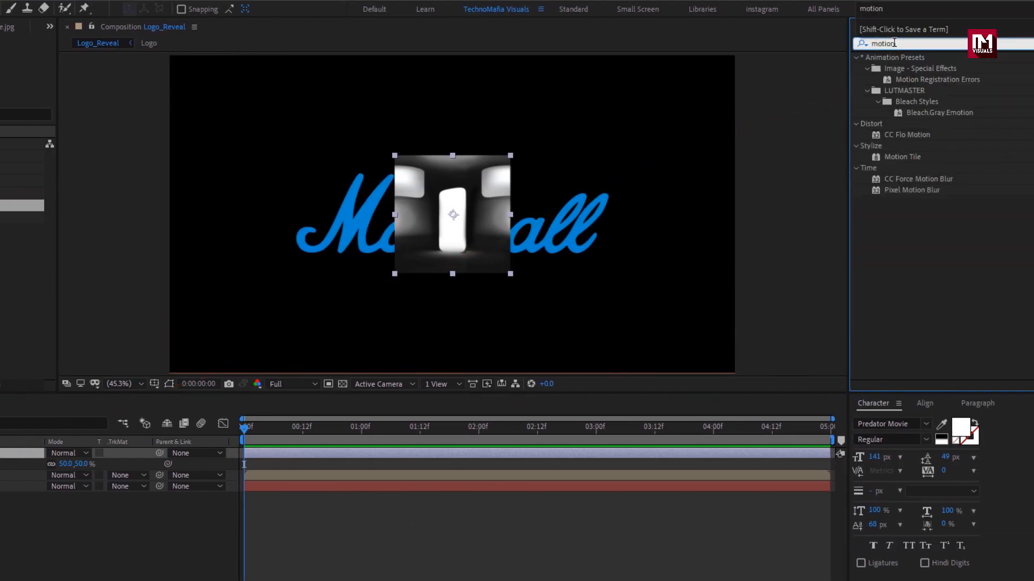
double_click(901, 156)
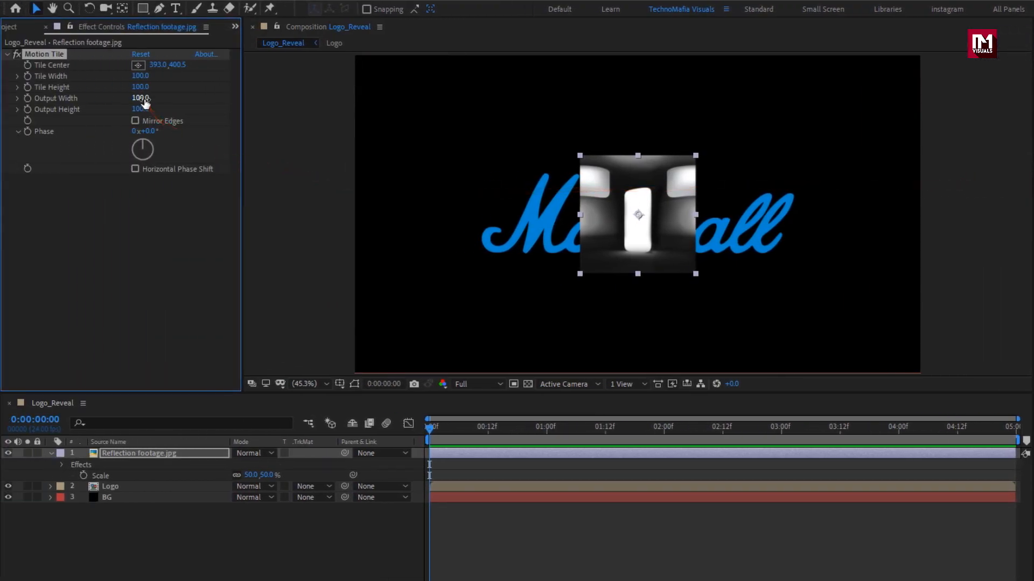
mouse_move(144, 102)
left_mouse_down()
mouse_move(167, 98)
mouse_move(161, 110)
left_mouse_up()
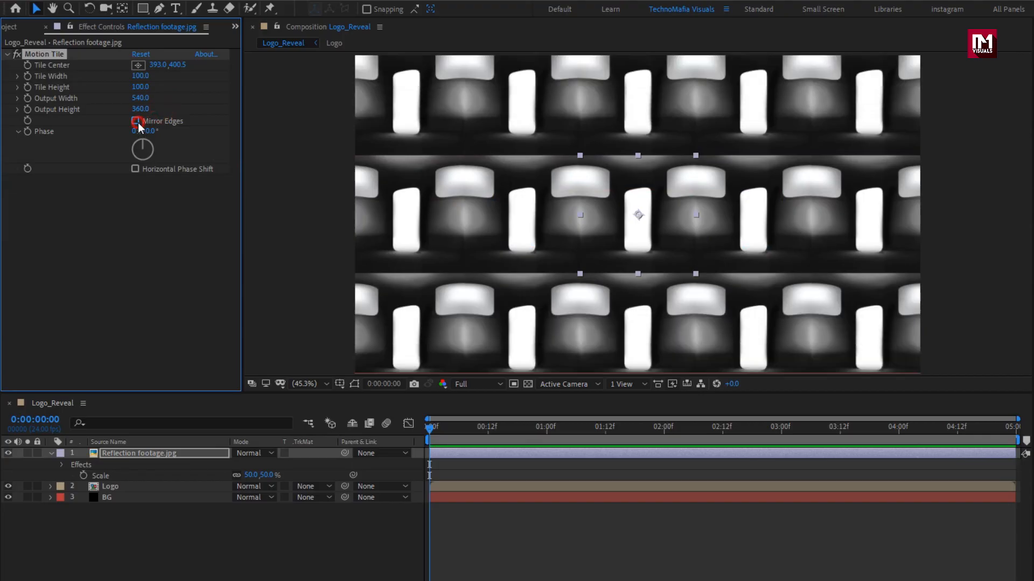
left_click(136, 121)
- Keyframe the Motion Tile's Tile Center at the composition start, and set its X value to 778 at 0:00:01:15
left_click(429, 428)
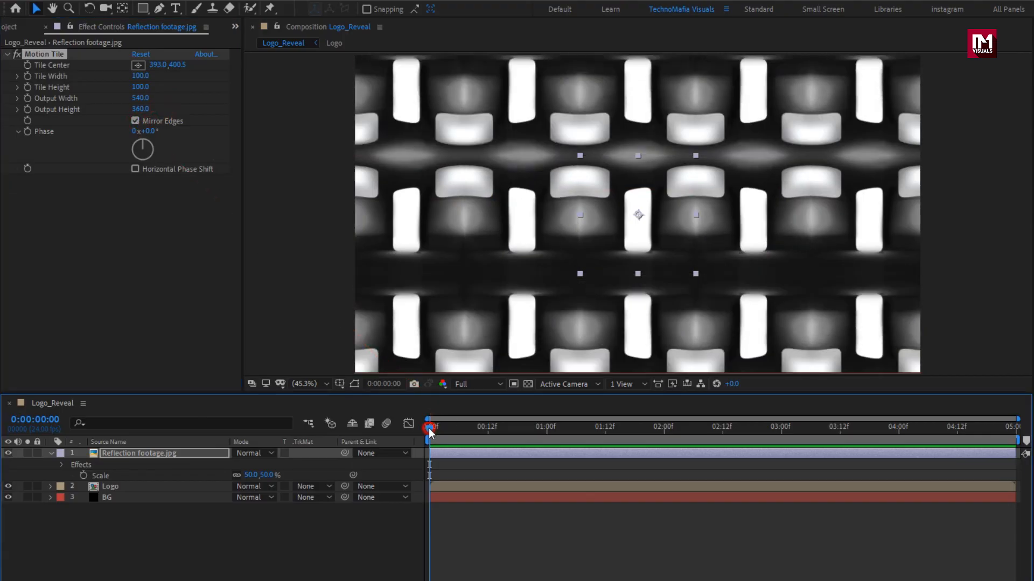
left_click(28, 65)
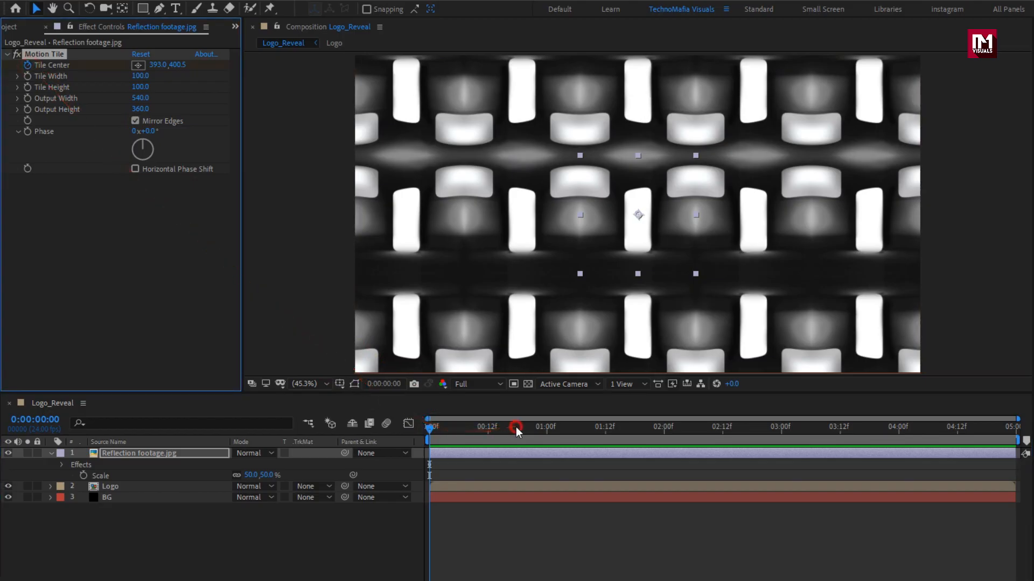
left_click_drag(516, 428, 619, 427)
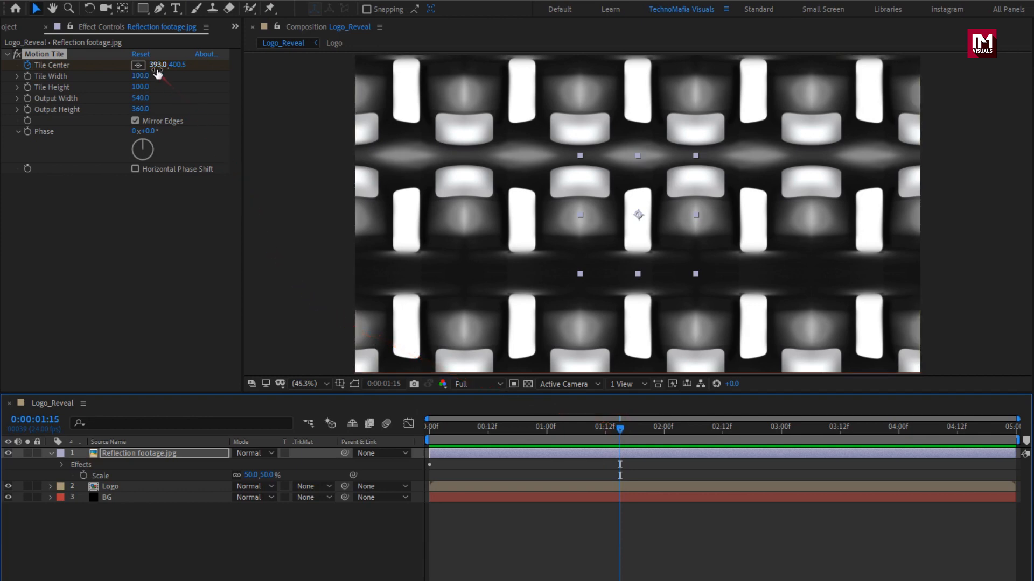
left_click_drag(159, 66, 397, 65)
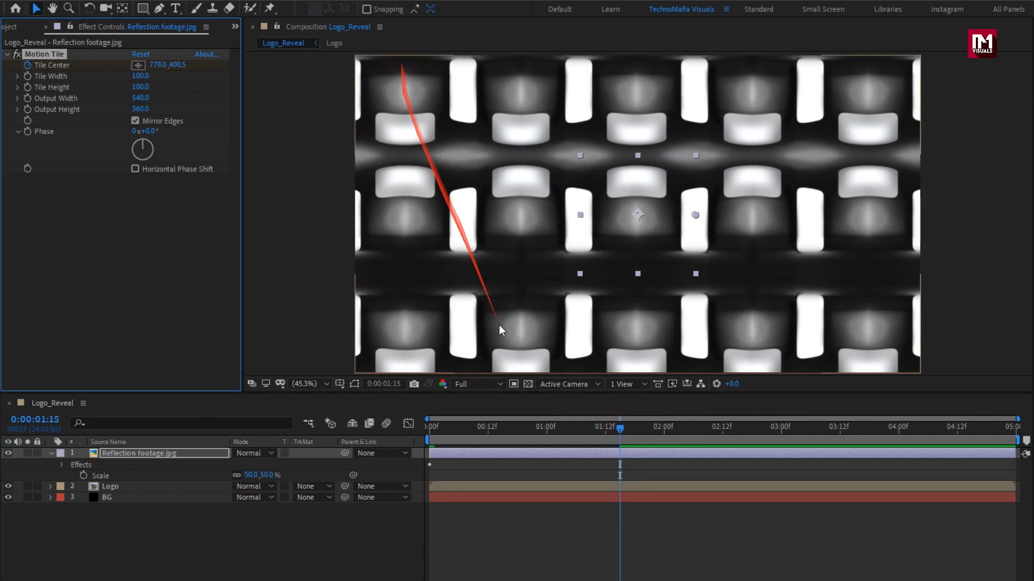
- Add a Tile Center keyframe at 0:00:04:23 with an X value of 3266
left_click_drag(616, 429, 1014, 433)
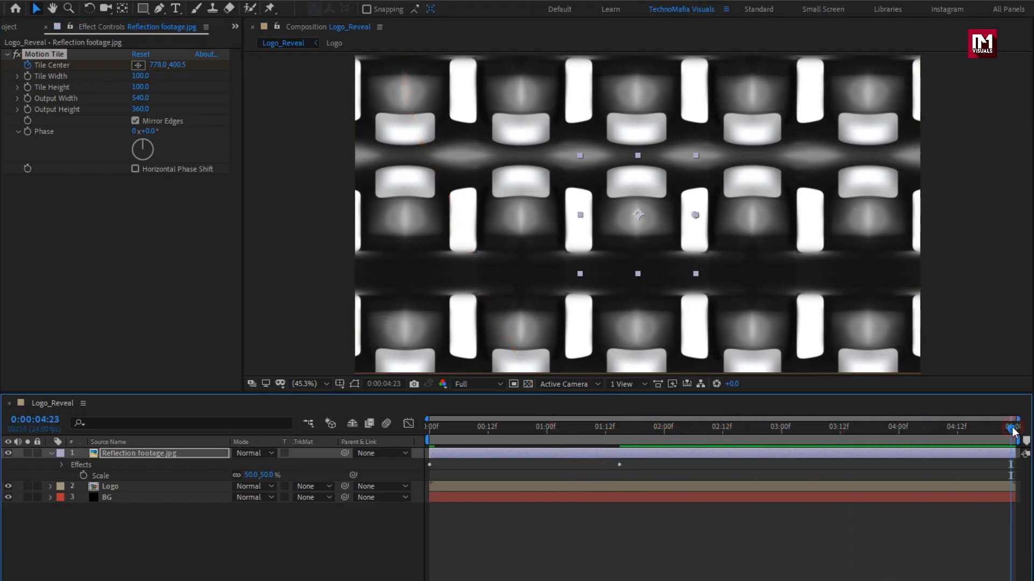
left_click_drag(157, 64, 1023, 70)
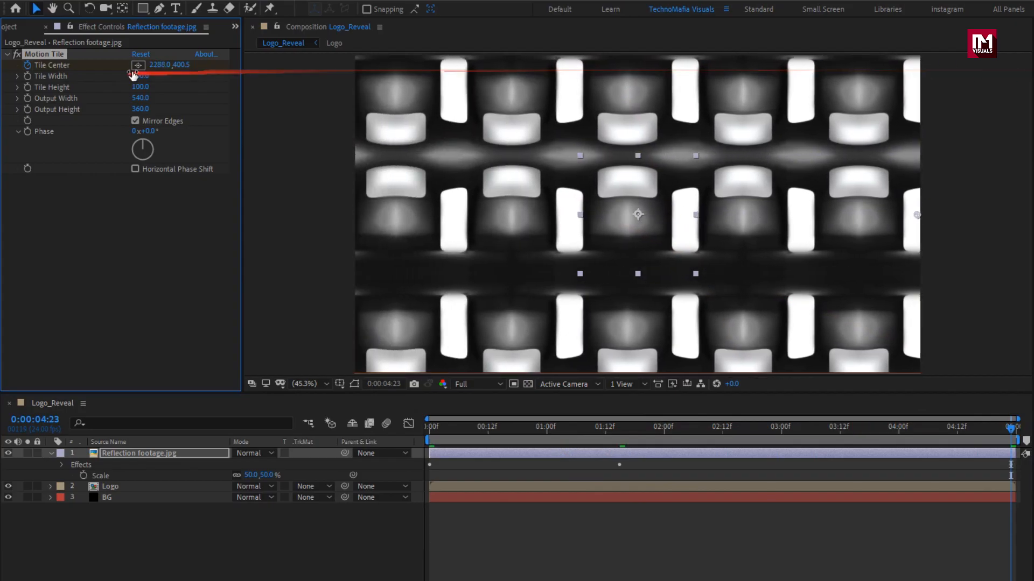
left_click_drag(153, 65, 791, 67)
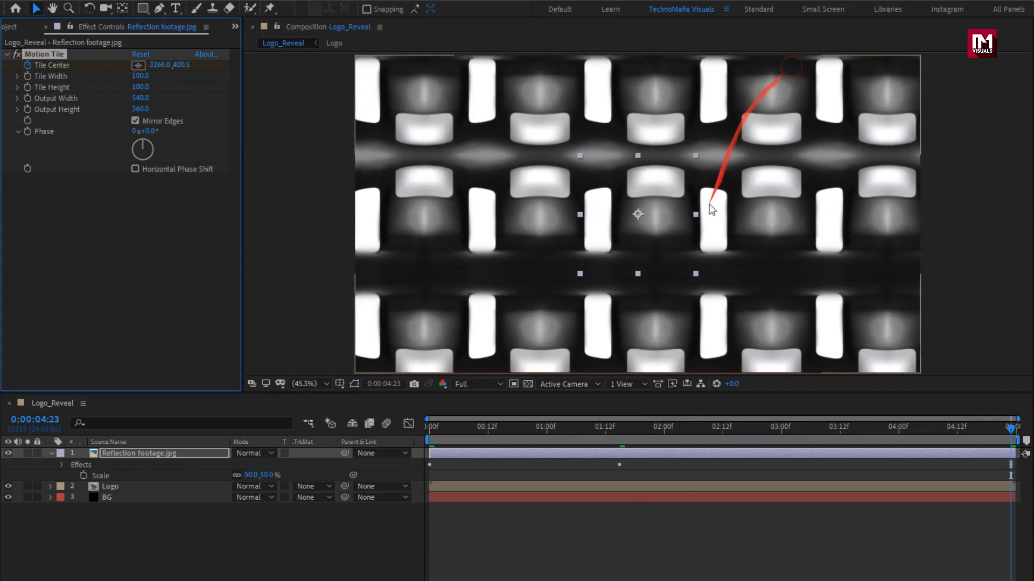
- Reveal the reflection layer's keyframes and apply Easy Ease to the last Tile Center keyframe
left_click(156, 455)
key("u")
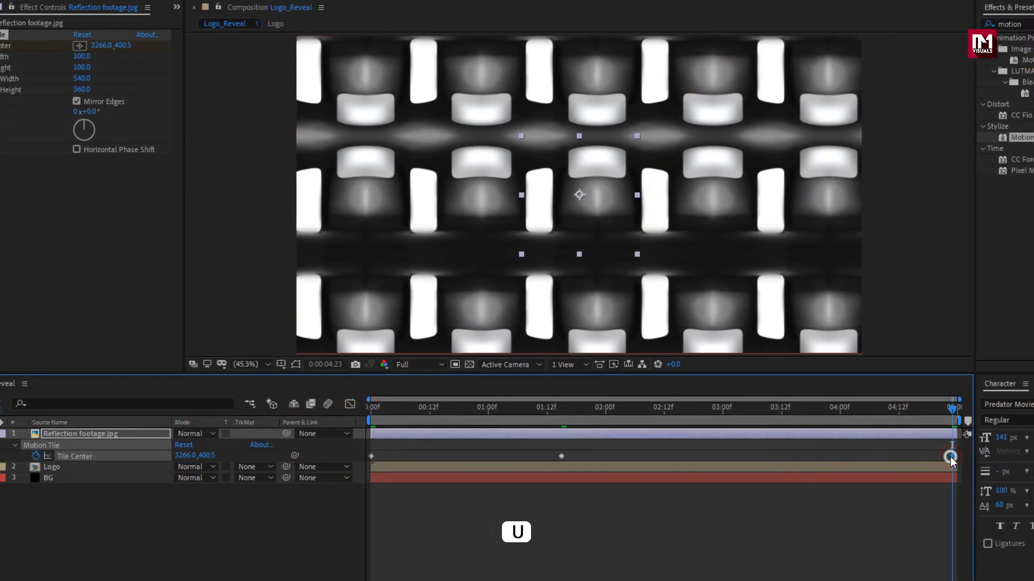
right_click(1011, 476)
mouse_move(1024, 472)
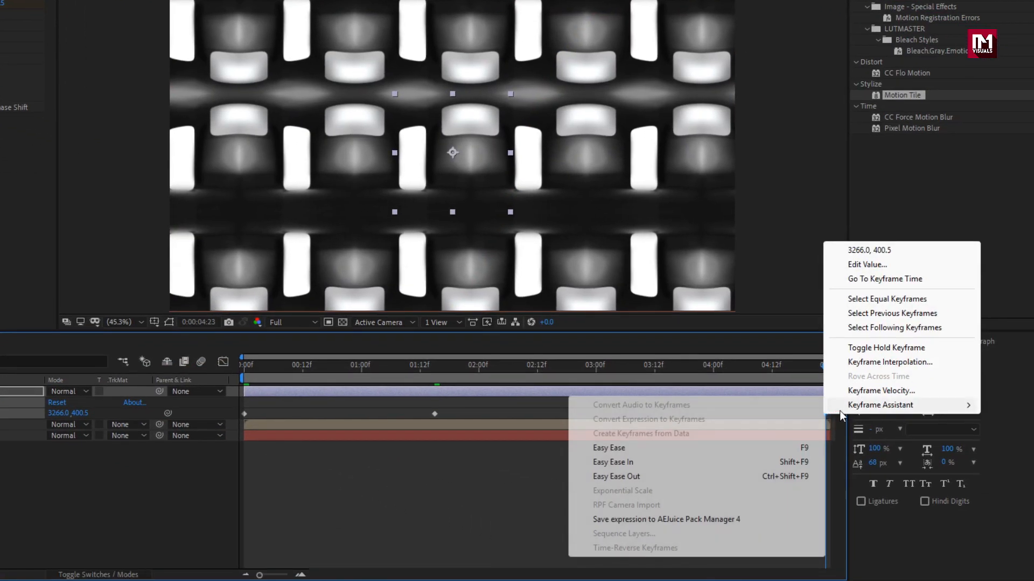
left_click(609, 448)
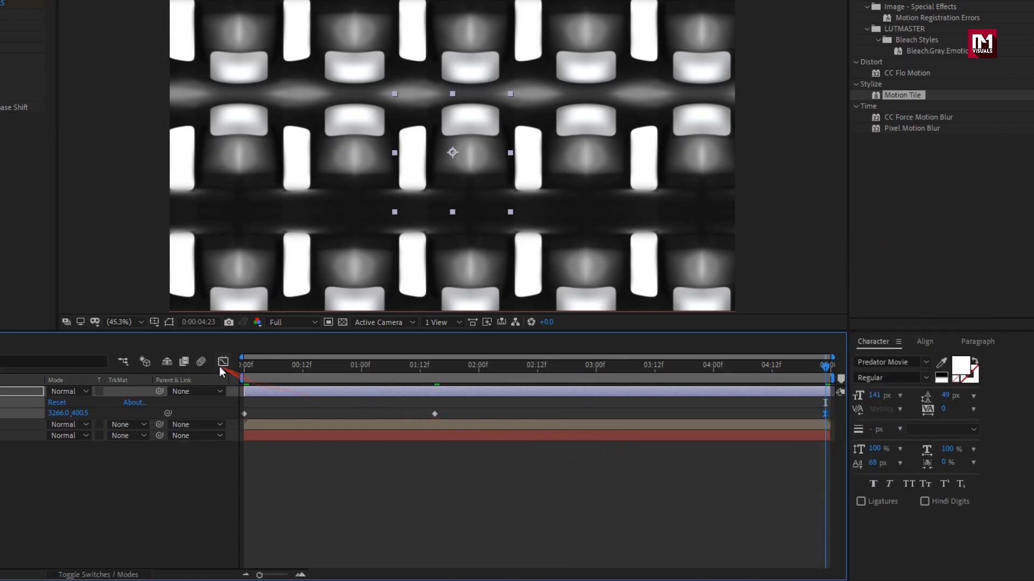
- In the speed graph, lower the middle Tile Center keyframe's outgoing speed to meet its incoming speed
left_click(223, 361)
left_click(435, 433)
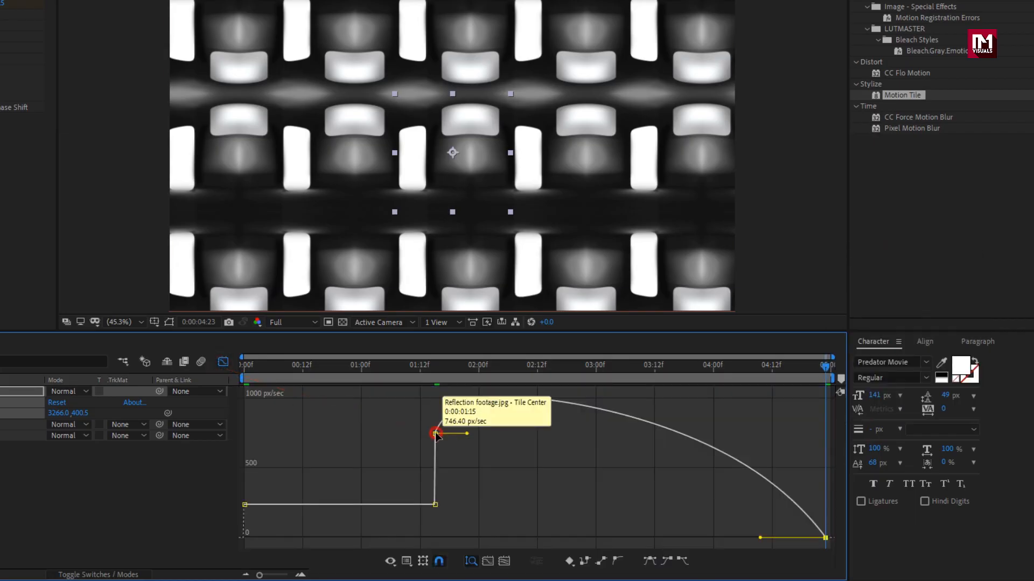
left_click_drag(437, 435, 434, 504)
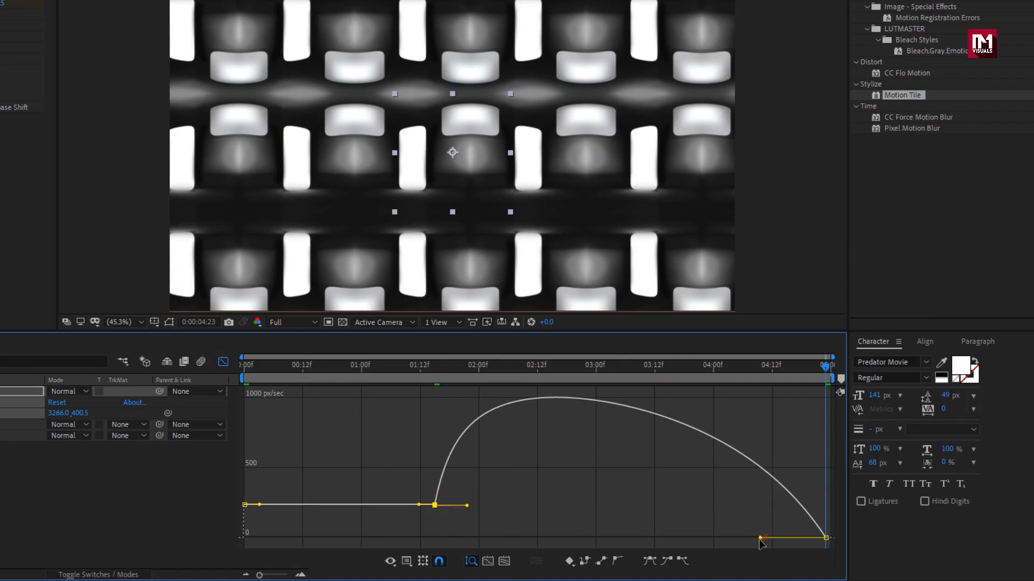
- In the speed graph, extend the last Tile Center keyframe's incoming ease handle back to about 0:00:03:07, and preview the movement
left_click_drag(760, 538, 630, 538)
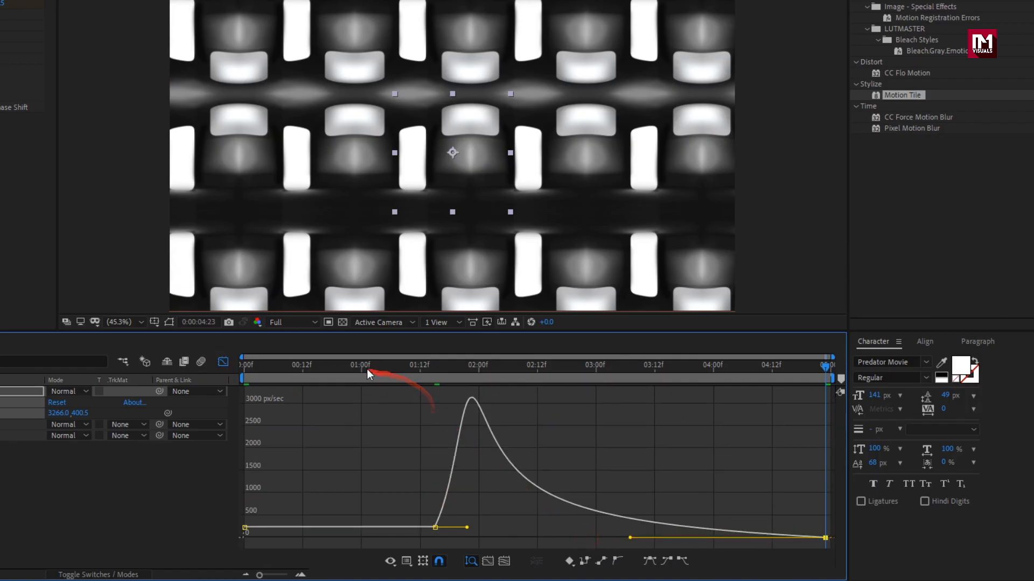
left_click_drag(366, 369, 680, 382)
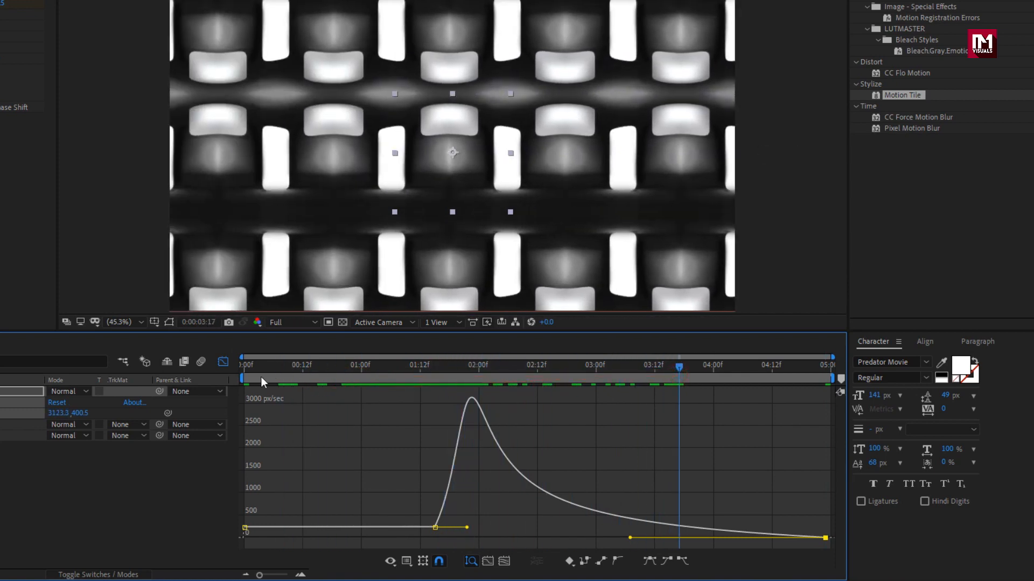
left_click(223, 363)
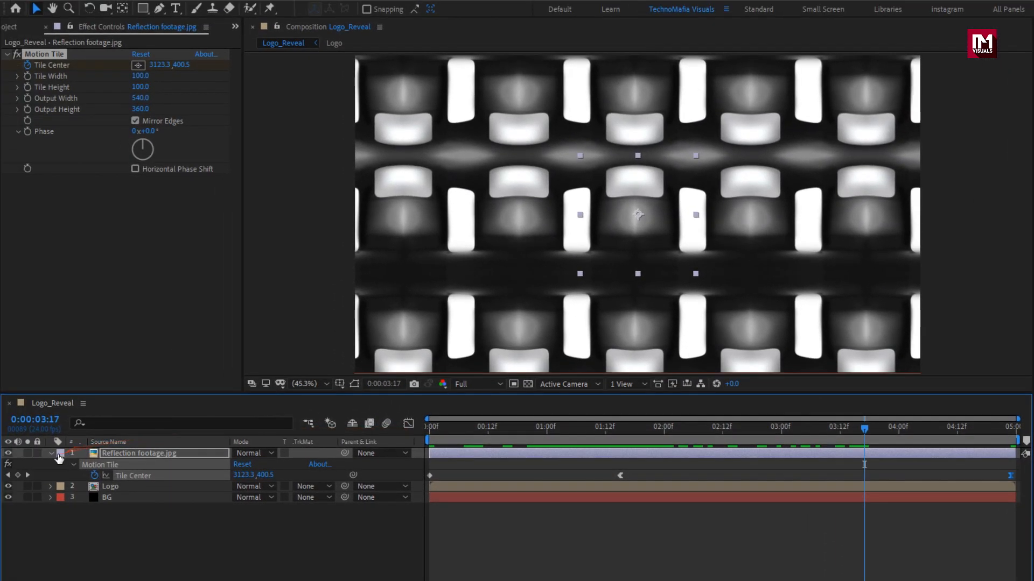
left_click(52, 453)
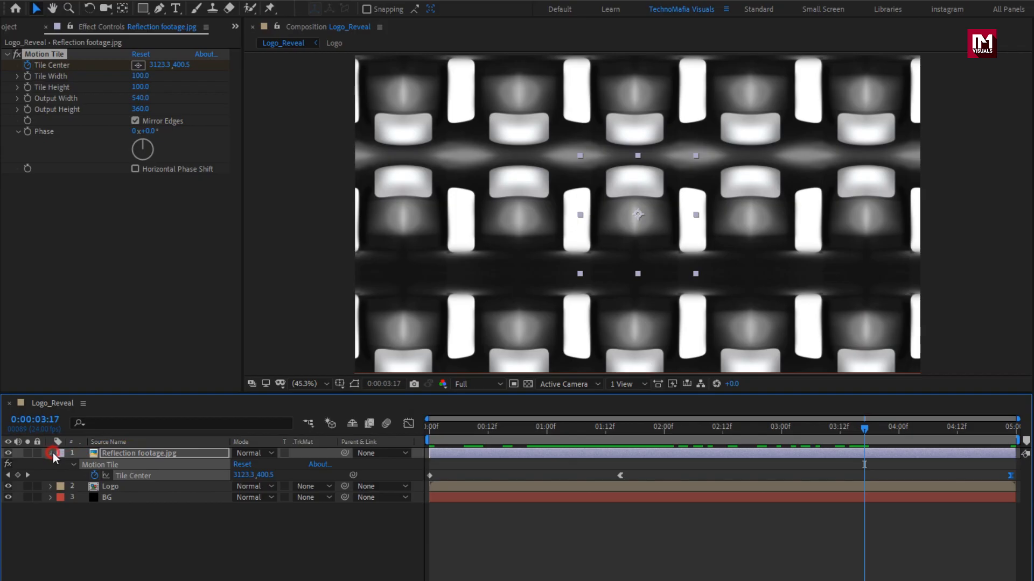
left_click(5, 54)
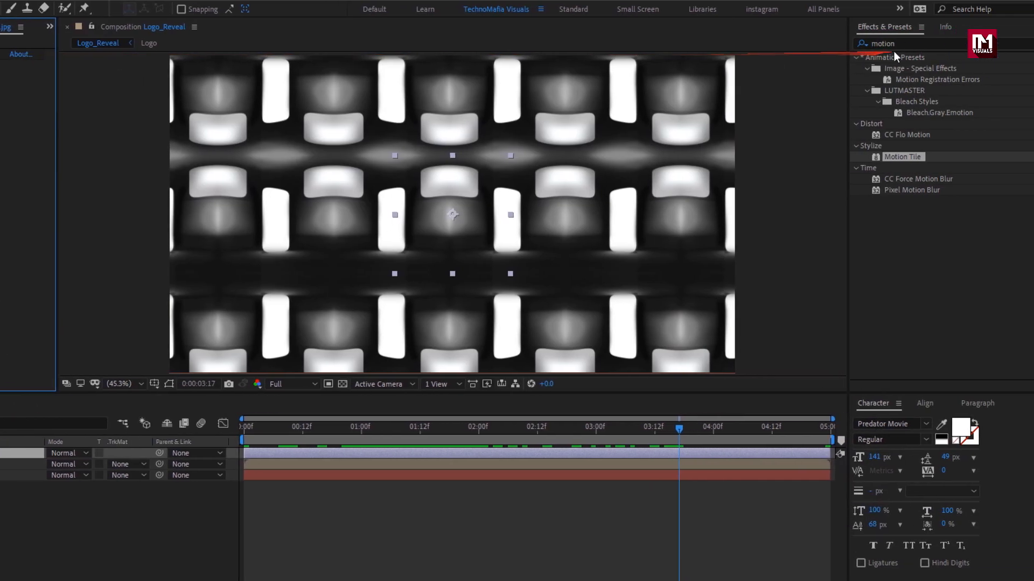
- Apply Gaussian Blur (Legacy) to the reflection footage layer with a Blurriness of 100
left_click(882, 46)
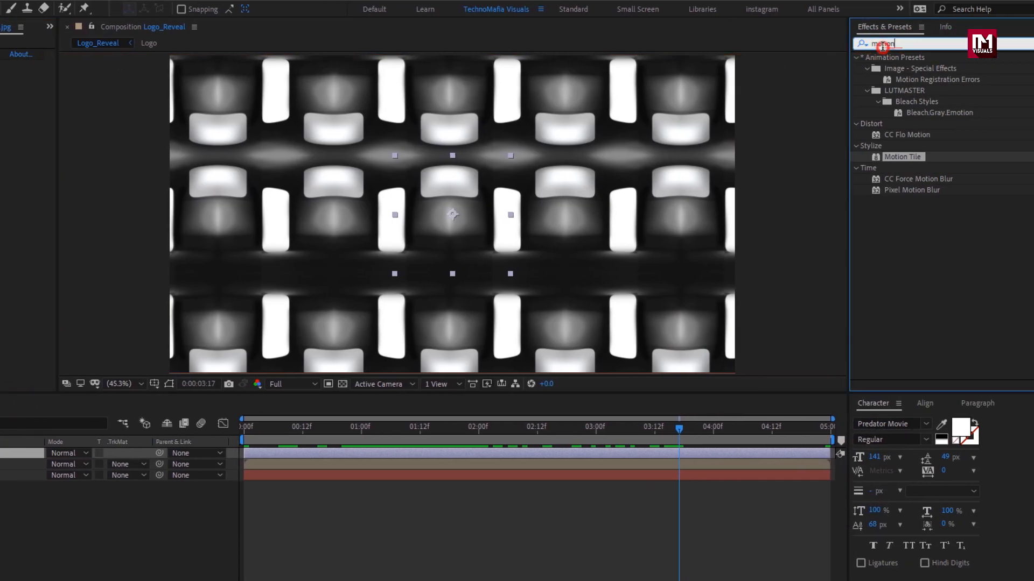
type("blur")
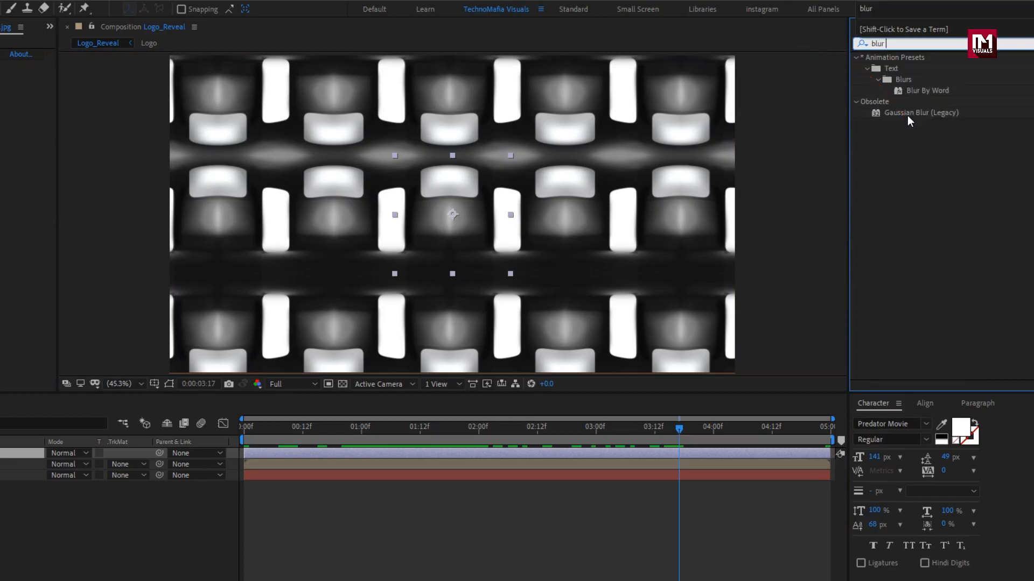
double_click(907, 114)
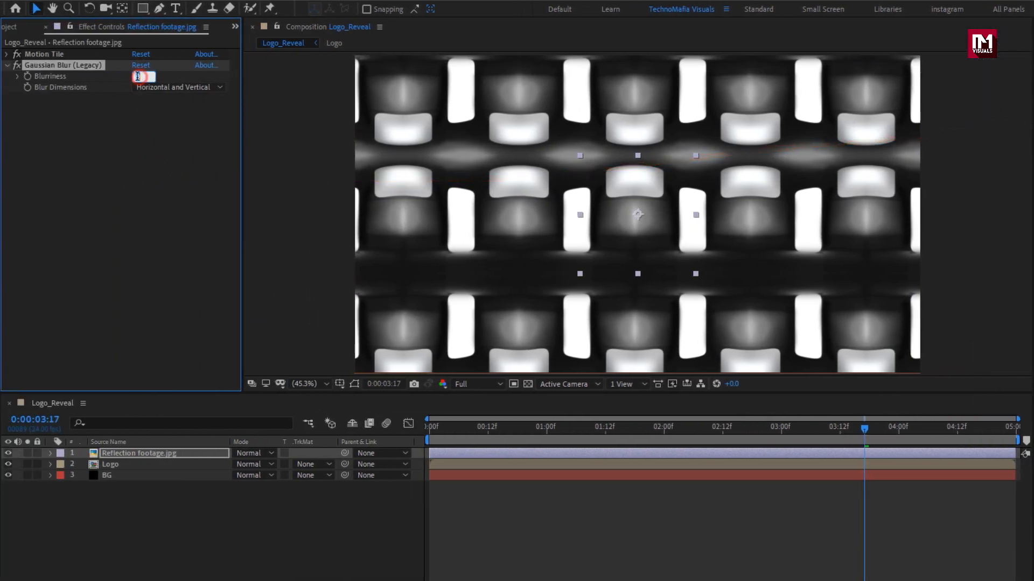
type("100")
key("Return")
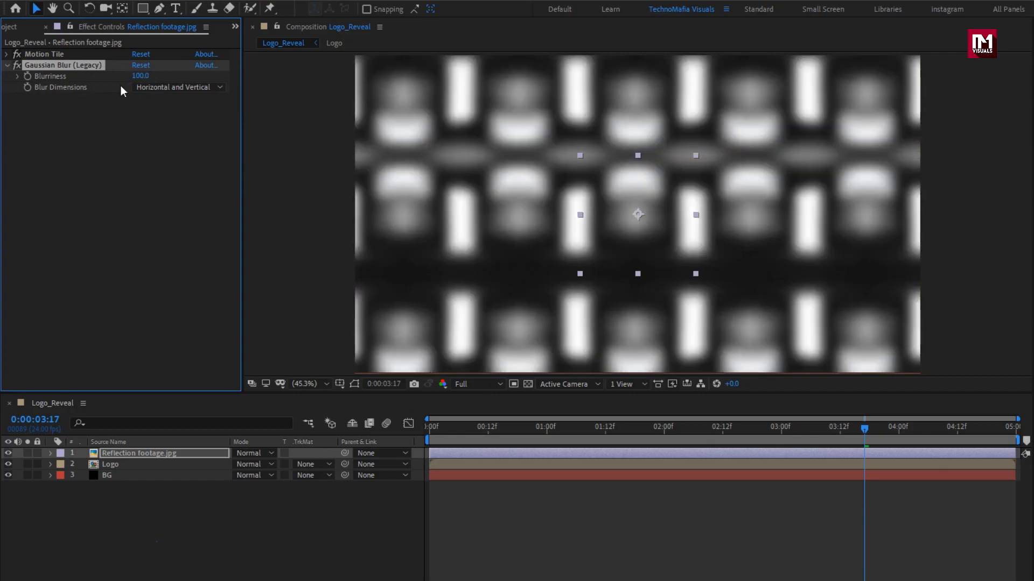
left_click(10, 67)
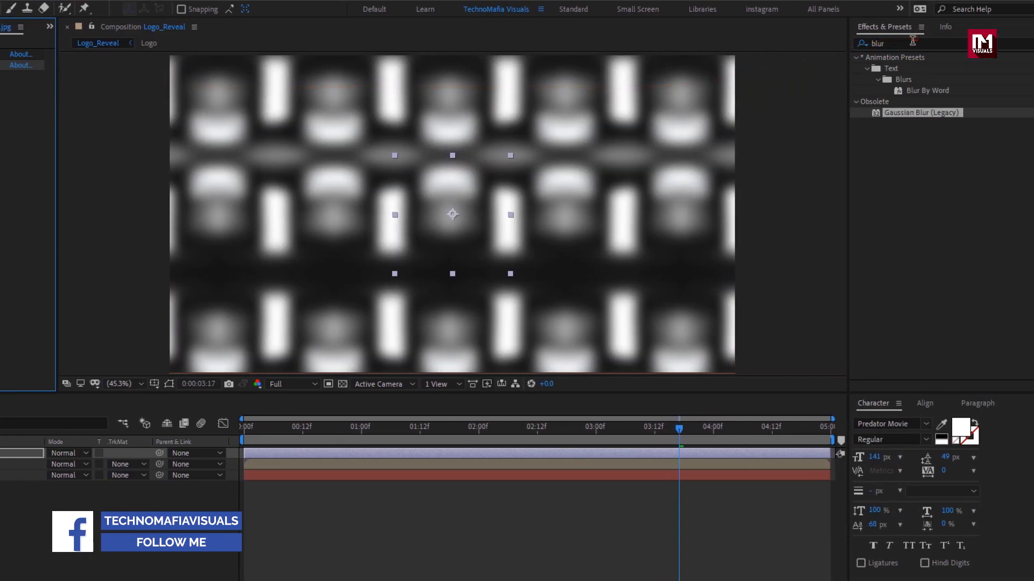
- Add Directional Blur to the reflection footage layer with Direction 90° and Blur Length 90
left_click(912, 40)
type("dire")
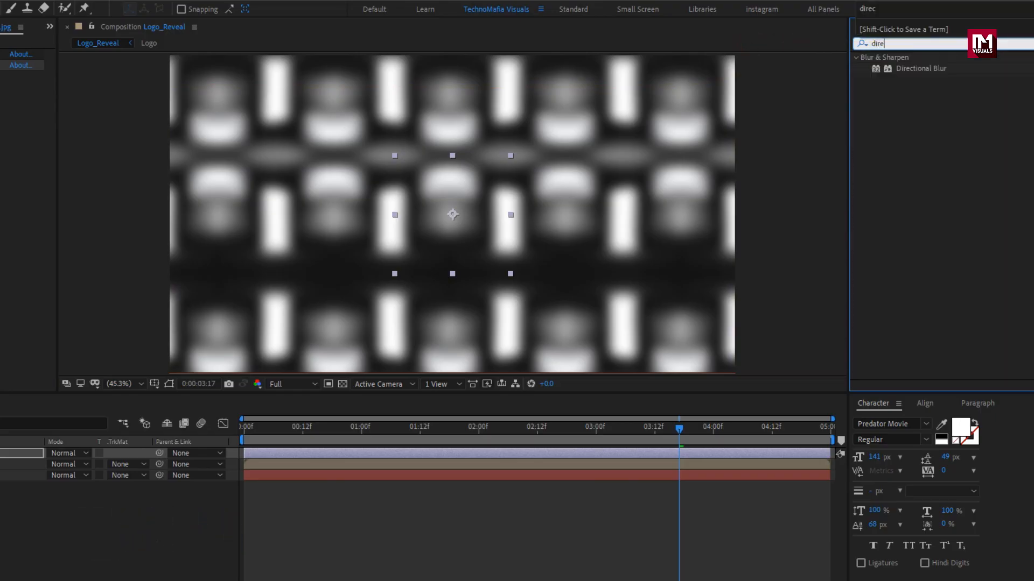
double_click(917, 69)
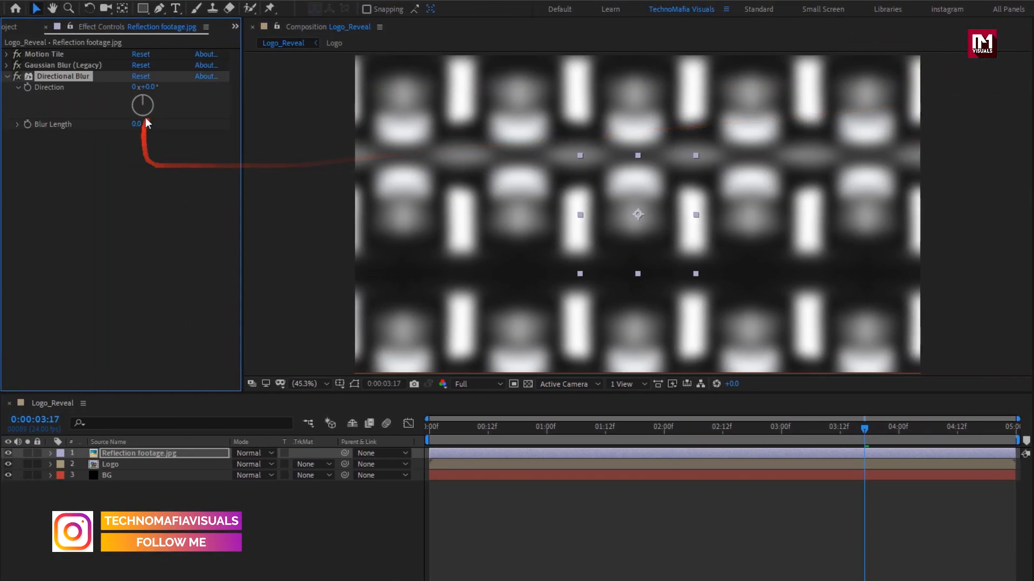
left_click(150, 88)
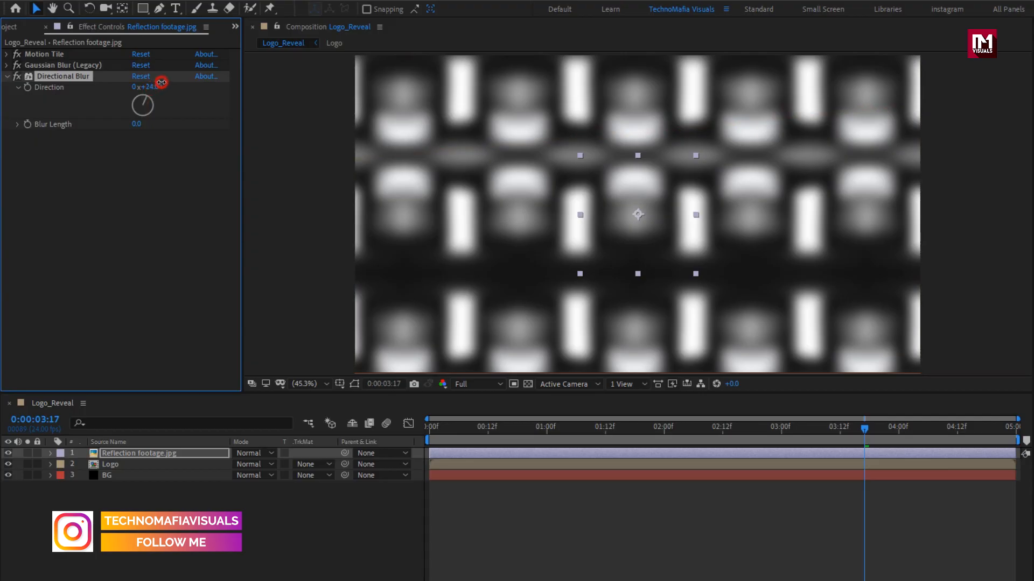
left_click_drag(162, 83, 169, 82)
left_click(154, 87)
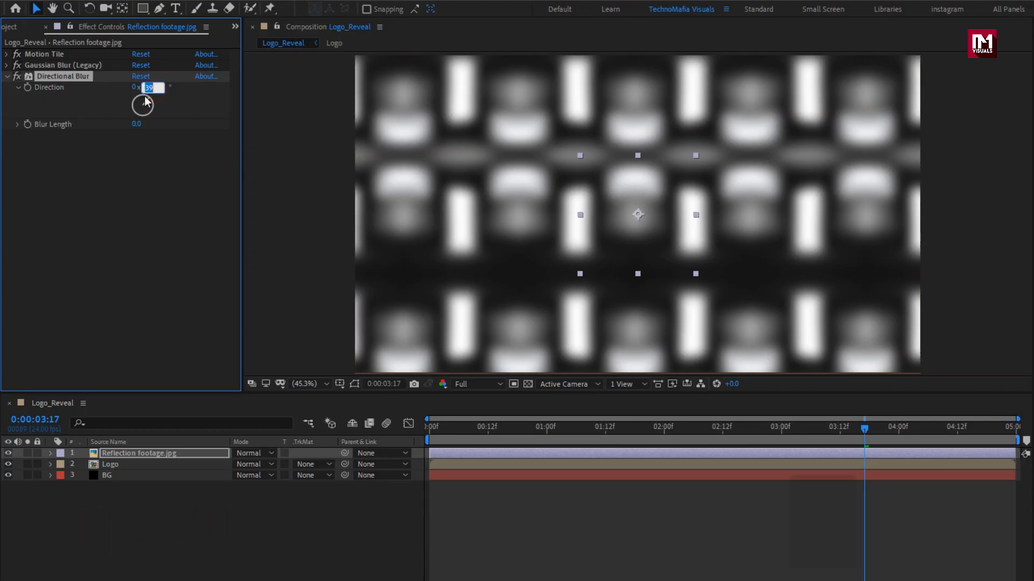
type("90")
key("Return")
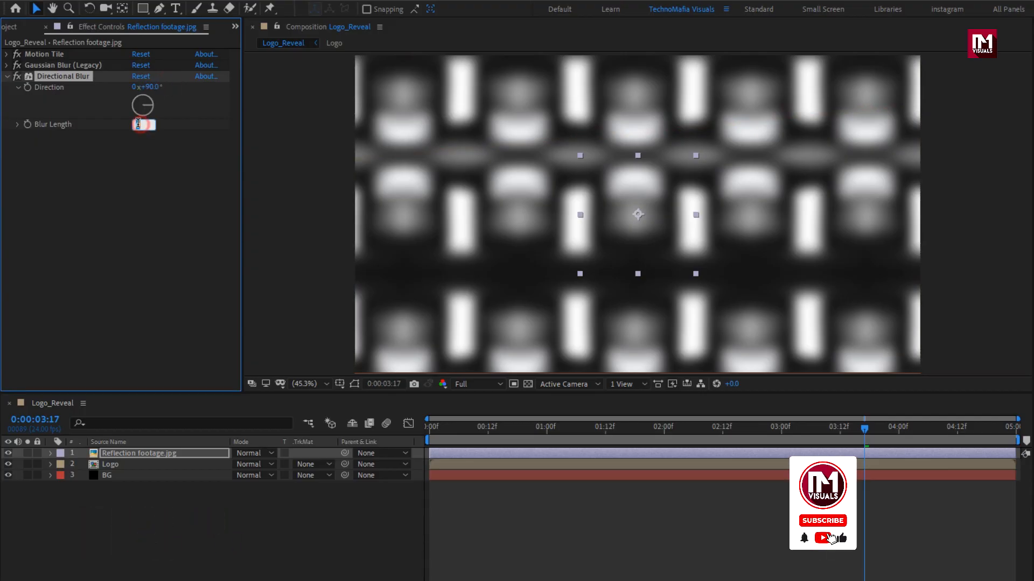
type("90")
key("Return")
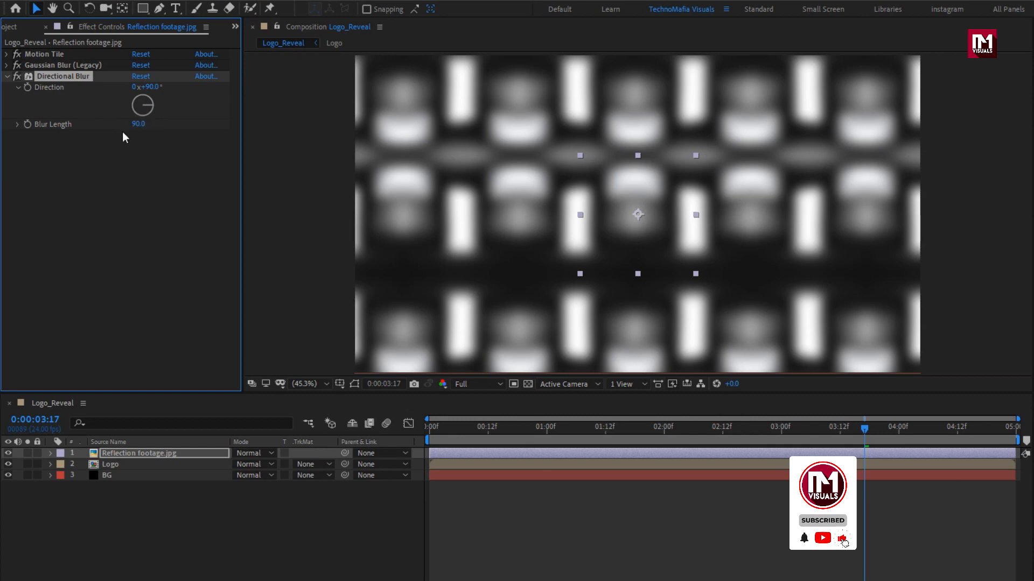
- Pre-compose the reflection footage layer as "Reflection", moving all attributes into the new composition
right_click(173, 452)
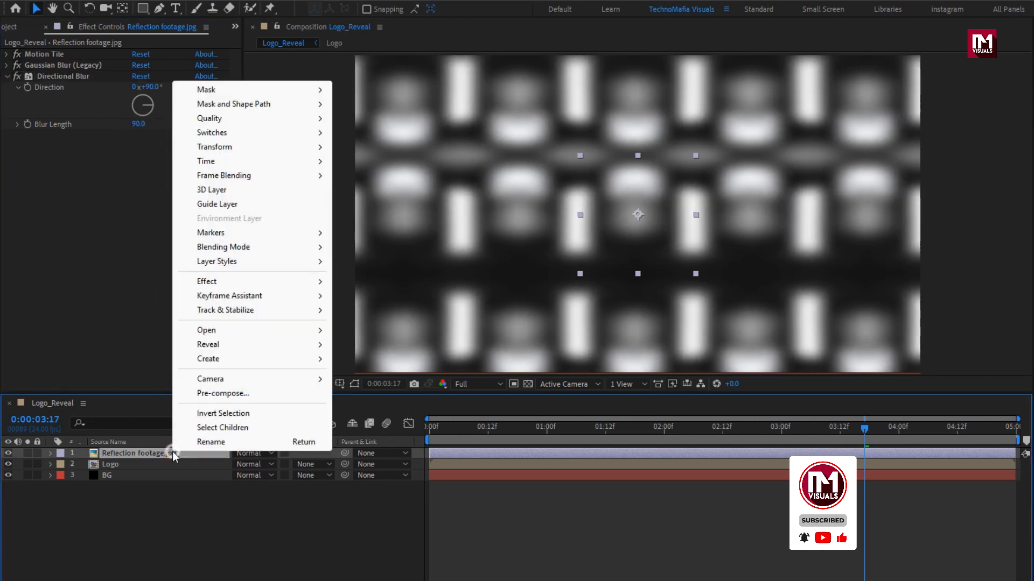
left_click(204, 394)
type("Re")
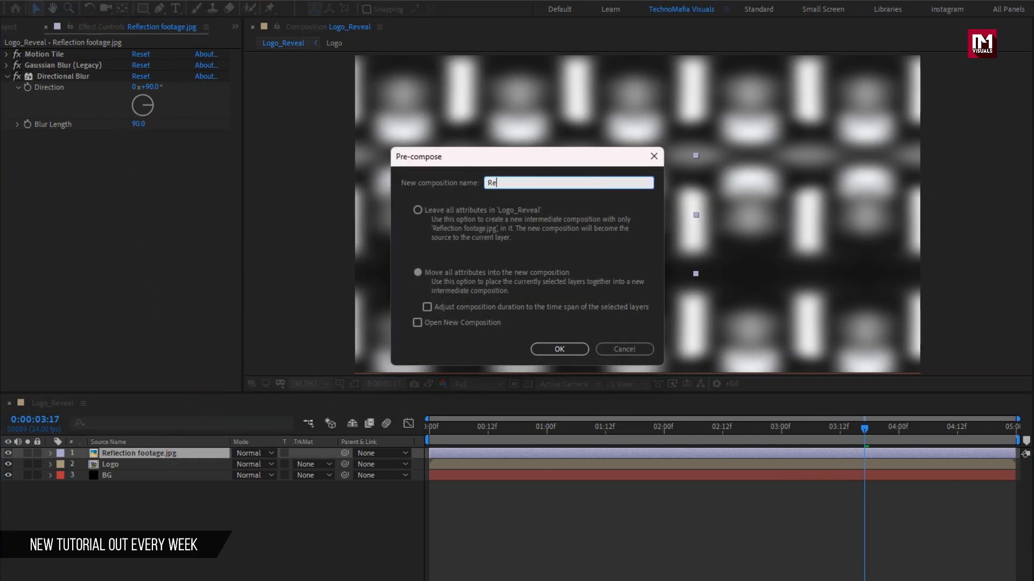
type("flection")
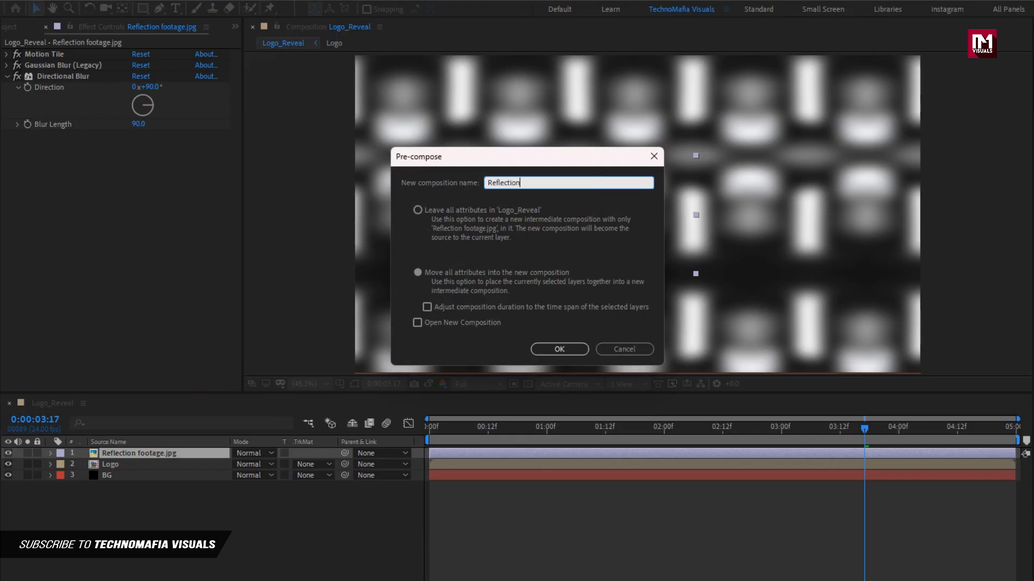
left_click(559, 350)
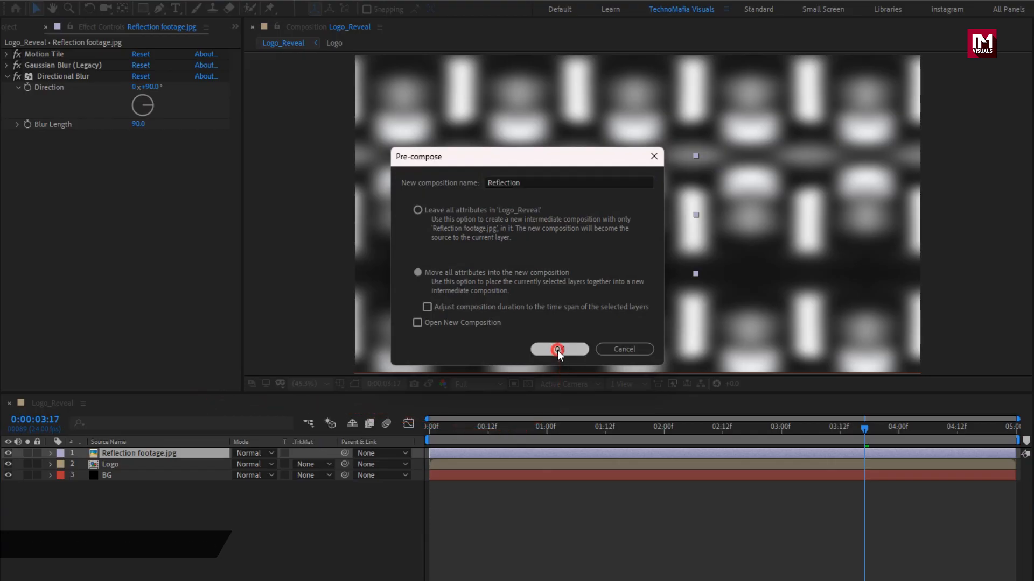
- Move the Reflection layer below the Logo layer and set its track matte to the Logo's alpha
left_click_drag(175, 453, 174, 467)
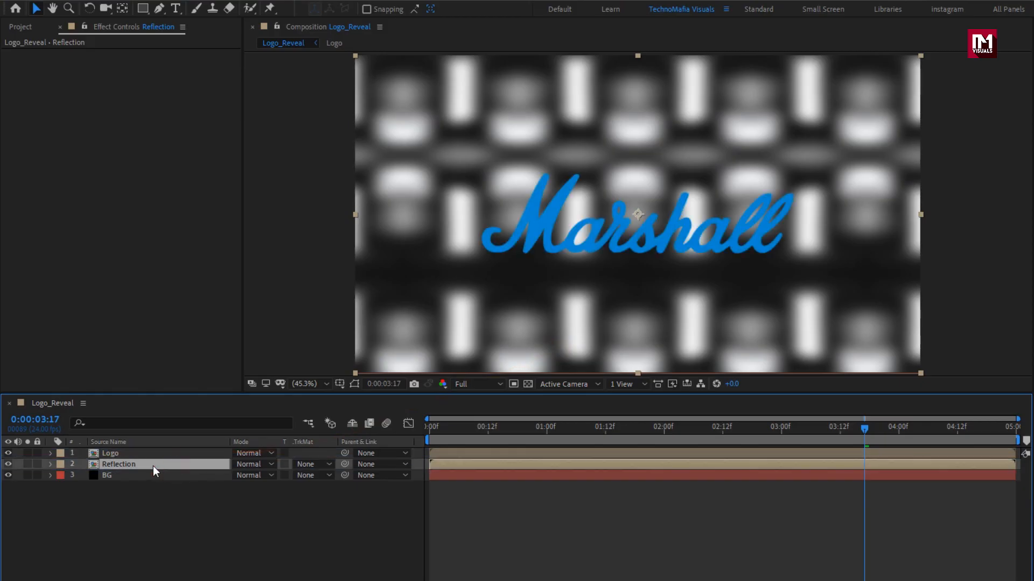
left_click(305, 467)
left_click(343, 496)
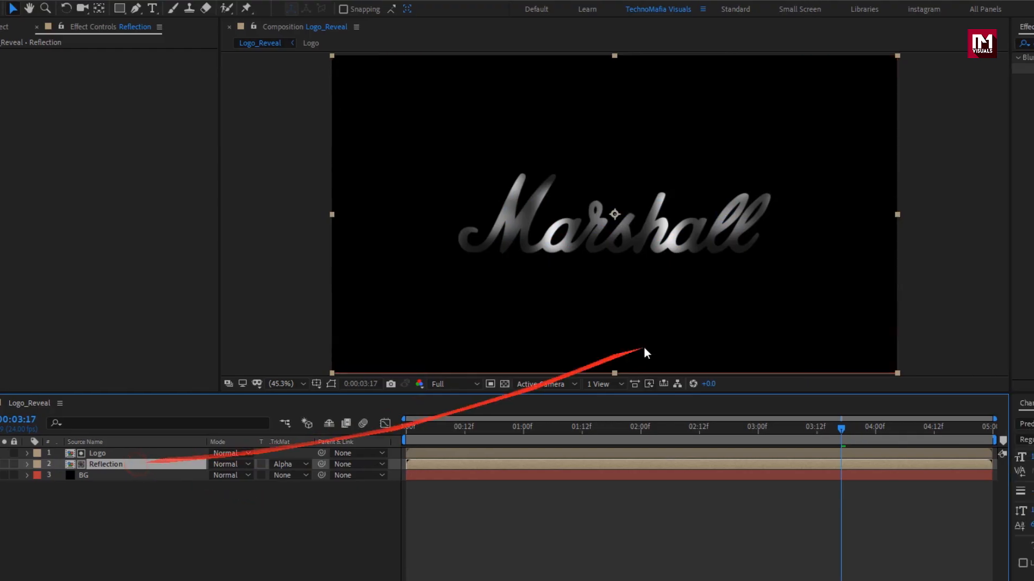
- Apply CC Blobbylize to the Reflection layer and choose the Logo layer as its Blob Layer
left_click_drag(899, 44, 797, 46)
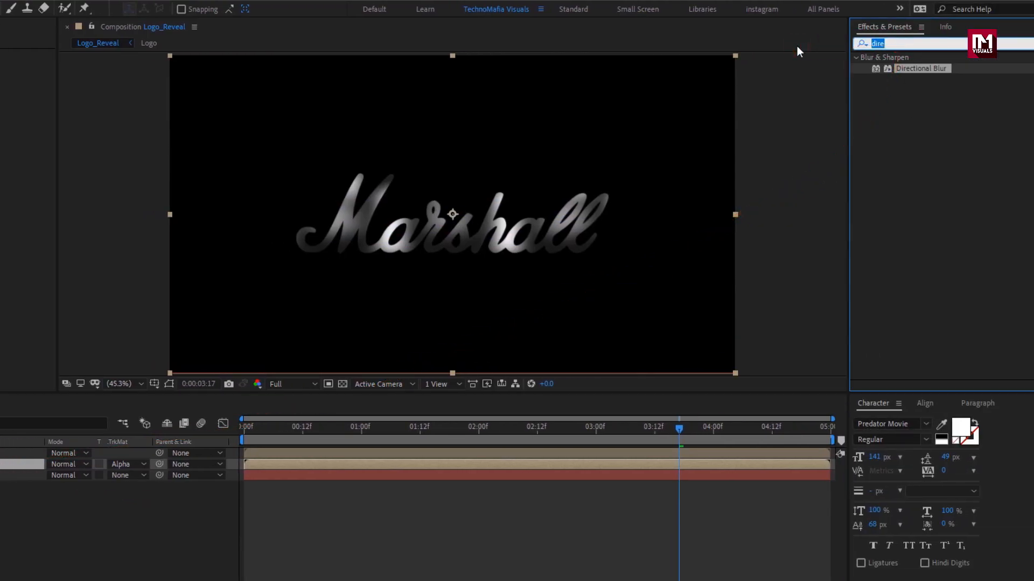
type("cc b")
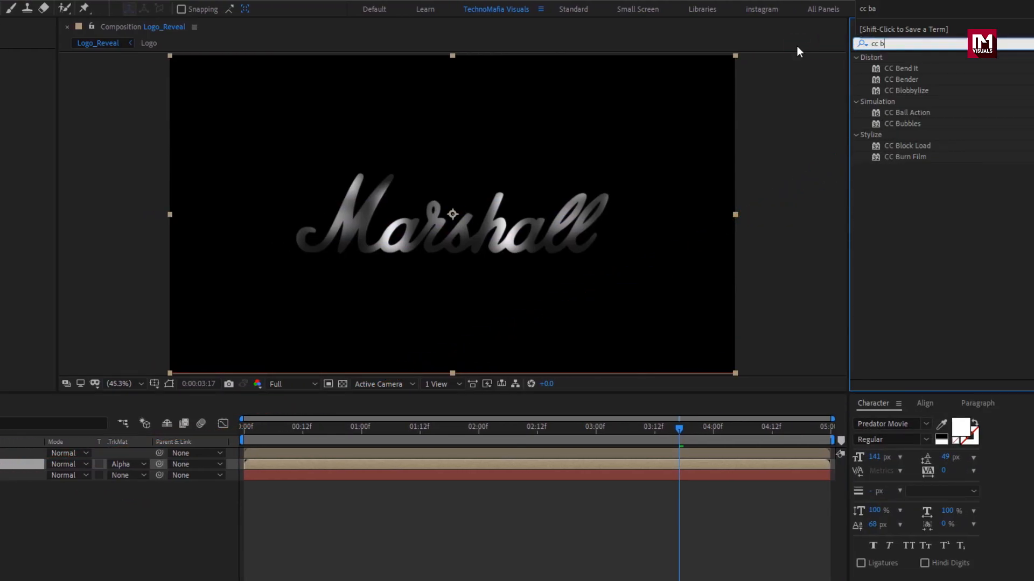
double_click(892, 89)
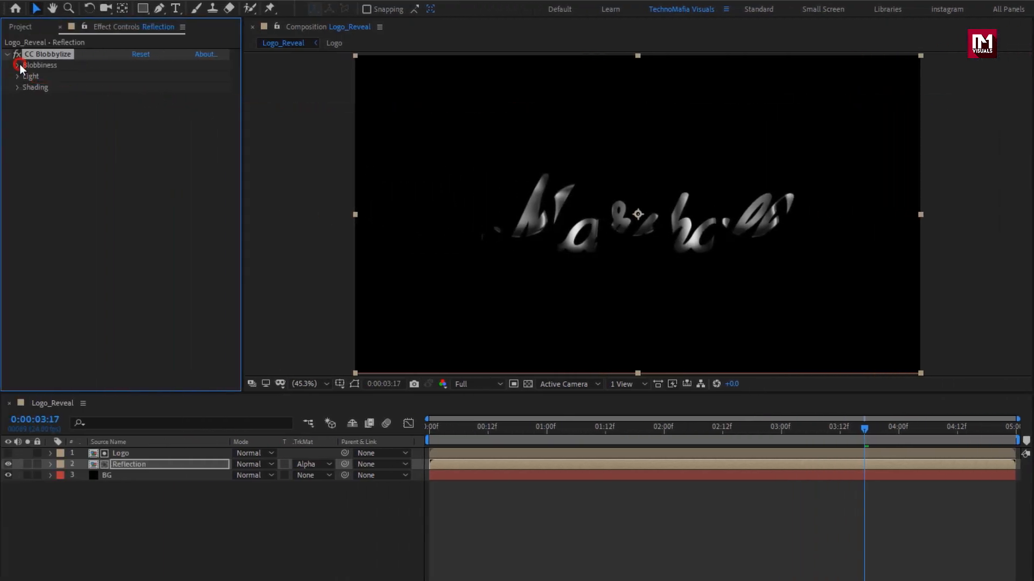
left_click(19, 65)
left_click(142, 76)
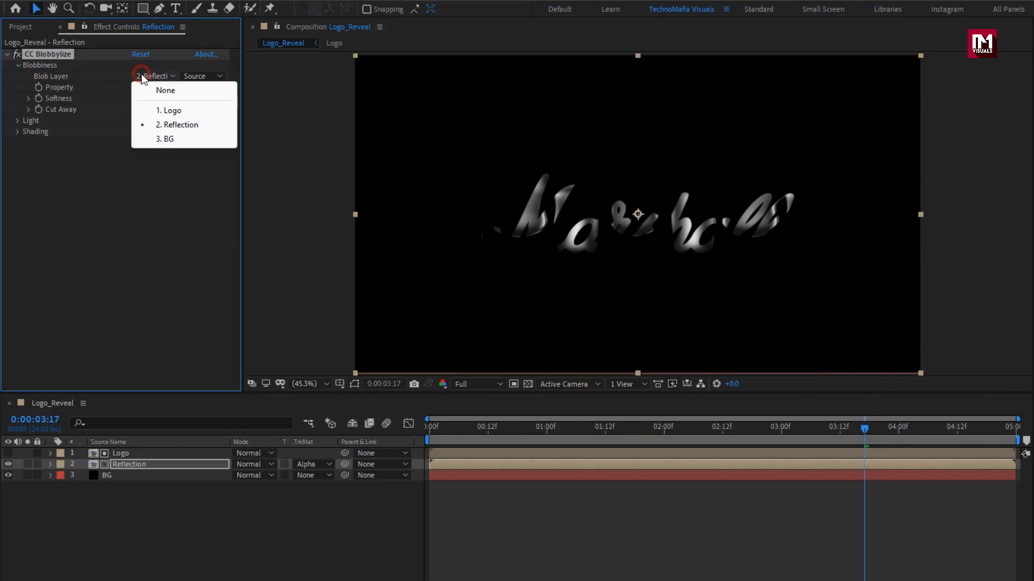
left_click(178, 104)
- Set the CC Blobbylize Property to Alpha and its Softness to 7
left_click(176, 88)
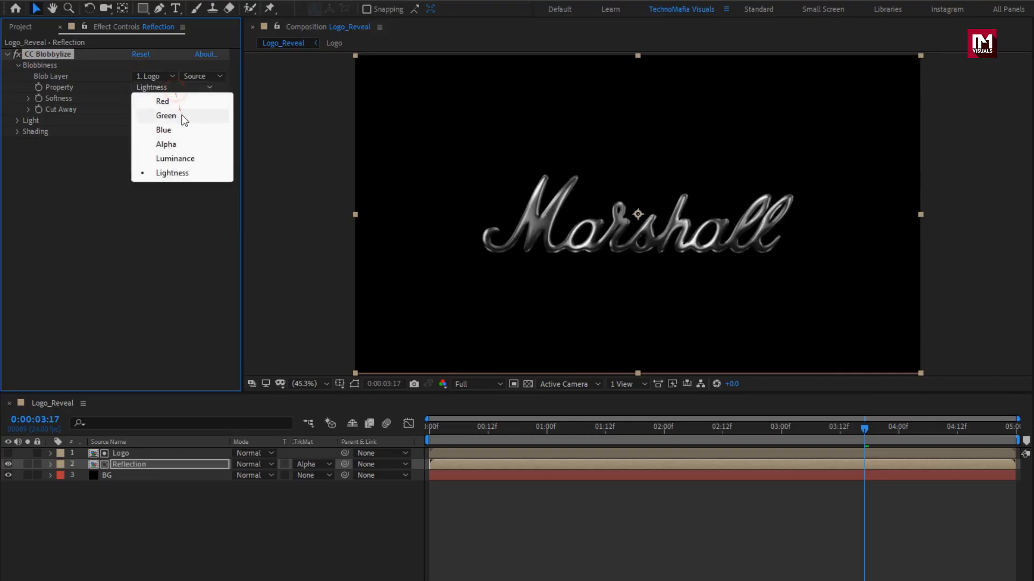
left_click(187, 140)
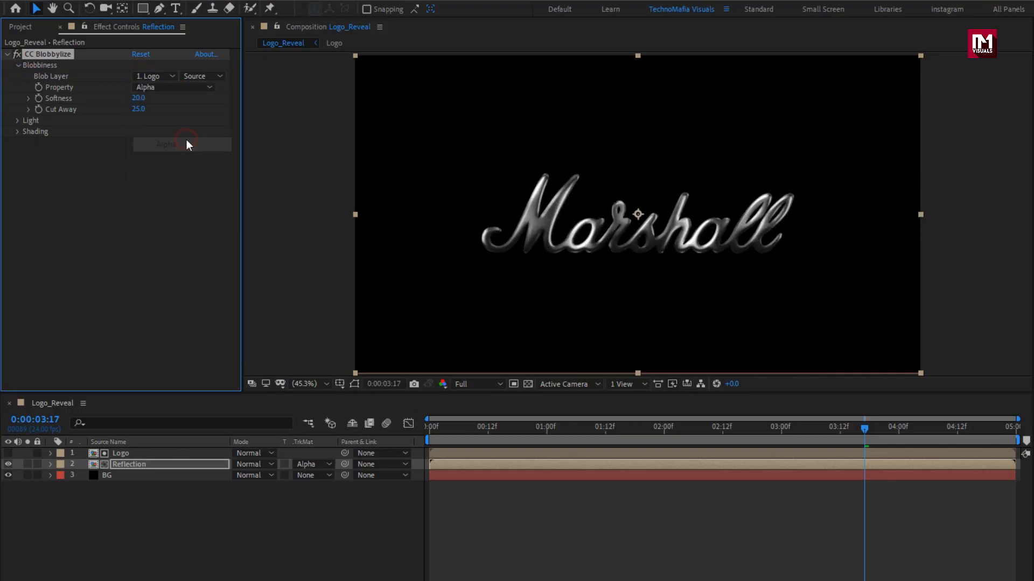
left_click(139, 98)
type("7")
key("Return")
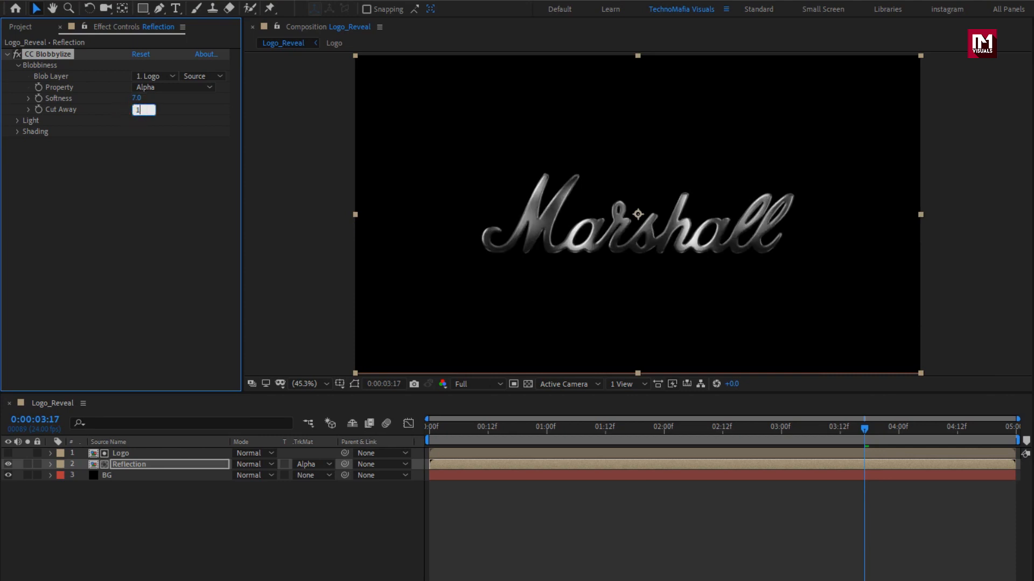
- Add the Logo composition as the topmost layer of Logo_Reveal and set its blending mode to Soft Light
left_click(21, 28)
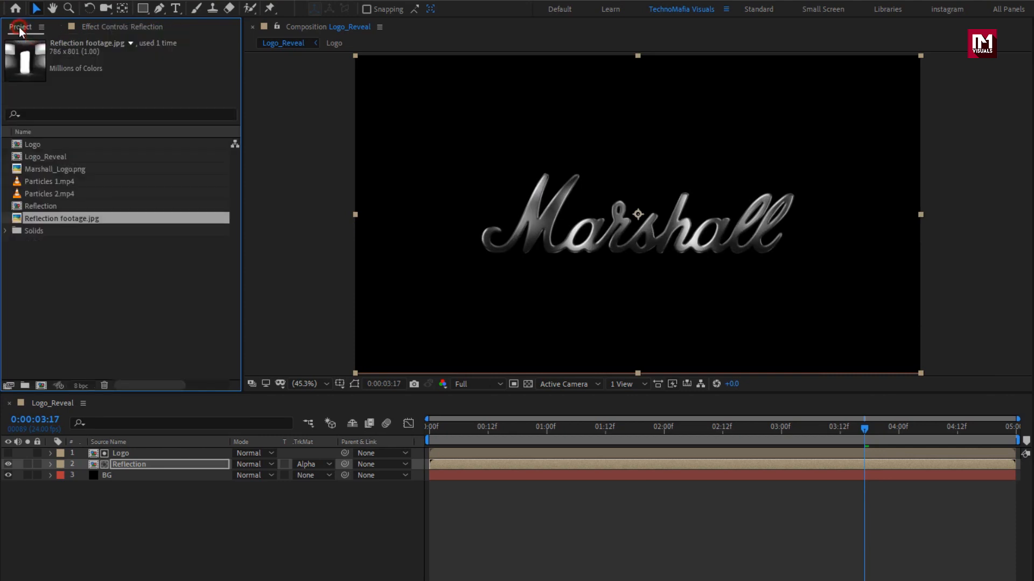
left_click_drag(33, 145, 131, 450)
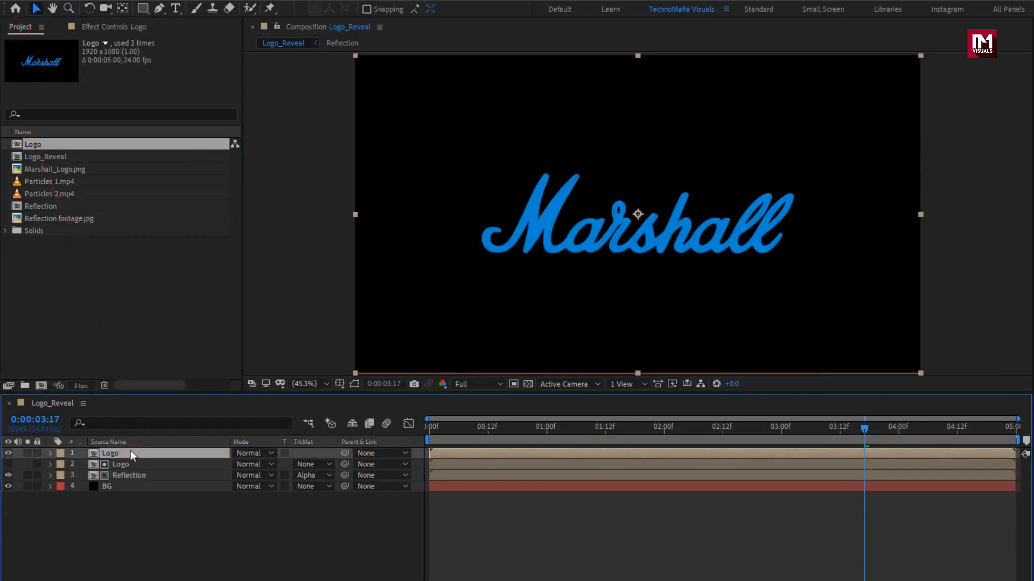
left_click(237, 455)
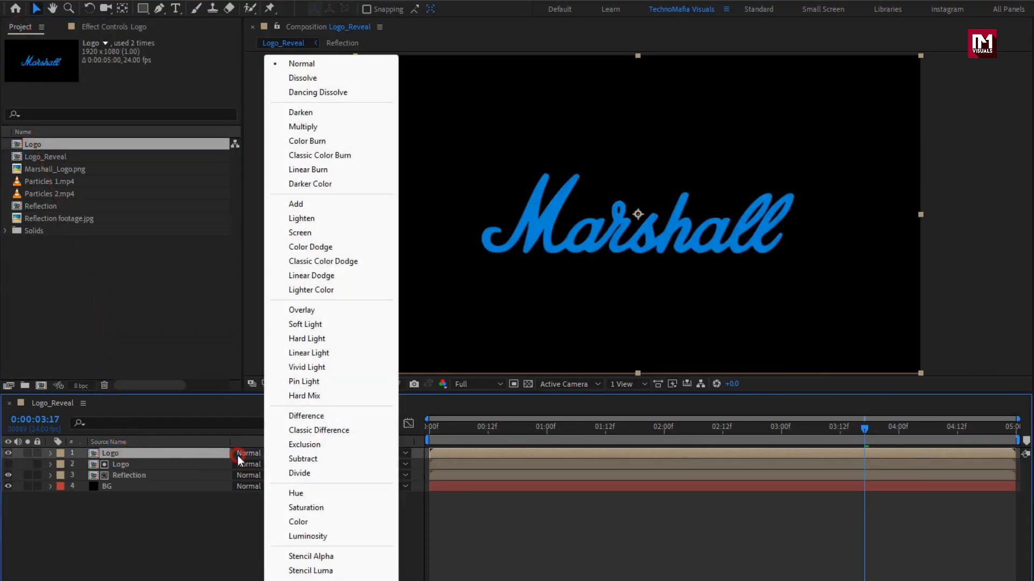
left_click(291, 328)
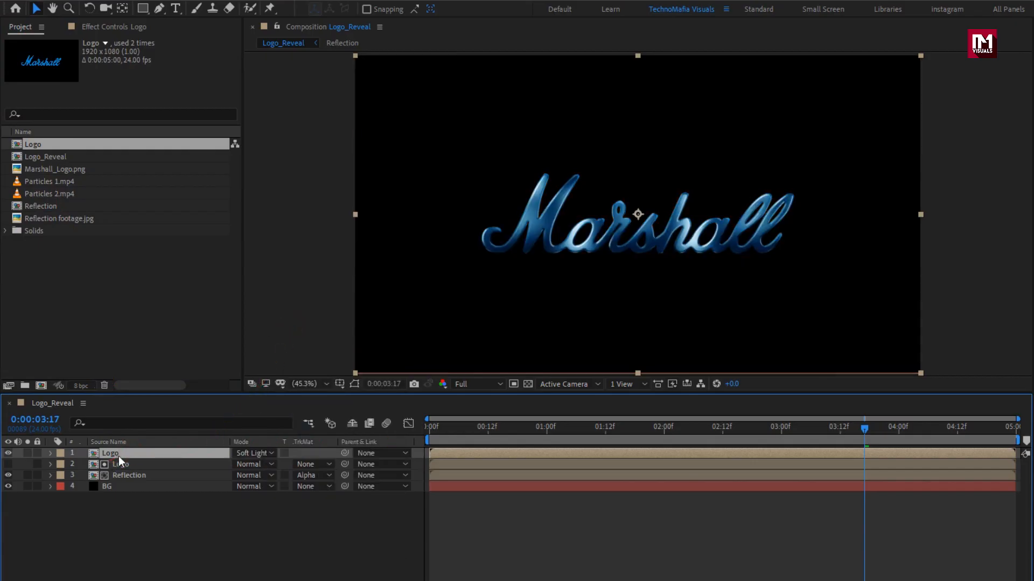
- Pre-compose the two Logo layers and the Reflection layer into a new composition named Glossy_Logo
left_click(146, 463, "shift")
left_click(146, 475, "shift")
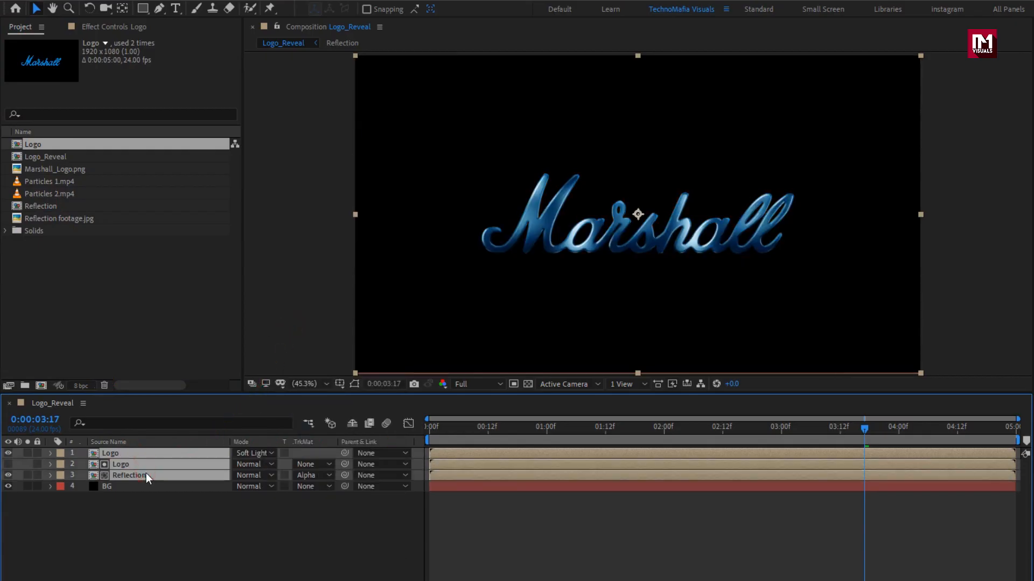
right_click(147, 473)
left_click(196, 415)
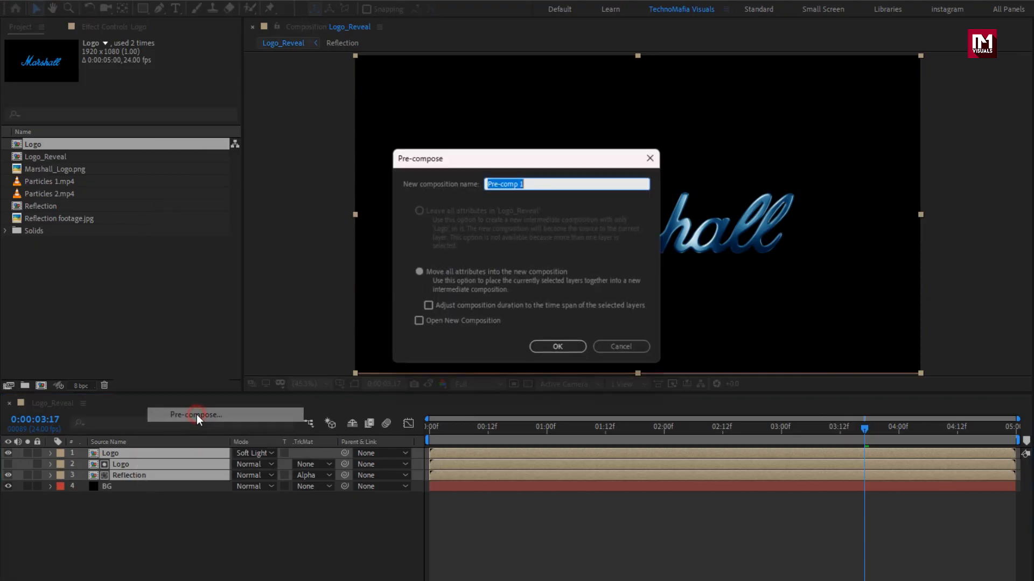
type("Glossy_Logo")
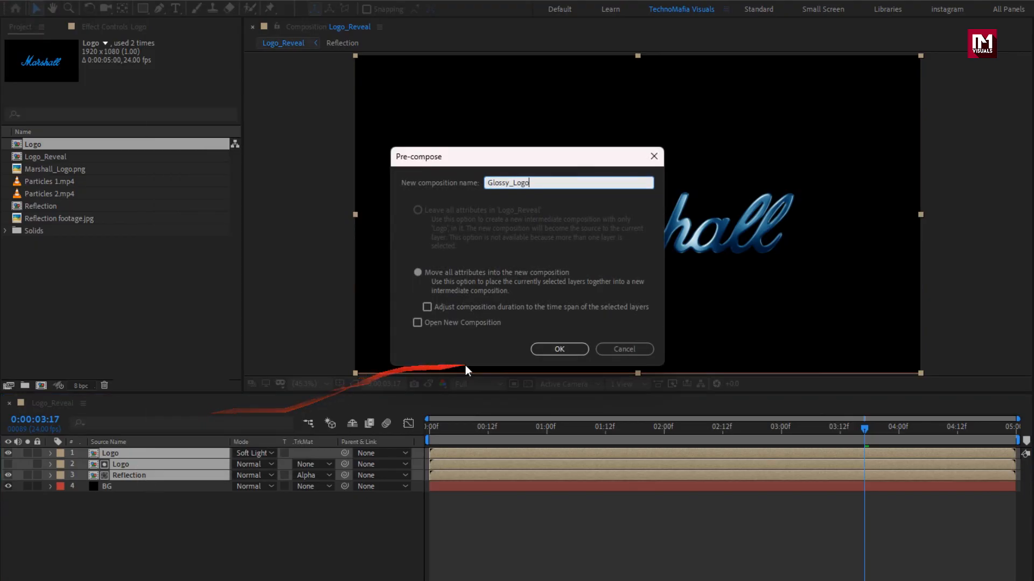
left_click(548, 351)
- Keyframe the Glossy_Logo layer's Opacity from 0% at the start of the composition to 100% at 2 seconds
key("t")
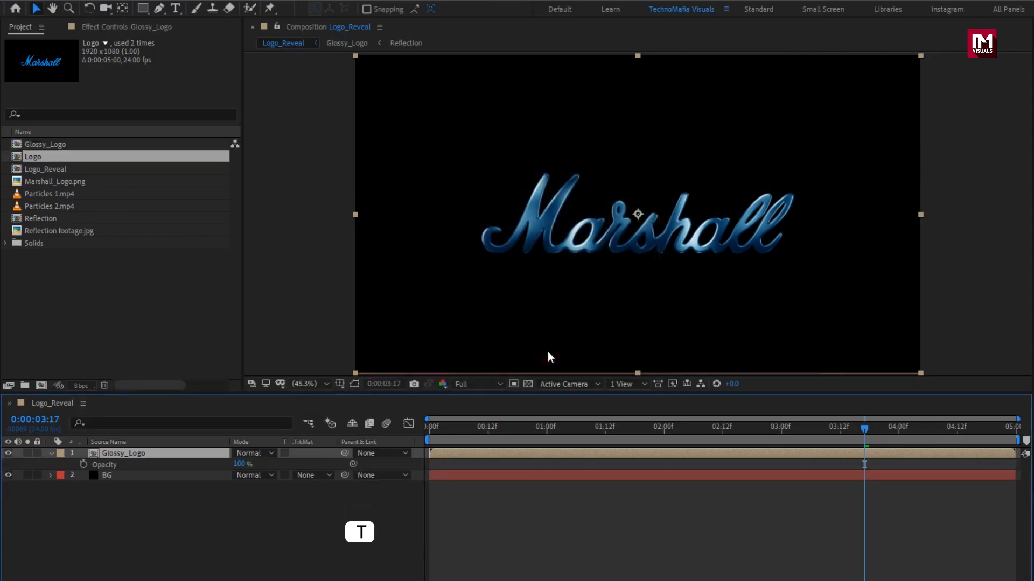
left_click_drag(561, 428, 664, 425)
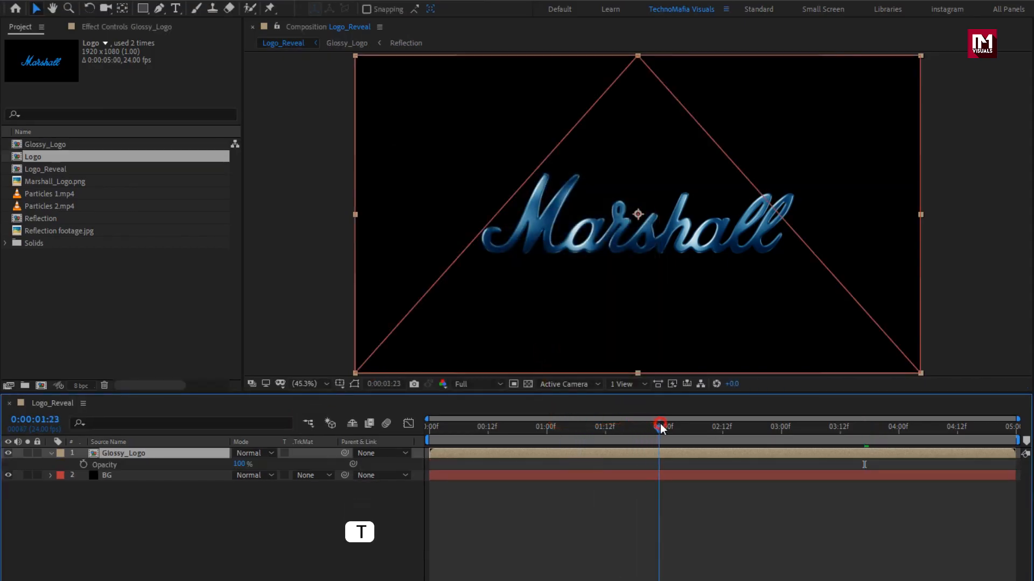
left_click(84, 465)
left_click_drag(449, 425, 385, 430)
left_click(246, 467)
left_click(200, 464)
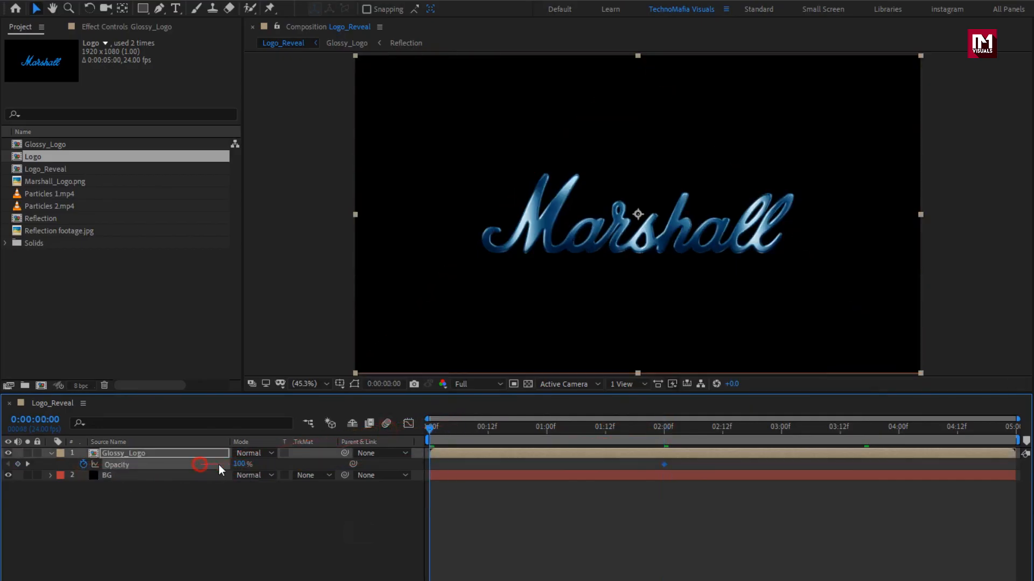
left_click_drag(204, 465, 75, 464)
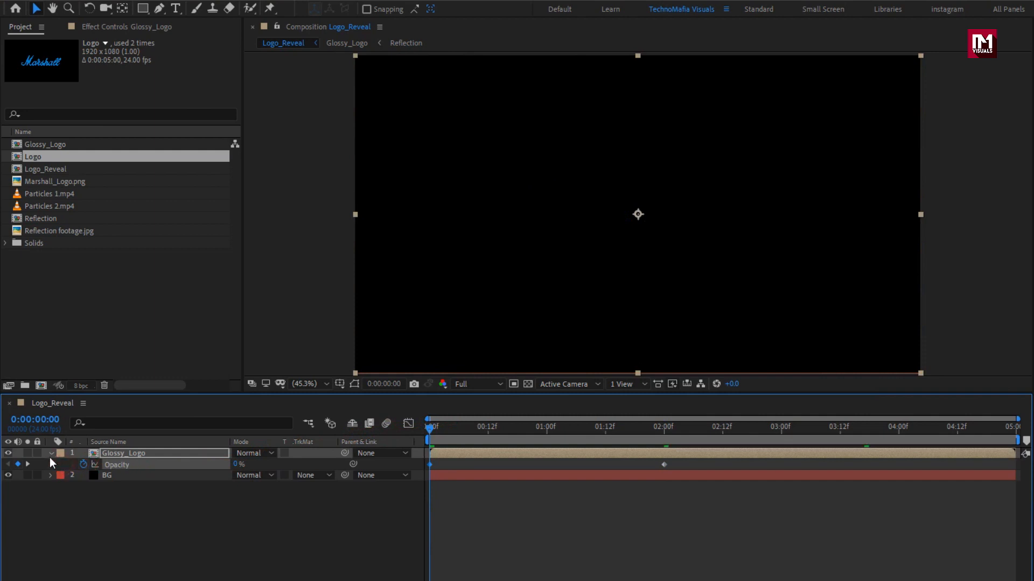
- Collapse the Glossy_Logo layer's properties and shift the layer in time so it starts at 1 second
left_click(51, 452)
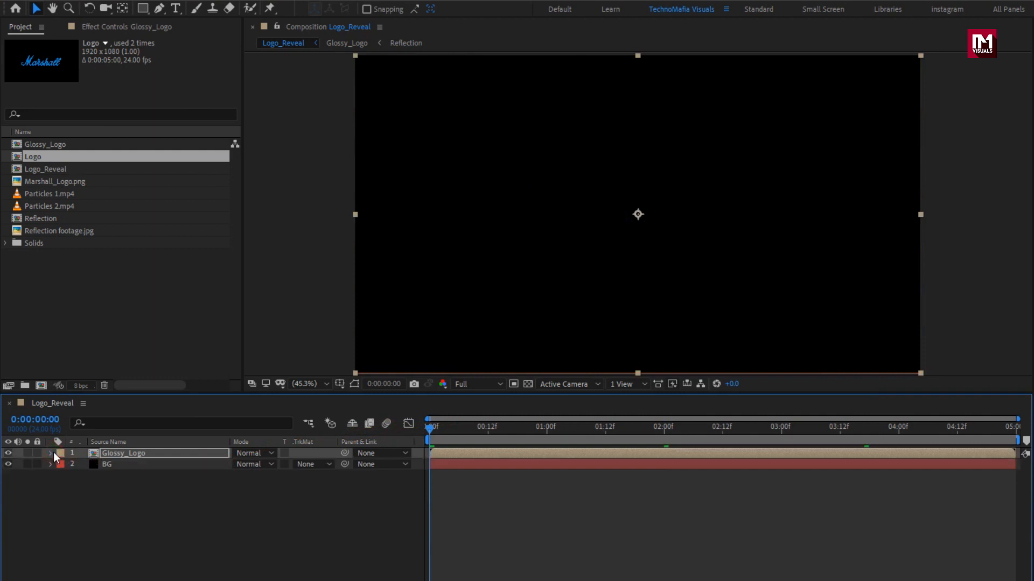
mouse_move(444, 453)
left_mouse_down()
mouse_move(548, 451)
mouse_move(605, 429)
mouse_move(650, 428)
left_mouse_up()
left_click(537, 431)
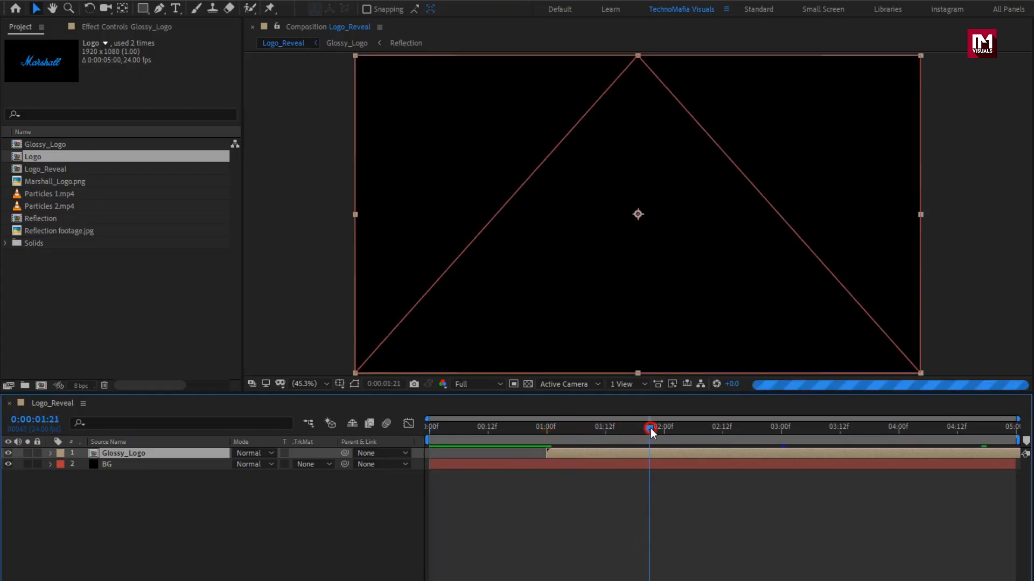
- Add Particles 1.mp4 and Particles 2.mp4 above the Glossy_Logo layer in Logo_Reveal, with Particles 2.mp4 on top
left_click_drag(52, 195, 169, 452)
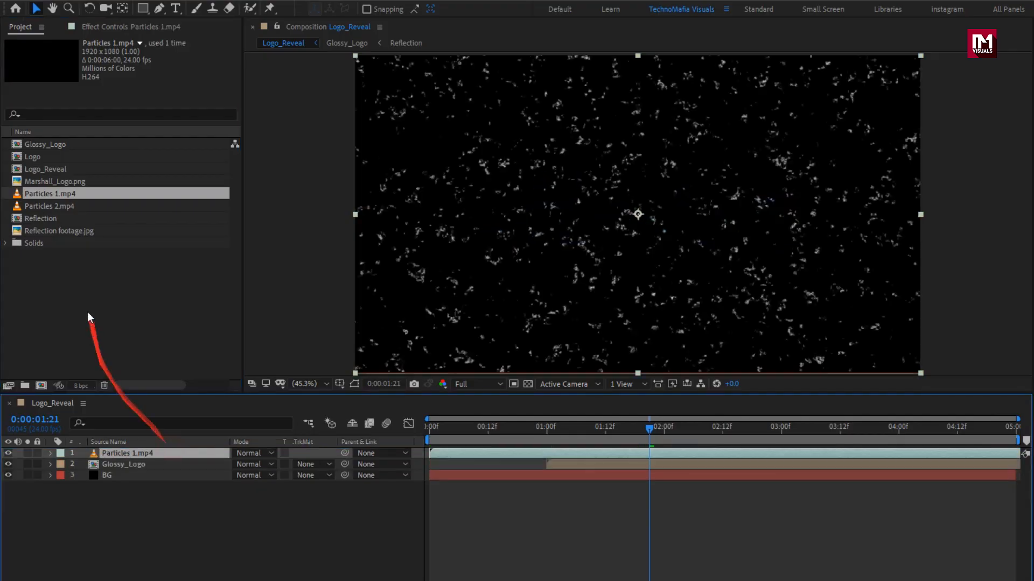
left_click(62, 218)
left_click_drag(50, 206, 159, 451)
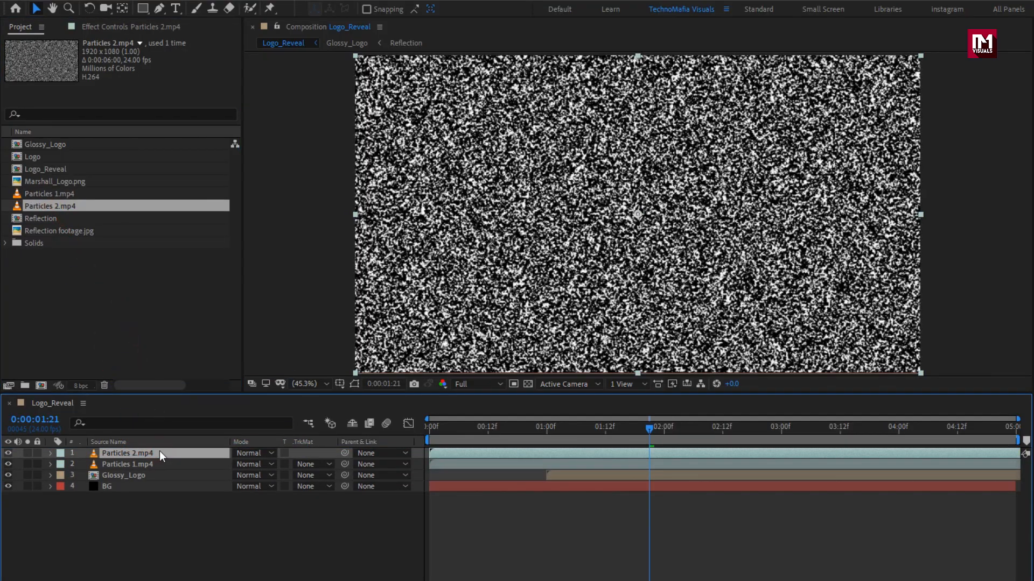
- Add a second Glossy_Logo composition as the topmost layer and hide both particle layers
left_click(40, 159)
left_click(38, 169)
left_click(40, 144)
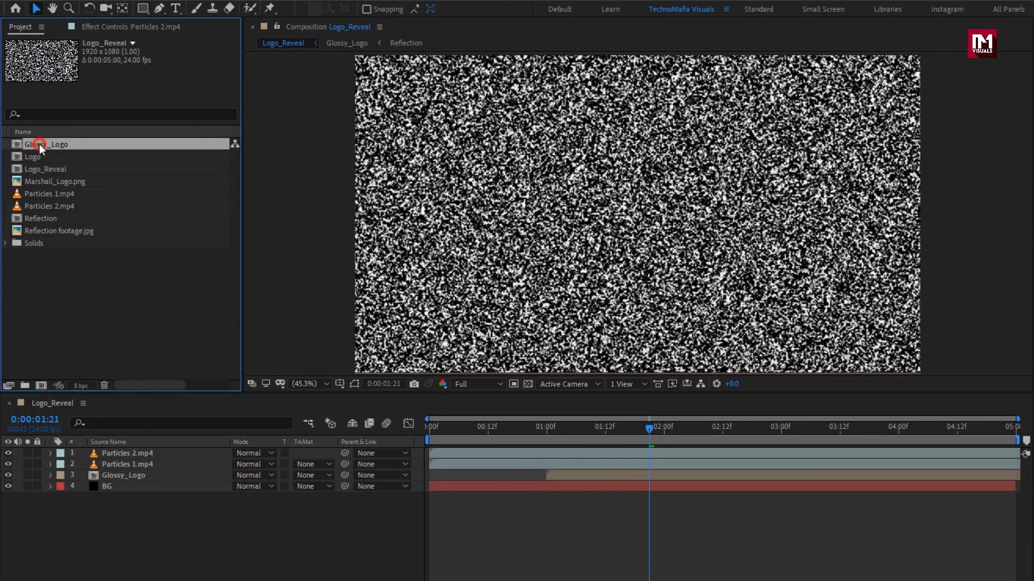
left_click_drag(40, 144, 134, 453)
left_click_drag(9, 464, 8, 475)
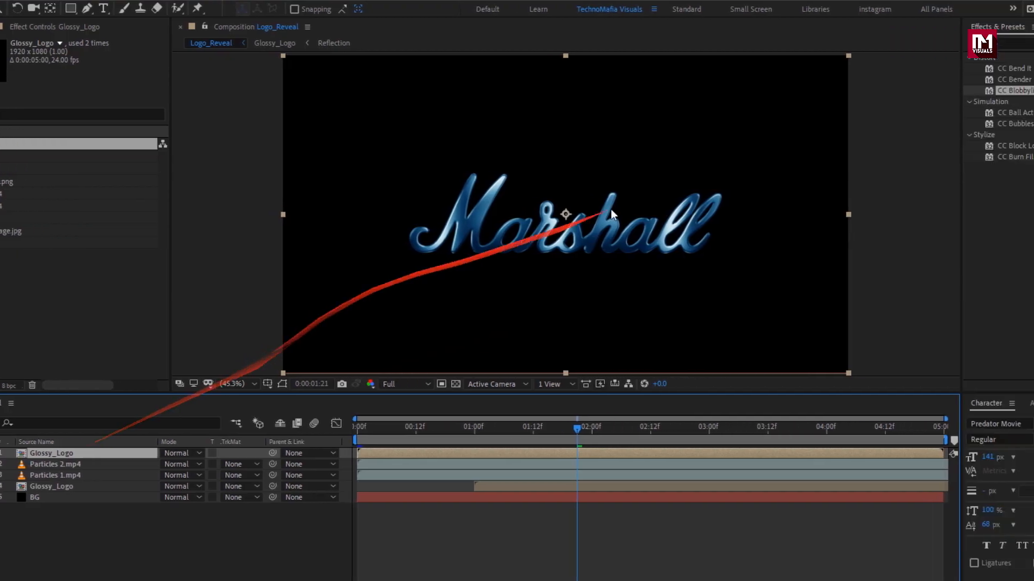
- Apply Set Matte to the topmost Glossy_Logo layer, taking the matte from Particles 1.mp4 by Luminance, and preview the matte around 1 second
left_click_drag(893, 44, 809, 44)
type("set m")
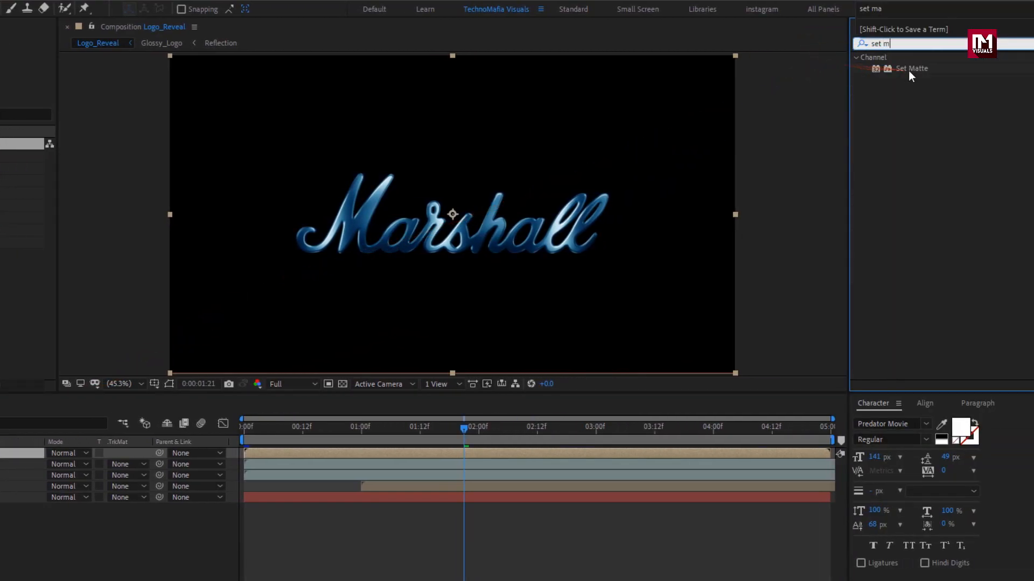
double_click(909, 68)
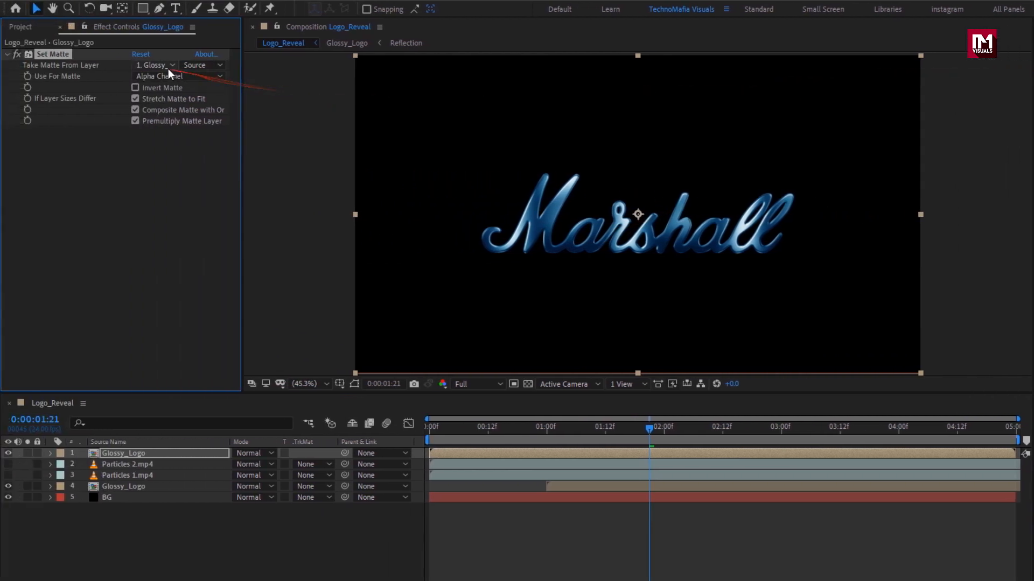
left_click(154, 64)
left_click(169, 129)
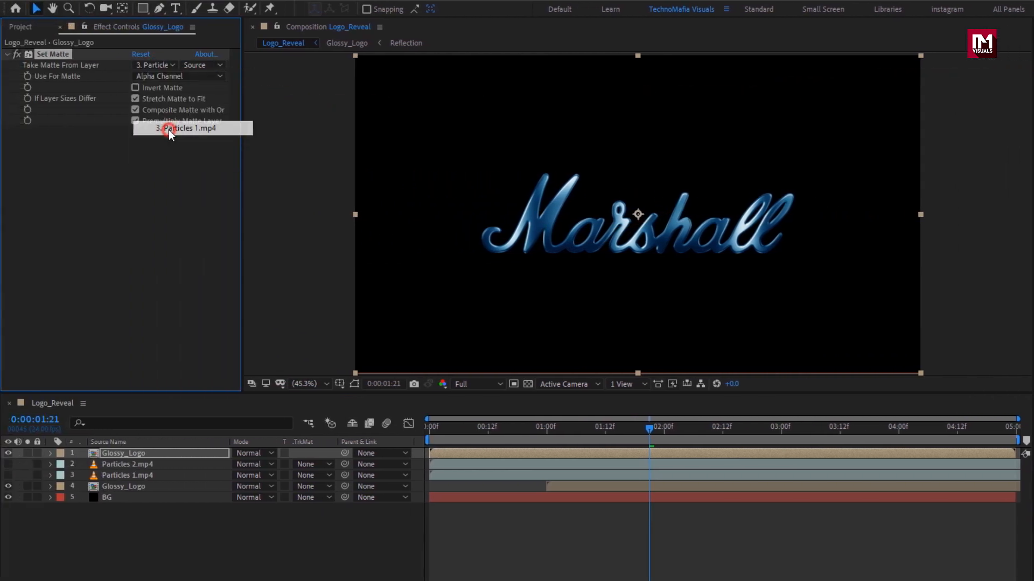
left_click(161, 77)
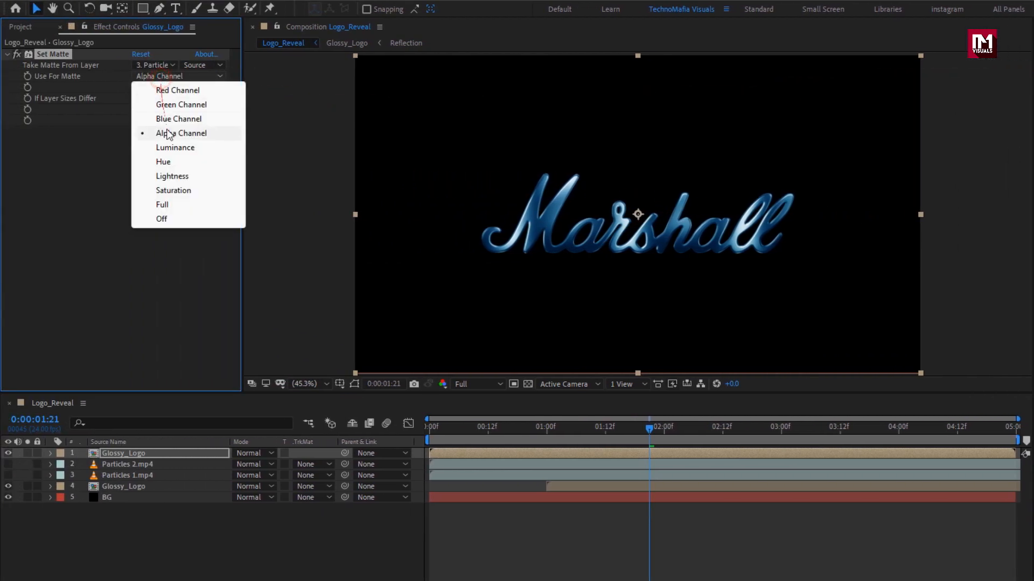
left_click(169, 147)
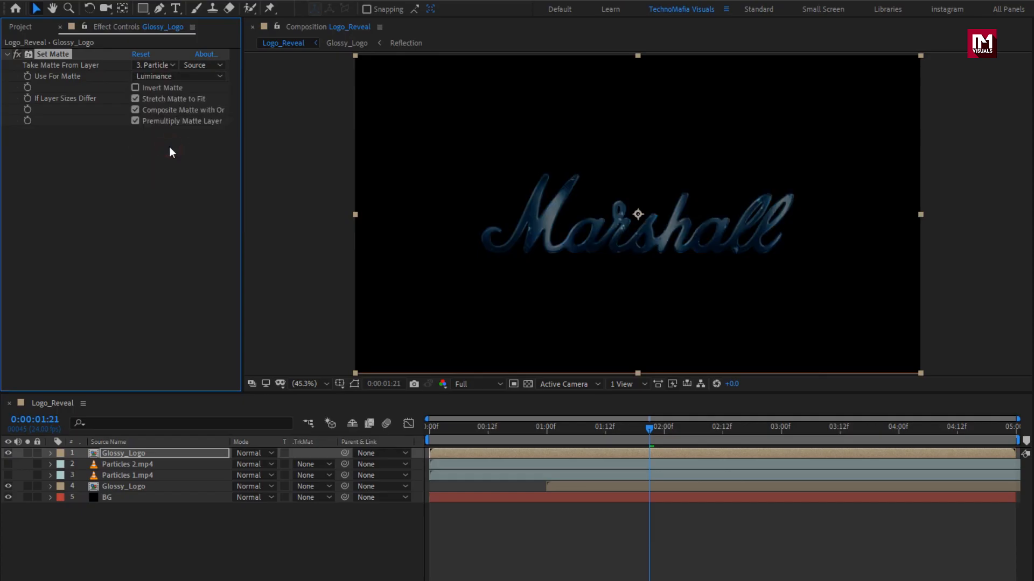
left_click_drag(495, 435, 538, 431)
left_click(499, 431)
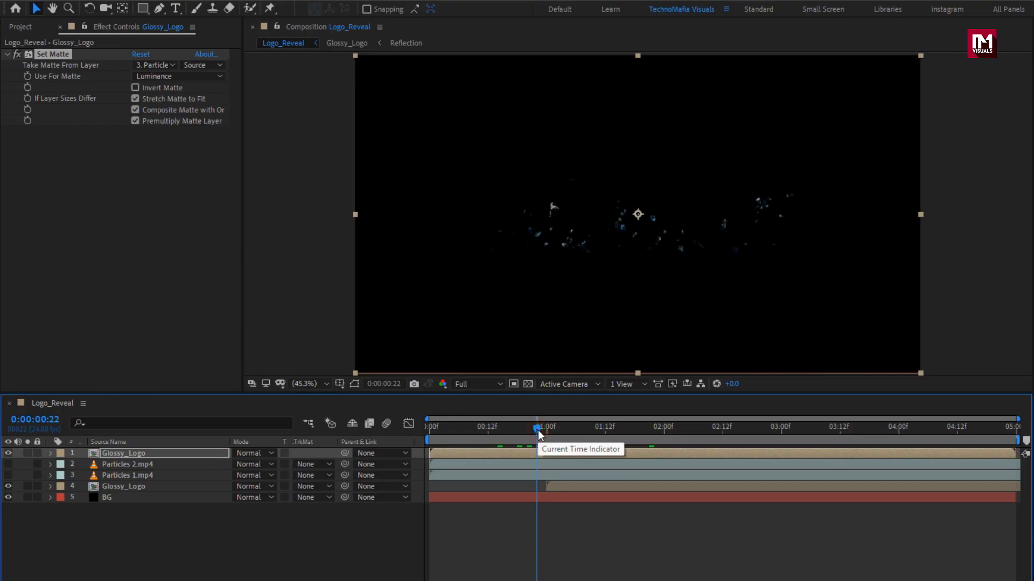
left_click(11, 60)
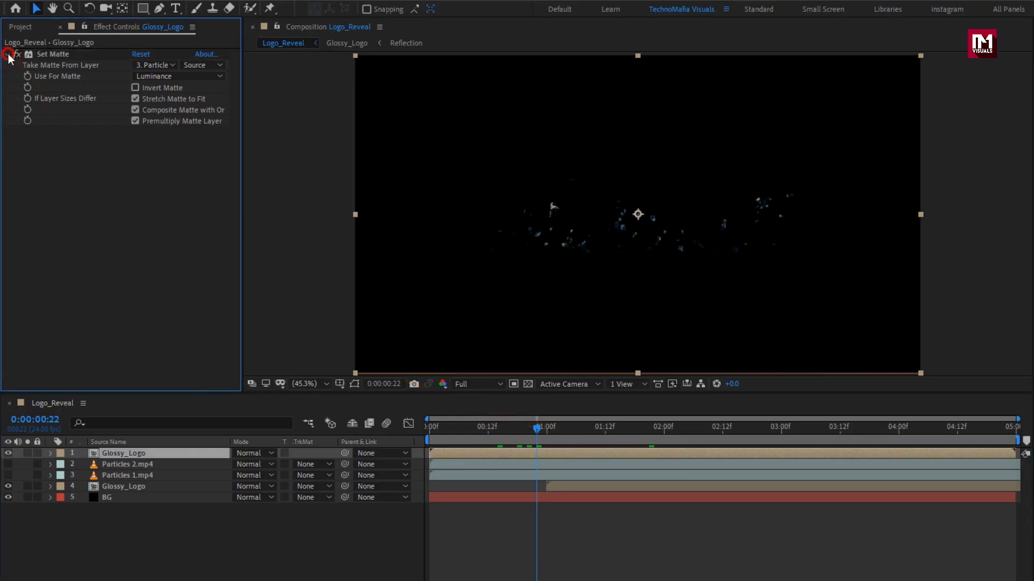
- Add a second Set Matte effect to the topmost Glossy_Logo layer, taking its matte from Particles 2.mp4 by Luminance
double_click(910, 69)
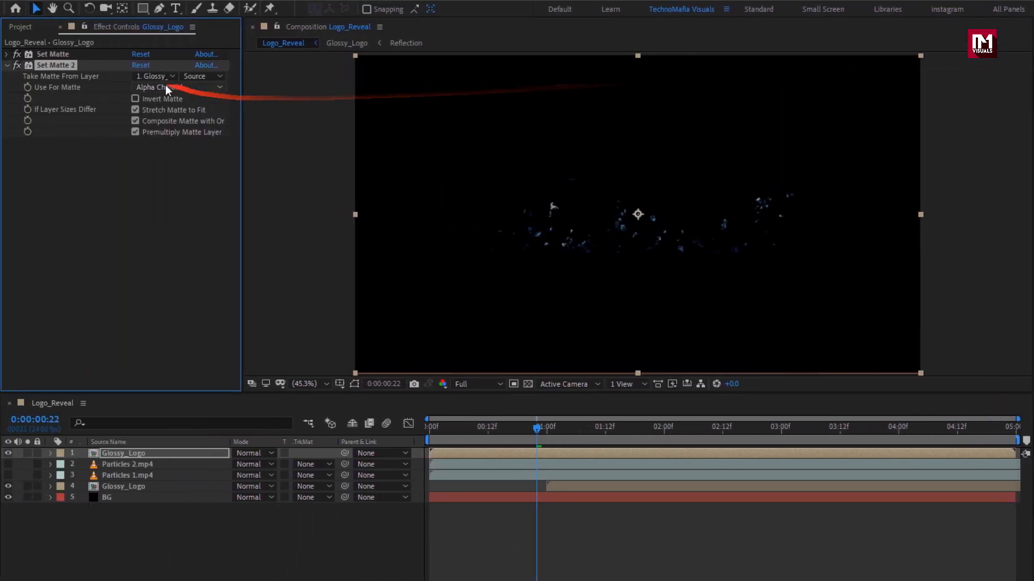
left_click(153, 76)
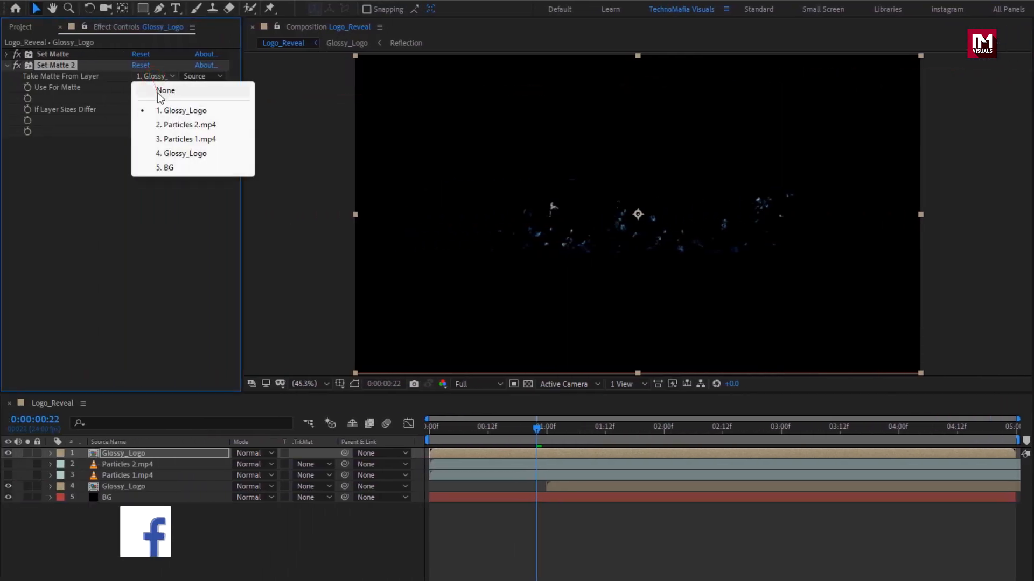
left_click(168, 125)
left_click(158, 89)
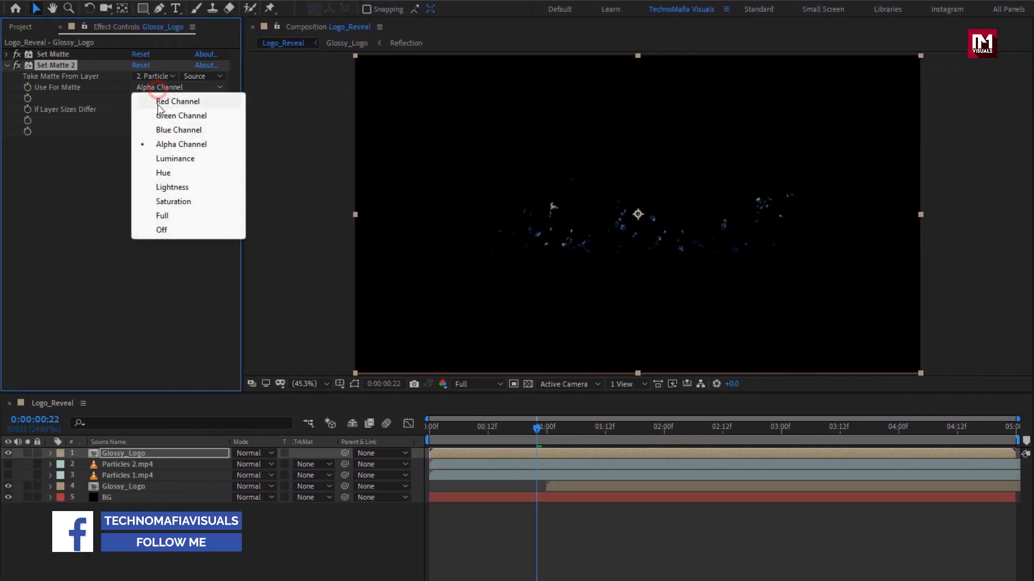
left_click(164, 156)
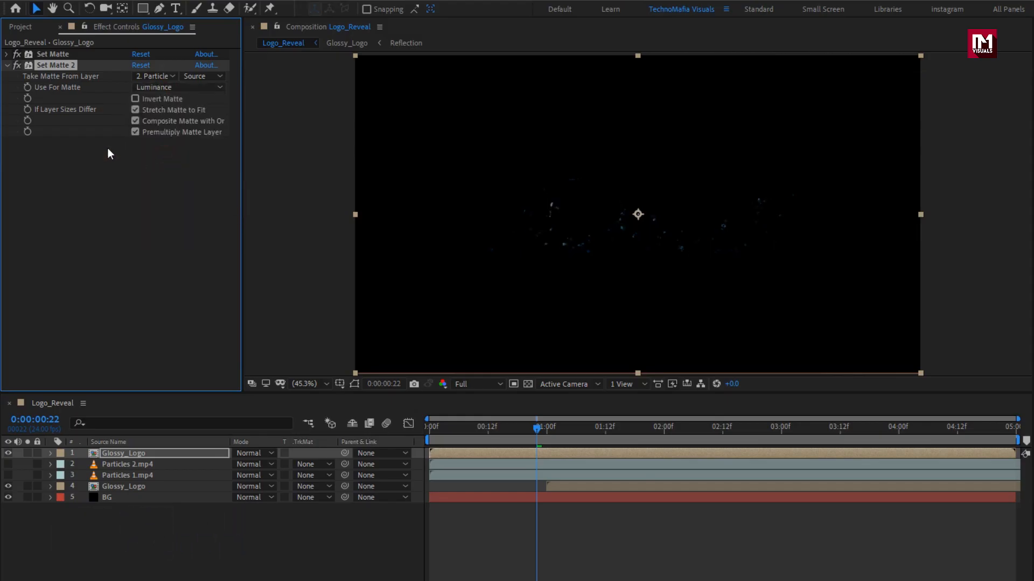
left_click(8, 65)
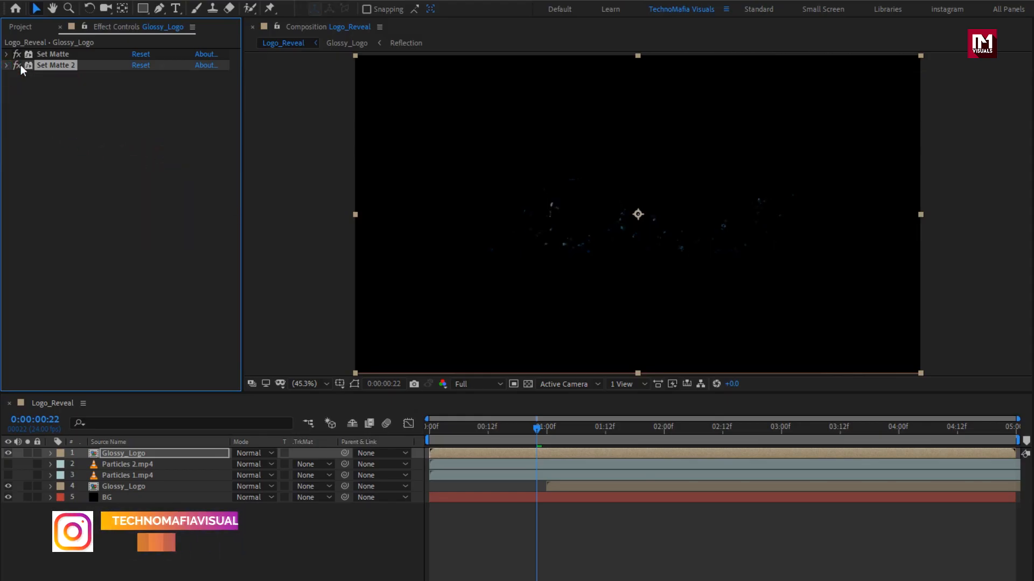
- Apply CC Pixel Polly to the topmost Glossy_Logo layer and set its Gravity to 0
left_click(897, 44)
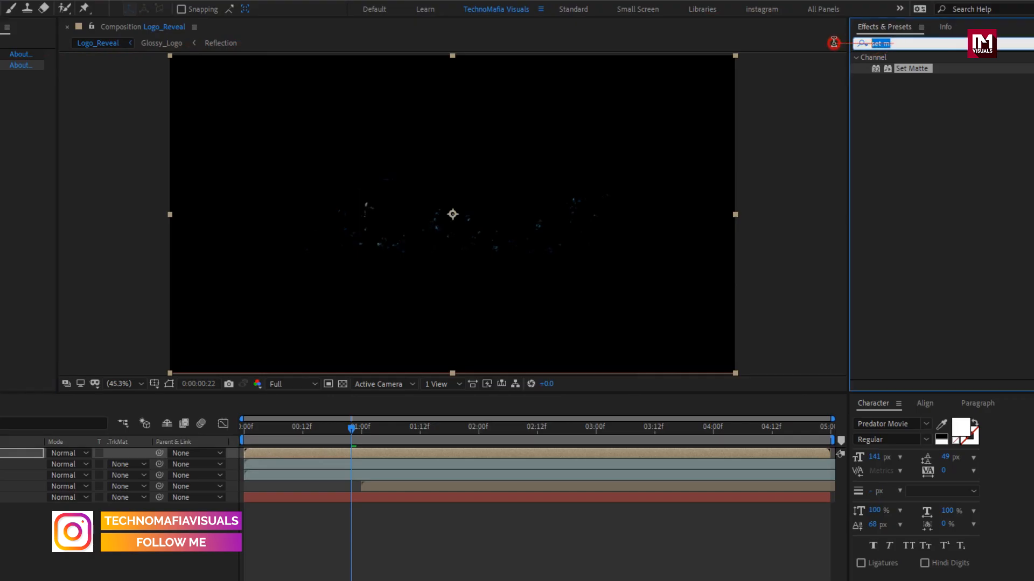
type("cc pi")
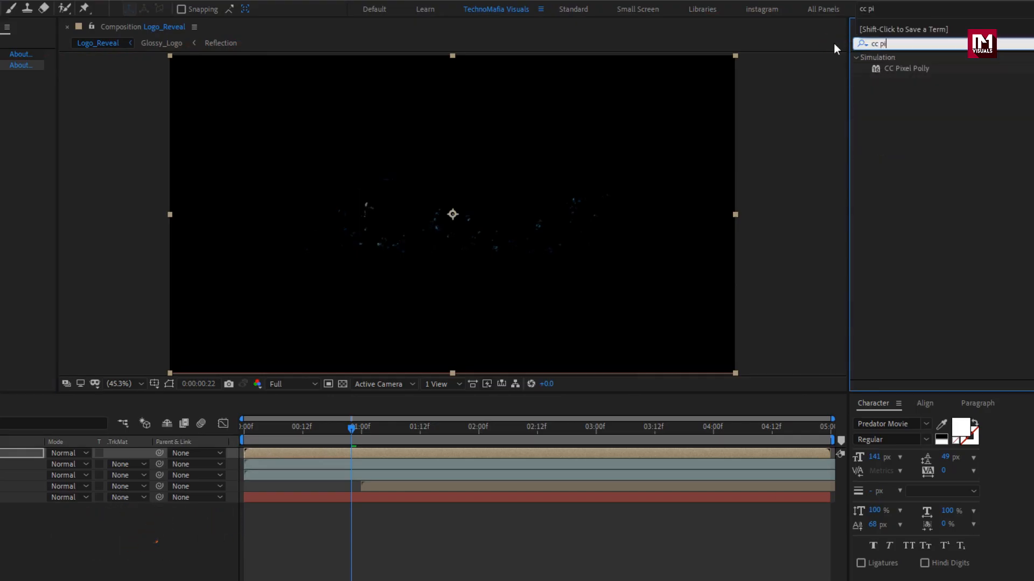
left_click(907, 69)
left_click_drag(907, 70, 126, 109)
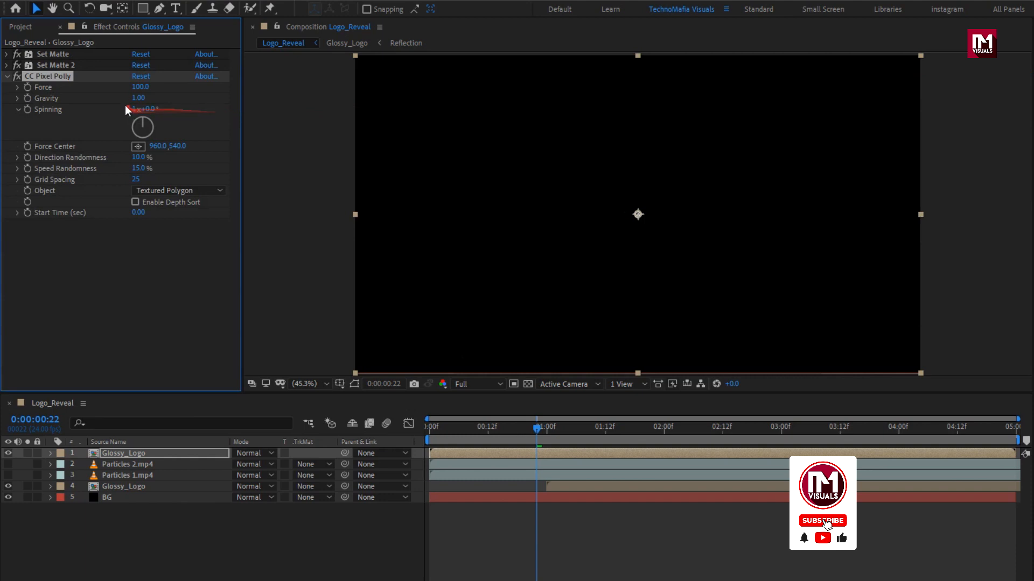
left_click(141, 97)
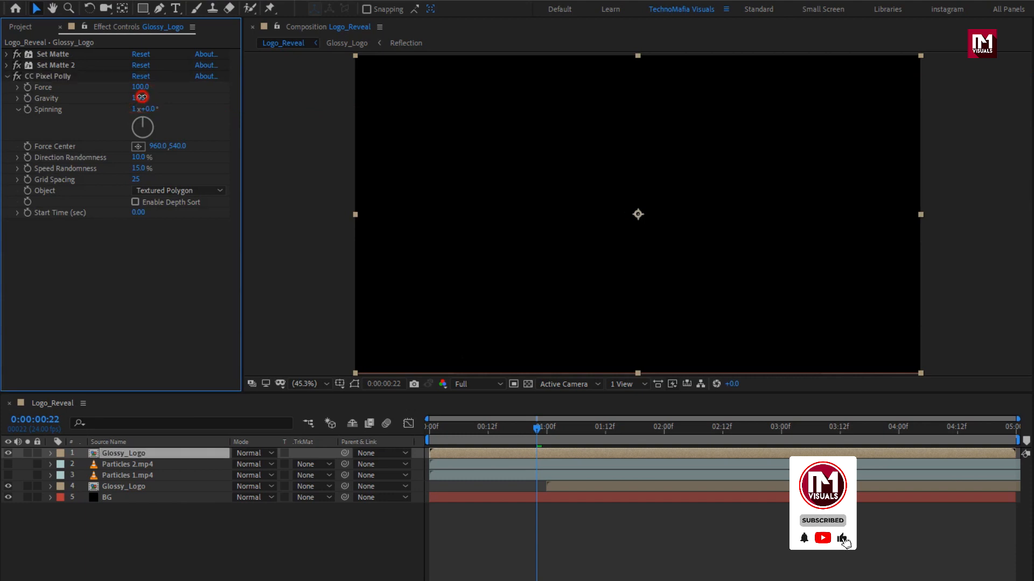
type("0")
key("Return")
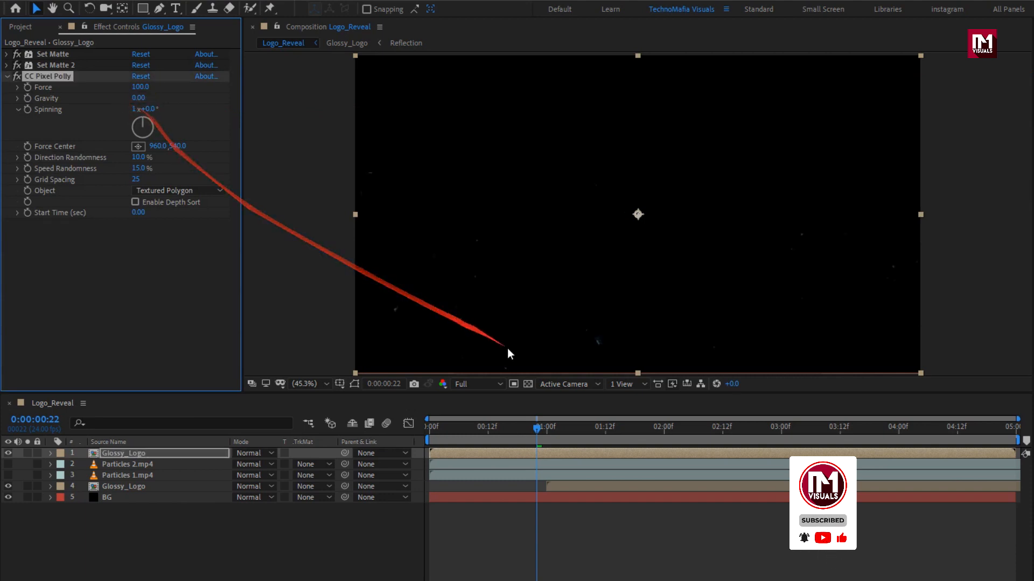
- Keyframe the CC Pixel Polly Force at 2 at 0:00:01:02 and at 30 at 0:00:01:05
left_click_drag(545, 429, 559, 428)
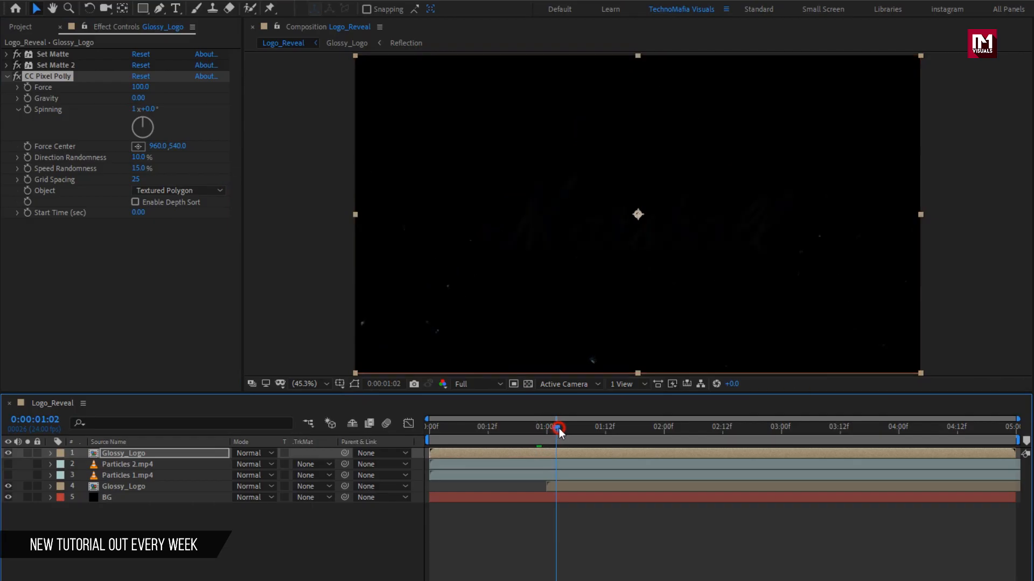
left_click(28, 87)
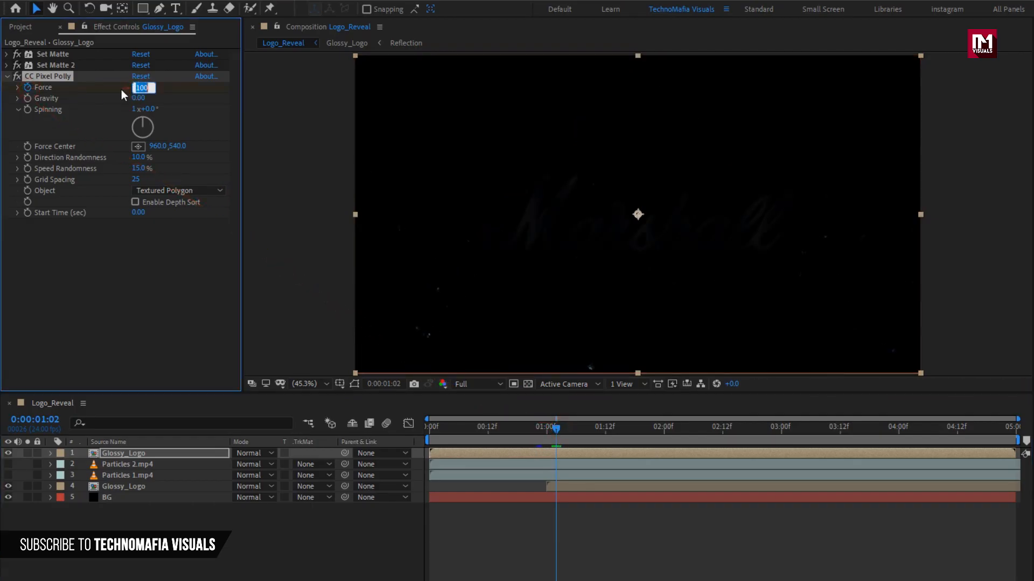
type("2")
key("Return")
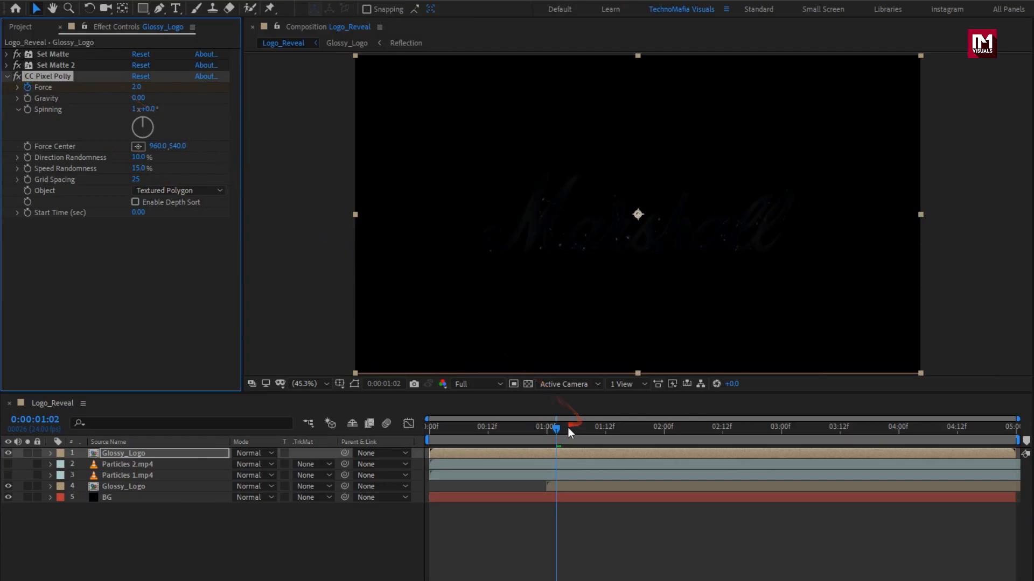
left_click_drag(559, 431, 571, 427)
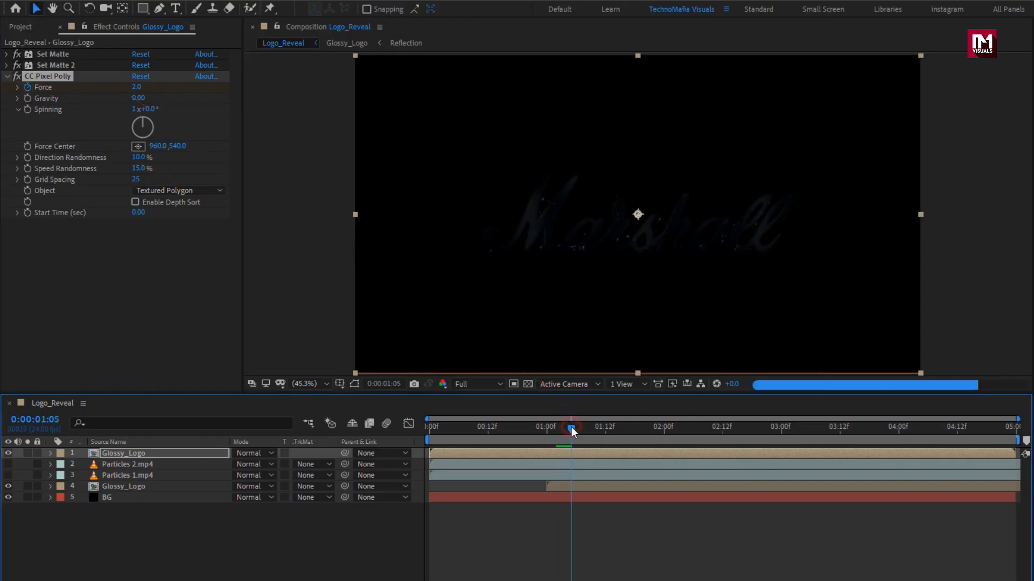
left_click(138, 89)
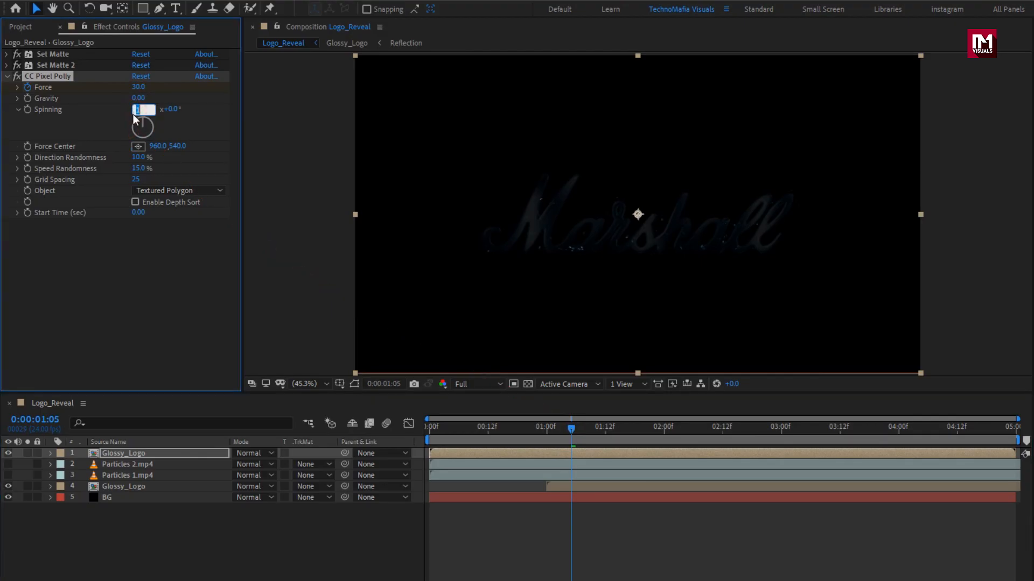
- Set the CC Pixel Polly Spinning to 130° and the horizontal Force Center value to -60
key("Return")
type("130")
key("Return")
type("-60")
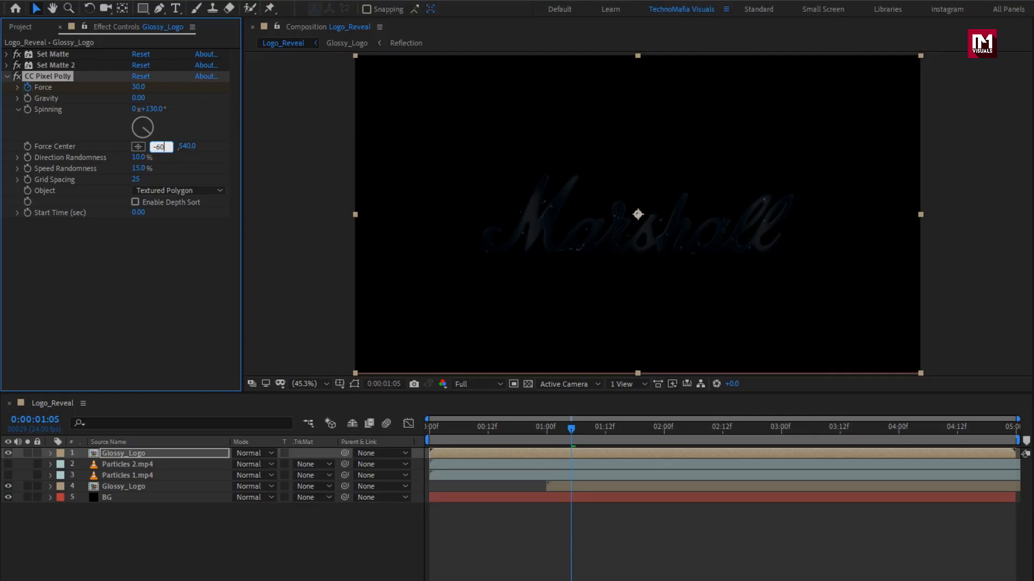
key("Return")
- Set the CC Pixel Polly Direction Randomness to 50%, Speed Randomness to 100% and Grid Spacing to 10
type("50")
left_click(136, 169)
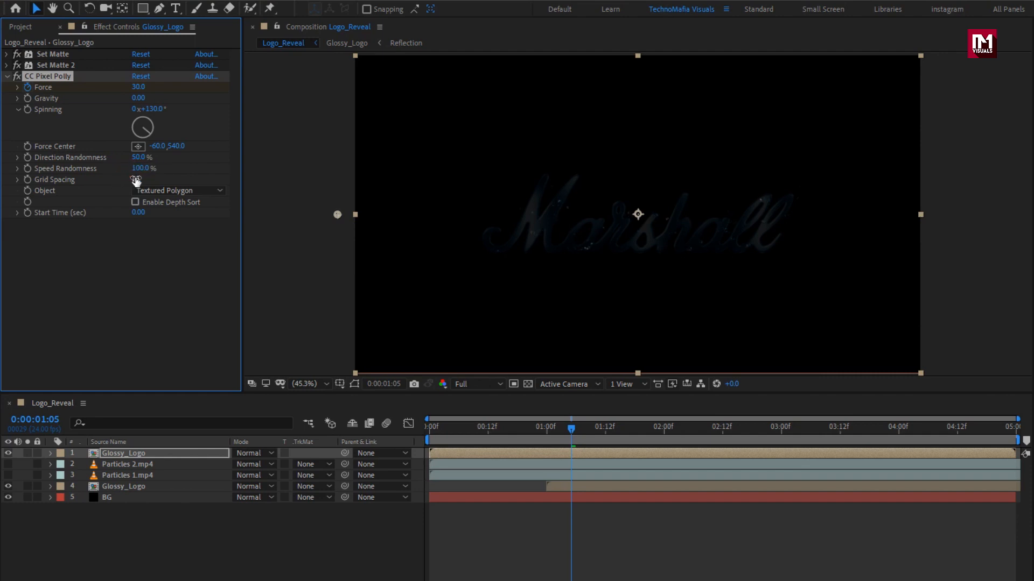
type("10")
key("Return")
left_click(7, 79)
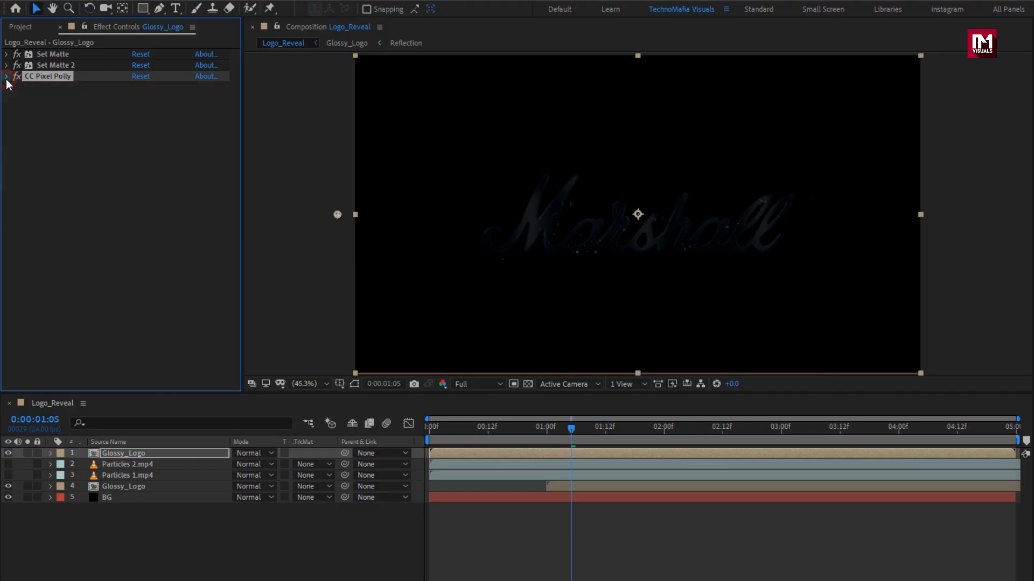
- Apply a Fill effect to the topmost Glossy_Logo layer and set its color to blue 0C6DB1
type("f")
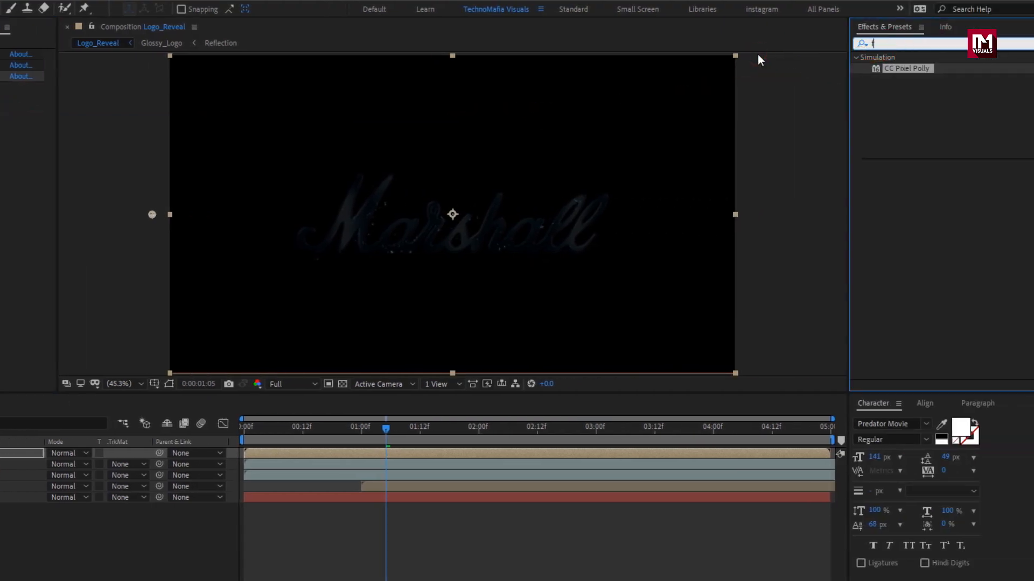
type("ill")
left_click(902, 125)
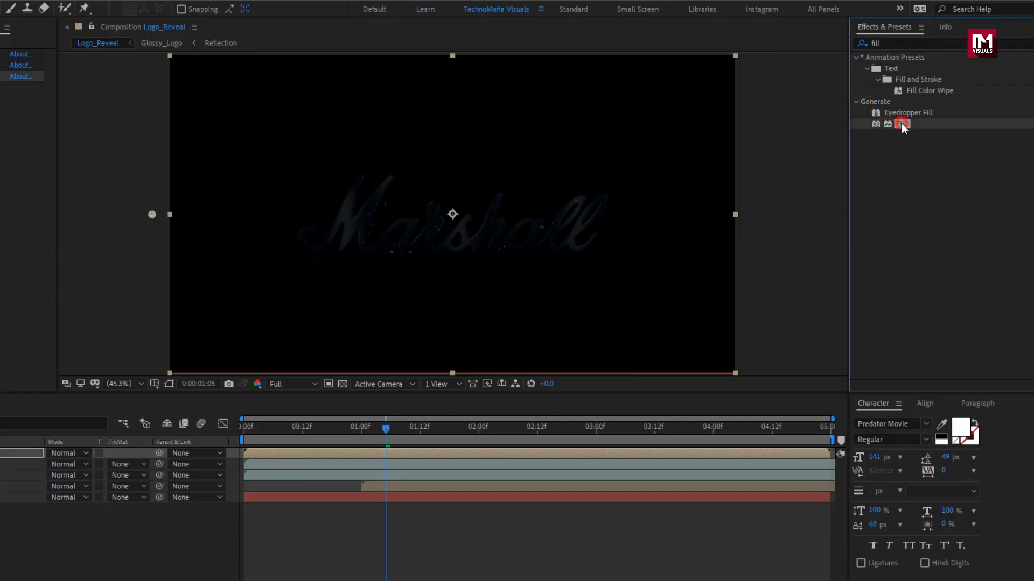
double_click(902, 124)
left_click(137, 121)
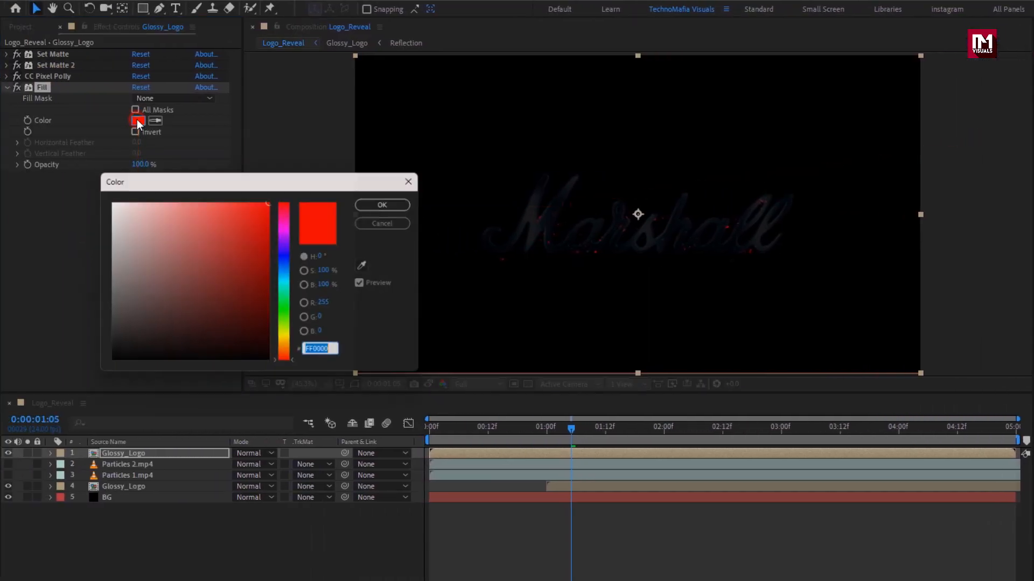
left_click_drag(285, 284, 286, 272)
left_click(260, 250)
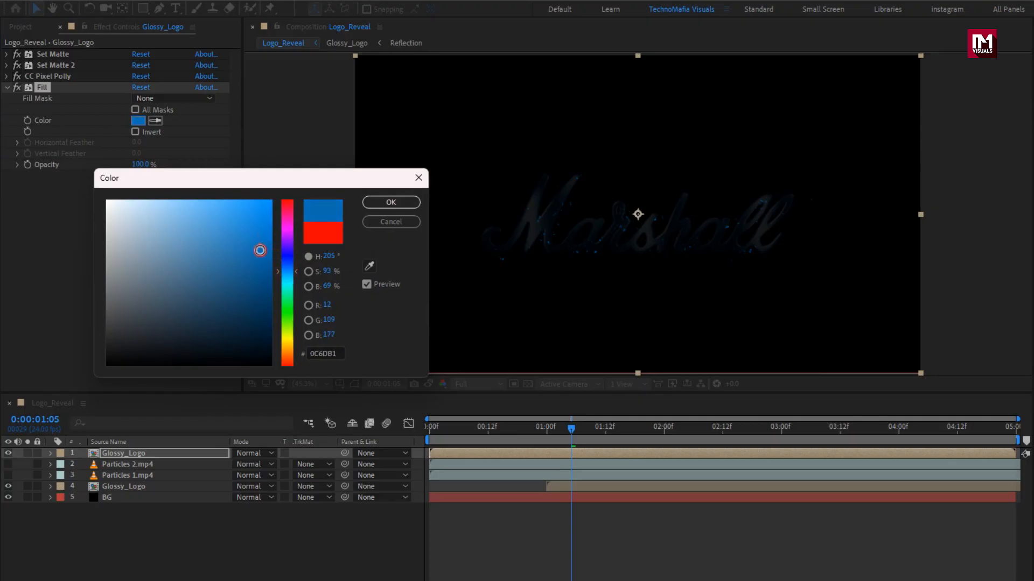
left_click(373, 204)
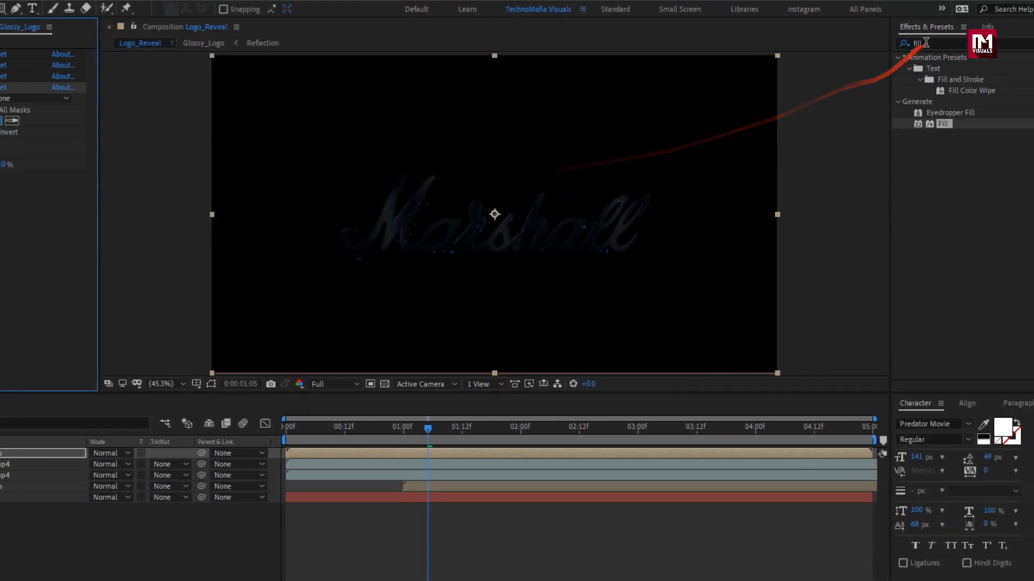
- Apply two Glow effects with default settings to the topmost Glossy_Logo layer, below Fill
type("glow")
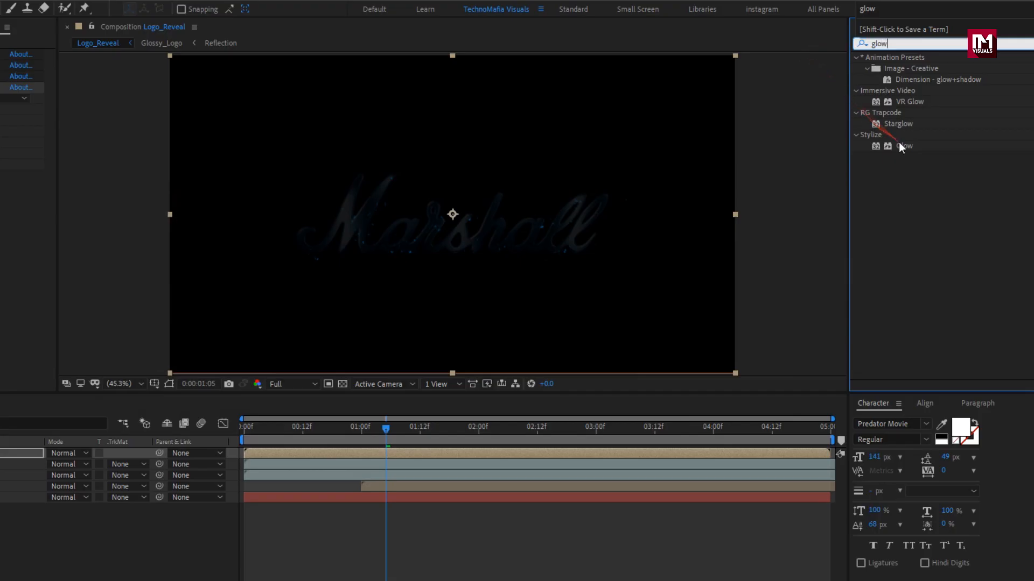
double_click(903, 146)
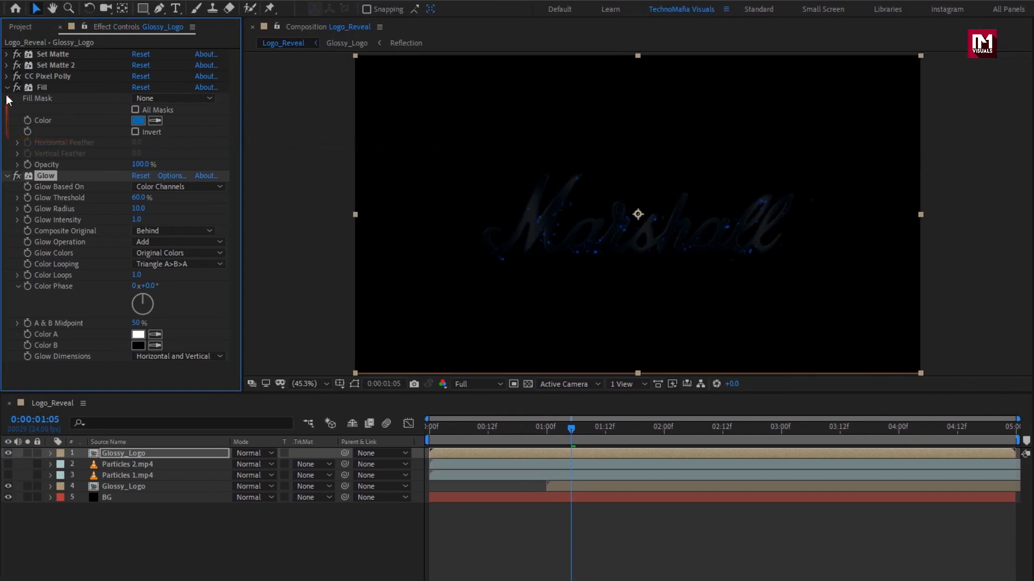
left_click(6, 87)
left_click(7, 98)
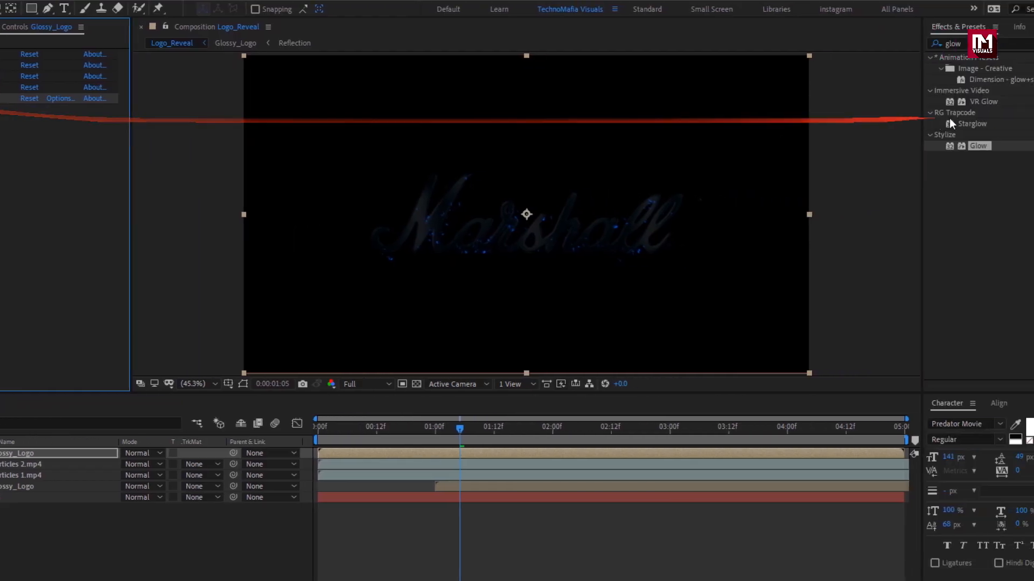
double_click(909, 146)
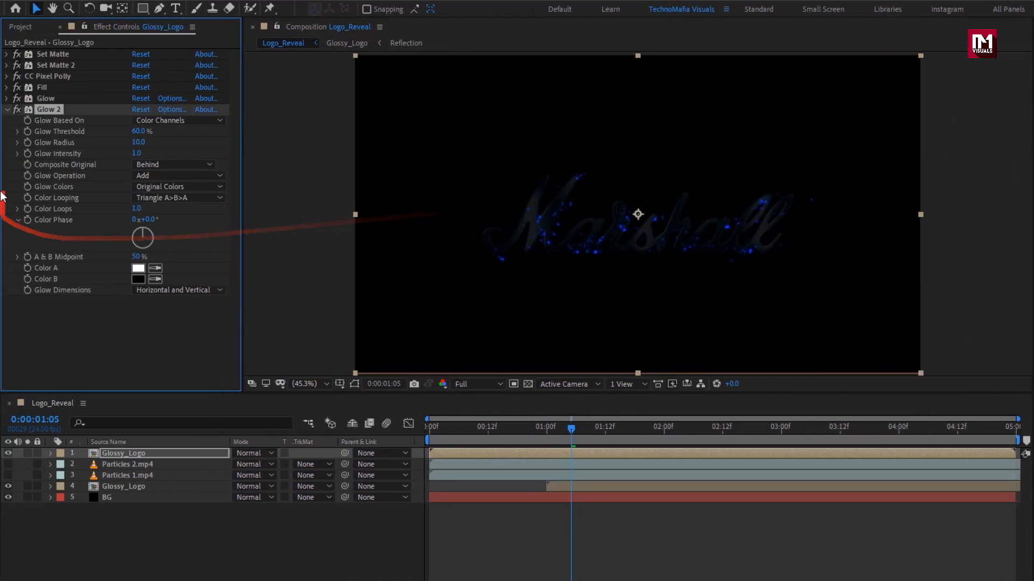
left_click(7, 109)
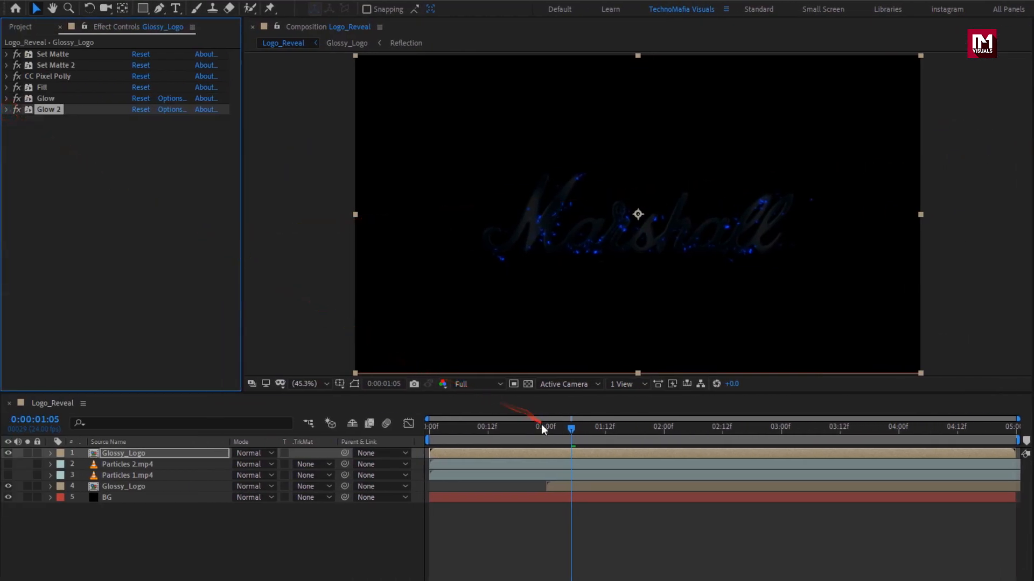
- Preview the glowing particles across the timeline and, at 0:00:01:16, set the Fill color to the brighter blue 0474C3
left_click_drag(541, 425, 712, 435)
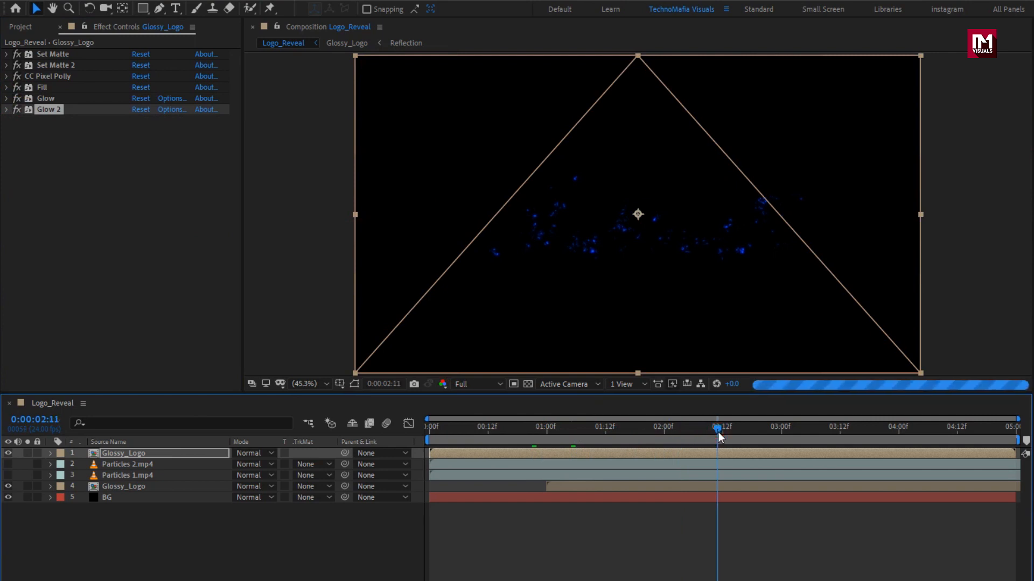
left_click(679, 436)
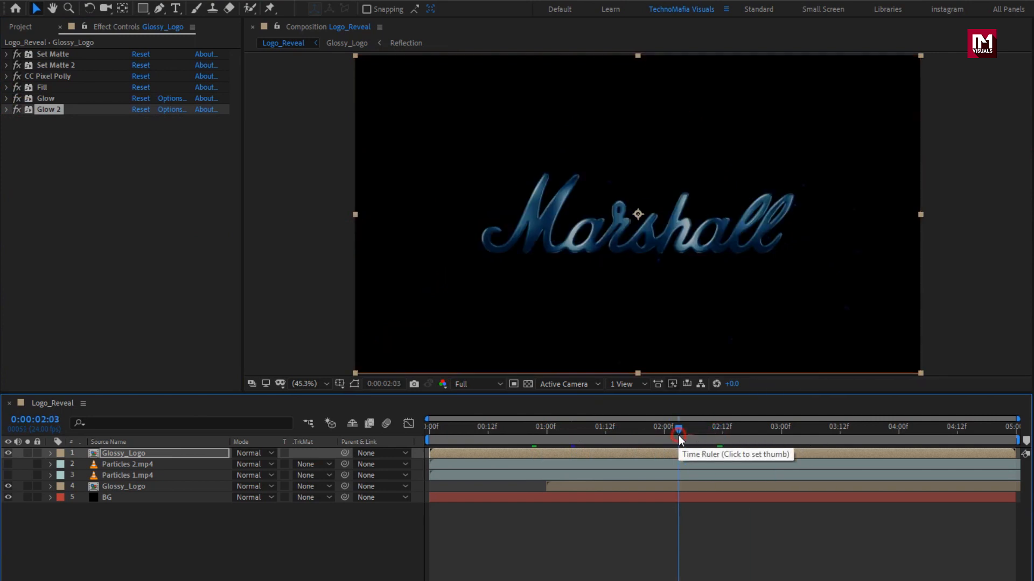
left_click(624, 437)
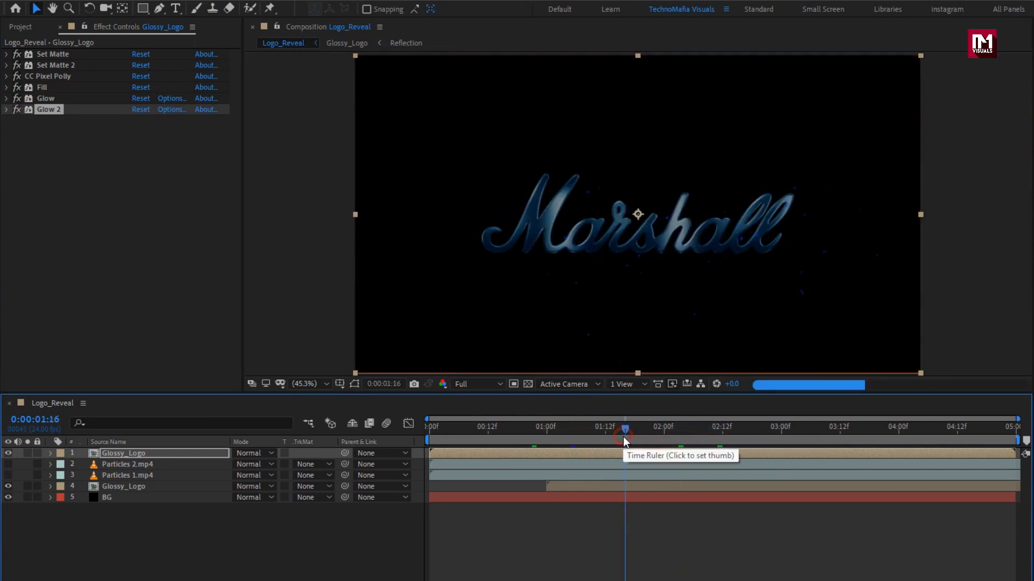
left_click(7, 91)
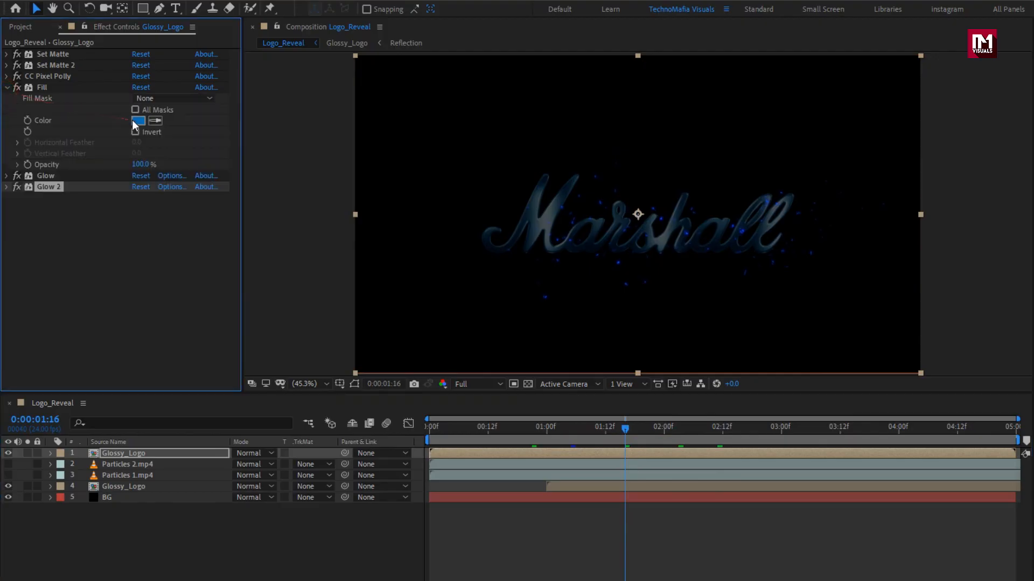
left_click(138, 120)
left_click(265, 219)
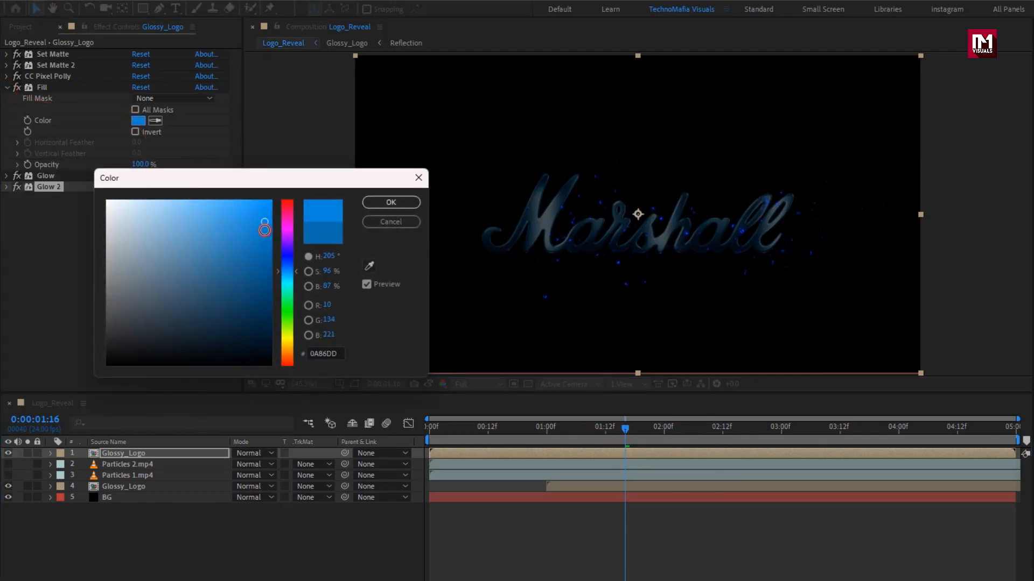
mouse_move(265, 222)
left_mouse_down()
mouse_move(265, 269)
mouse_move(268, 239)
left_mouse_up()
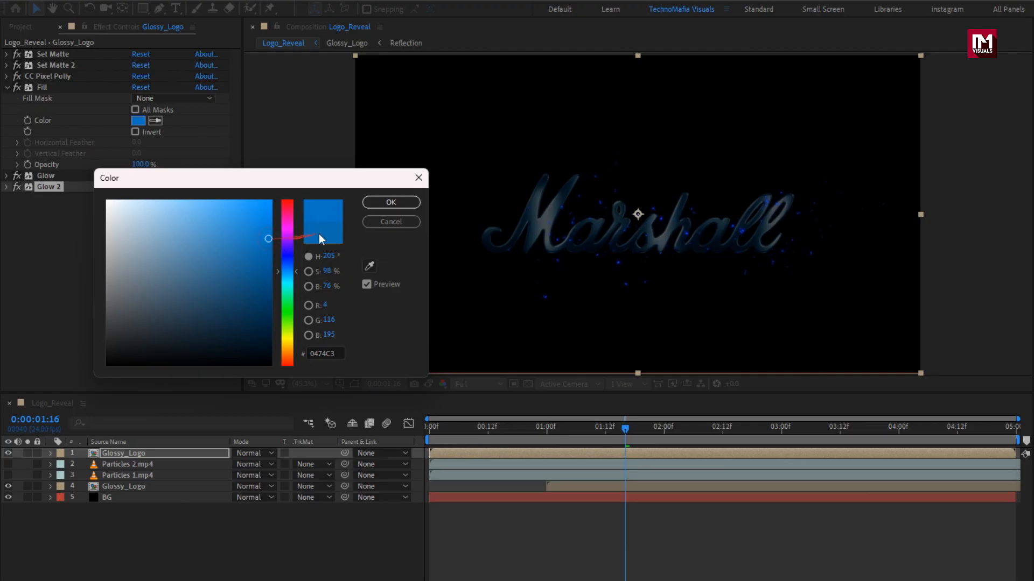
left_click(392, 202)
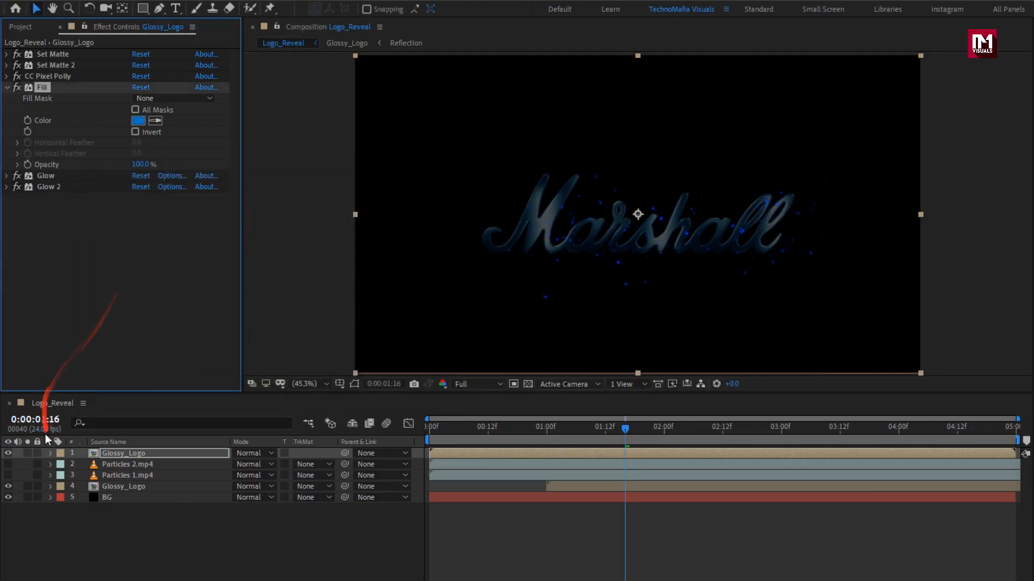
- Add the Logo composition as the topmost layer of the Logo_Reveal timeline
left_click(16, 28)
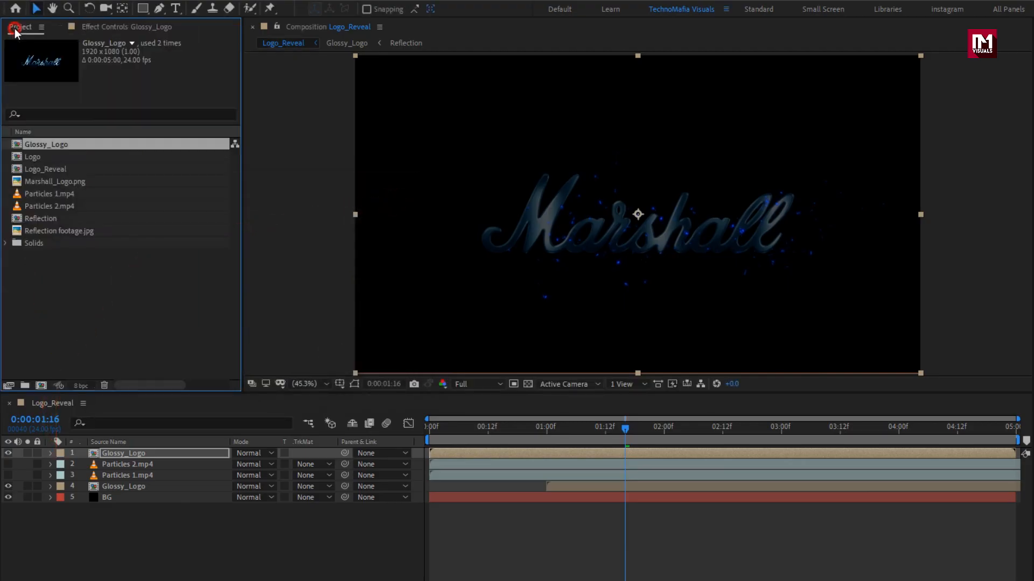
left_click(30, 160)
left_click_drag(34, 159, 124, 451)
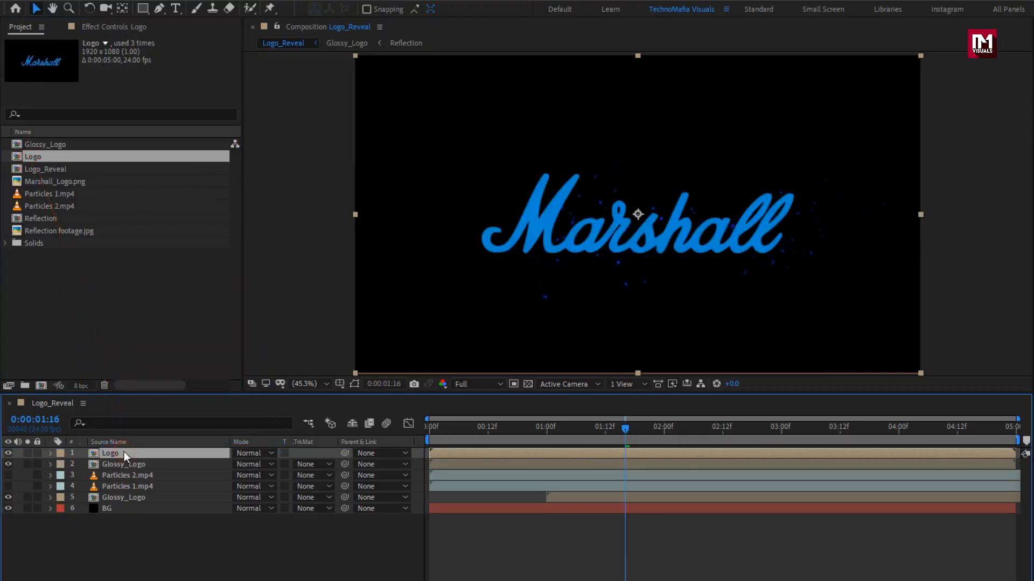
- Auto-trace the Logo layer's Alpha channel for the current frame and display the traced mask outlines
left_click(110, 0)
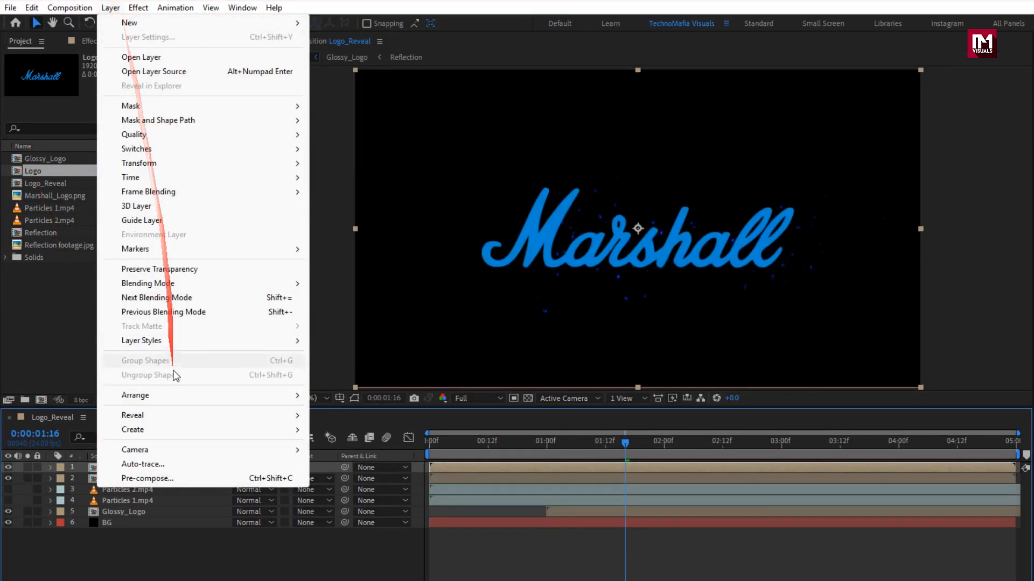
left_click(171, 464)
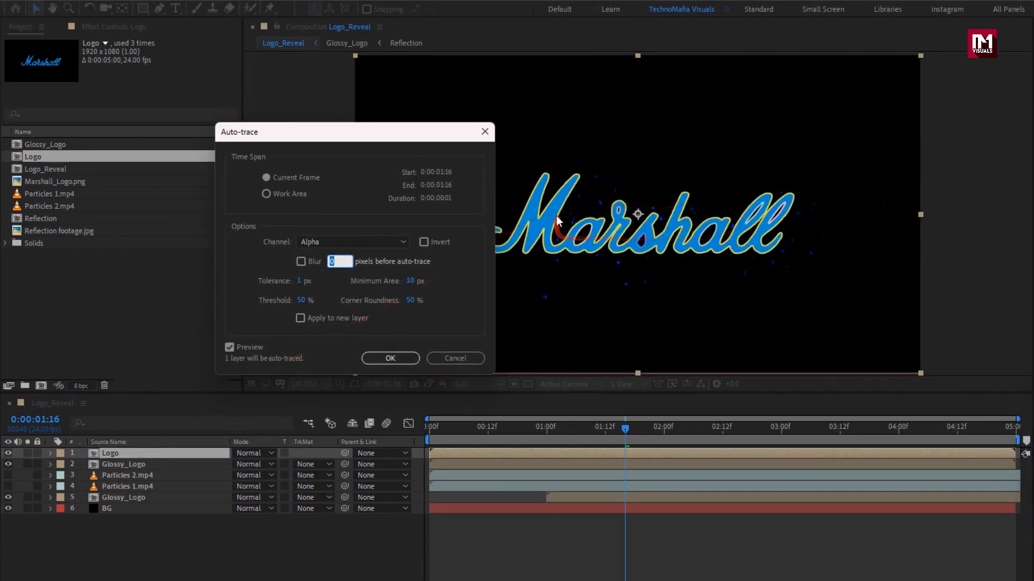
left_click(399, 357)
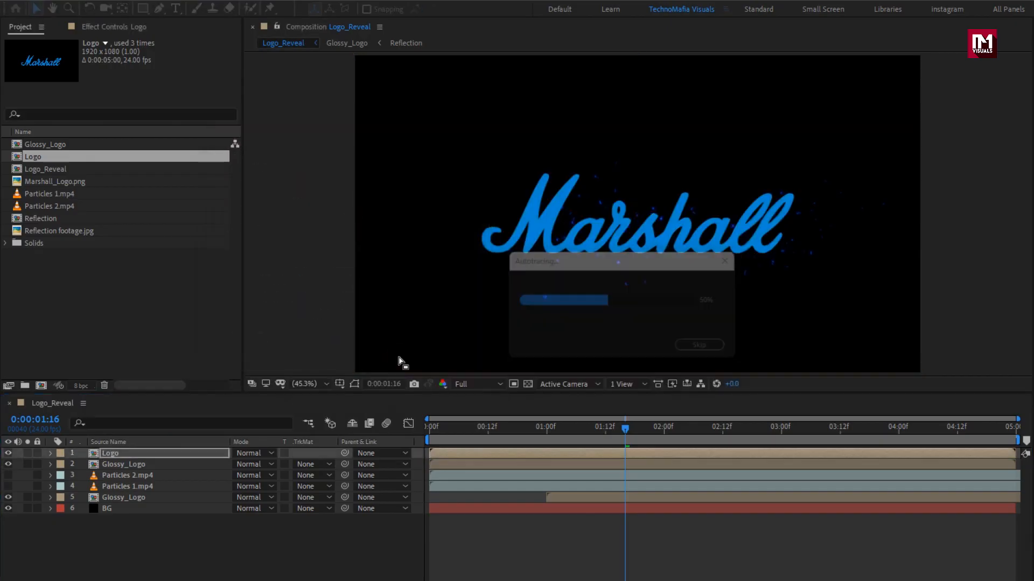
left_click(356, 381)
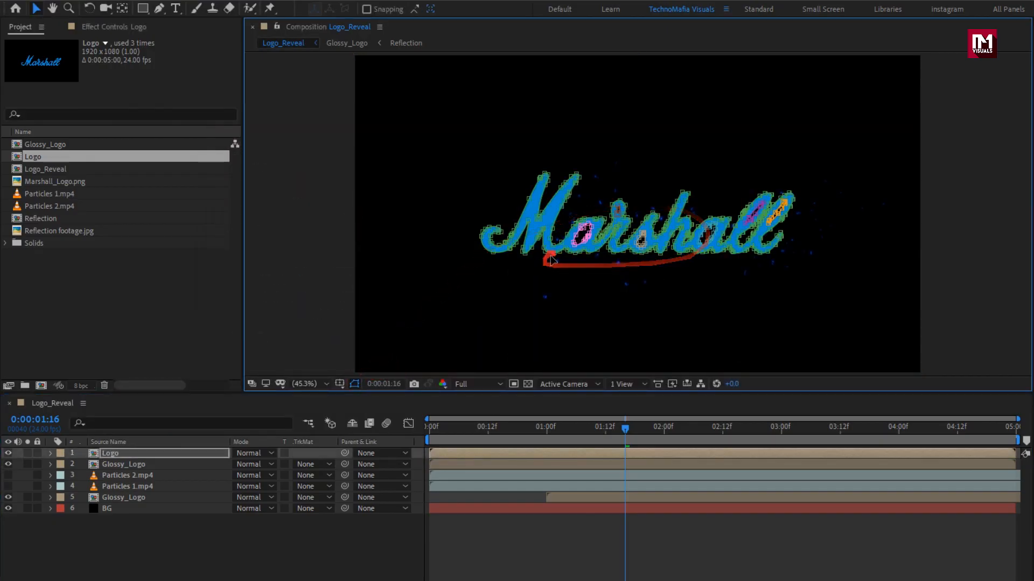
- Delete the Mask Path keyframes of all traced masks on the Logo layer
key("u")
left_click(102, 455)
key("u")
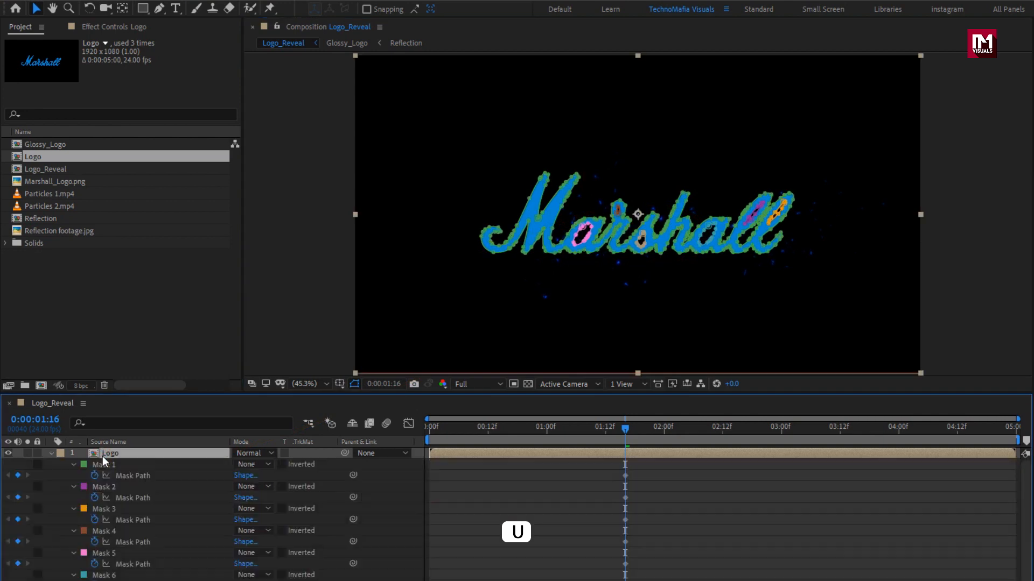
left_click(531, 429)
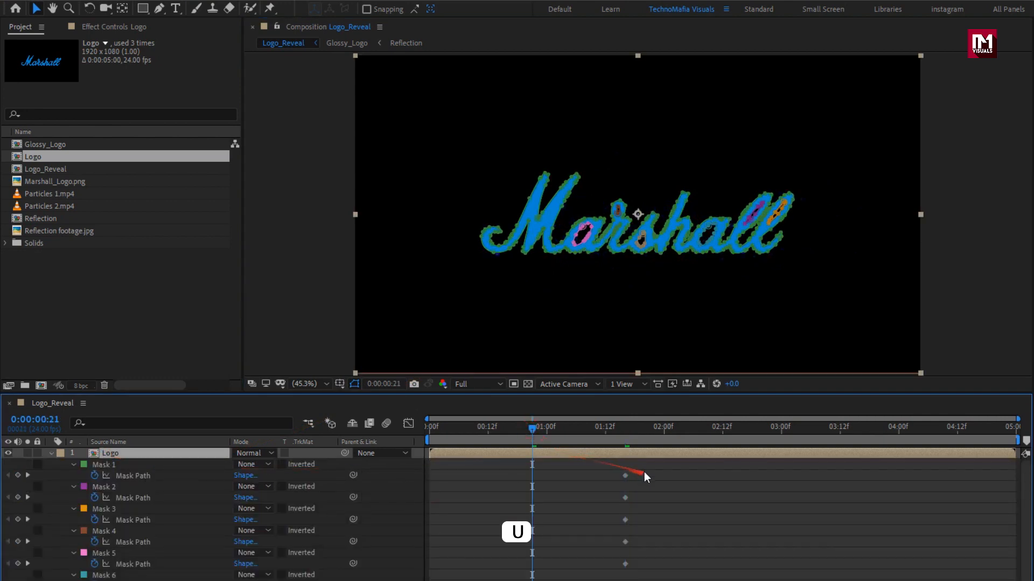
left_click_drag(645, 472, 602, 580)
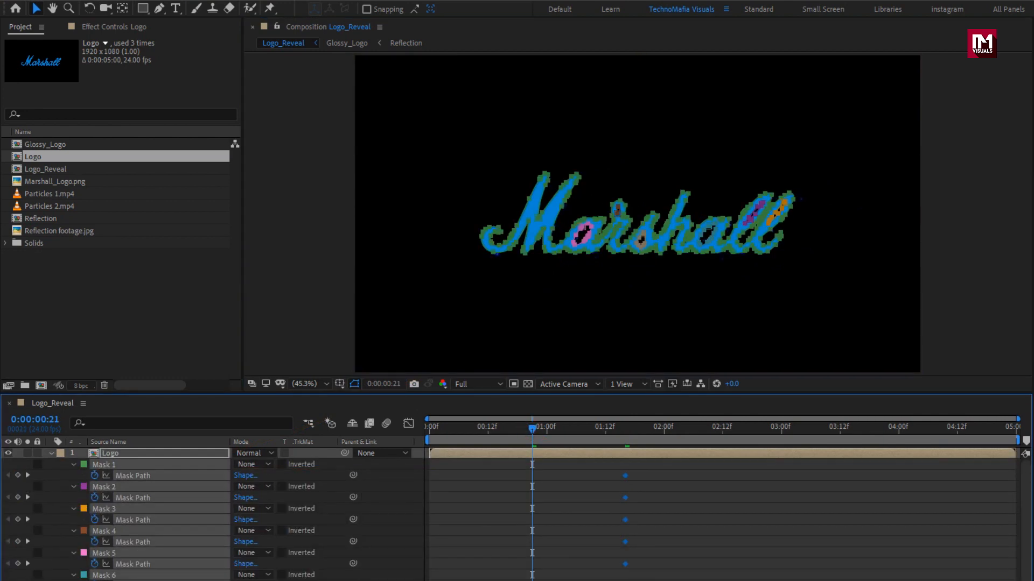
key("Delete")
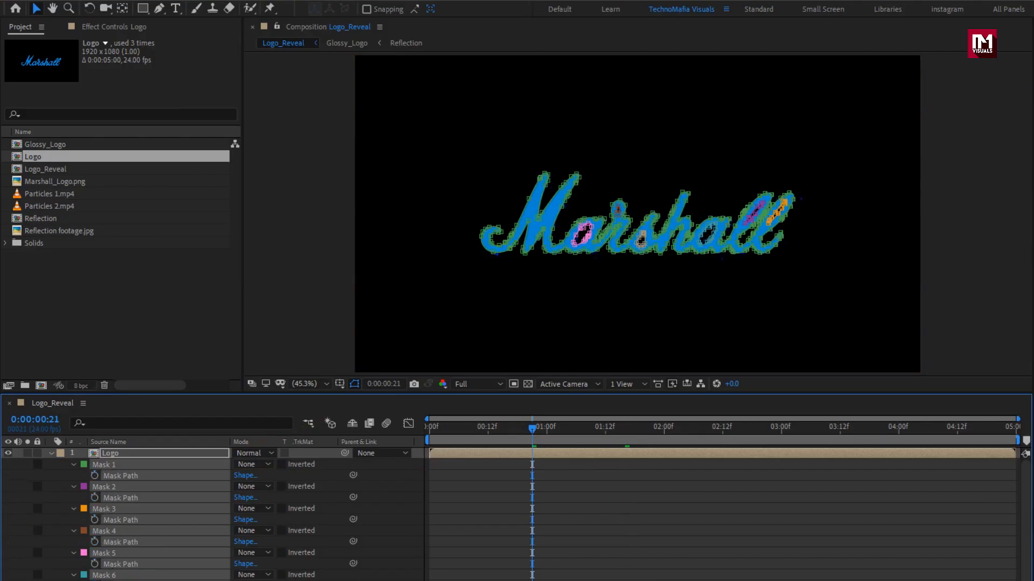
left_click(51, 454)
- Apply the Video Copilot Saber effect to the Logo layer at the top of the composition
left_click(106, 455)
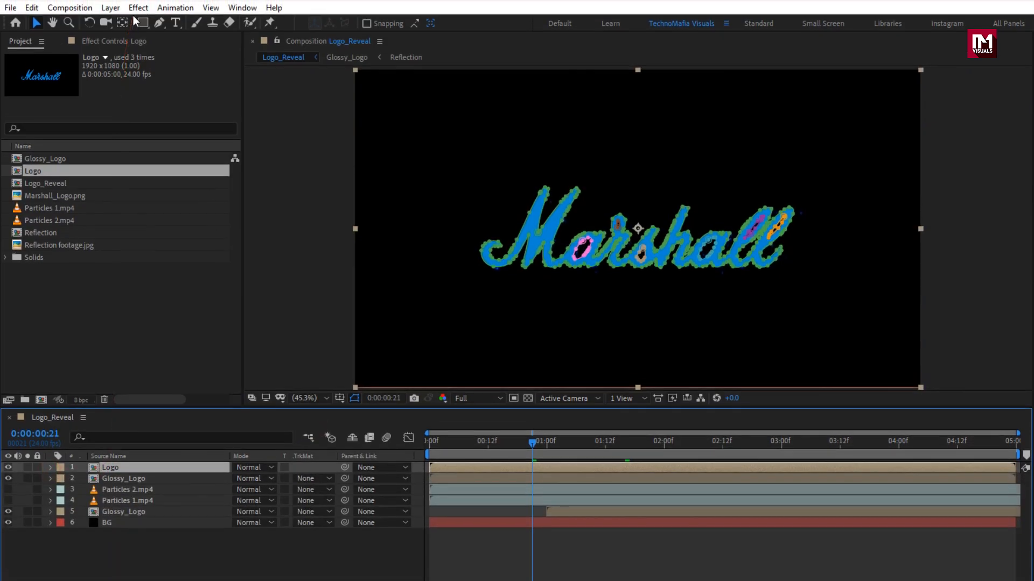
left_click(138, 7)
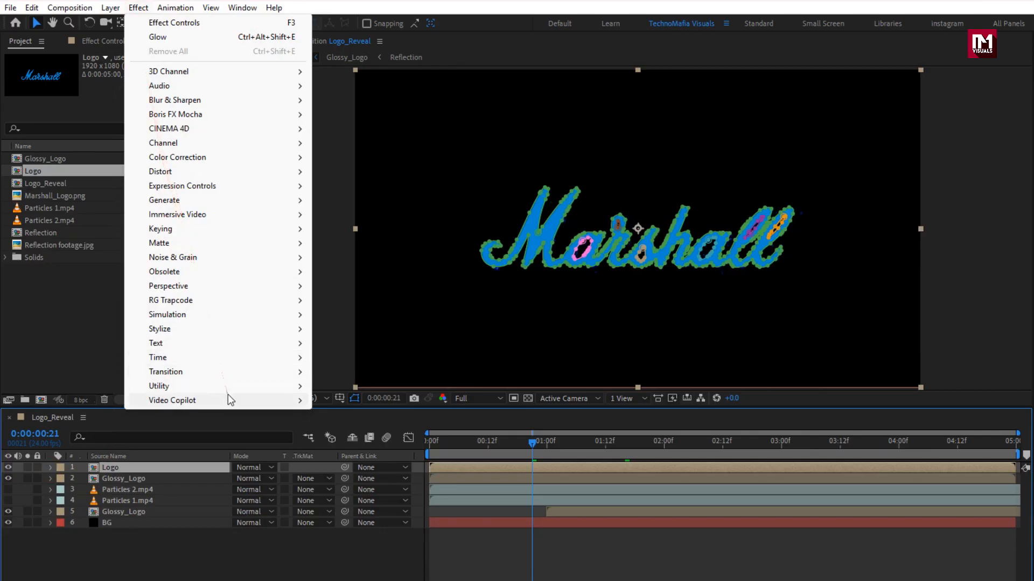
mouse_move(228, 398)
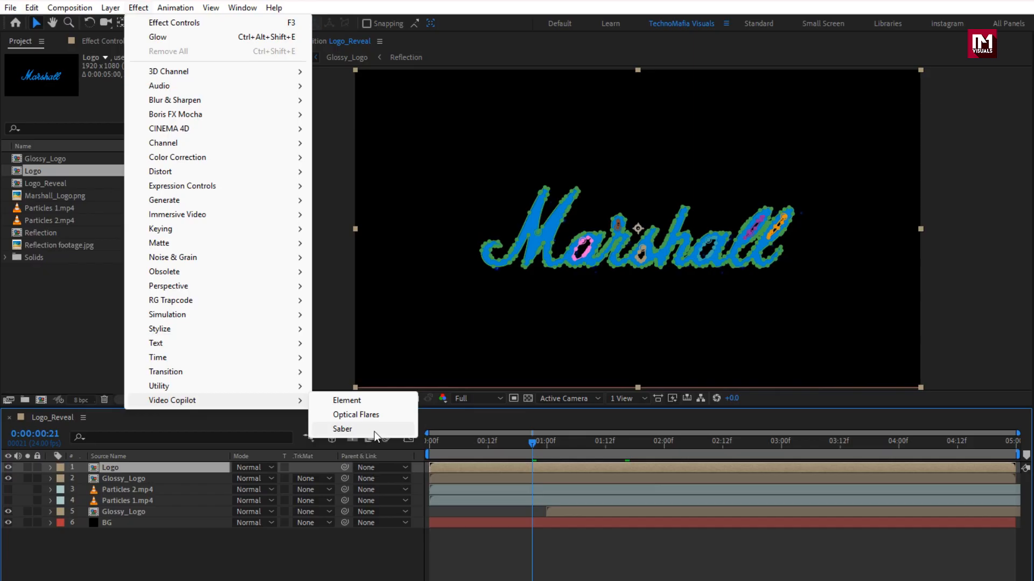
left_click(342, 429)
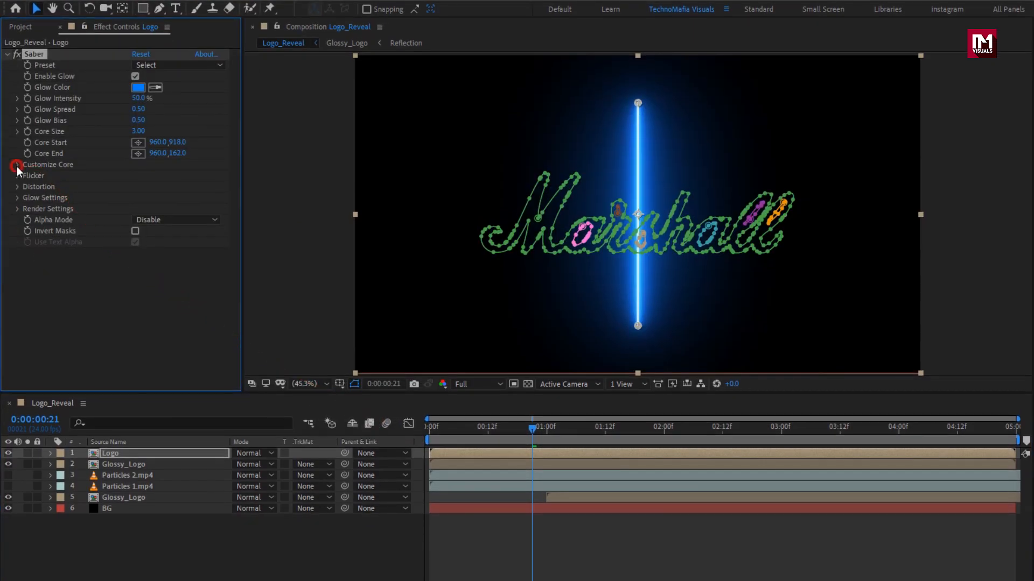
- Set the Core Type of the Saber effect to Layer Masks under Customize Core
left_click(17, 171)
left_click(158, 178)
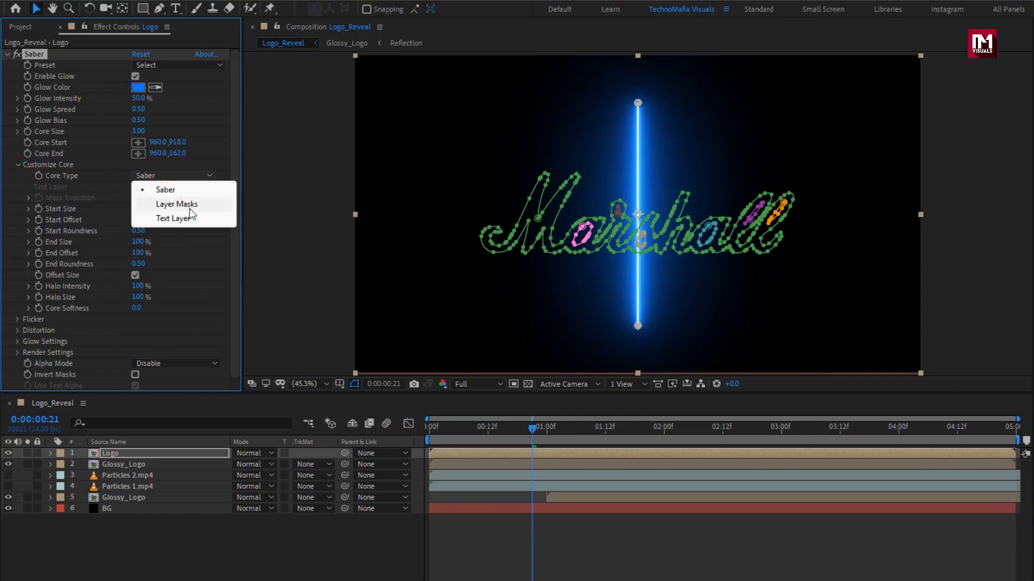
left_click(188, 206)
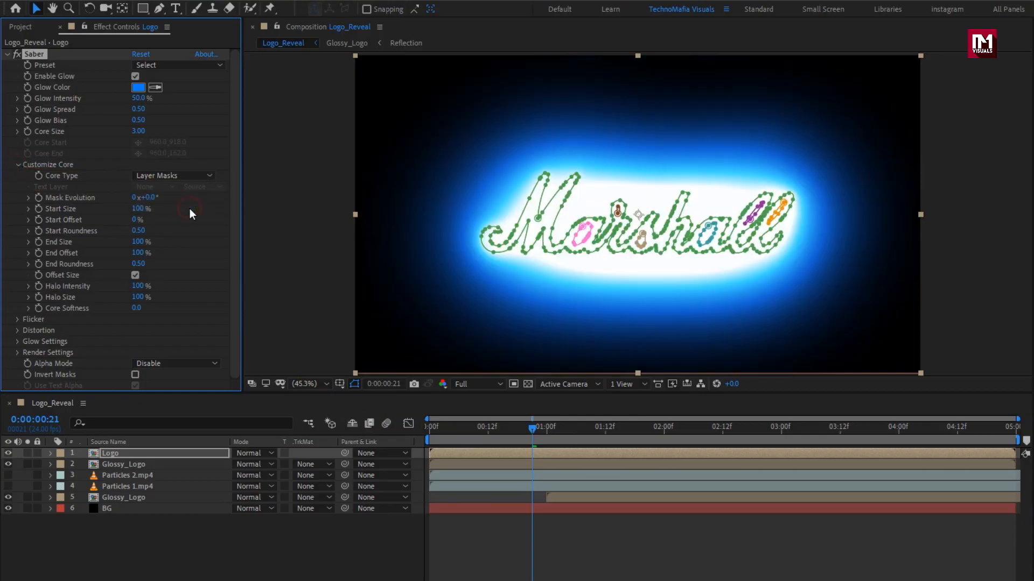
- Hide the mask outlines in the viewer and apply the Narrow preset to Saber
left_click(355, 384)
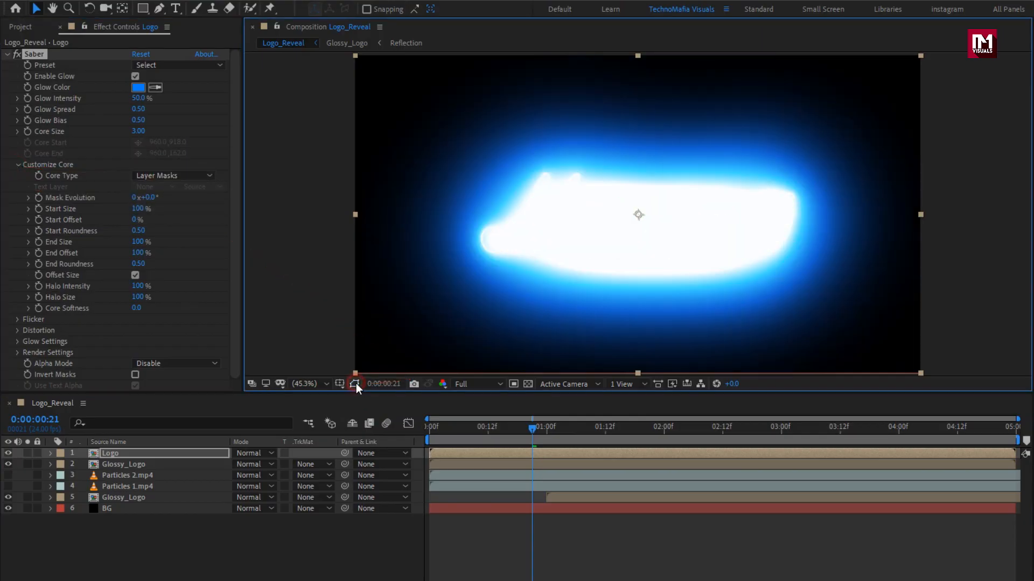
left_click(165, 66)
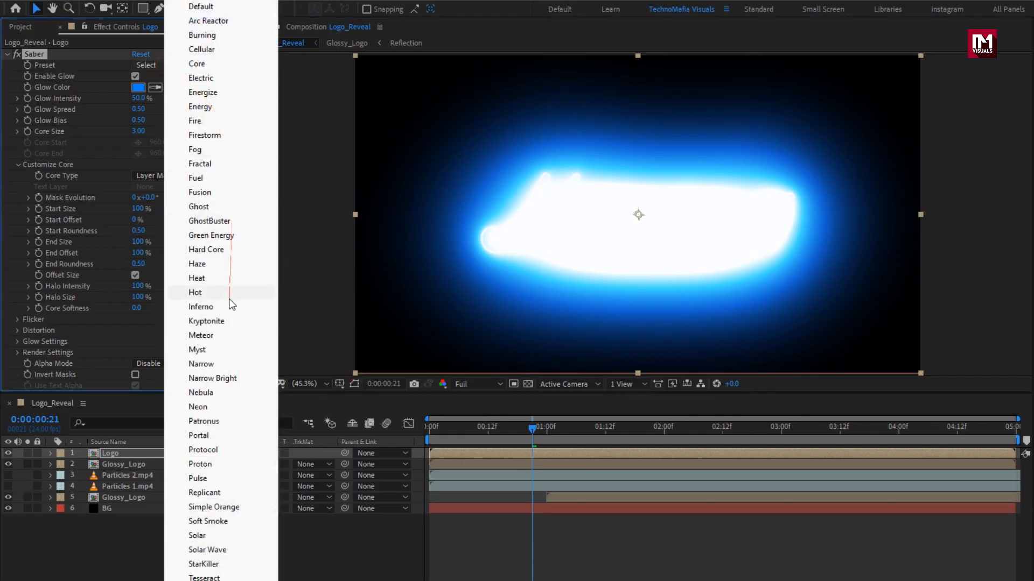
left_click(221, 364)
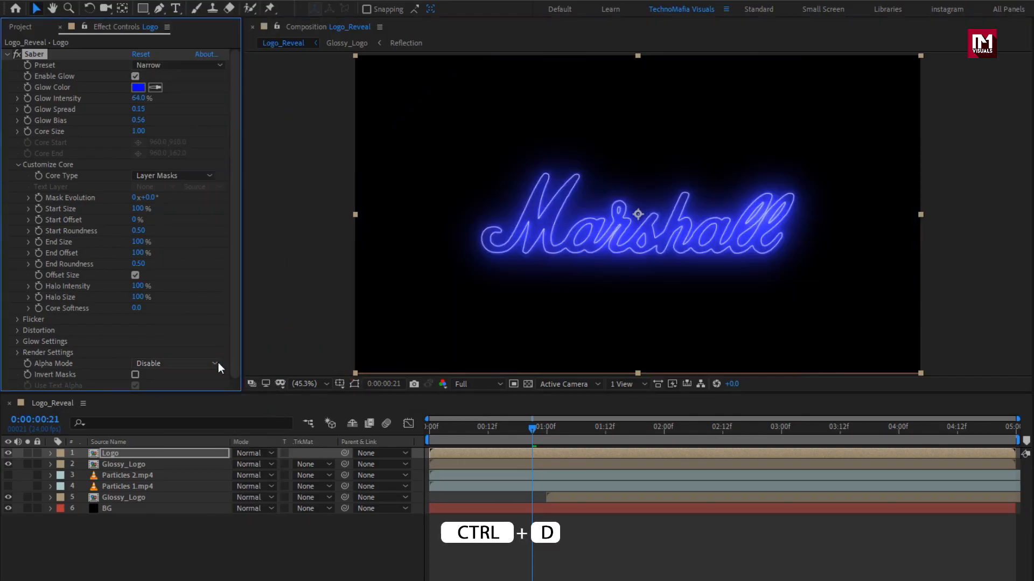
- Duplicate the Logo layer twice and hide the two uppermost Logo copies
left_click(124, 453)
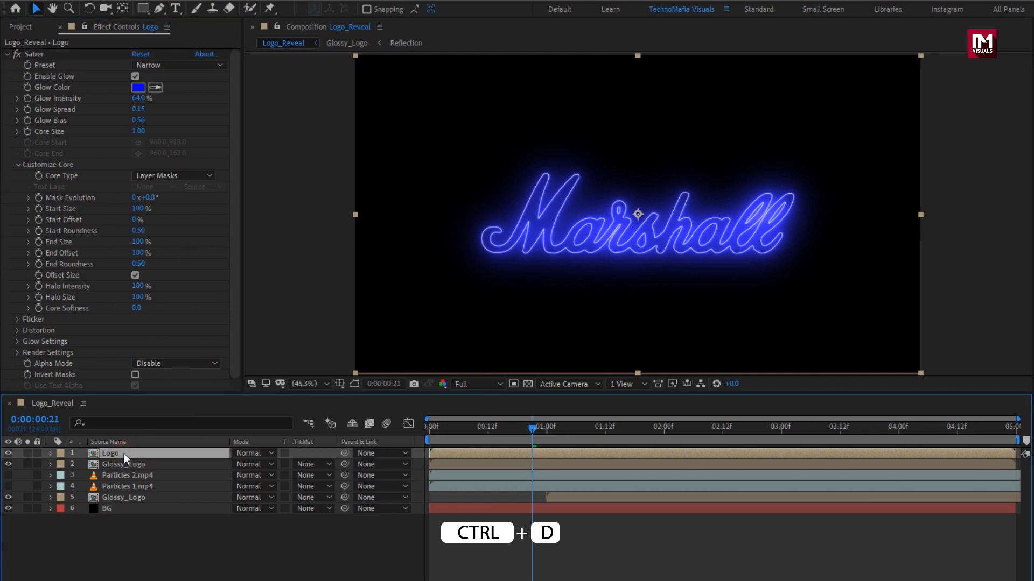
key("ctrl+d")
key("ctrl+d")
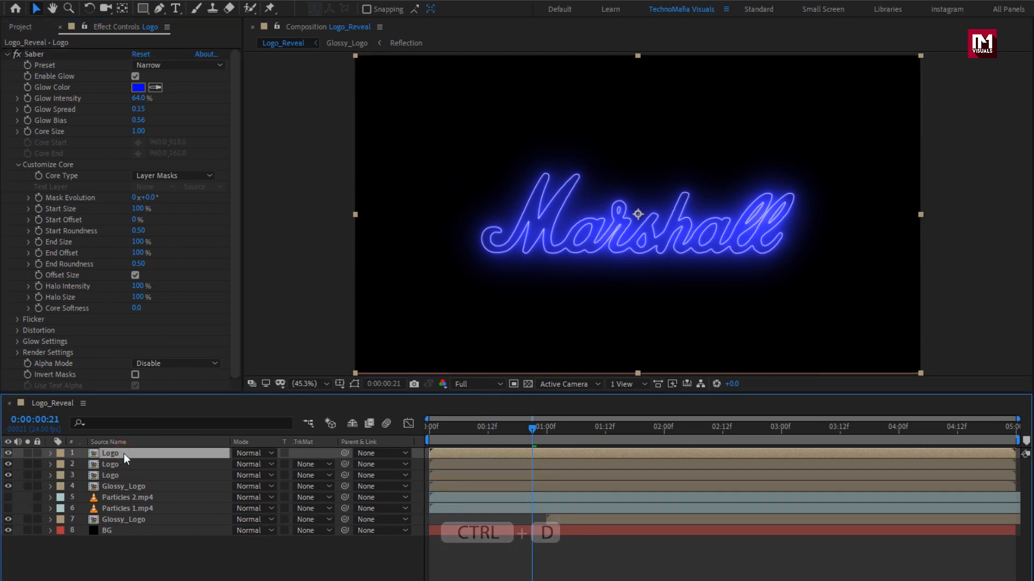
left_click_drag(9, 454, 9, 464)
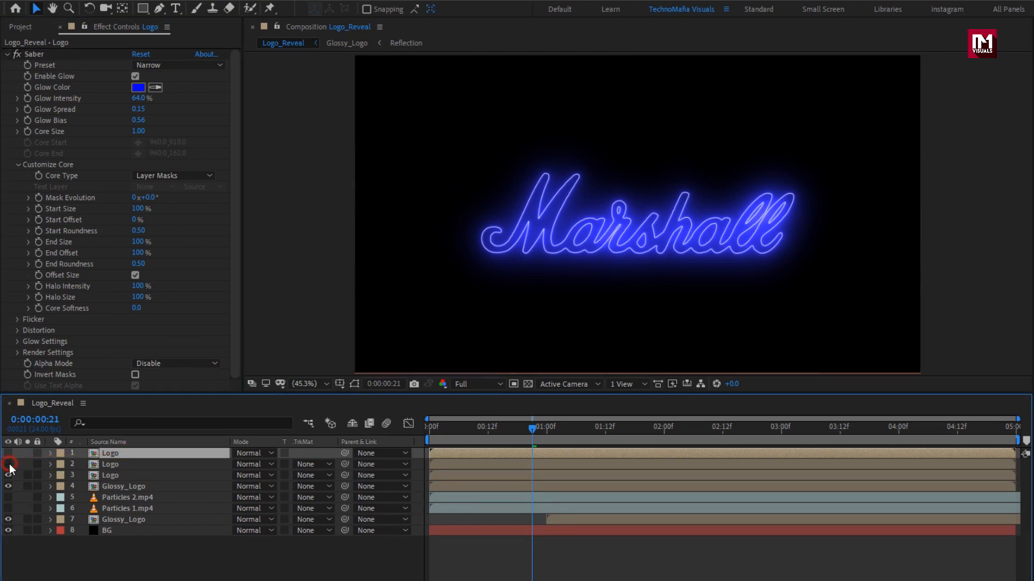
- On the lowest Logo layer, set Saber's Glow Intensity to 100% and Glow Spread to 0.18
left_click(119, 476)
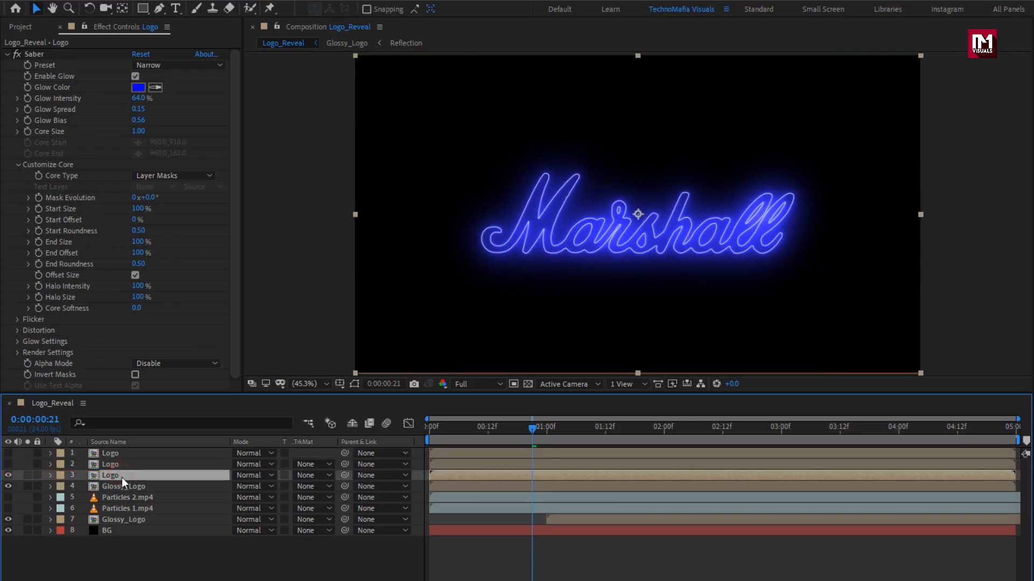
left_click(140, 101)
type("10")
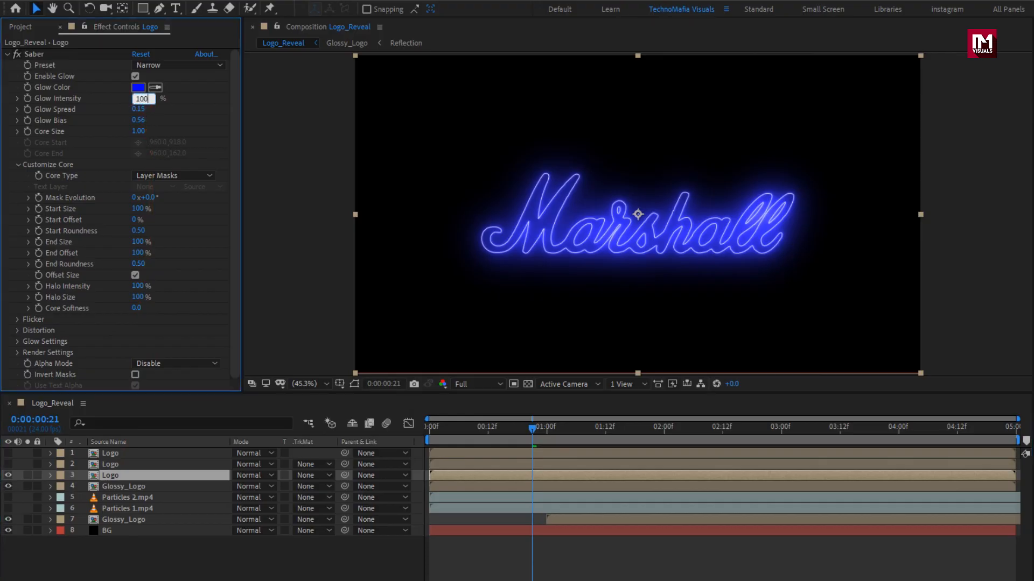
type("0")
left_click(121, 108)
left_click(138, 109)
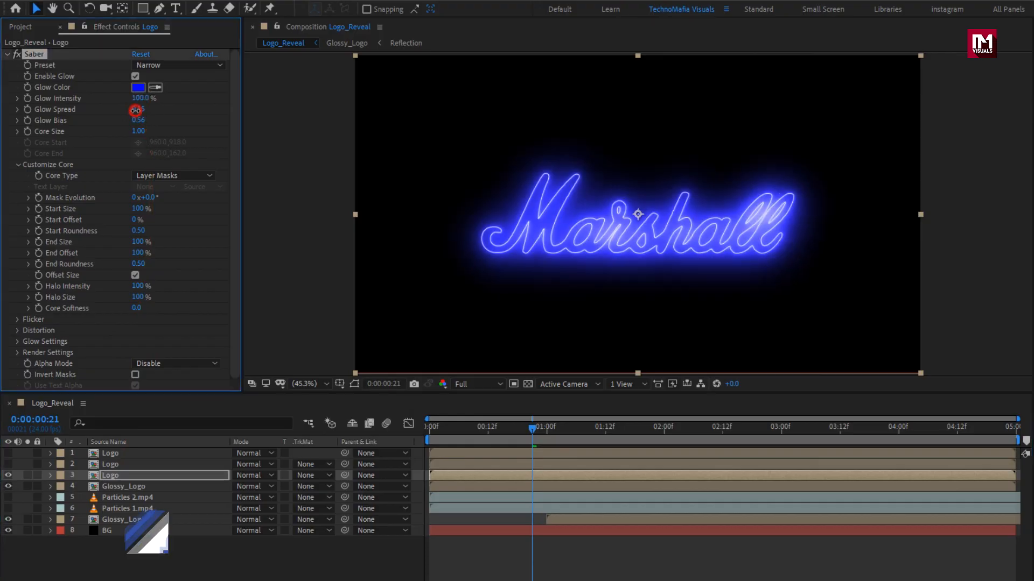
type("0.18")
key("Return")
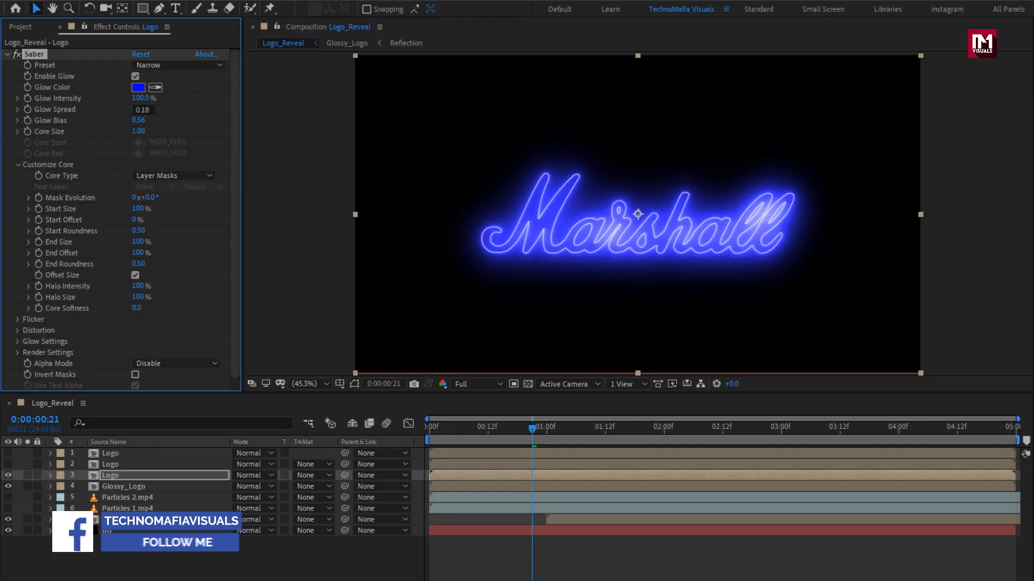
- Keyframe Saber's Start Size on the lowest Logo layer at 0% at 0:00:00:00 and 45% at 0:00:01:00
left_click(429, 427)
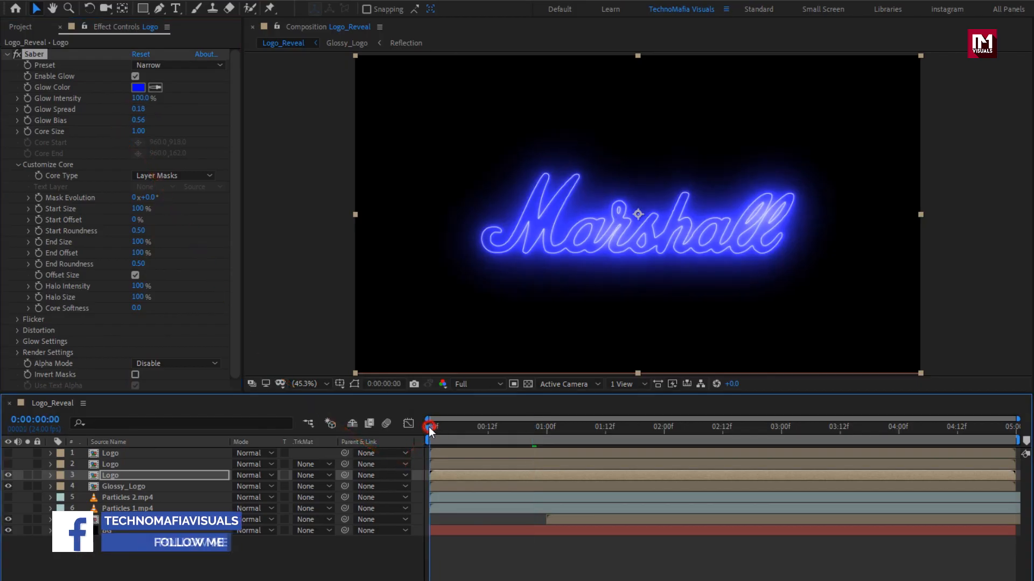
left_click(40, 211)
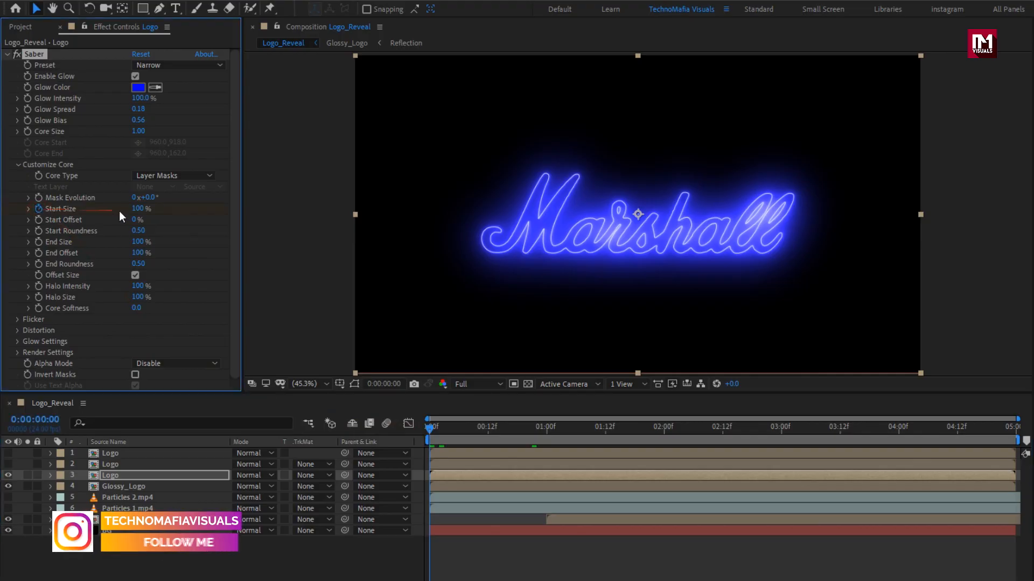
key("Return")
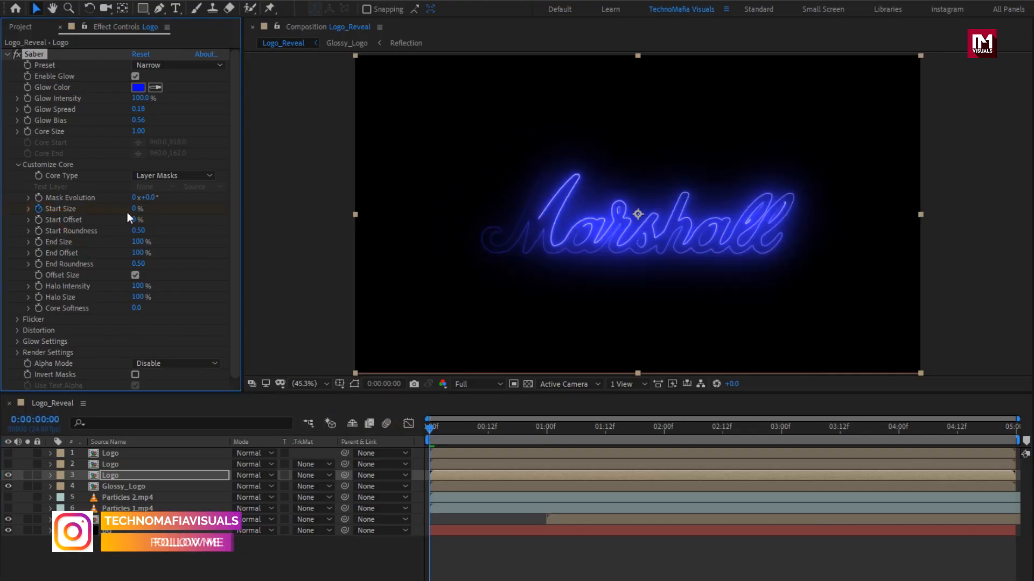
left_click_drag(530, 428, 547, 428)
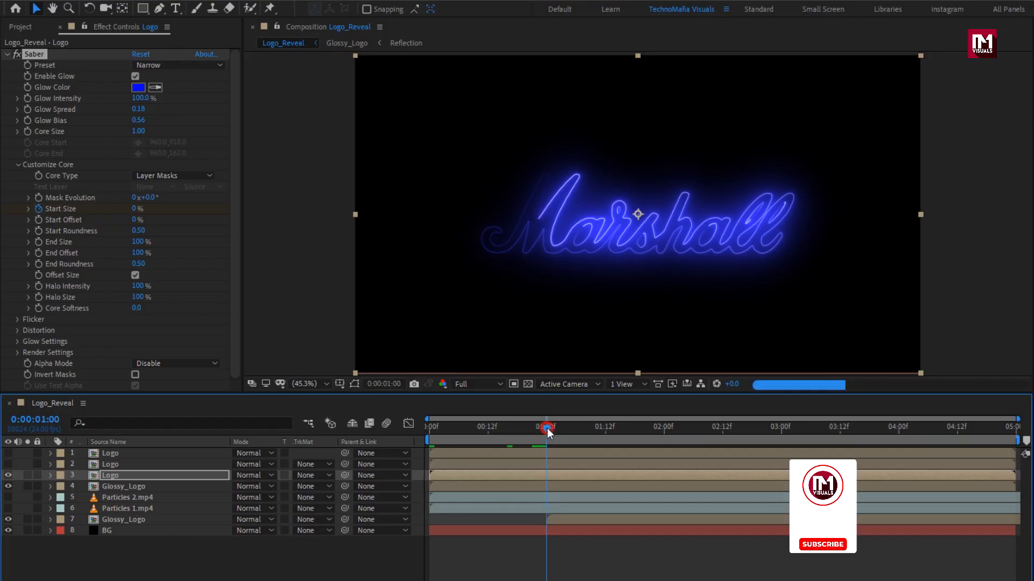
left_click(134, 209)
type("45")
key("Return")
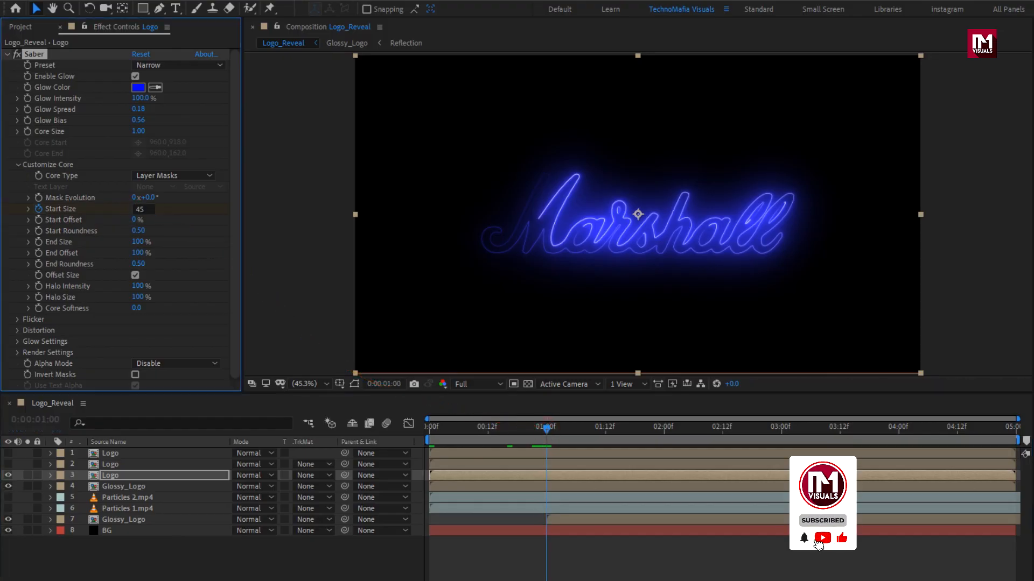
- Keyframe Saber's Start Offset at 0% at 0:00:03:00 and at 100% at 0:00:00:00
left_click_drag(756, 427, 781, 429)
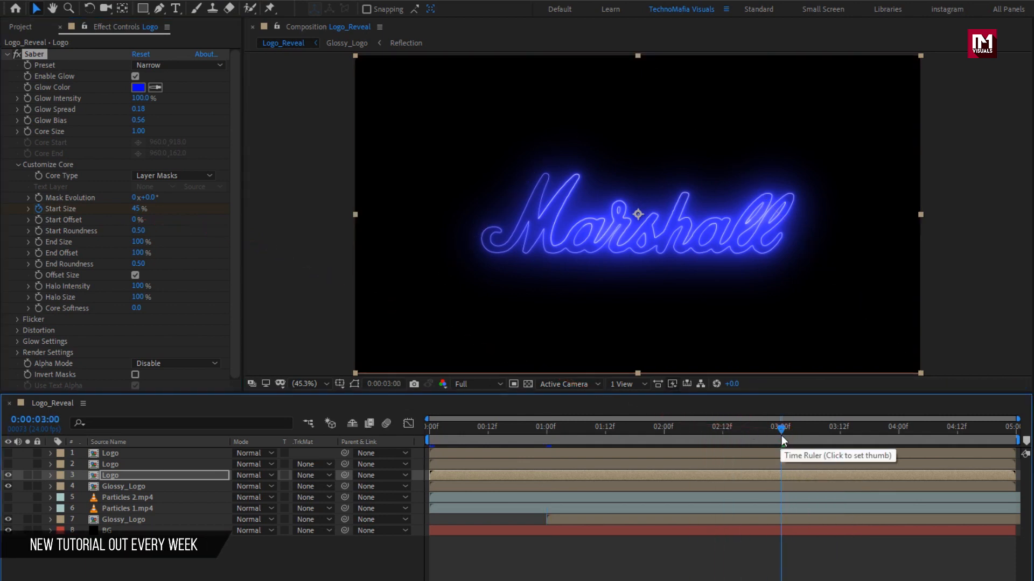
left_click(41, 221)
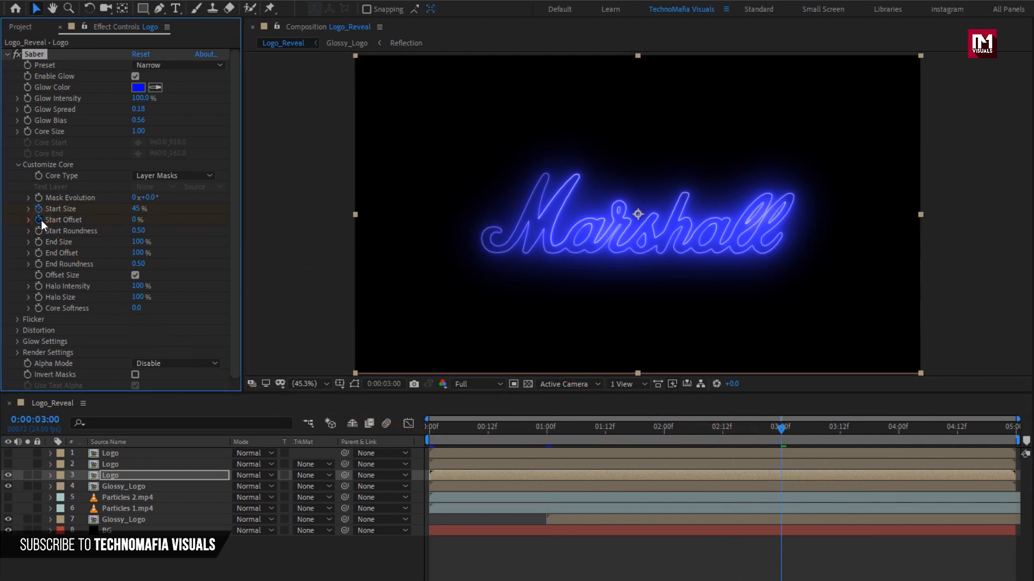
left_click(422, 433)
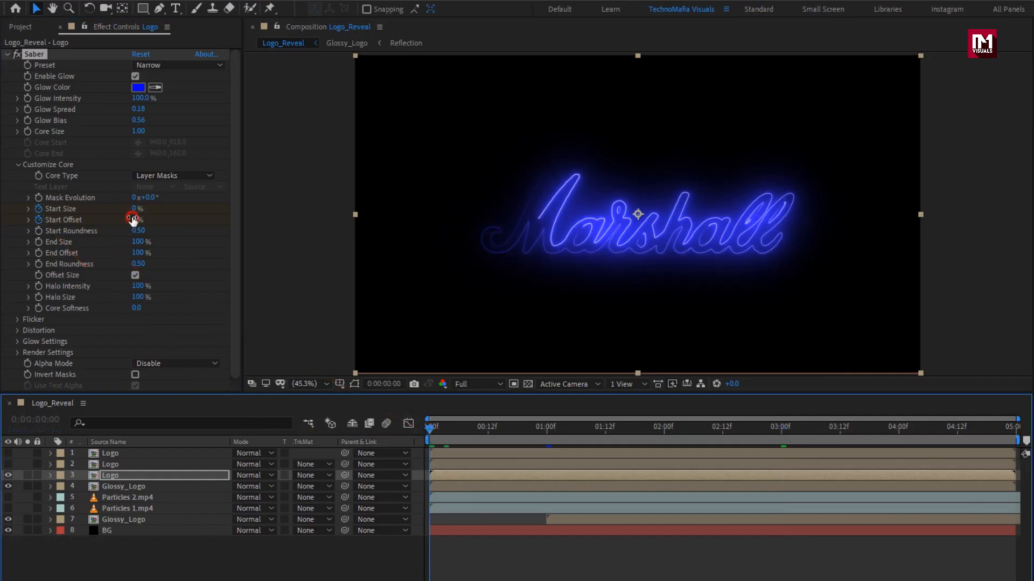
left_click(133, 220)
type("100")
key("Return")
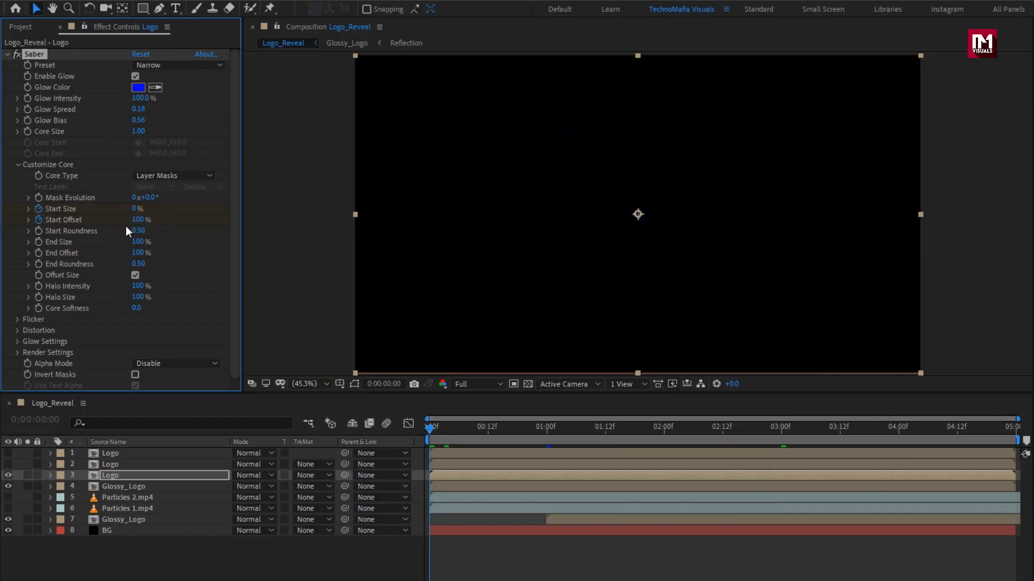
- Set Saber's End Size to 50% and keyframe End Offset at 50% at 0:00:01:00
left_click(129, 245)
type("50")
left_click(546, 432)
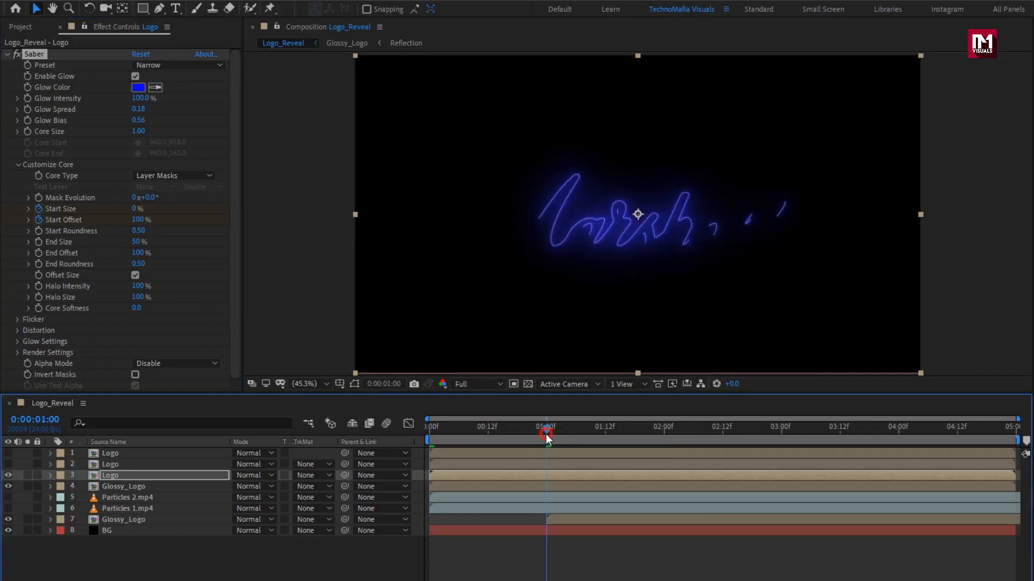
left_click(39, 252)
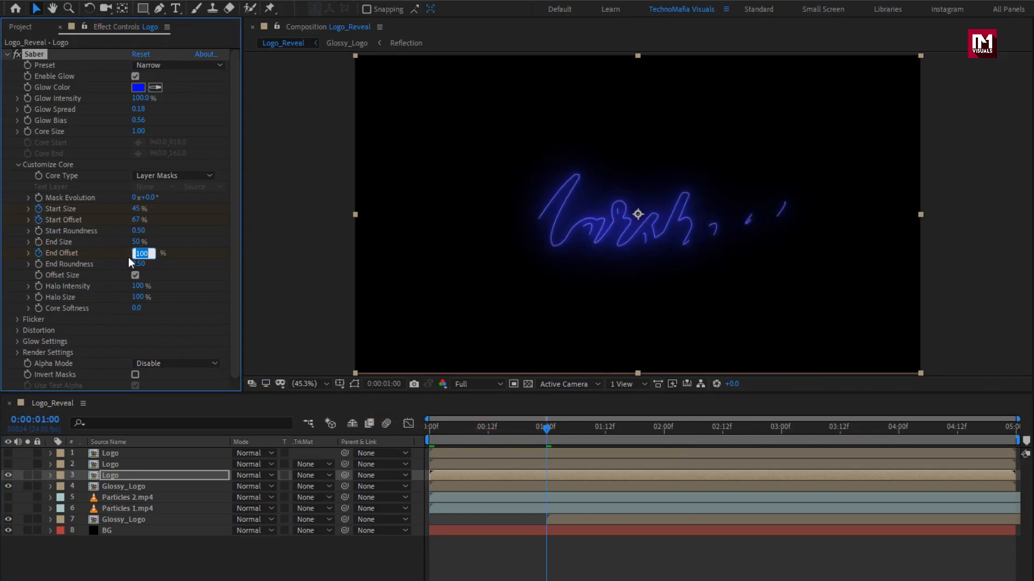
type("50")
key("Return")
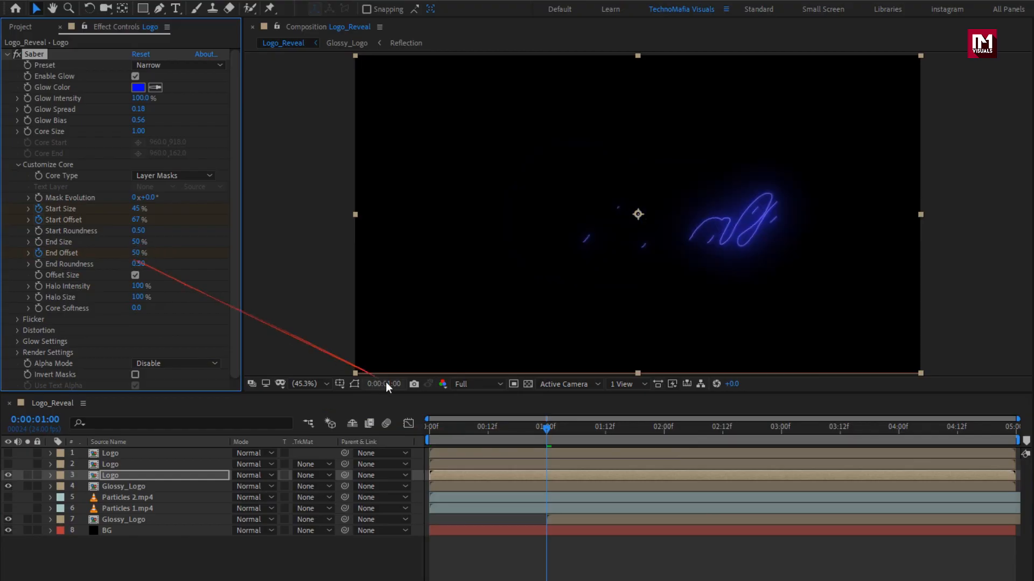
- Add End Offset keyframes of 0% at 0:00:00:00 and at 0:00:03:00
left_click(424, 433)
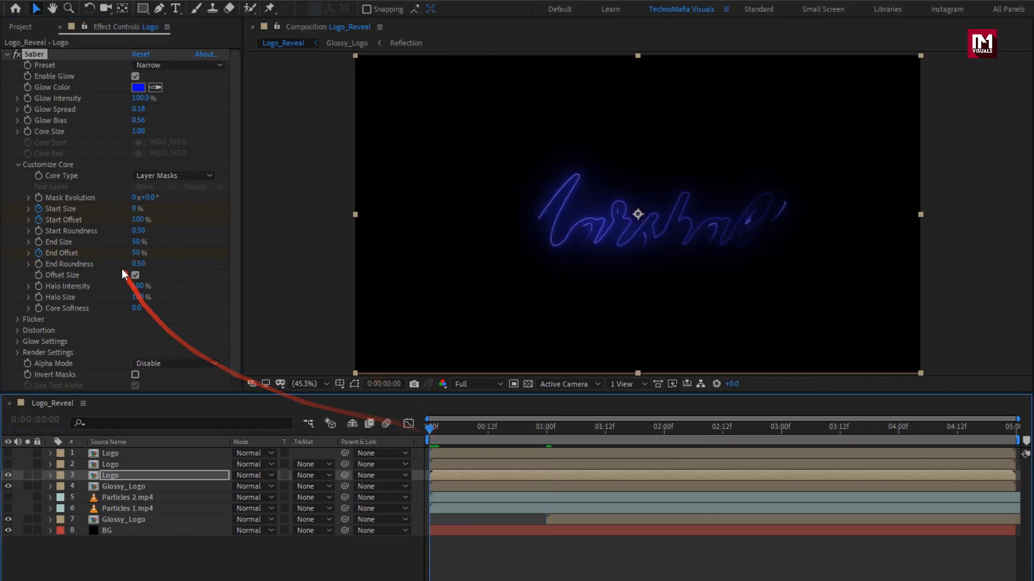
left_click(136, 253)
type("0")
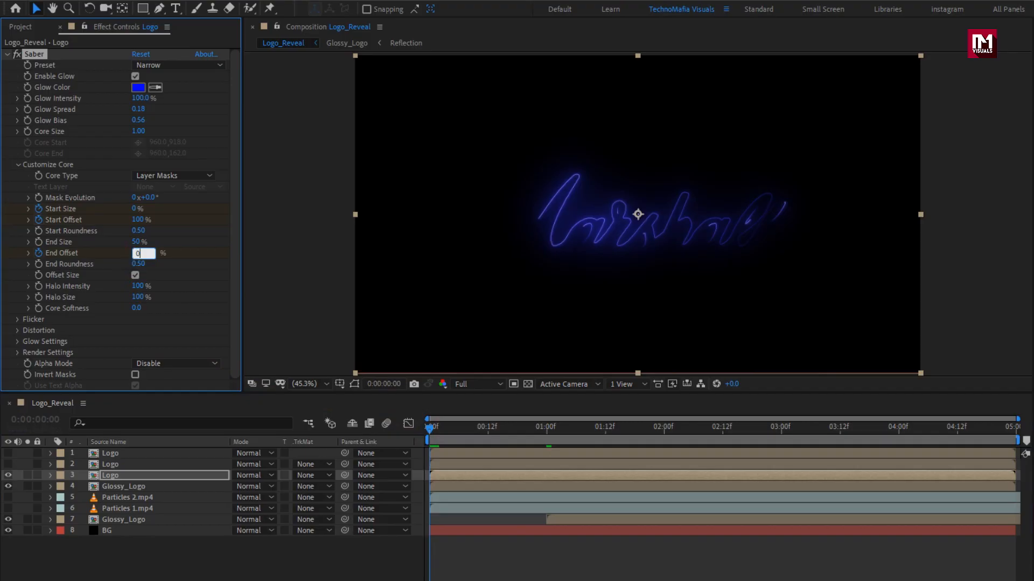
key("Return")
left_click_drag(557, 428, 782, 433)
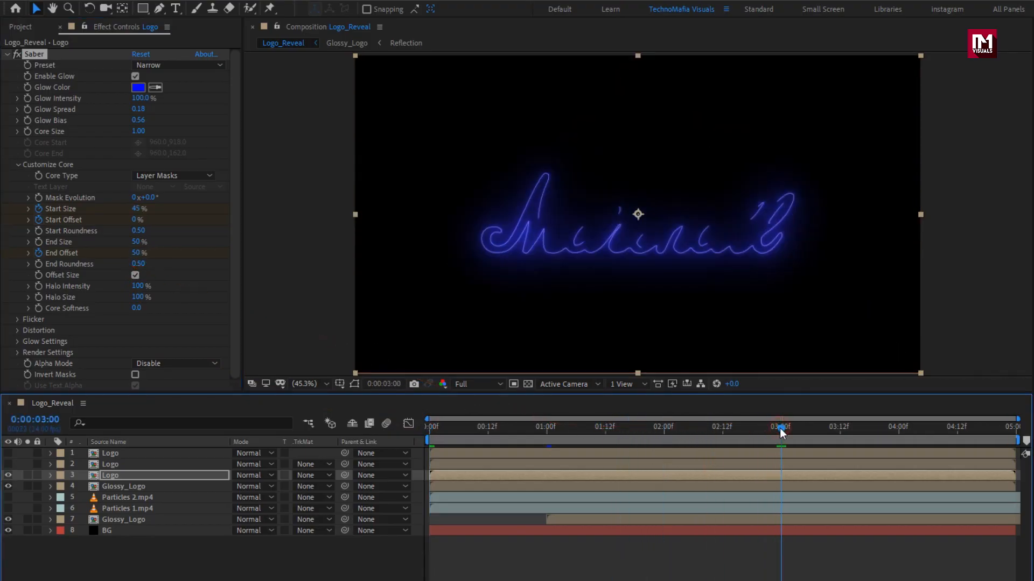
left_click(139, 253)
type("0")
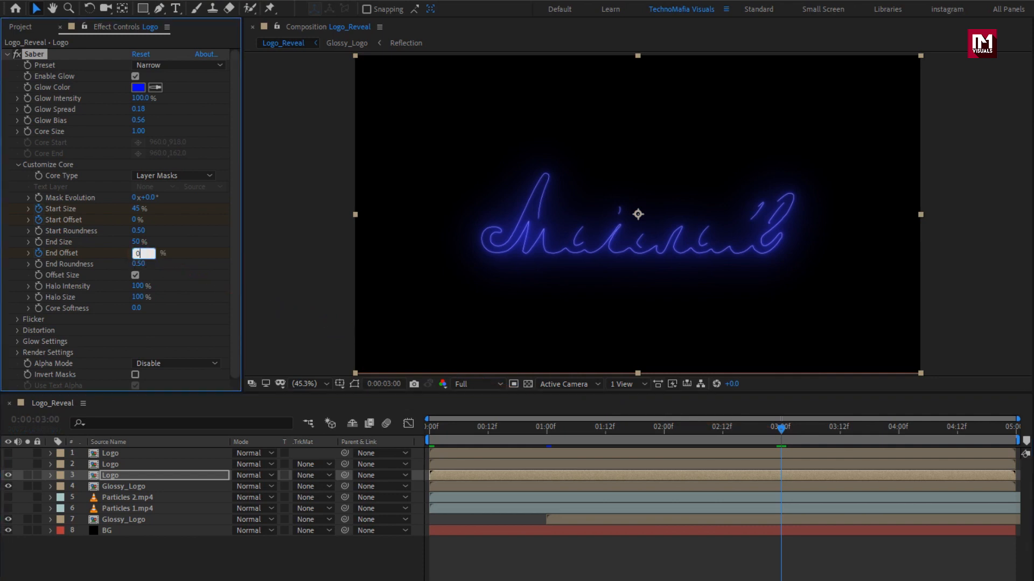
key("Return")
- Keyframe Saber's Mask Evolution at 0° at 0:00:00:00 and at 1x+180° at 0:00:03:00
left_click_drag(461, 428, 610, 429)
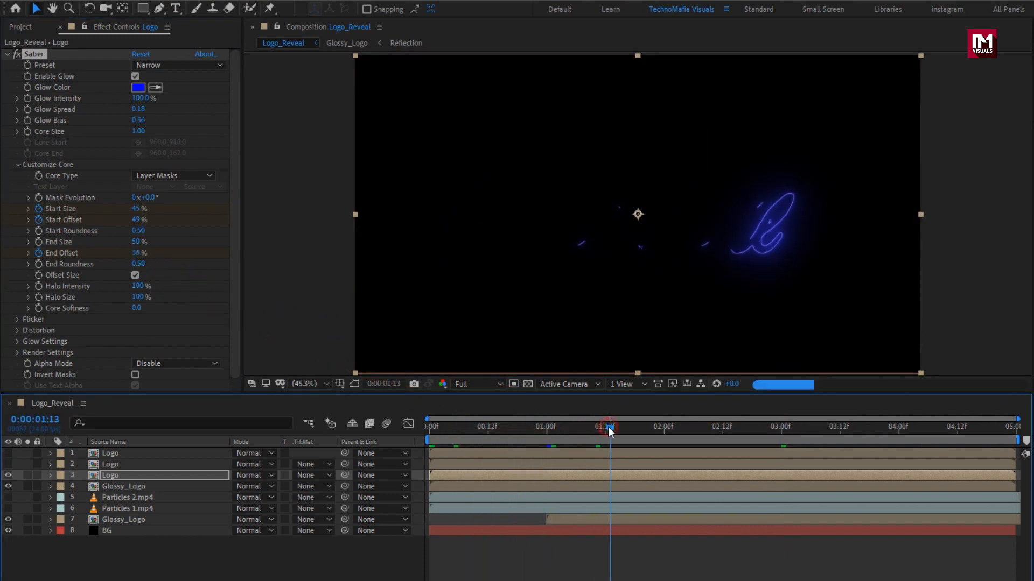
left_click(419, 432)
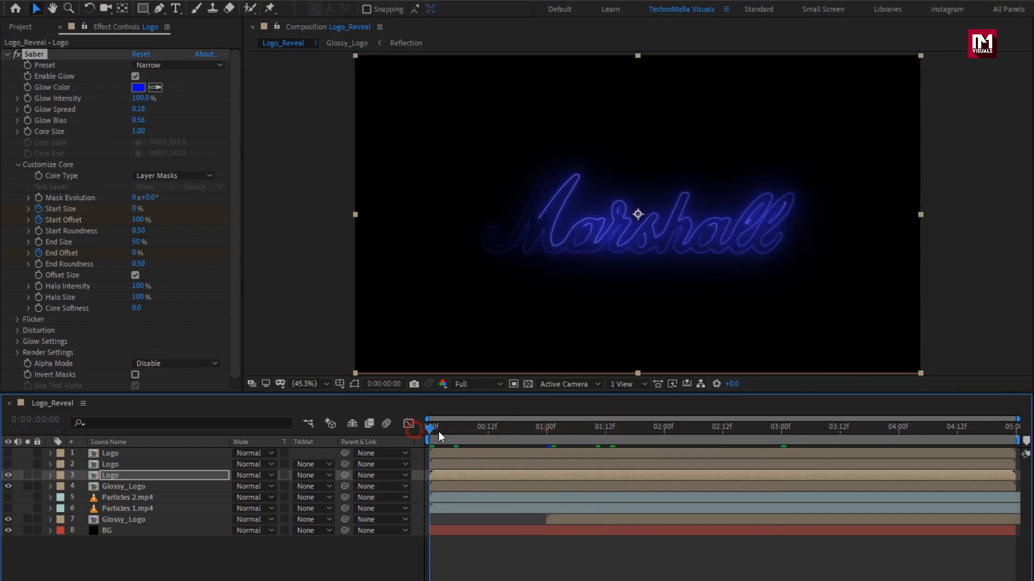
left_click(40, 198)
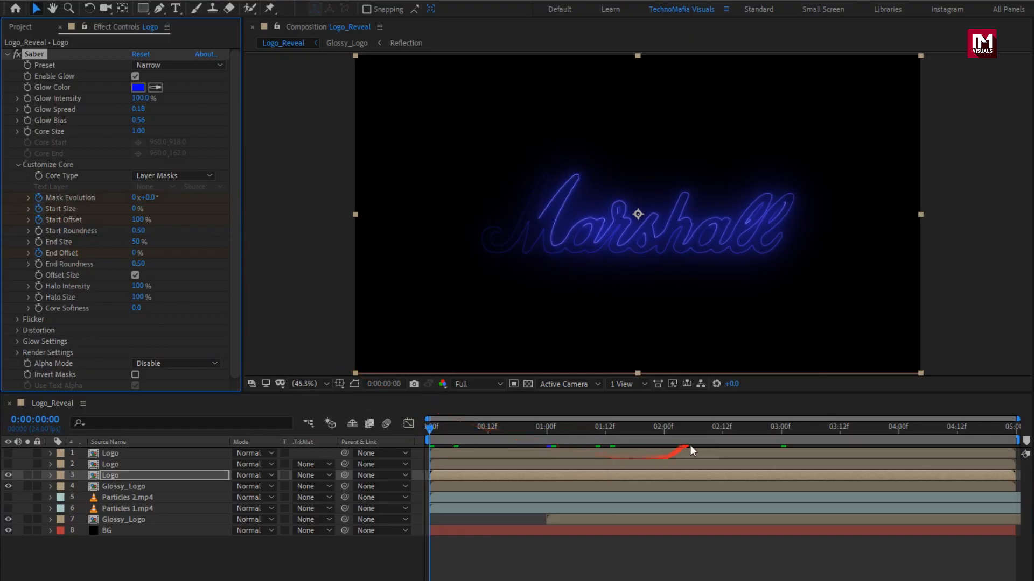
left_click_drag(746, 434, 779, 434)
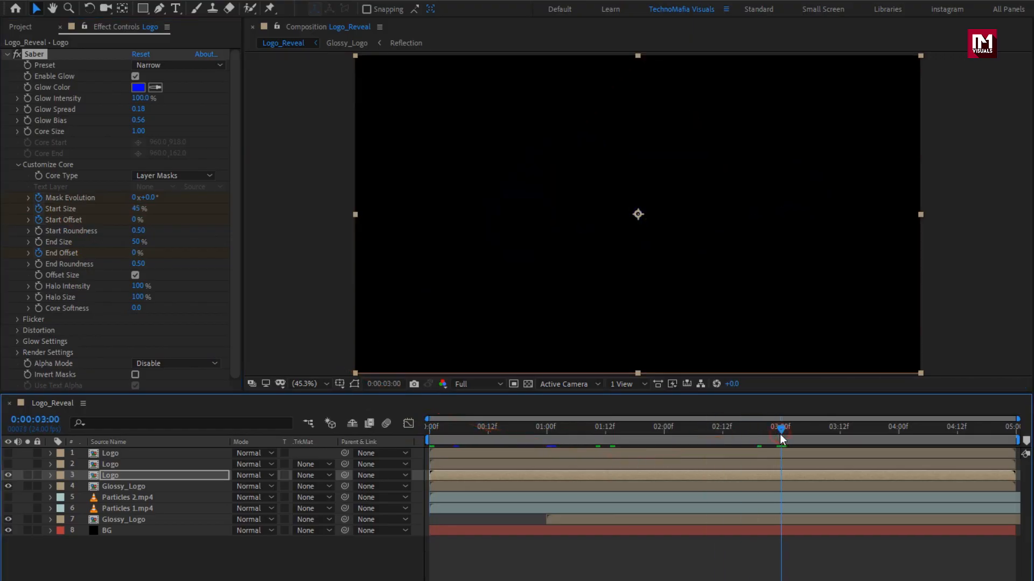
left_click(135, 199)
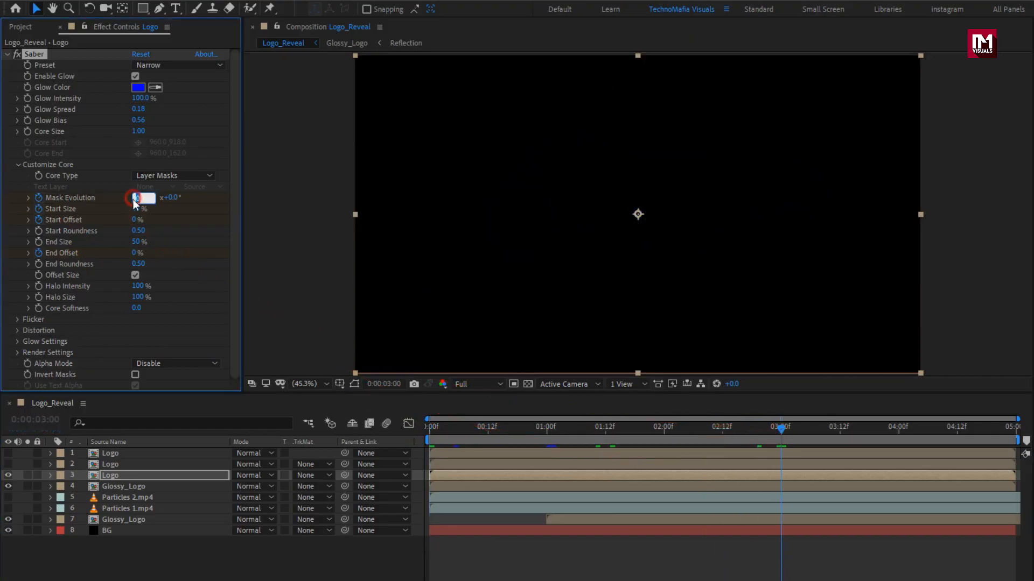
type("1")
key("Return")
type("180")
- Reveal the keyframes of the lowest Logo layer and apply Easy Ease to both Mask Evolution keyframes
type("u")
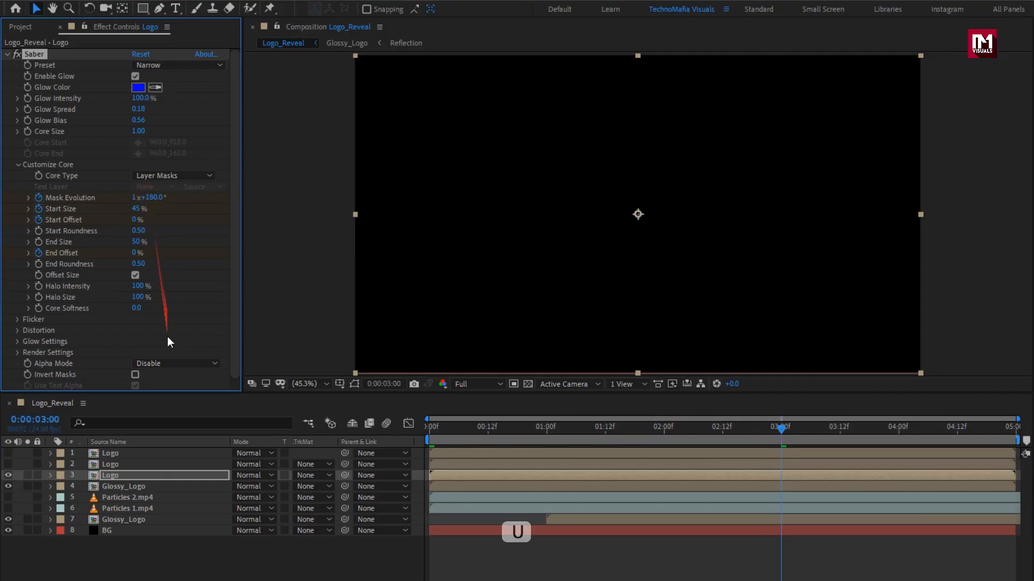
left_click(133, 476)
key("u")
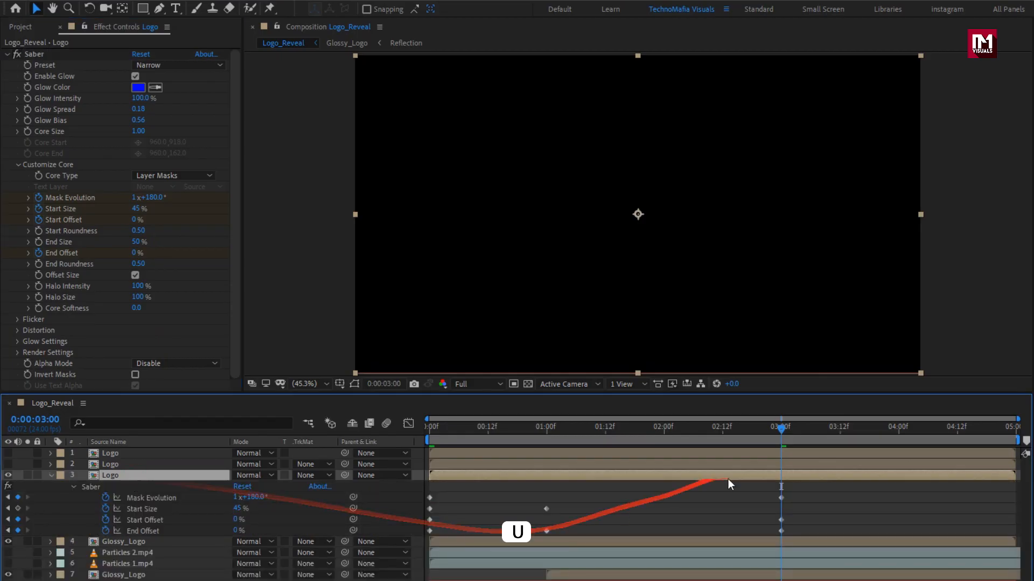
left_click_drag(800, 489, 421, 497)
right_click(428, 499)
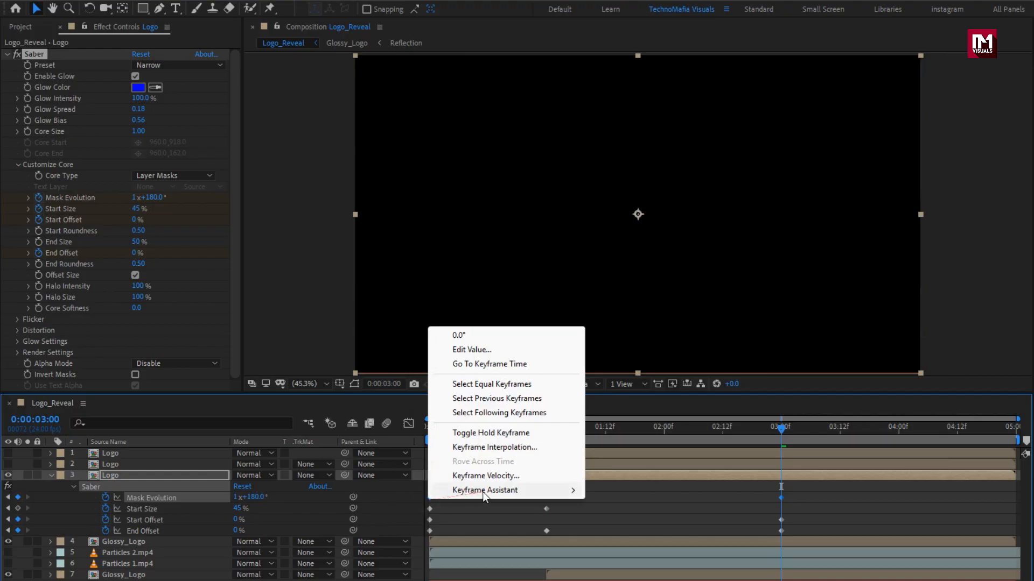
mouse_move(484, 495)
left_click(710, 518)
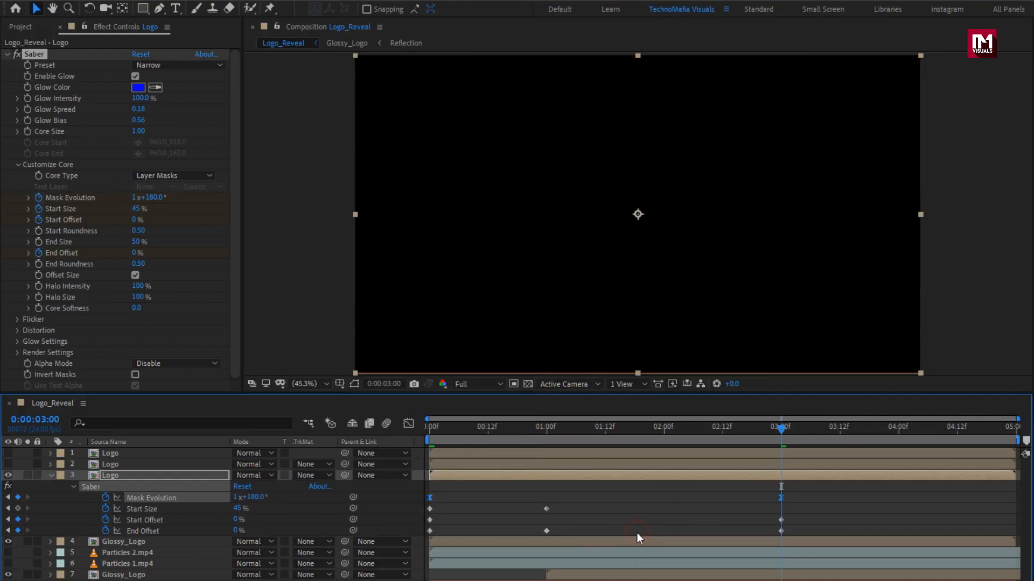
- Shape the Mask Evolution speed curve to peak early, with 100% influence into the last keyframe and about 7% out of the first
left_click(408, 424)
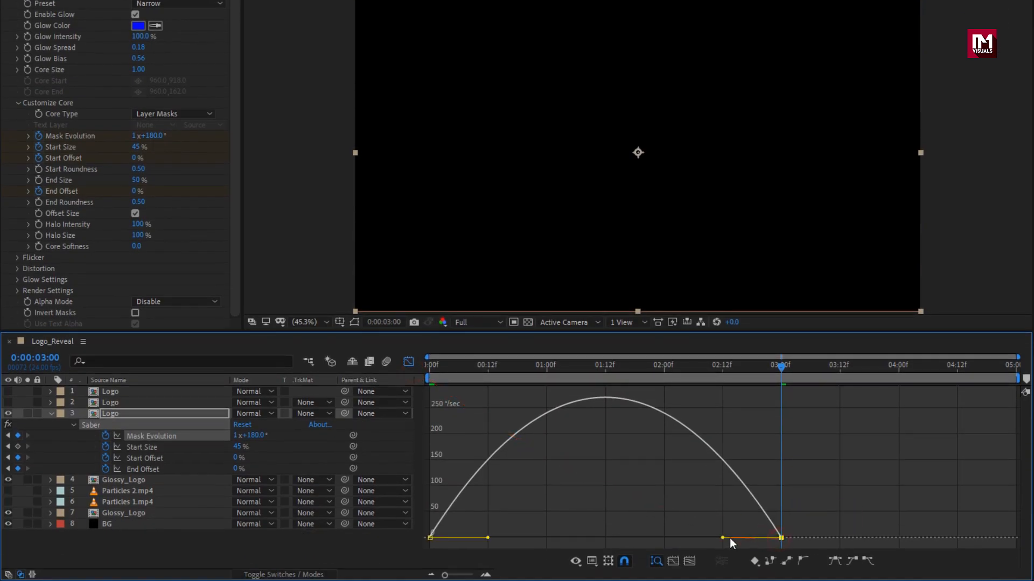
left_click_drag(723, 538, 441, 537)
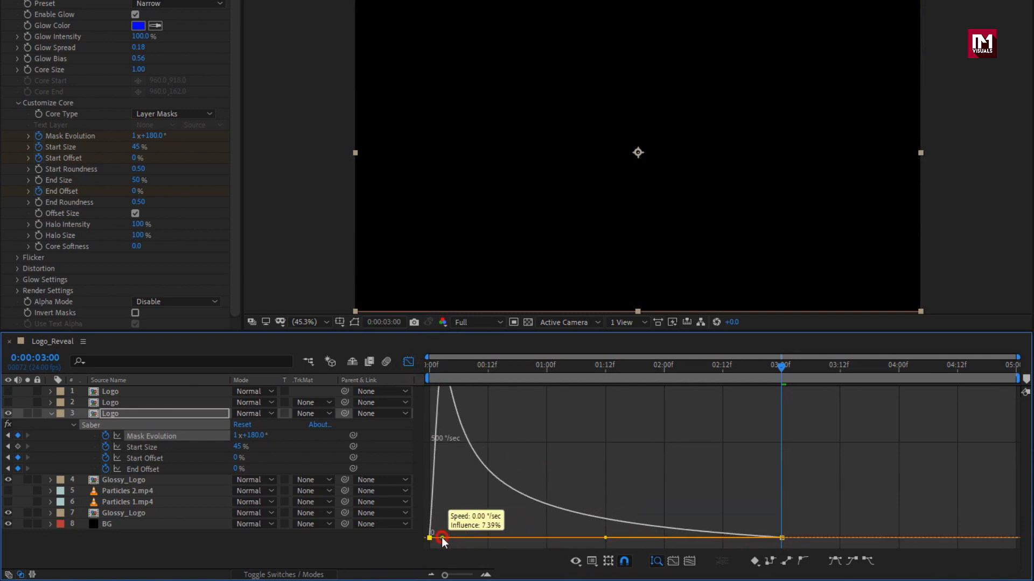
left_click(409, 361)
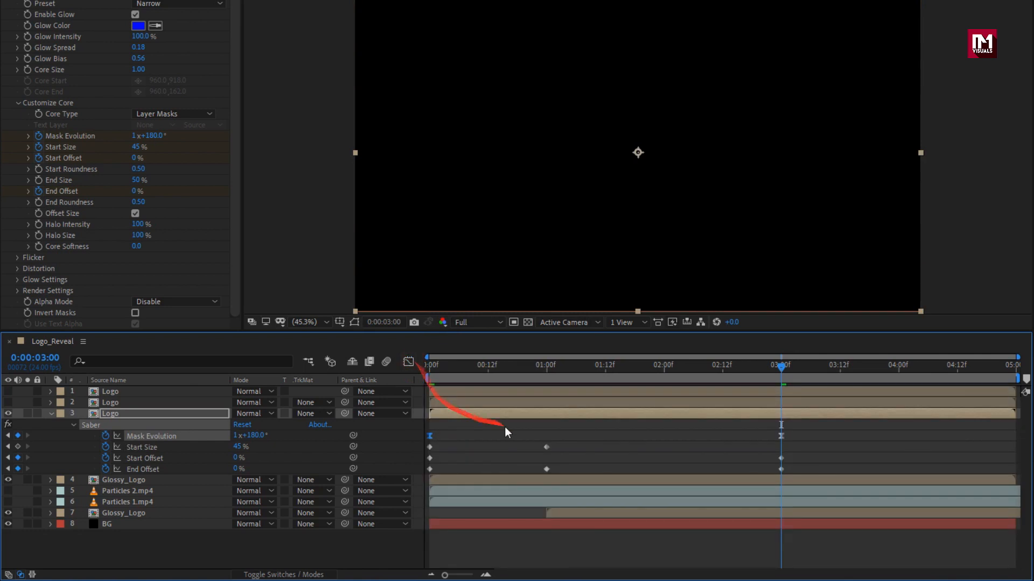
left_click(518, 447)
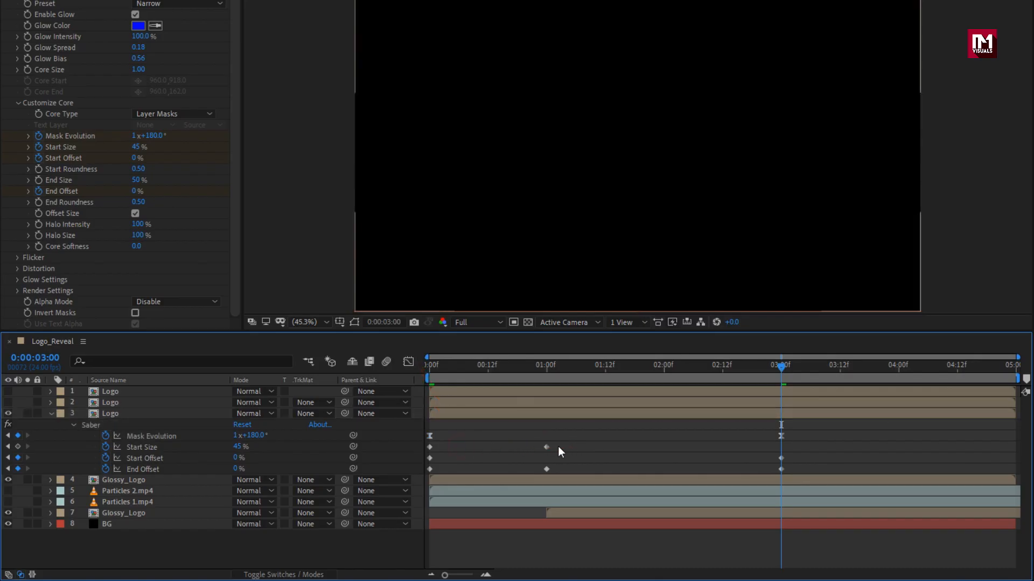
- Apply Easy Ease to both Start Size keyframes and shape their speed curve to peak just after 0:00:00:00 and decelerate gradually
left_click_drag(559, 442, 426, 447)
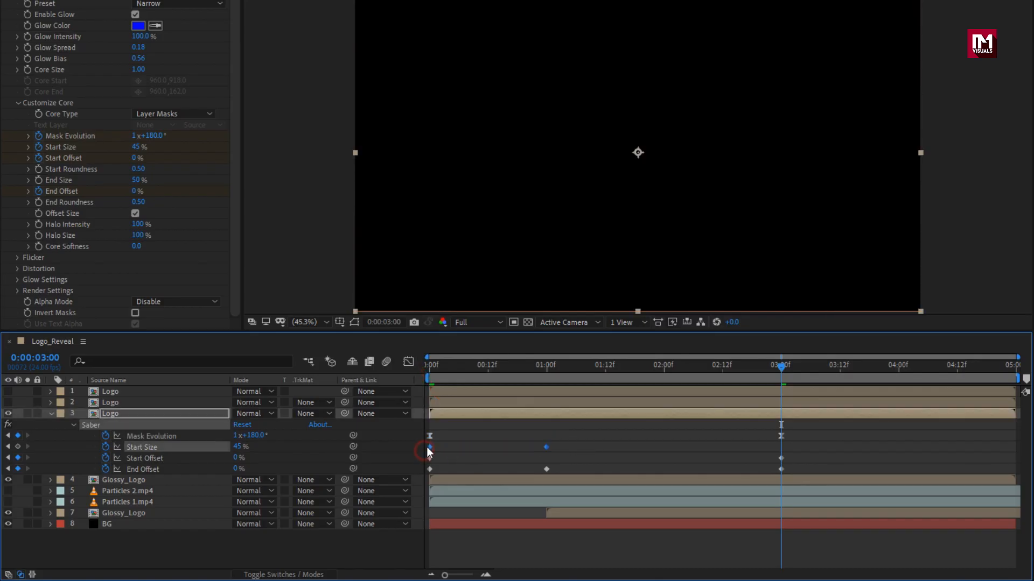
right_click(428, 448)
mouse_move(488, 437)
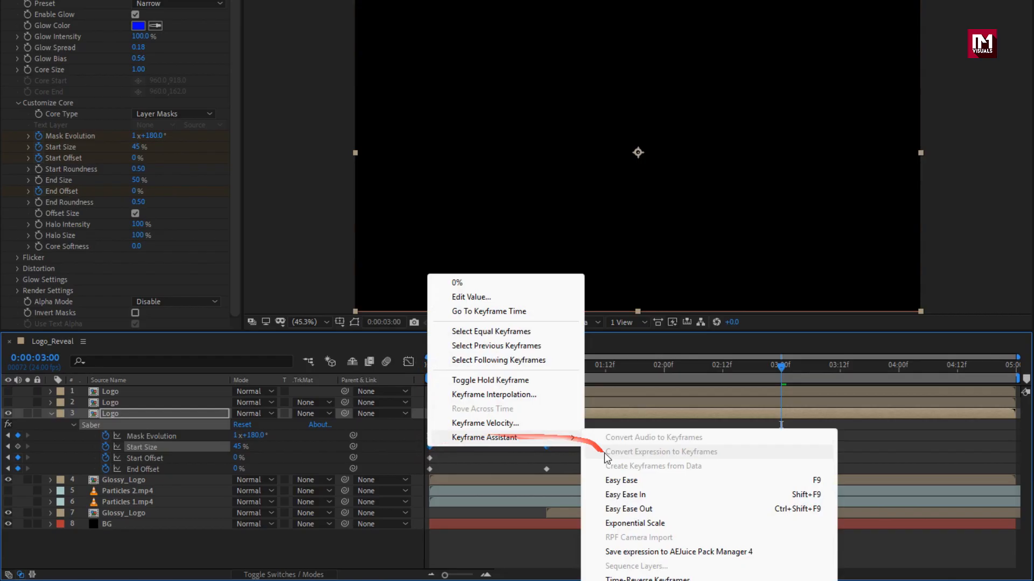
left_click(618, 480)
left_click(409, 362)
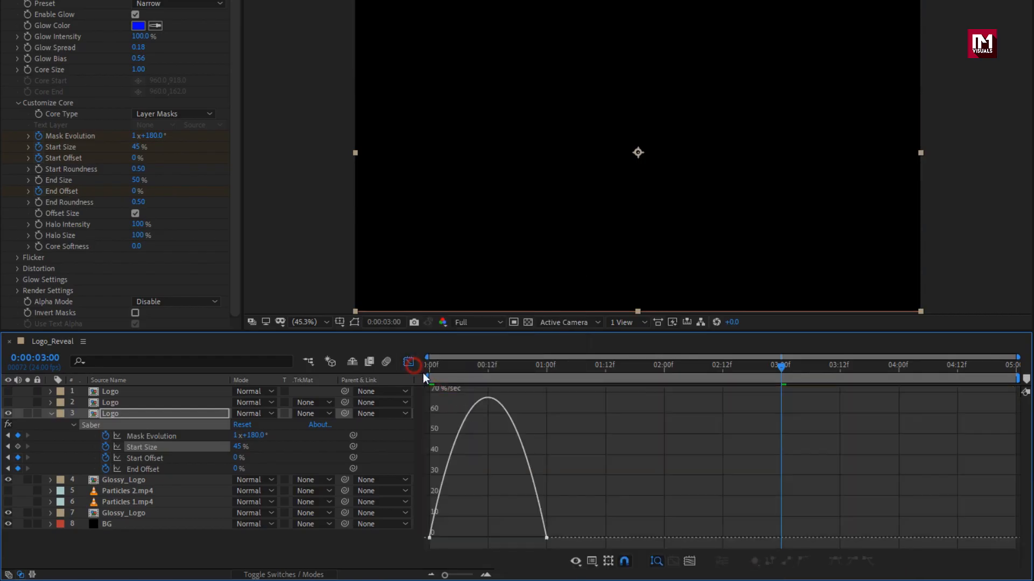
left_click(547, 537)
left_click_drag(528, 538, 439, 539)
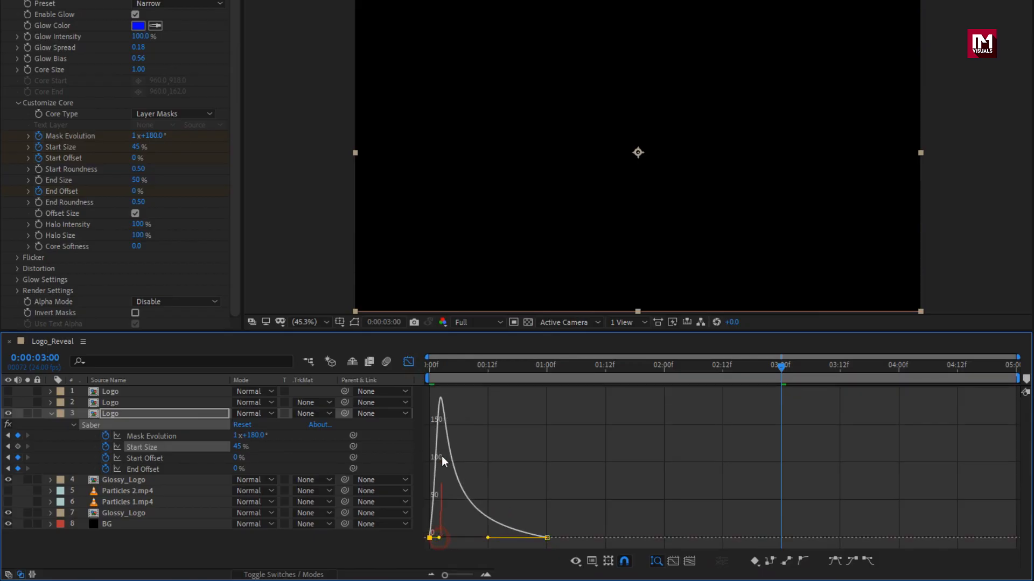
left_click(408, 362)
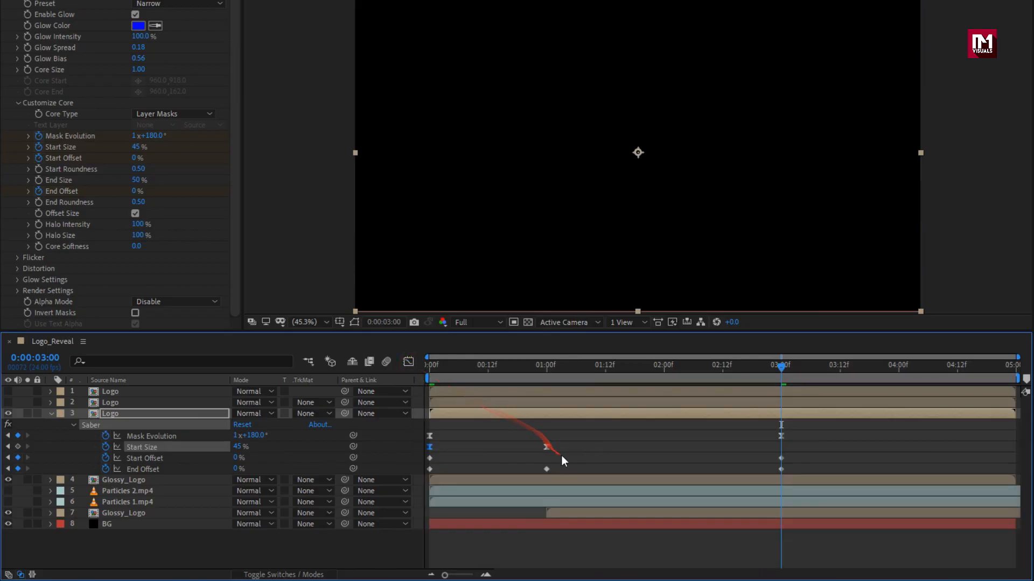
- Apply Easy Ease to both Start Offset keyframes and shape their speed curve so the change starts slowly and peaks shortly before 0:00:03:00
left_click_drag(796, 458, 421, 461)
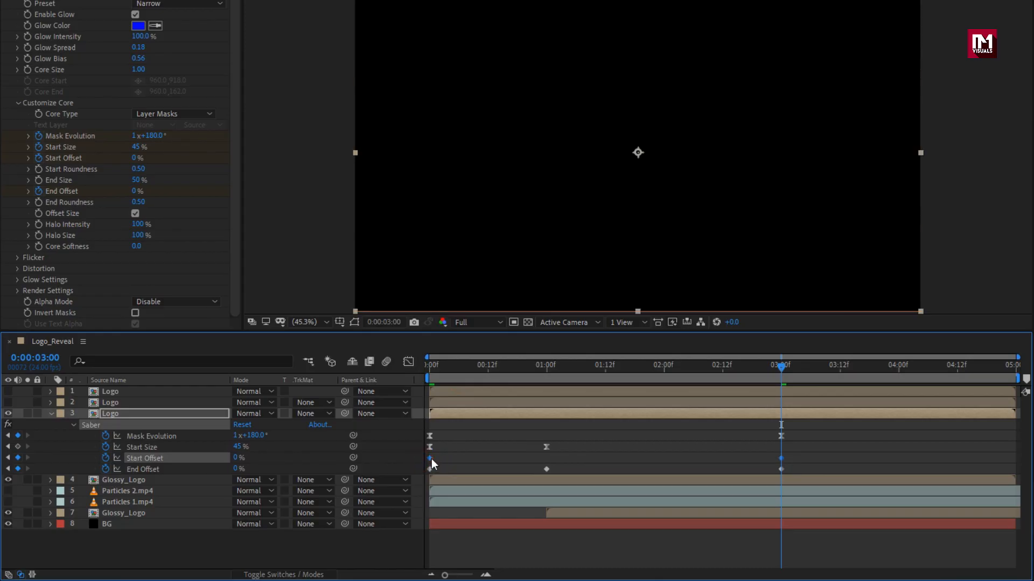
right_click(431, 459)
mouse_move(486, 450)
left_click(642, 493)
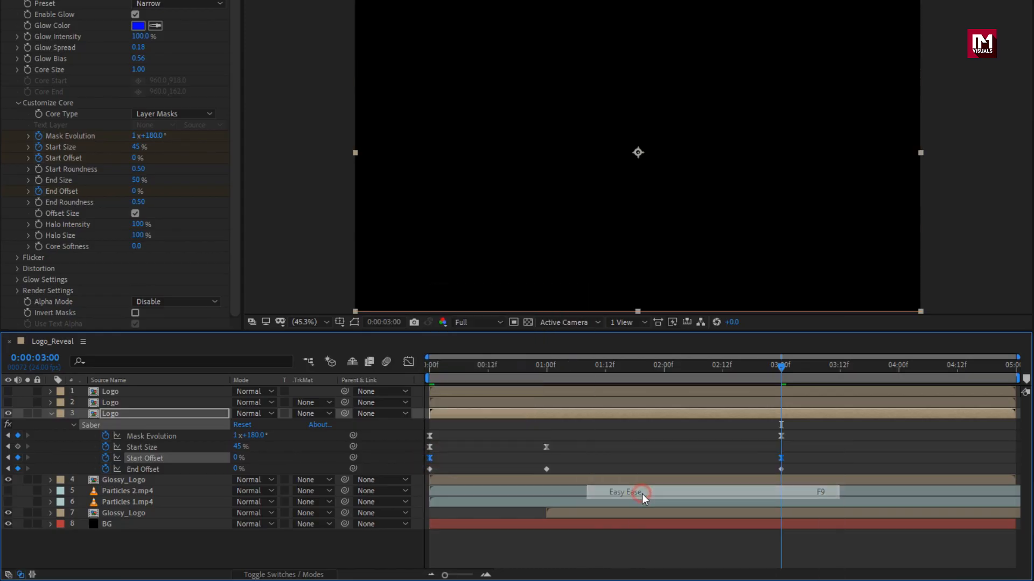
left_click(410, 361)
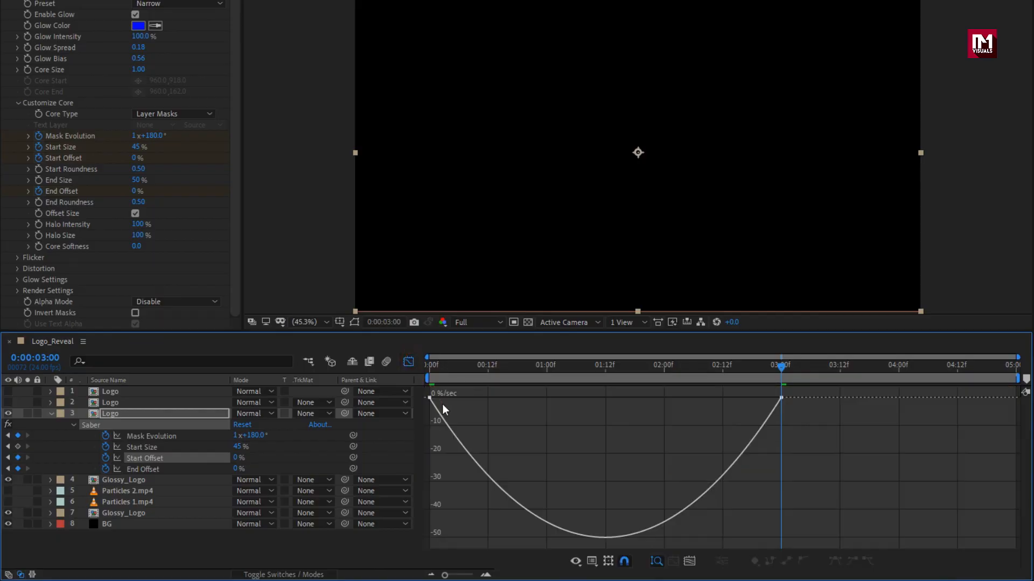
left_click(429, 399)
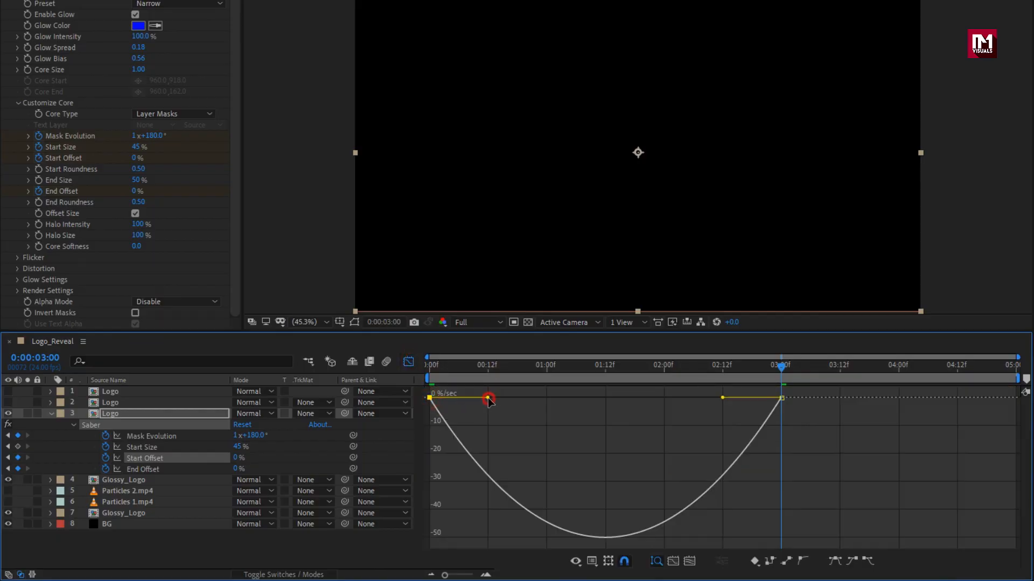
left_click_drag(488, 399, 651, 400)
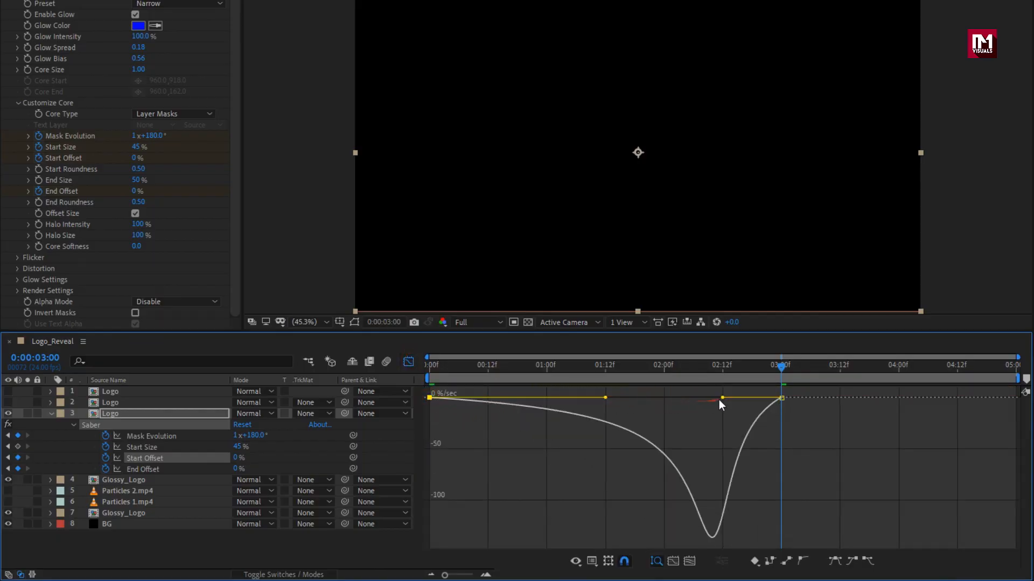
left_click_drag(722, 398, 746, 398)
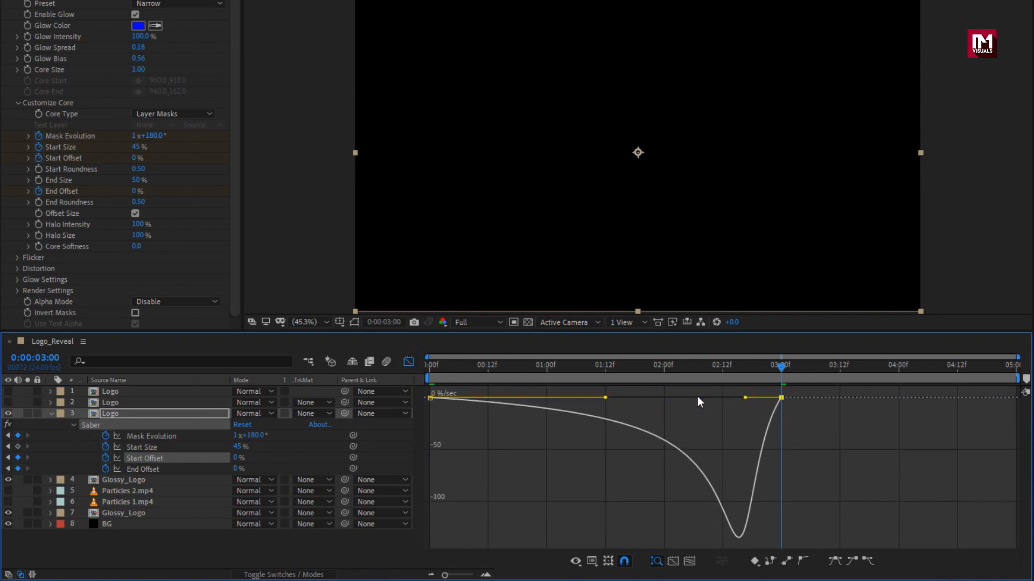
left_click(409, 362)
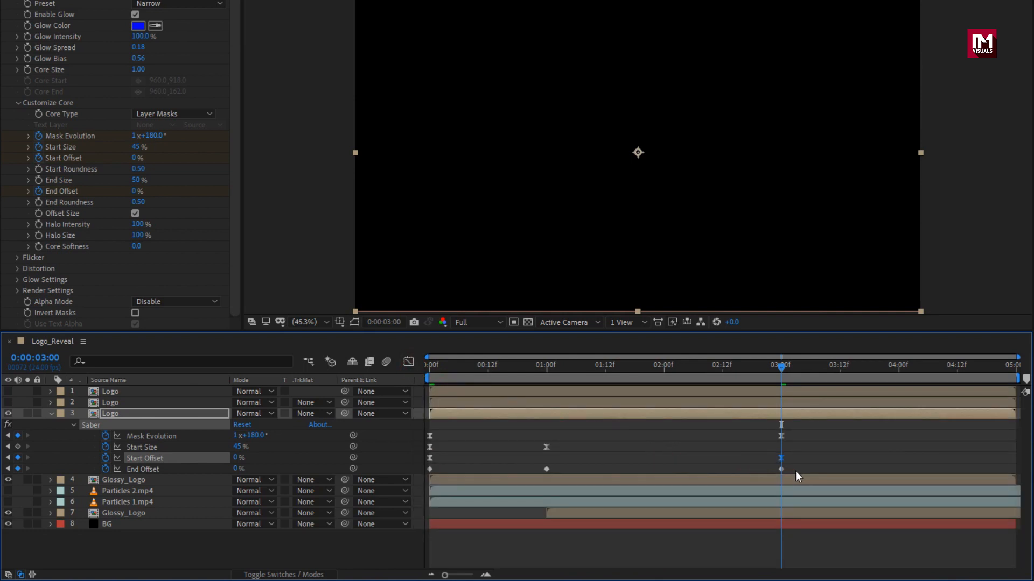
- Apply Easy Ease to the End Offset keyframes at 0:00:01:00 and 0:00:03:00
left_click_drag(796, 471, 541, 474)
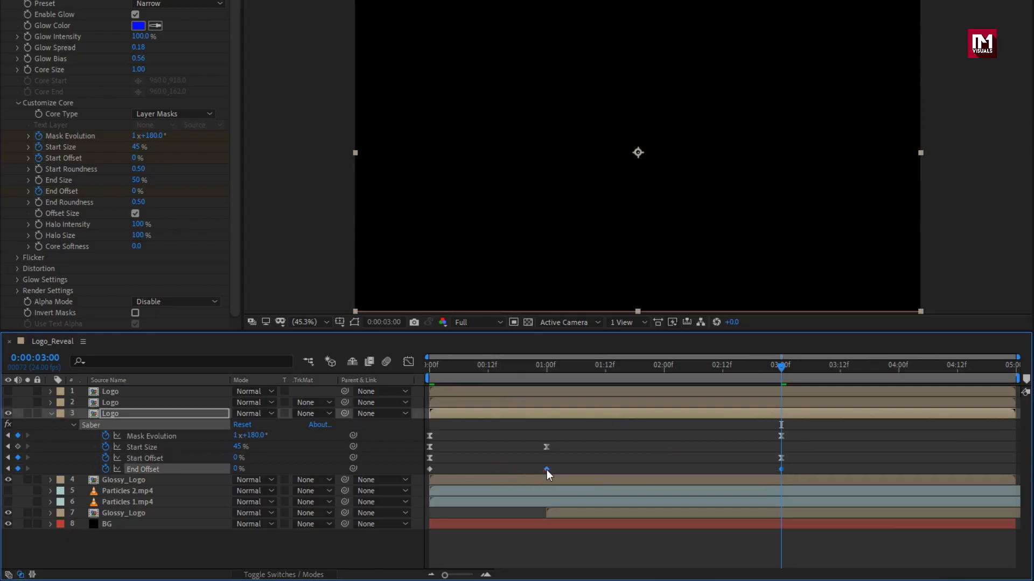
right_click(547, 470)
mouse_move(646, 462)
left_click(732, 501)
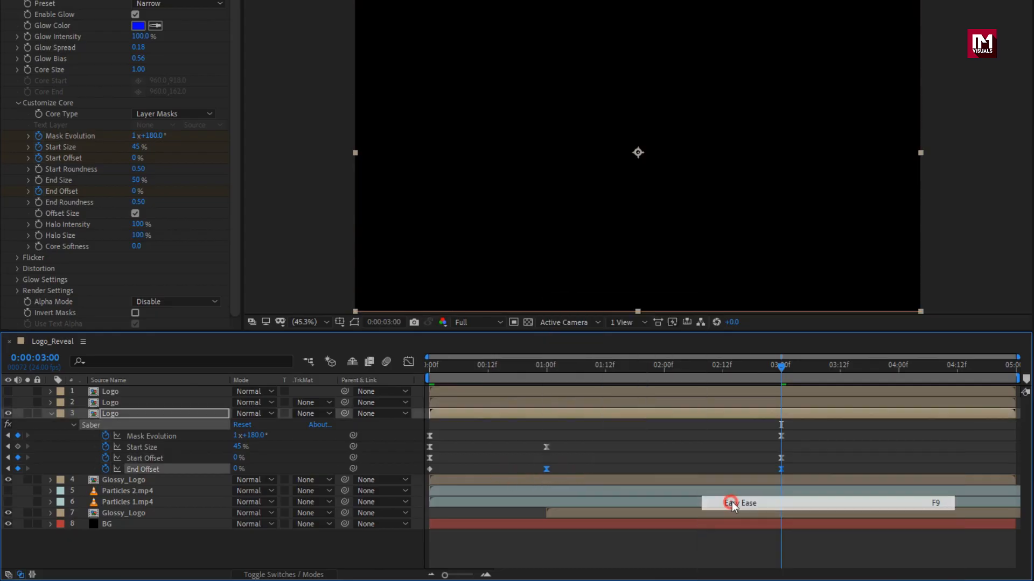
- Reshape the End Offset speed curve to peak soon after 0:00:01:00 with 100% influence into 0:00:03:00, and preview the outline at 0:00:00:20
left_click(405, 363)
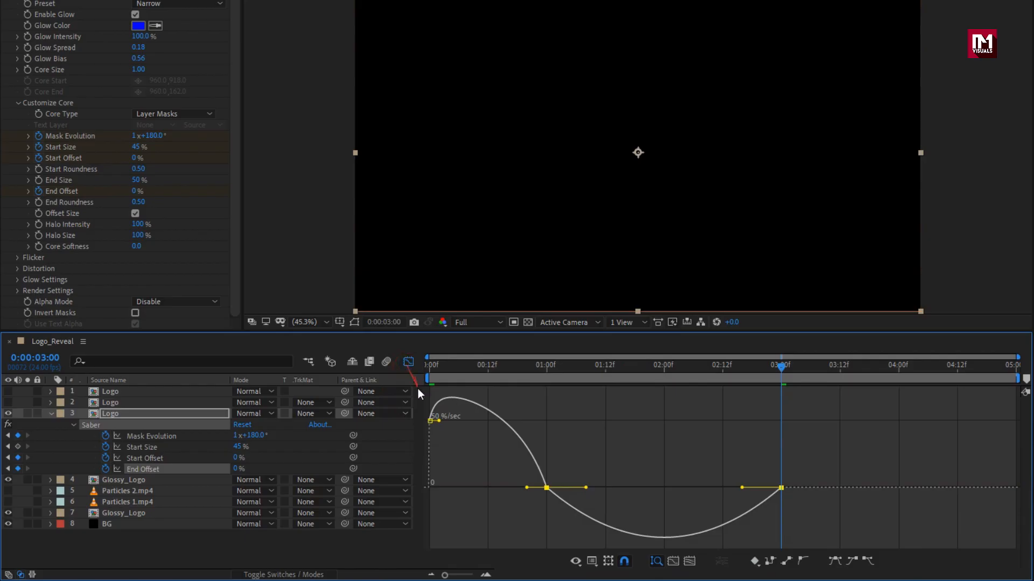
left_click_drag(743, 488, 629, 487)
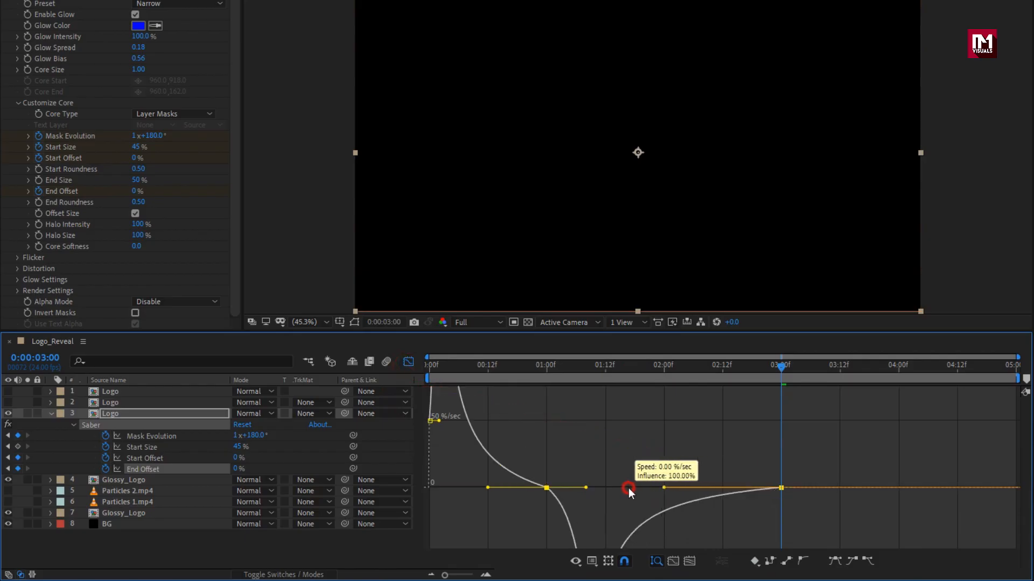
left_click(489, 494)
left_click_drag(487, 494, 523, 494)
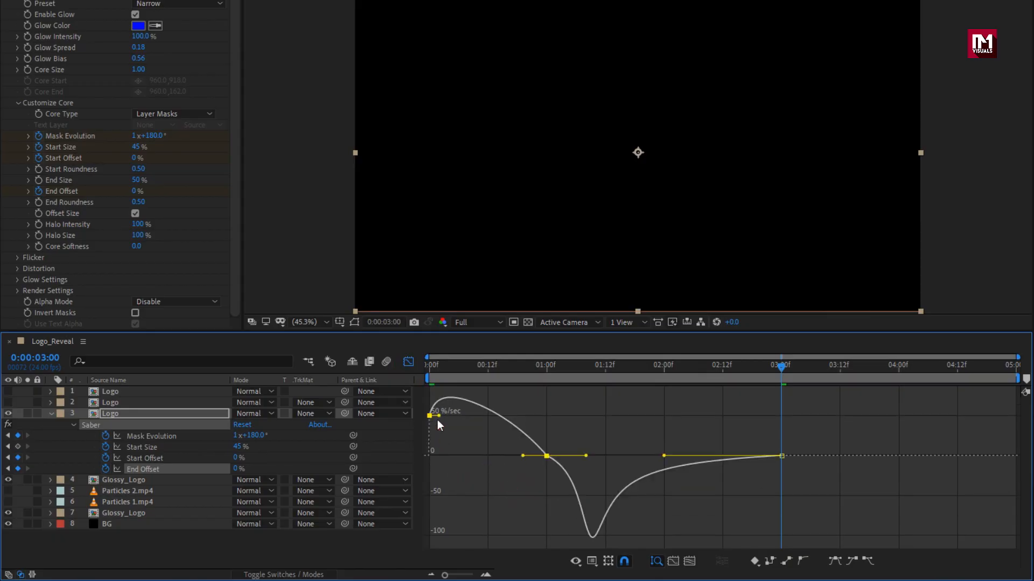
mouse_move(437, 420)
left_mouse_down()
mouse_move(454, 418)
mouse_move(445, 418)
left_mouse_up()
left_click(410, 362)
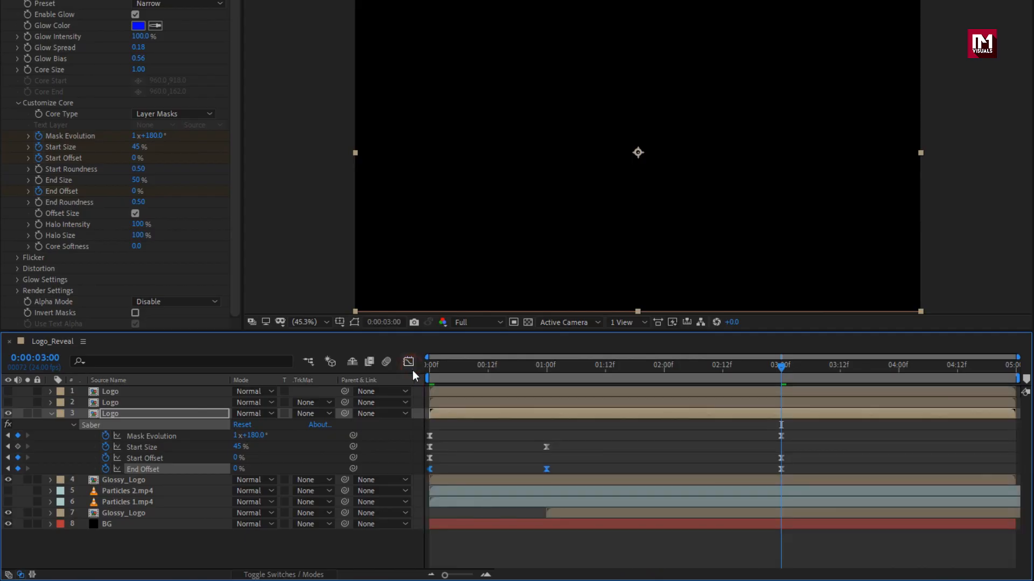
left_click(51, 414)
left_click(483, 365)
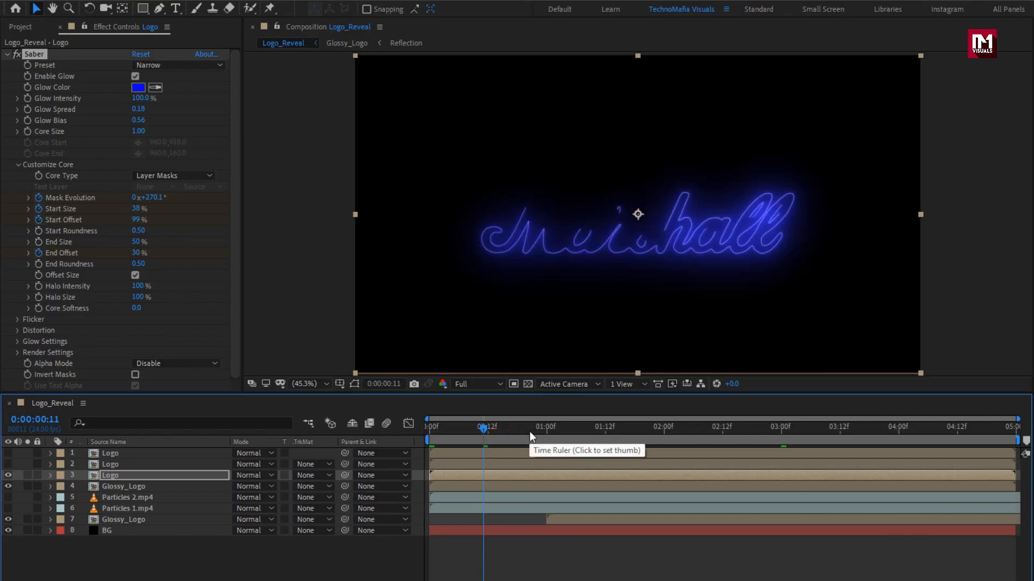
left_click(528, 430)
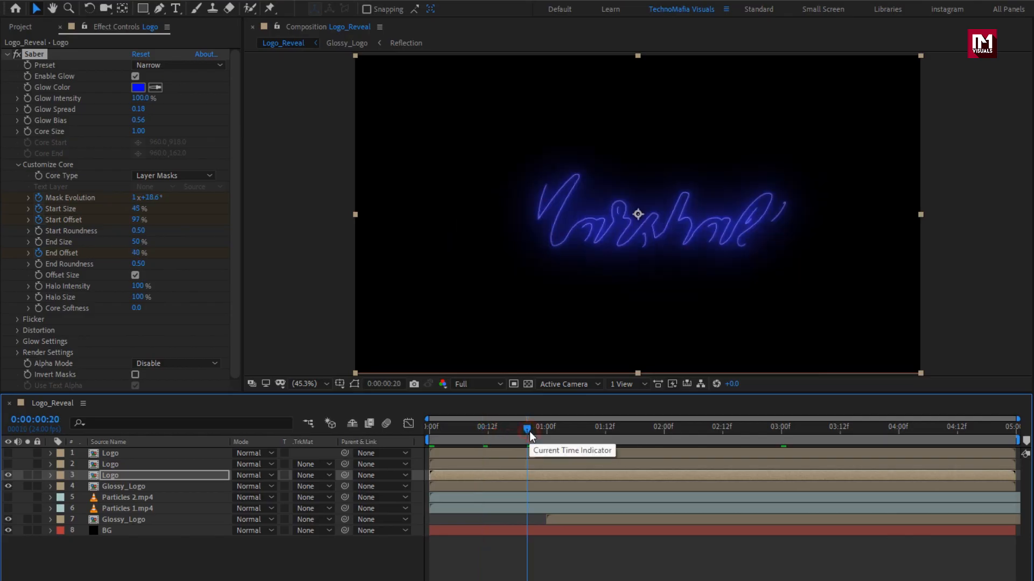
- Apply the CC Vector Blur effect to the Logo layer in row 3, below its Saber effect
left_click(8, 54)
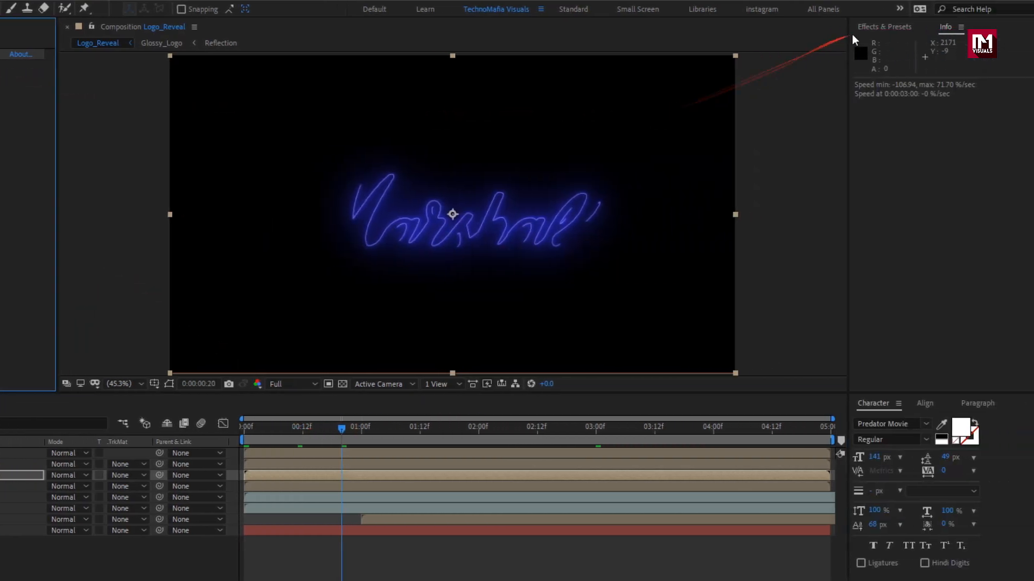
left_click(864, 31)
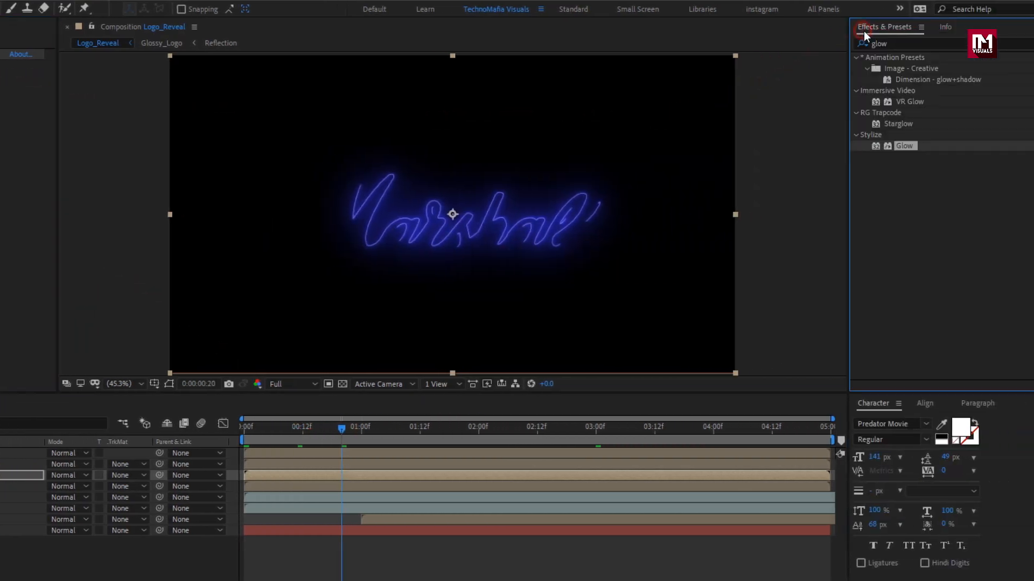
double_click(878, 43)
type("cc ve")
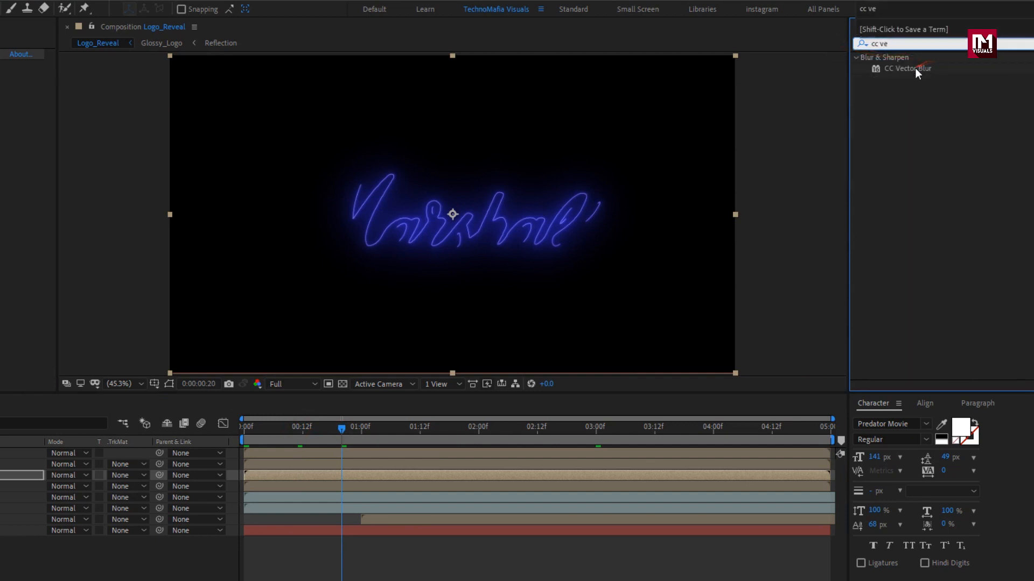
double_click(915, 68)
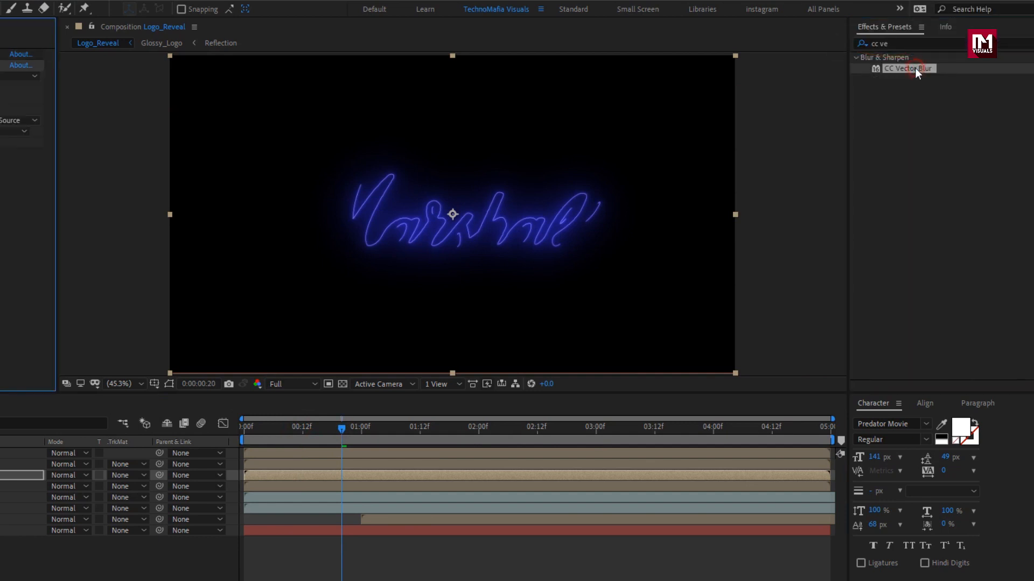
- Set the CC Vector Blur type to Direction Center and its Amount to 10
left_click(161, 76)
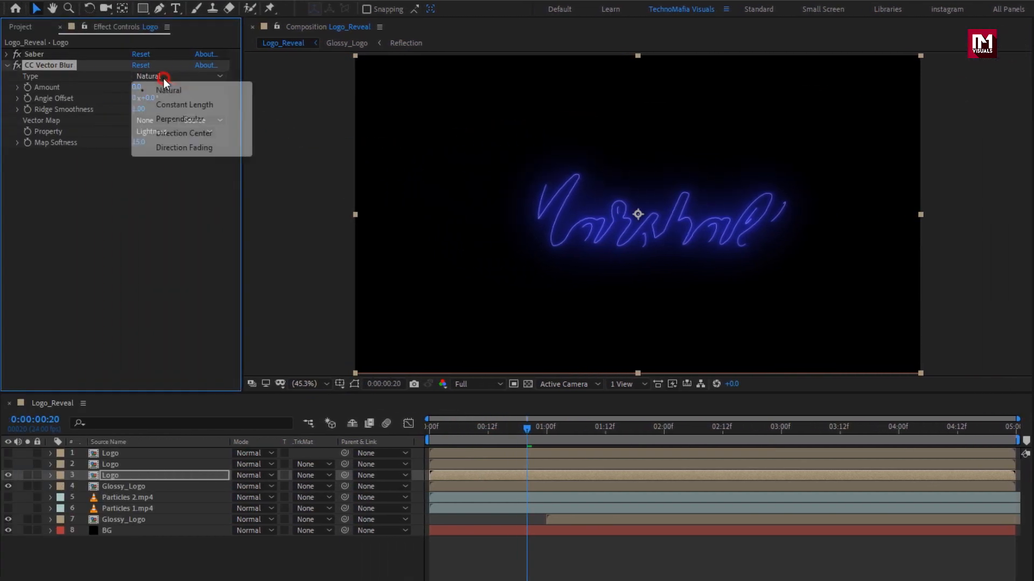
left_click(195, 133)
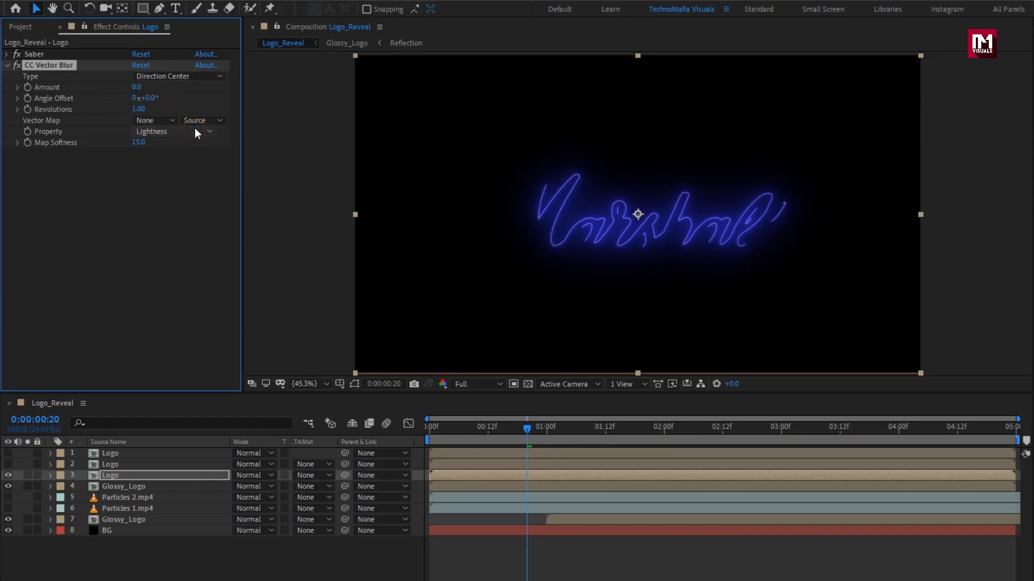
left_click(137, 87)
type("10")
key("Return")
left_click(7, 65)
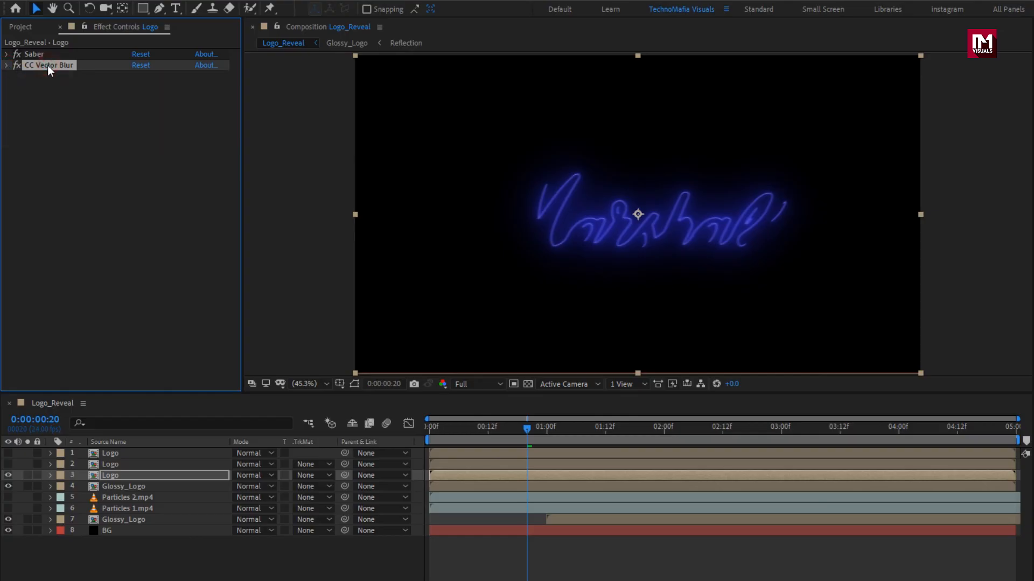
- Duplicate the CC Vector Blur effect and set the copy's type to Perpendicular and its Amount to 12
key("ctrl+d")
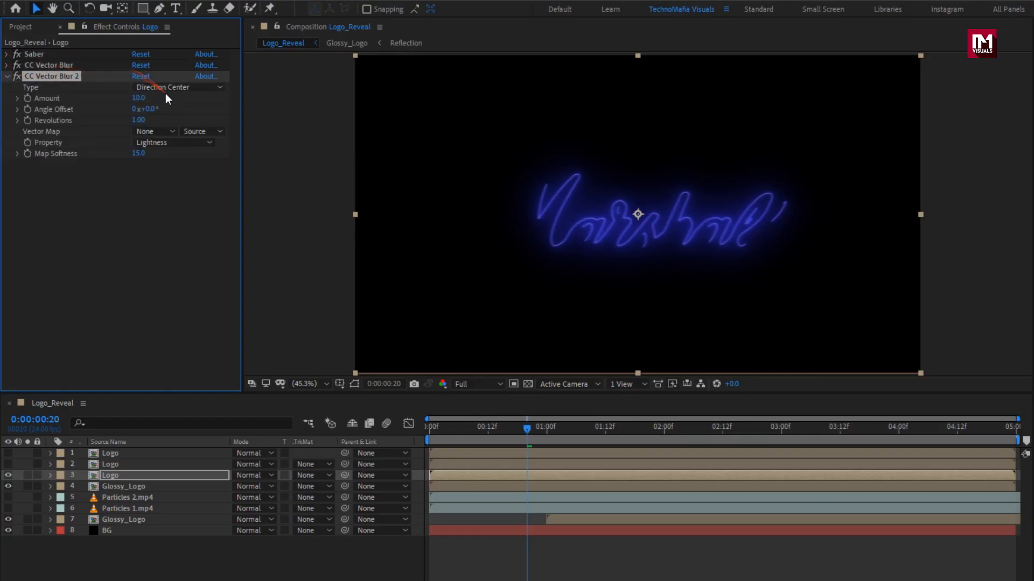
left_click(167, 91)
left_click(190, 127)
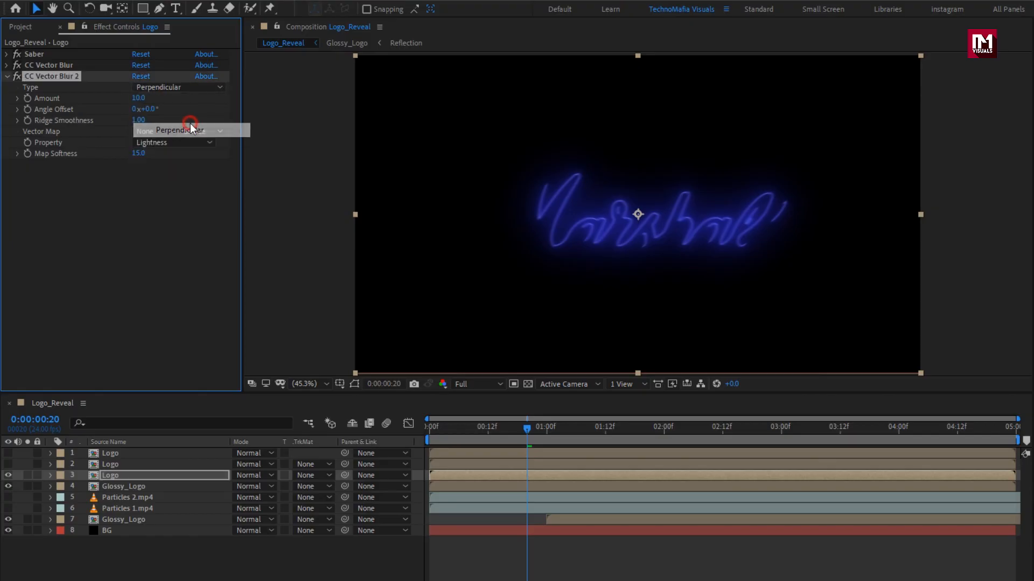
left_click(138, 99)
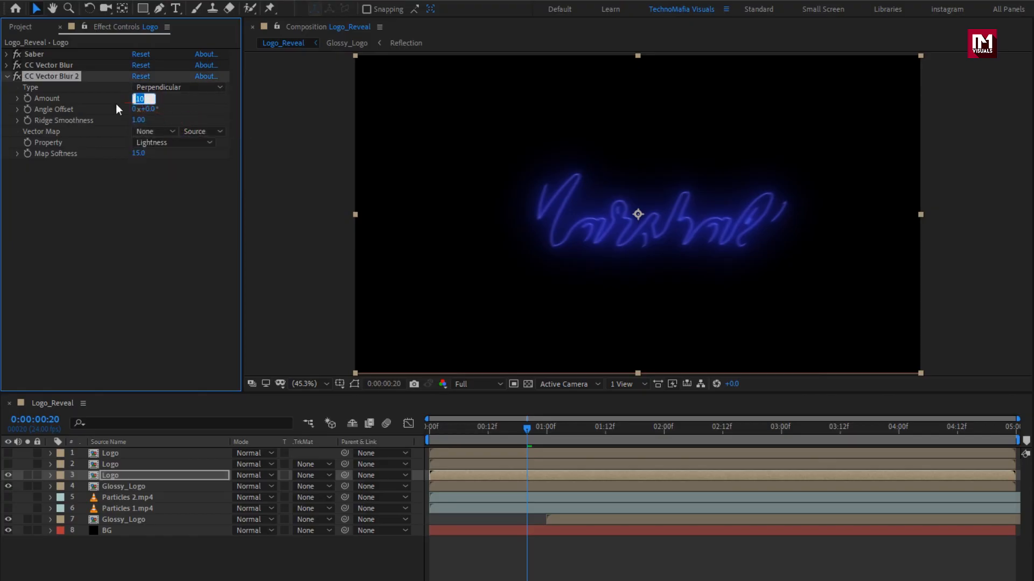
type("12")
key("Return")
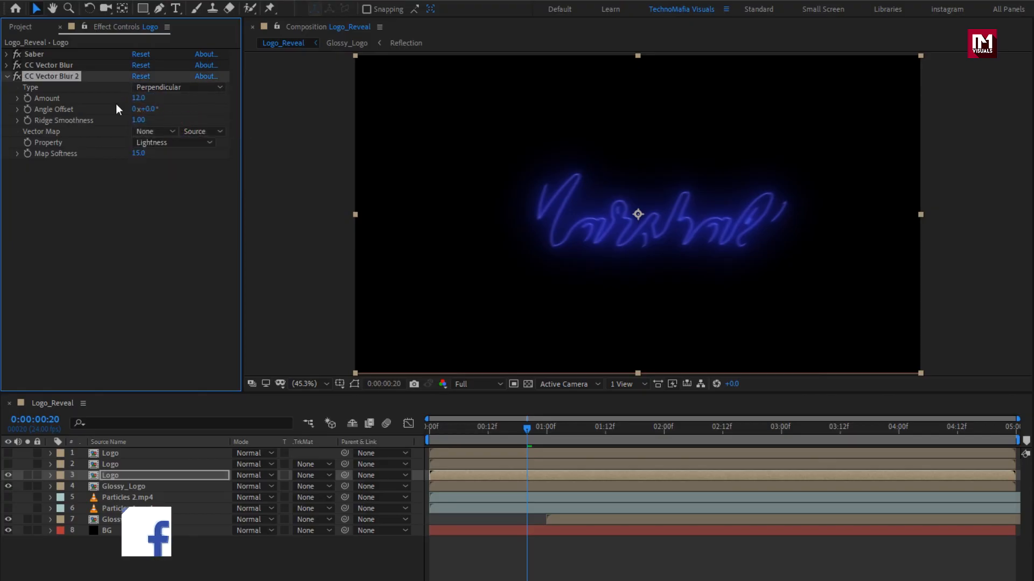
left_click(7, 76)
- Add a Simple Choker effect to the same Logo layer and set Choke Matte to 1.2
left_click(996, 43)
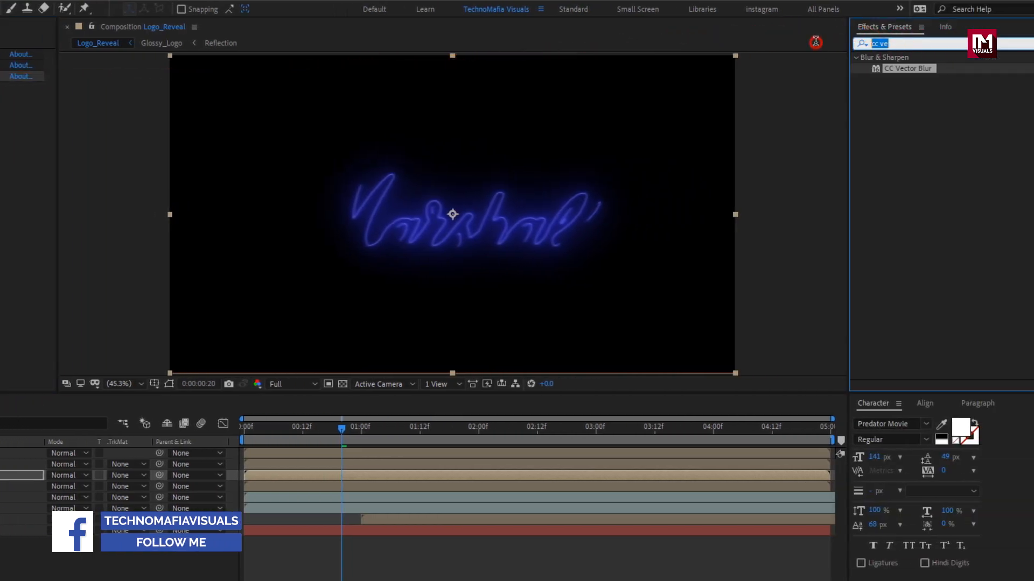
type("simpl")
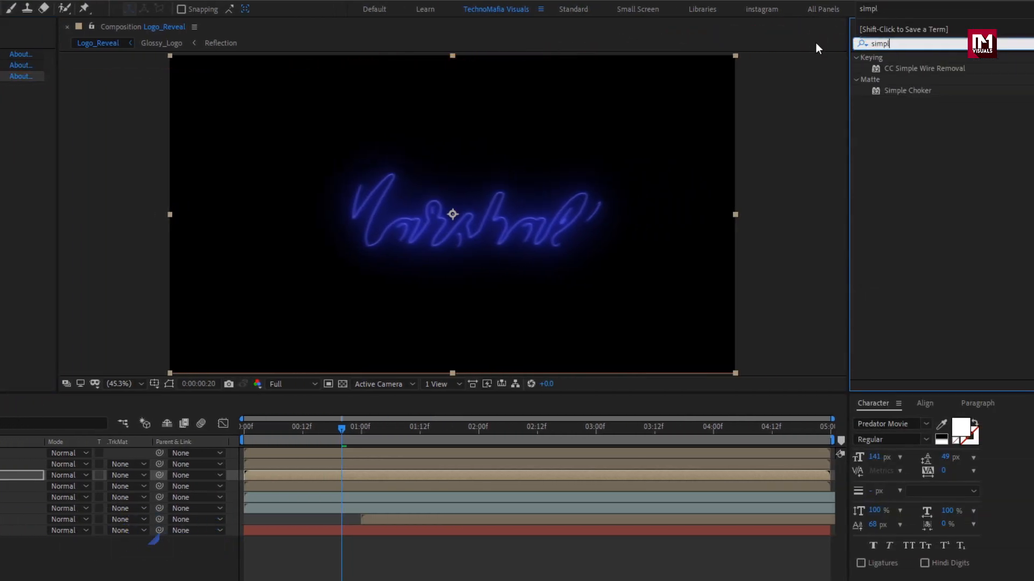
double_click(897, 92)
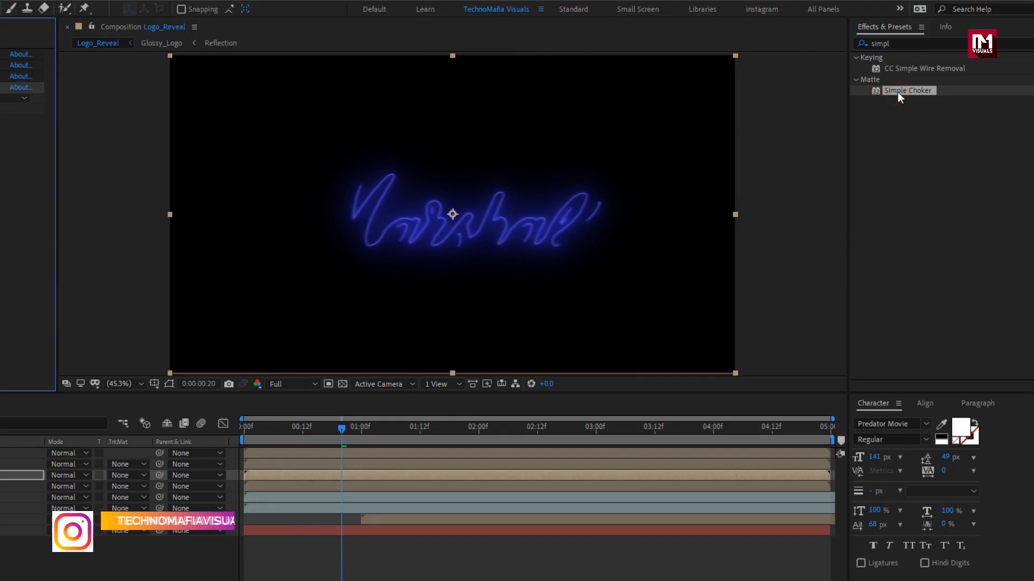
left_click(141, 110)
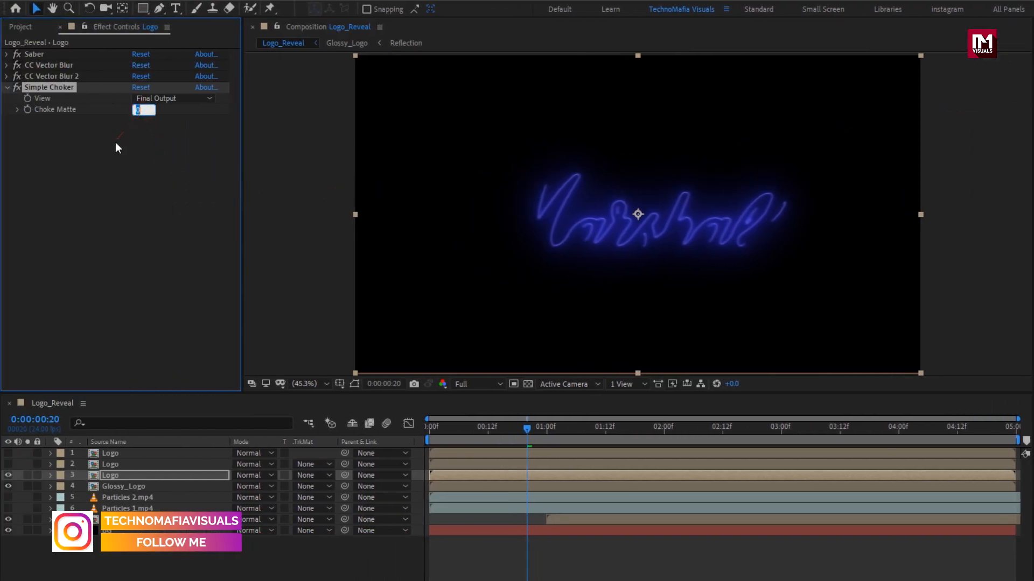
type("1.2")
key("Return")
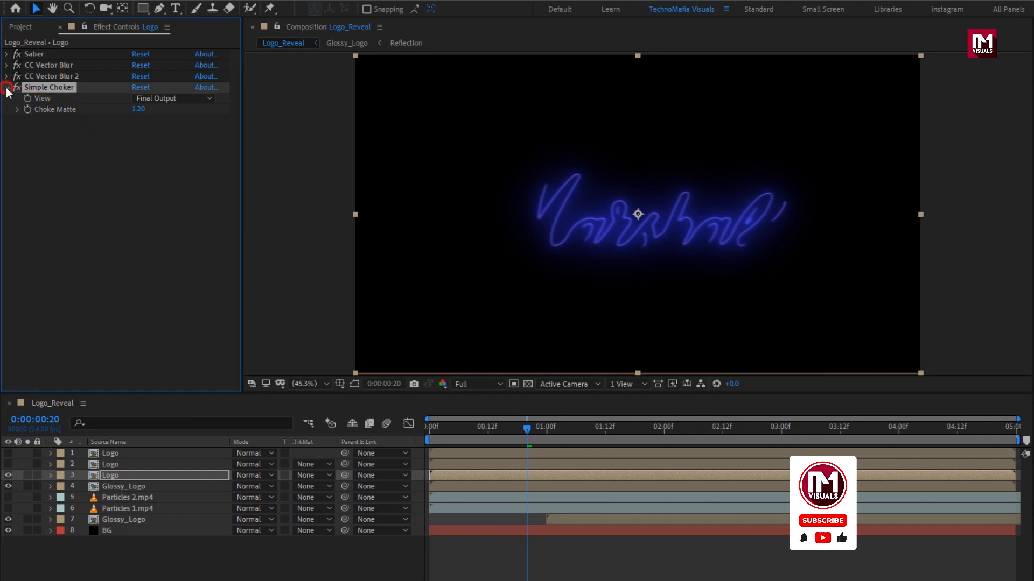
- Add the Stylize Glow effect to the same Logo layer with a Glow Radius of 67
left_click(901, 43)
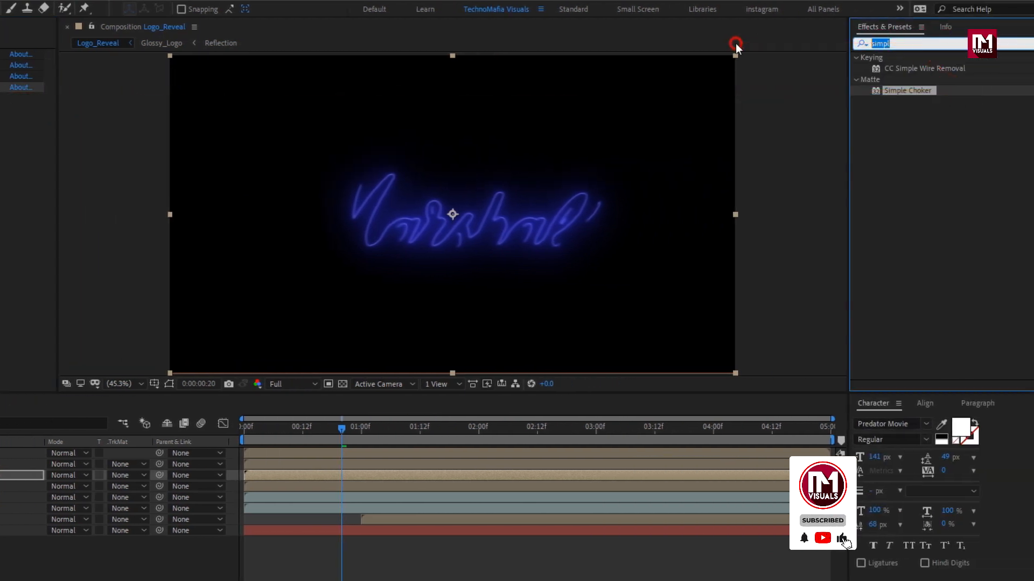
type("glow")
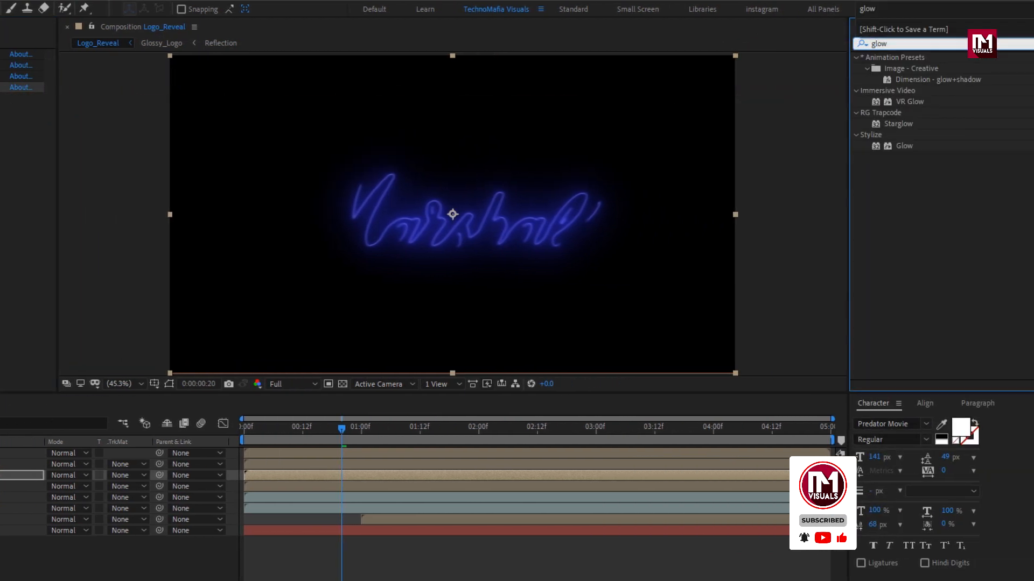
double_click(904, 146)
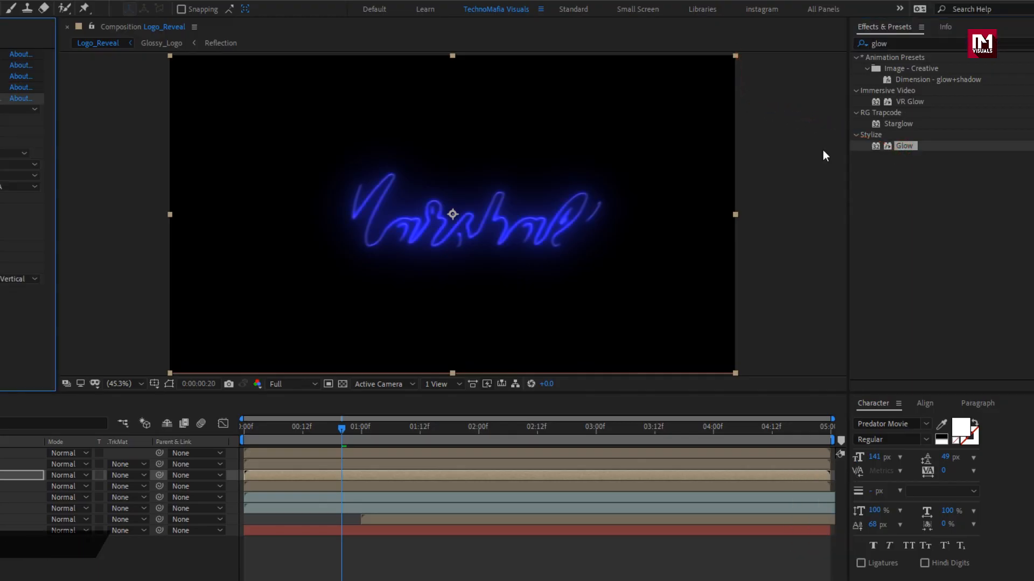
left_click(141, 131)
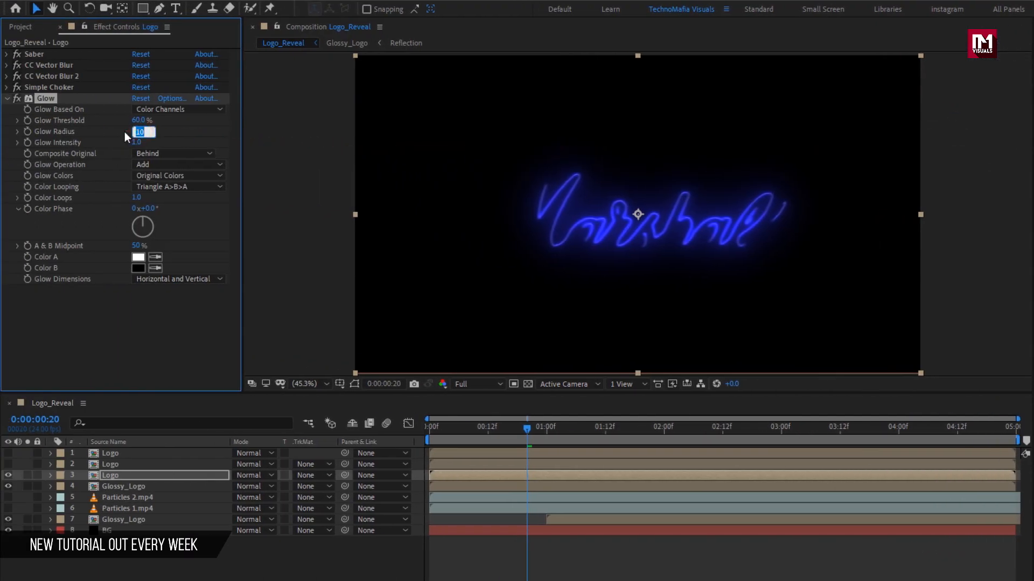
type("67.")
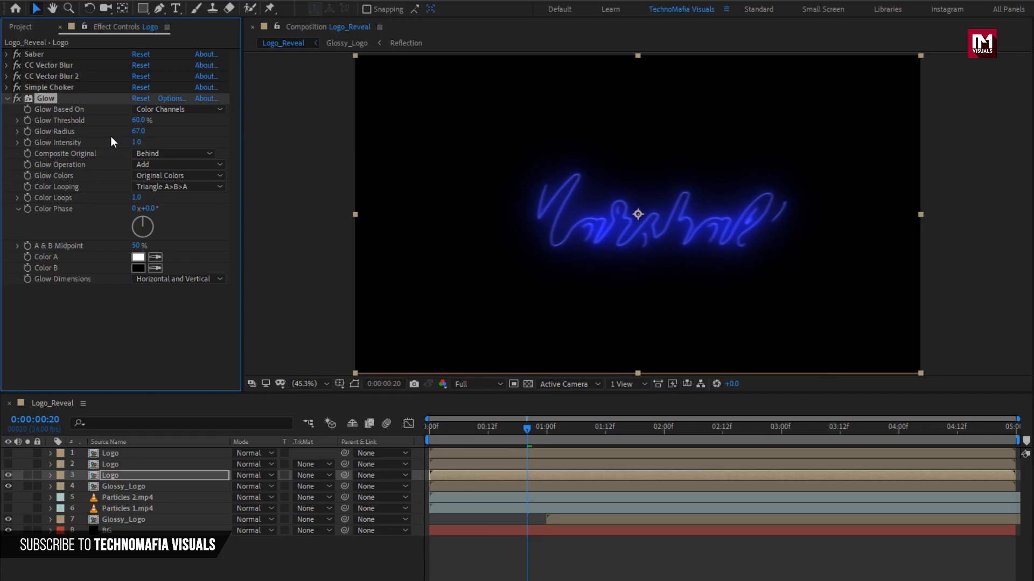
left_click(6, 100)
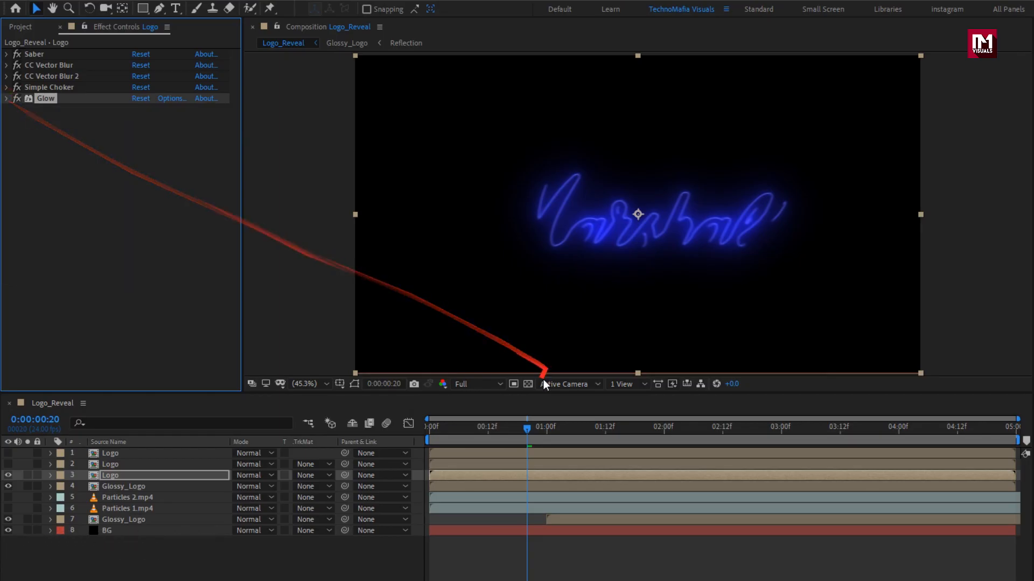
- Check the outline at 0:00:00:08 and set the blending mode of the Logo layer in row 3 to Add
left_click(470, 428)
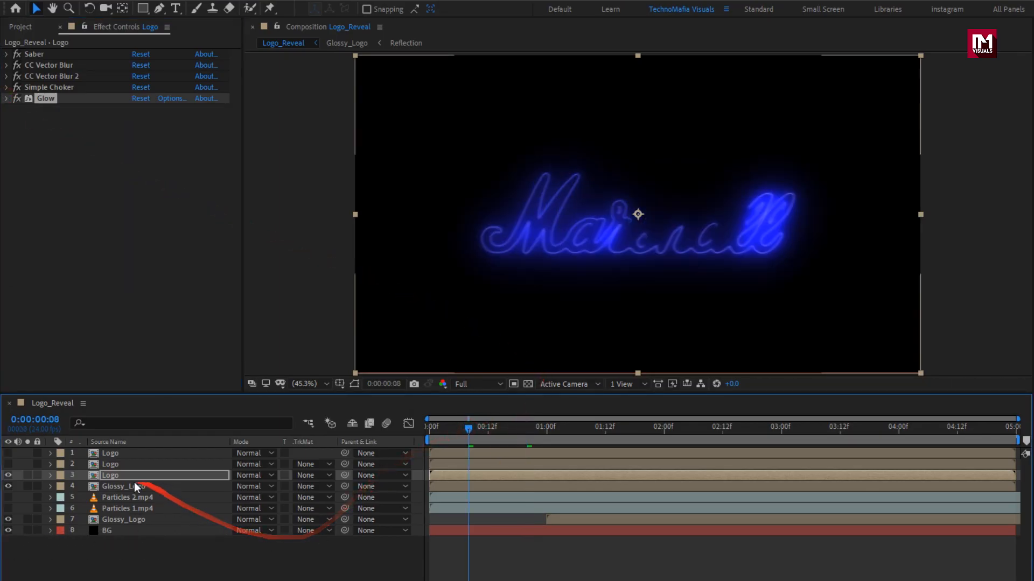
left_click(118, 473)
left_click(237, 474)
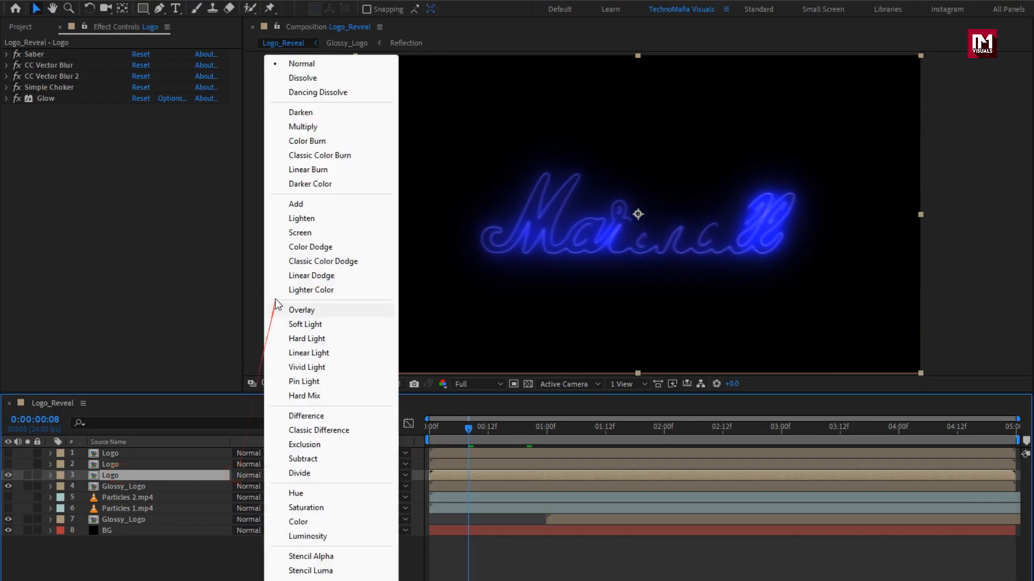
left_click(296, 204)
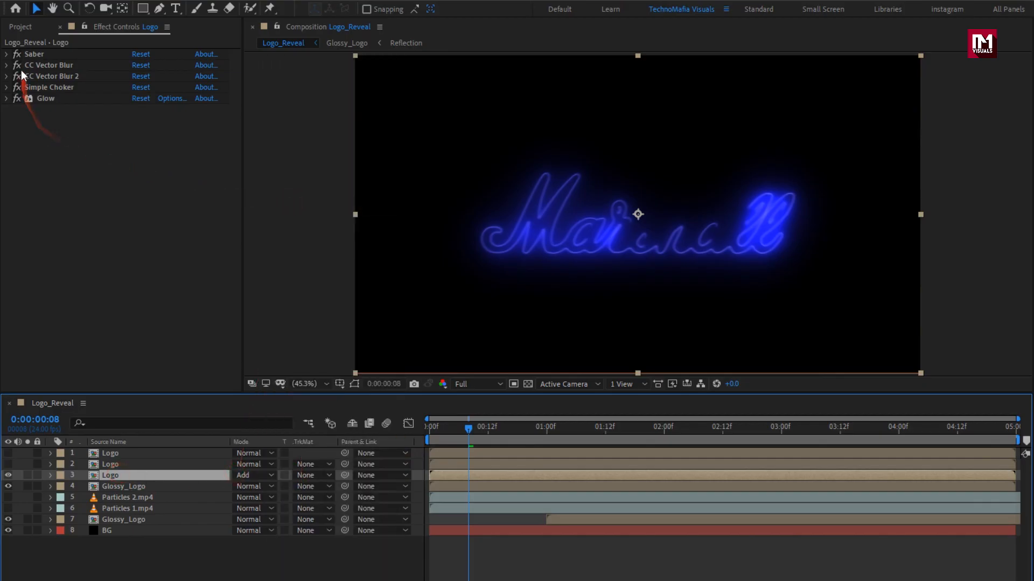
- Set Saber's Composite Settings to Transparent in its render settings and preview the composite at 0:00:01:10 and 0:00:01:21
left_click(6, 54)
scroll(58, 311, "down", 1)
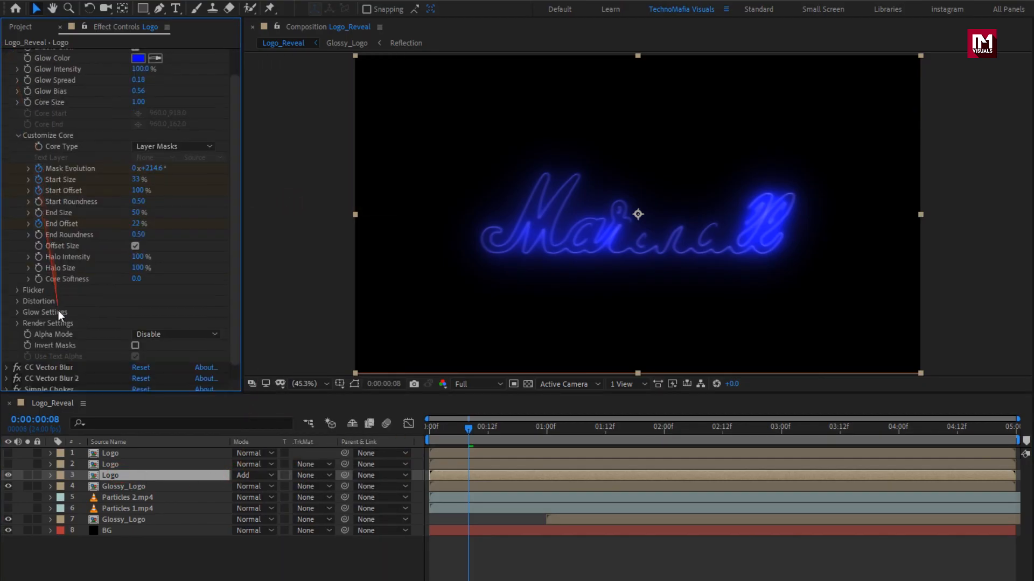
left_click(17, 323)
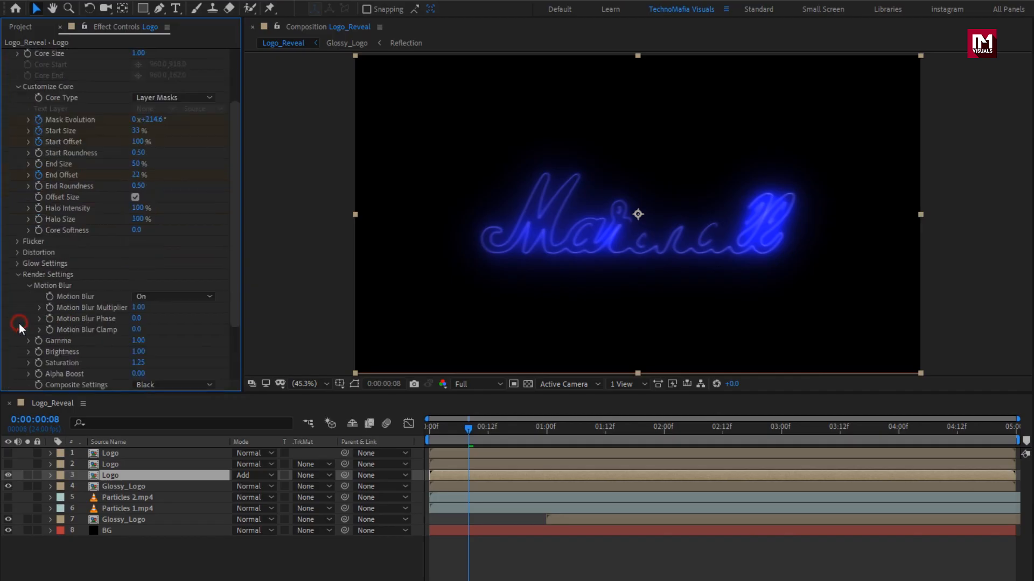
scroll(170, 361, "down", 1)
left_click(170, 357)
left_click(176, 367)
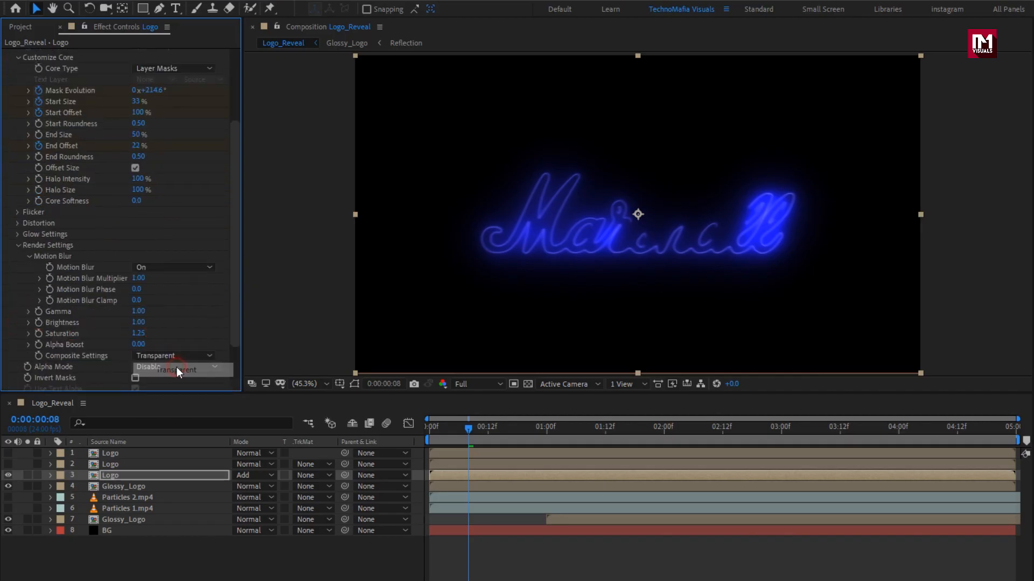
left_click_drag(469, 425, 598, 429)
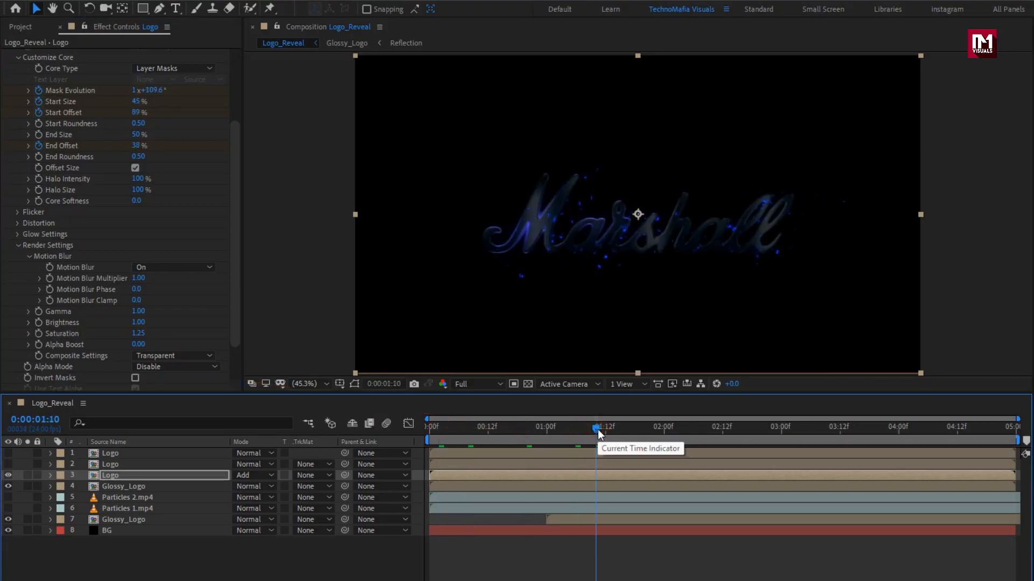
left_click(650, 428)
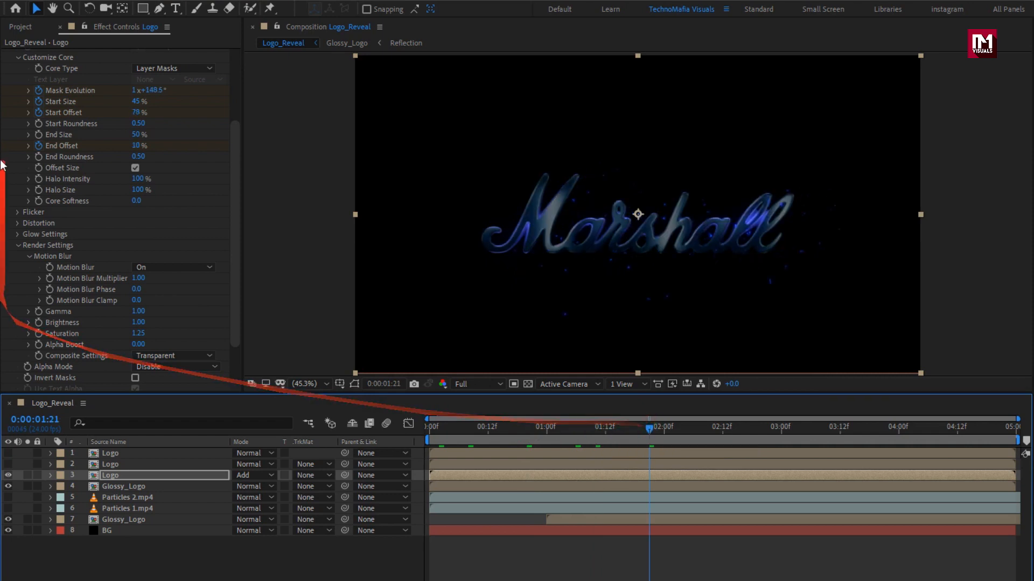
scroll(15, 83, "up", 4)
left_click(9, 54)
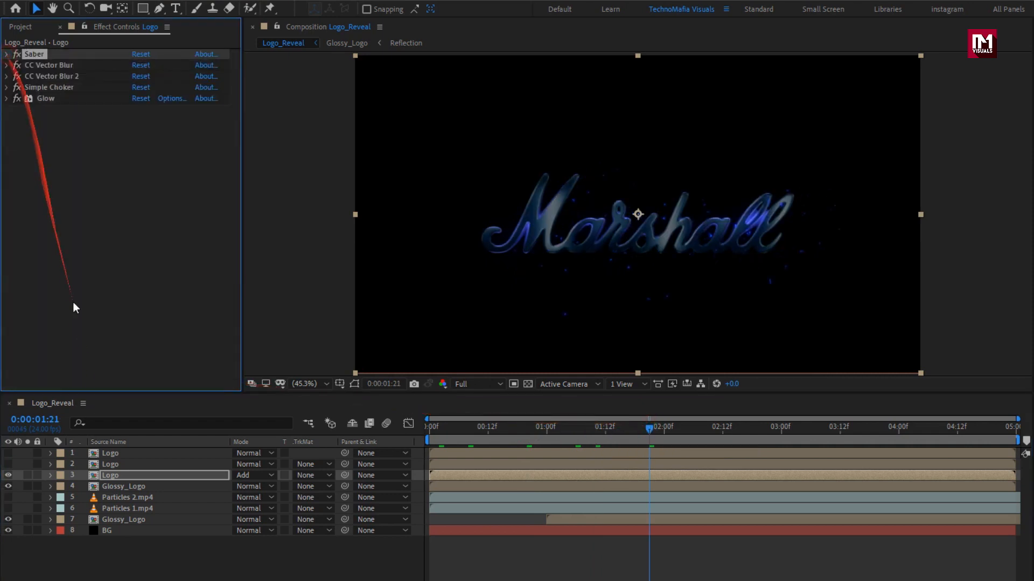
- Make the Logo layer in row 2 visible and change its Saber Glow Color to white (FFFFFF)
left_click(113, 464)
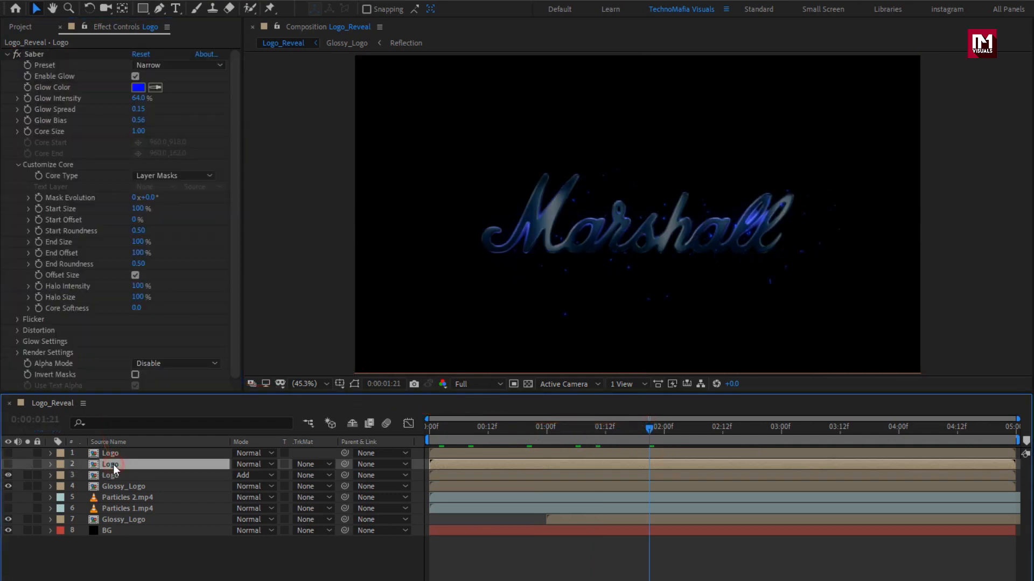
left_click(8, 466)
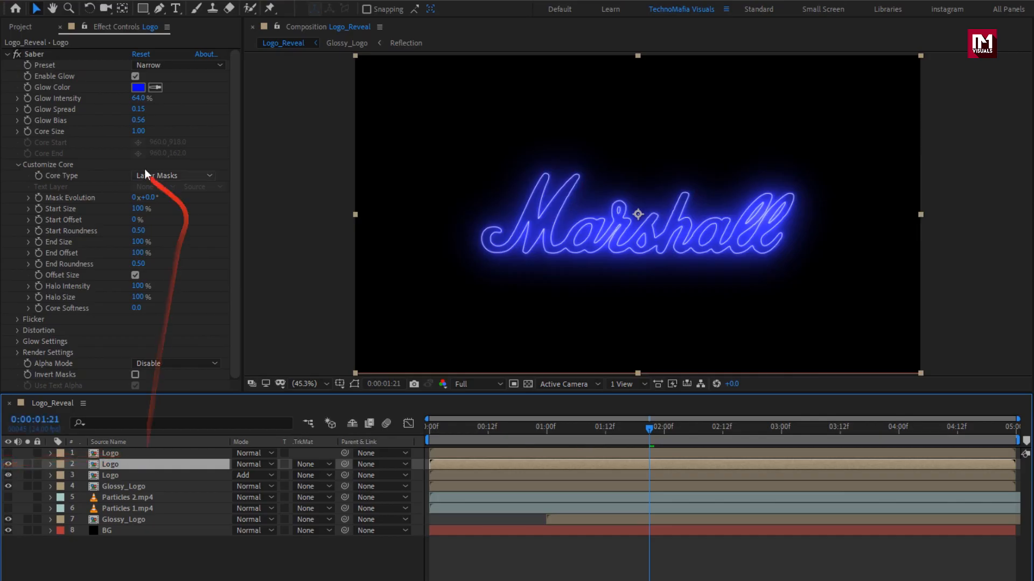
left_click(138, 87)
left_click_drag(132, 208, 39, 188)
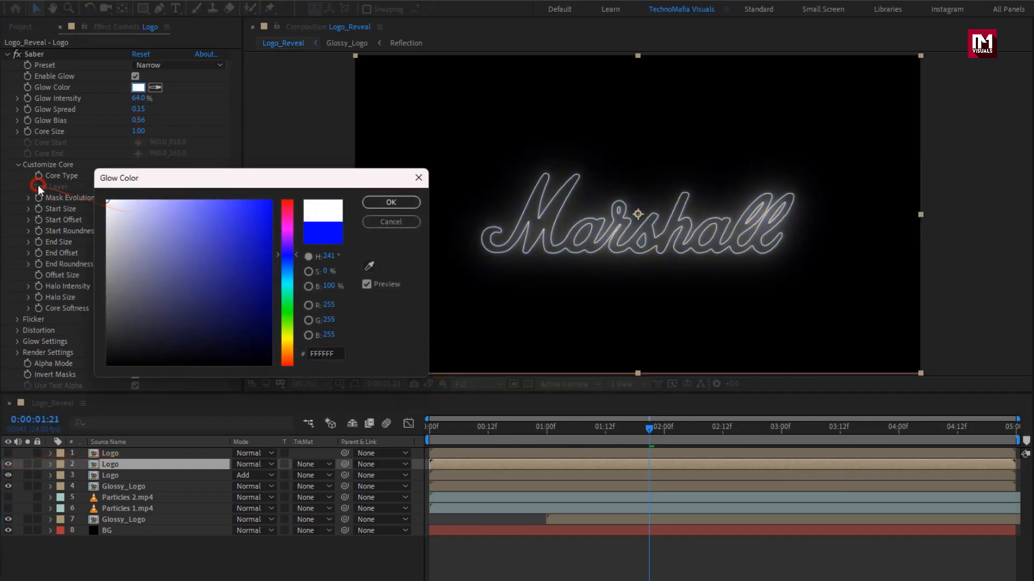
left_click(384, 202)
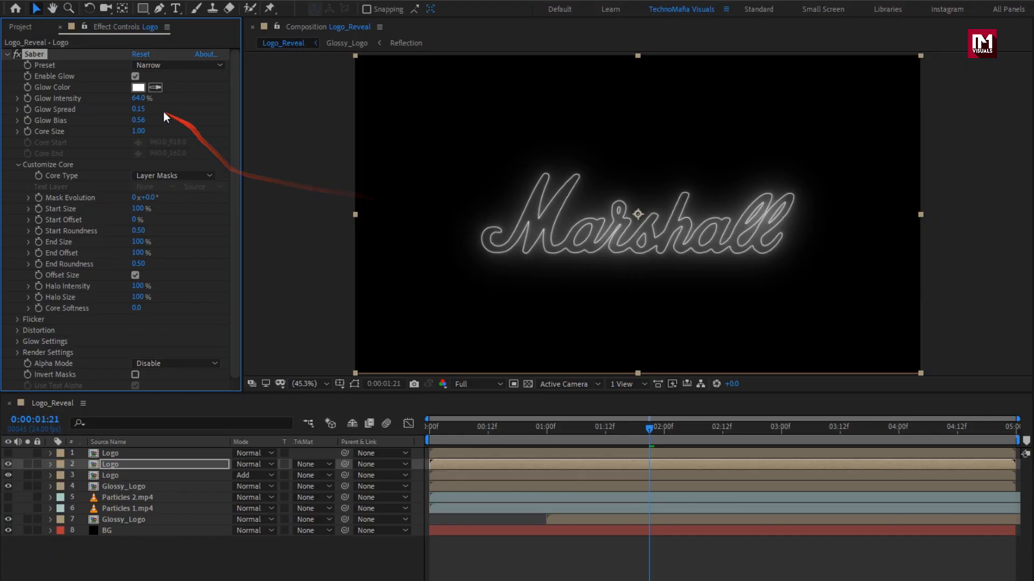
- Set the row 2 Logo layer's Saber Glow Intensity to 30% and Glow Spread to 0.18
left_click(139, 99)
type("3")
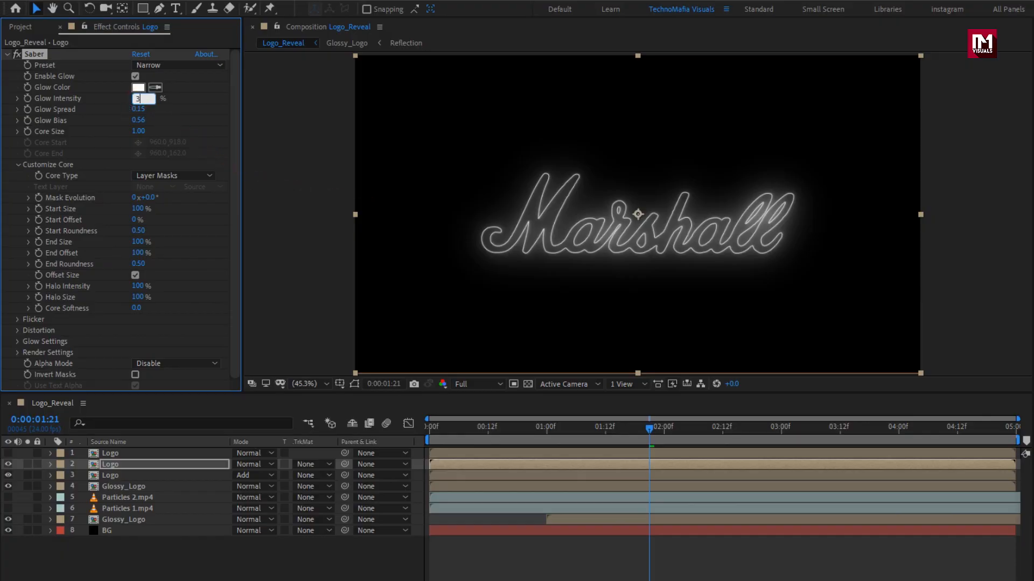
type("0")
key("Tab")
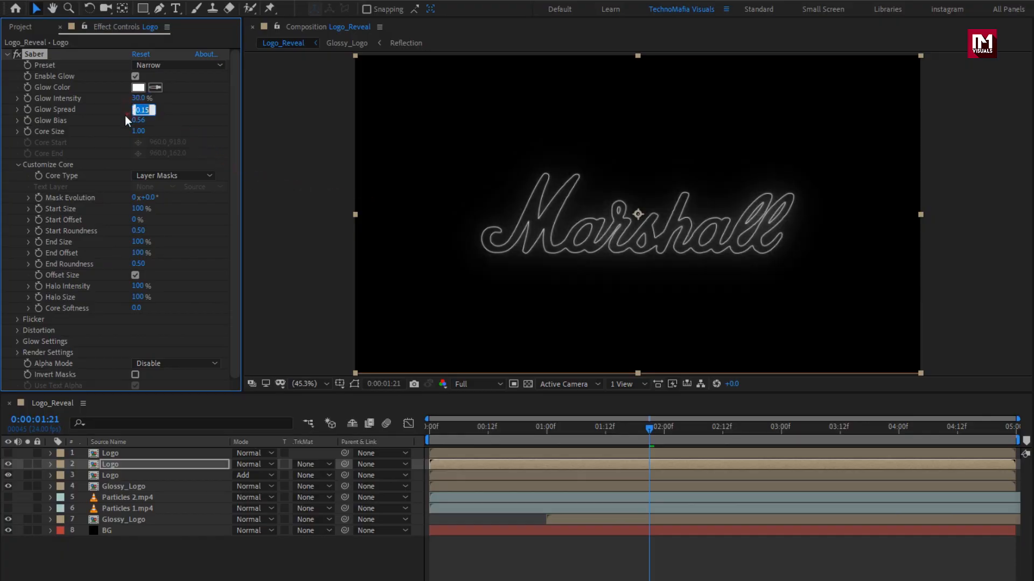
type("0.18")
- Keyframe Saber's Start Size at 50% at 0:00:02:00 and at 0% at 0:00:00:00
left_click_drag(514, 438, 664, 430)
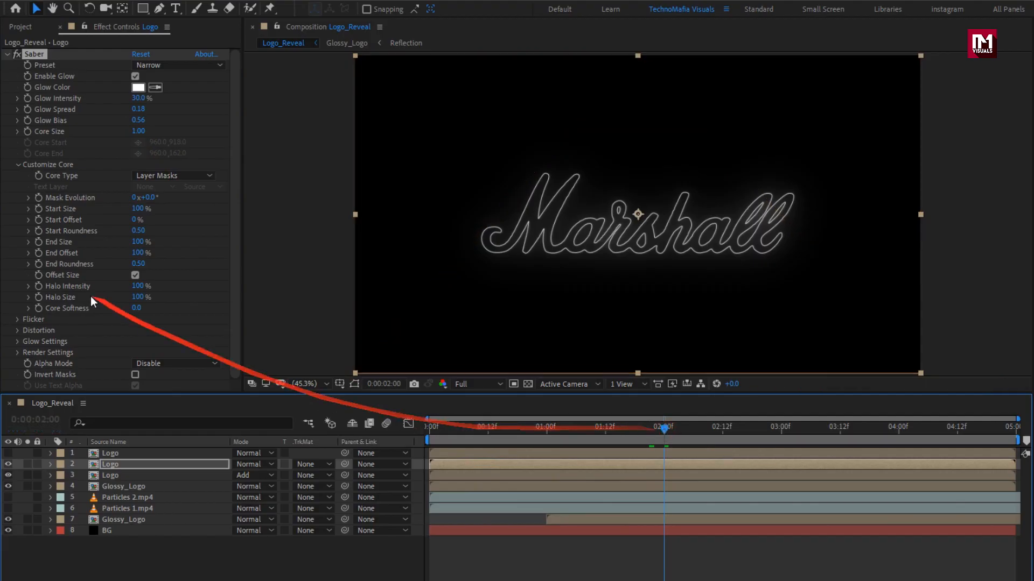
left_click(39, 209)
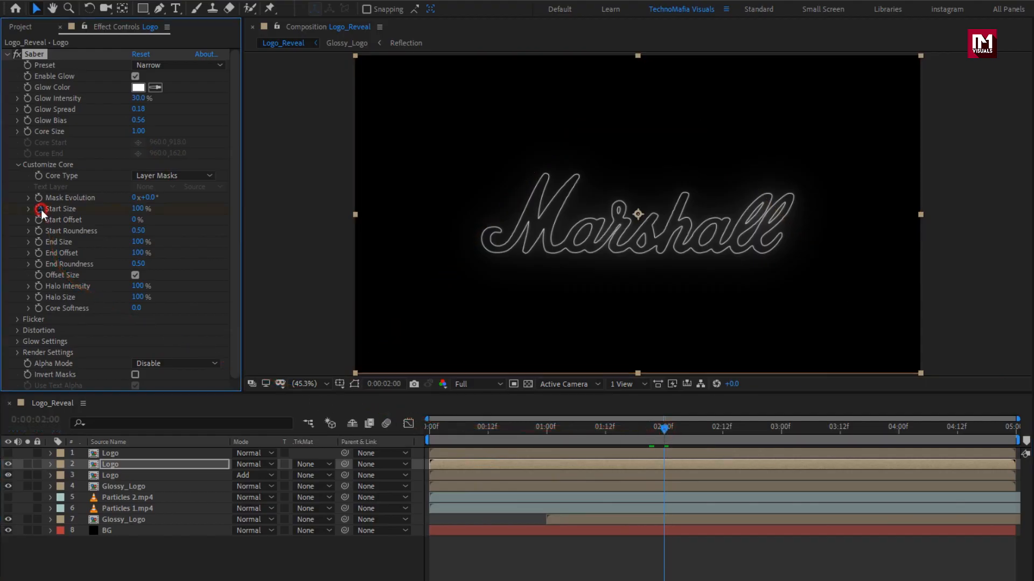
left_click(137, 209)
type("50")
key("Return")
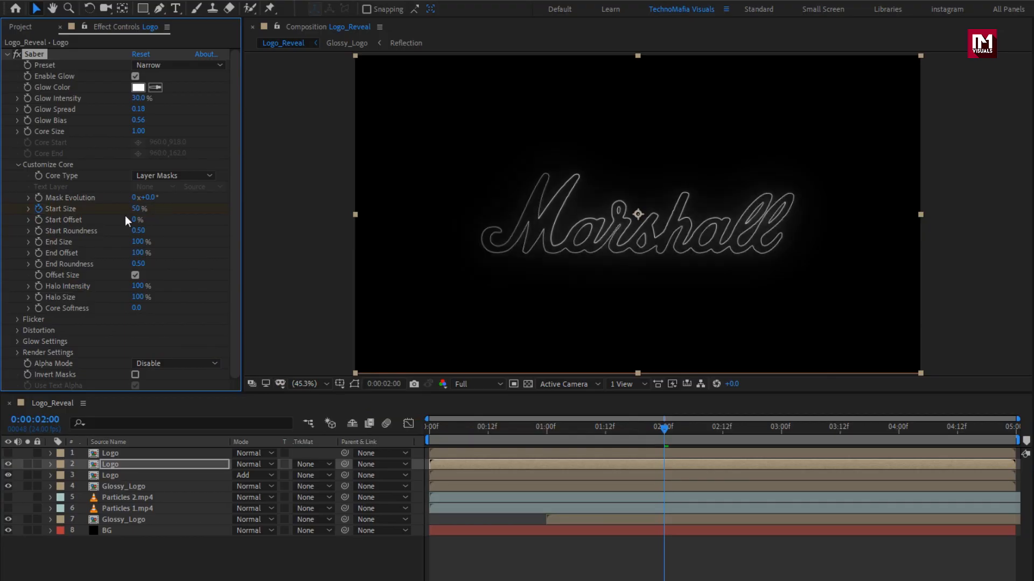
left_click(433, 431)
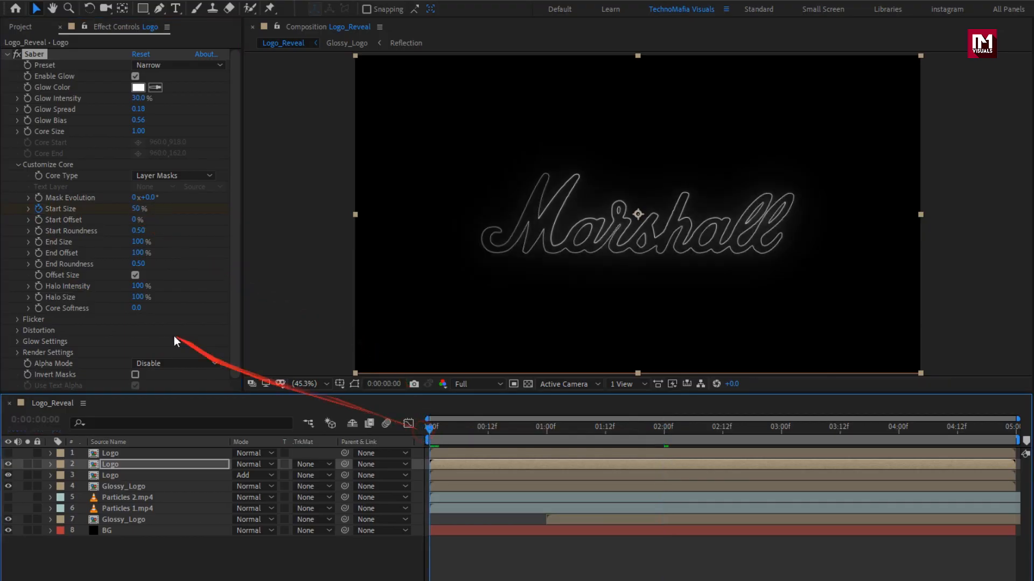
left_click(137, 209)
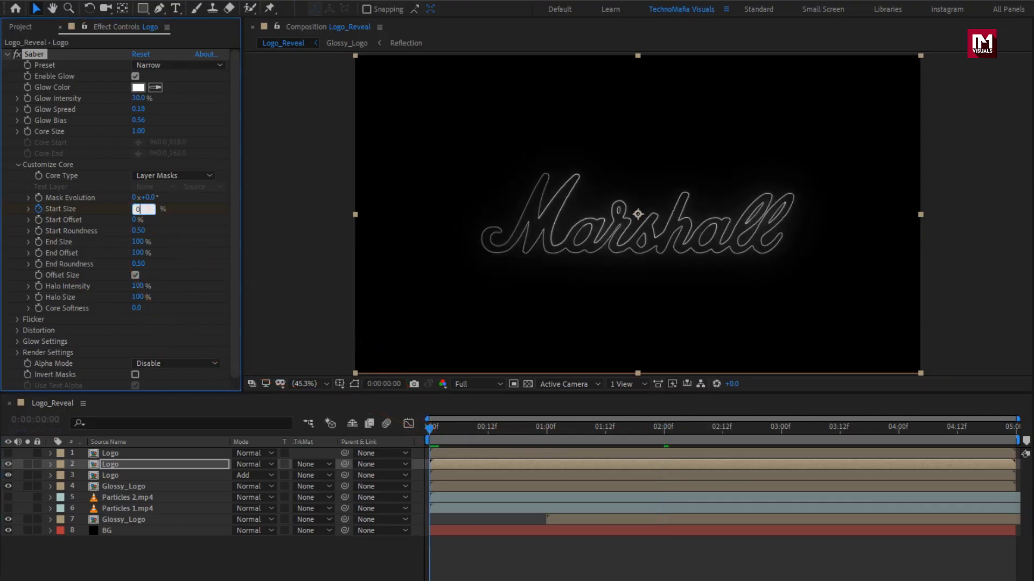
type("0")
key("Return")
- Keyframe Saber's Start Offset at 0% at 0:00:02:00 and at 50% at 0:00:04:00
left_click_drag(531, 426, 667, 435)
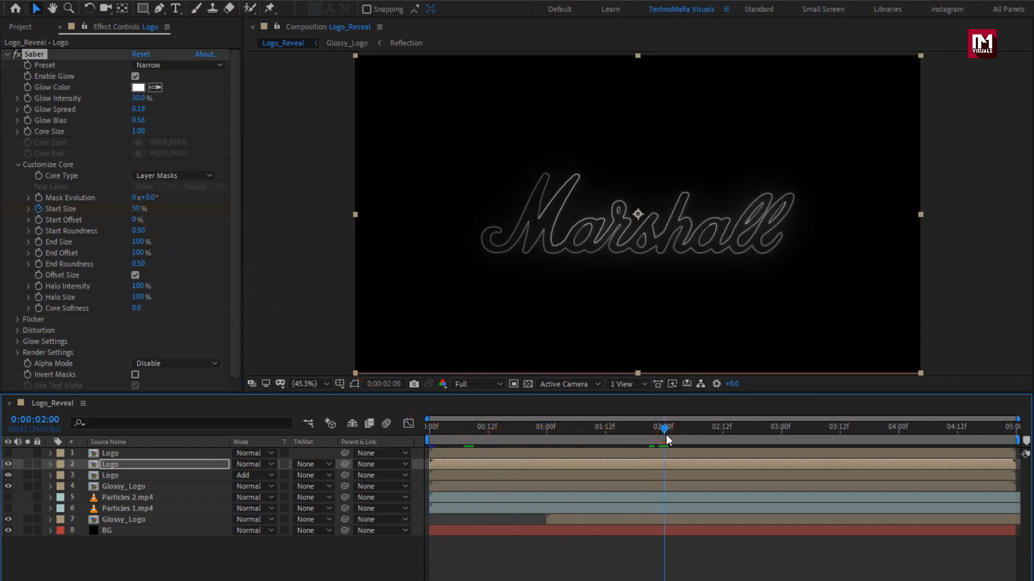
left_click(44, 222)
left_click(876, 426)
left_click_drag(877, 426, 899, 428)
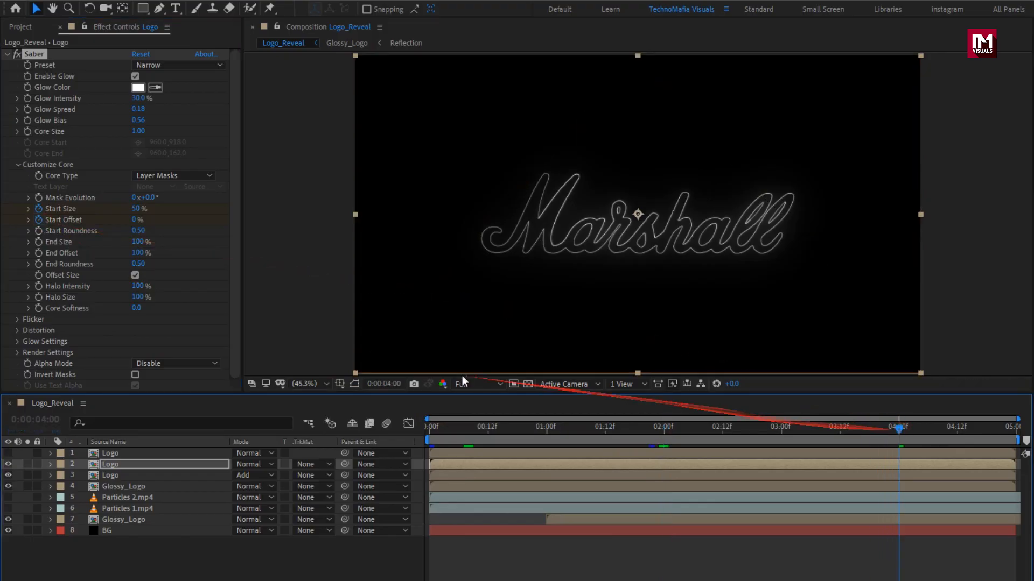
left_click(133, 220)
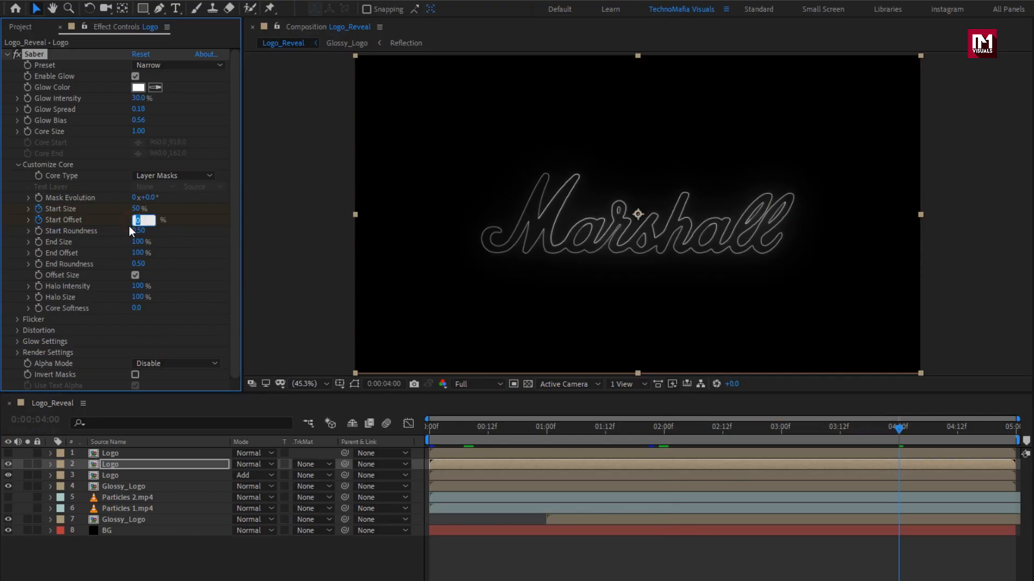
type("50")
key("Return")
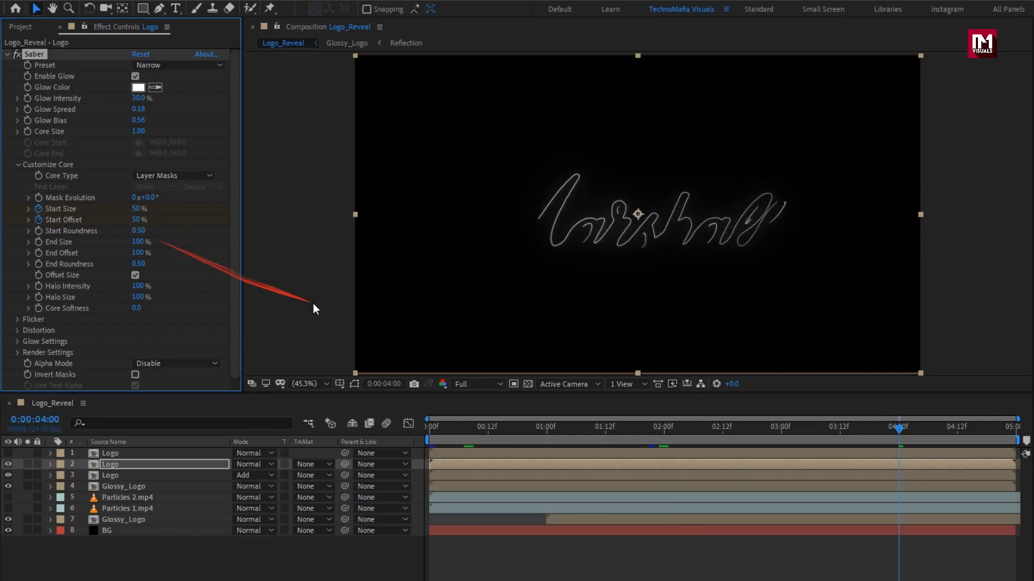
- Keyframe Saber's End Size at 50% at 0:00:02:00 and at 0% at 0:00:00:00
left_click_drag(643, 431, 663, 429)
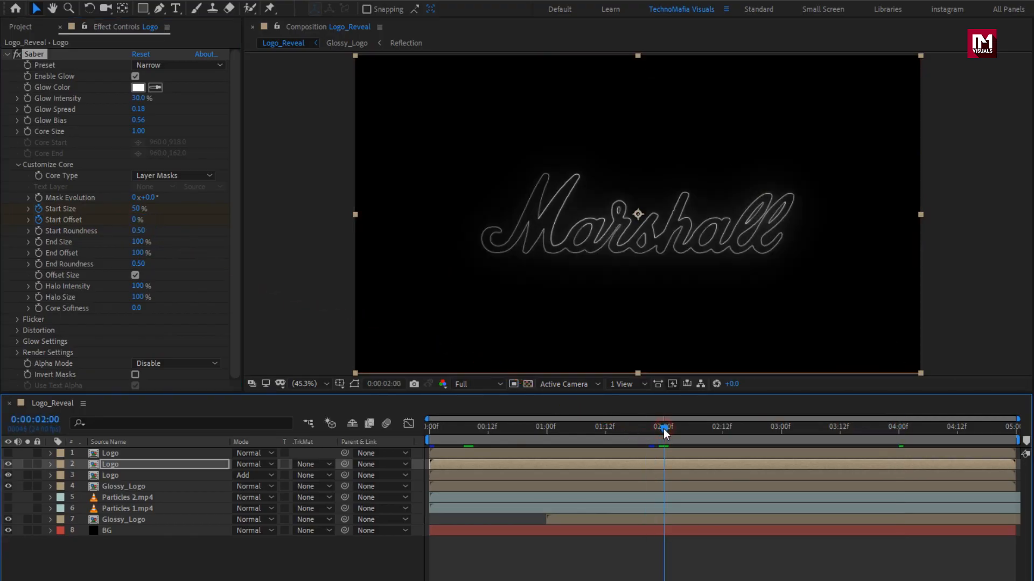
left_click(34, 244)
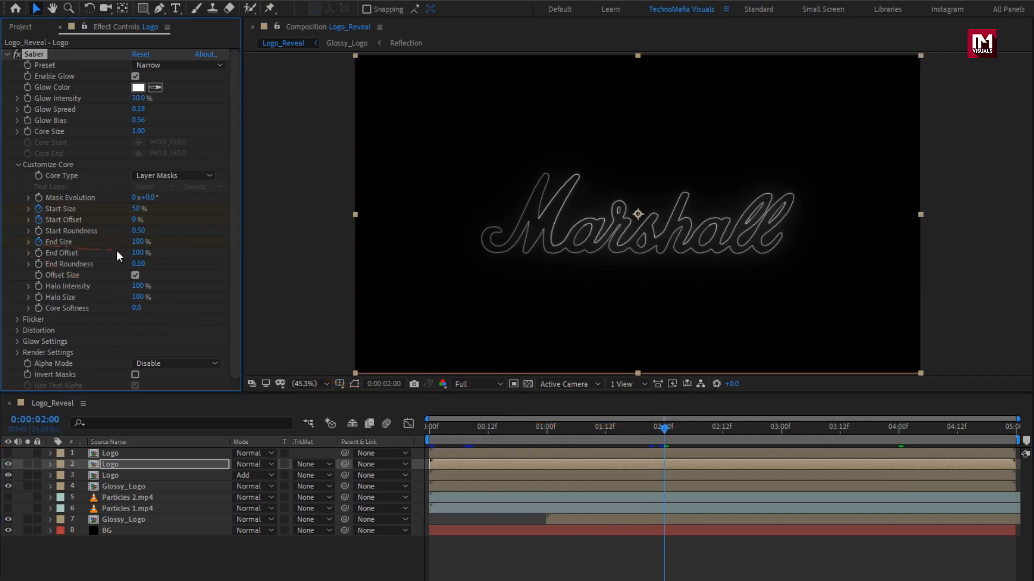
type("50")
key("Return")
left_click(434, 434)
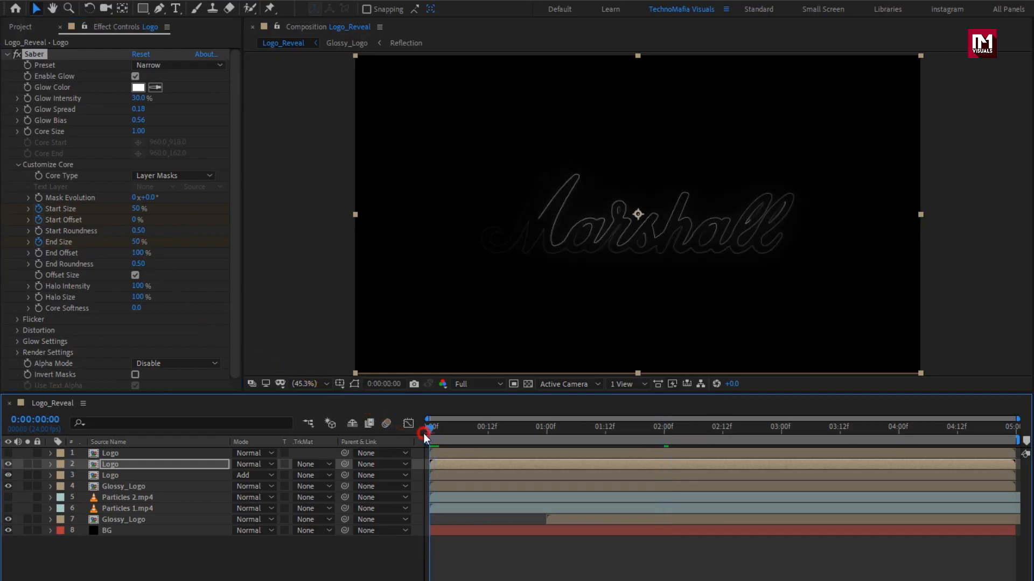
left_click(137, 241)
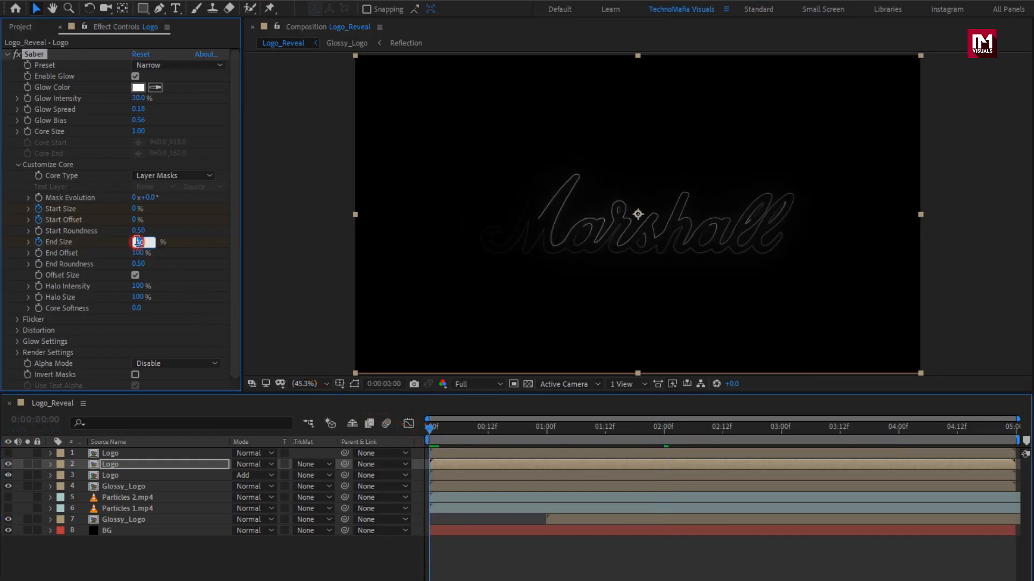
type("0")
key("Return")
- Add an End Size keyframe of 0% at 0:00:04:00
left_click_drag(781, 436, 899, 435)
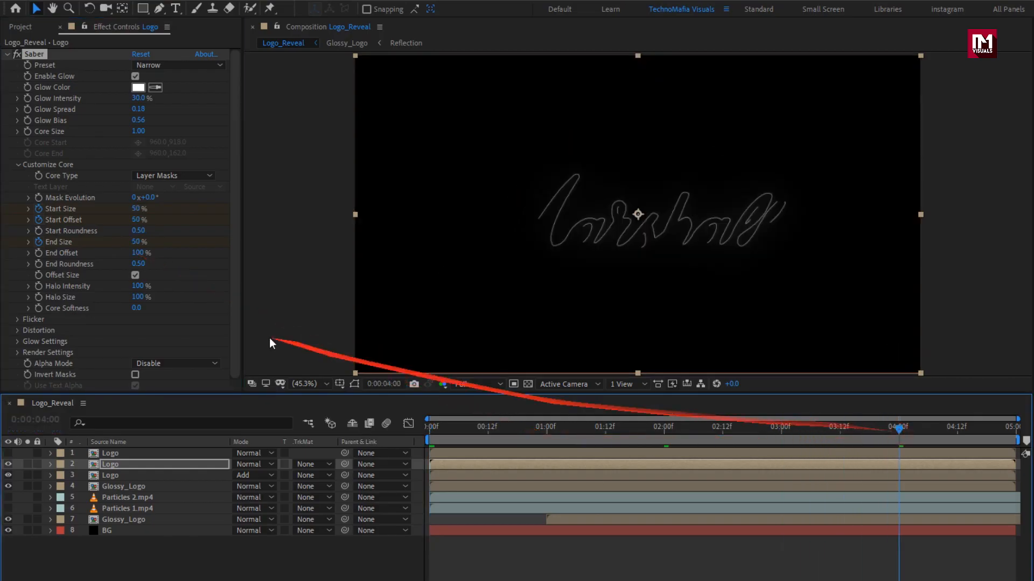
left_click_drag(135, 242, 140, 245)
left_click(139, 244)
type("0")
key("Return")
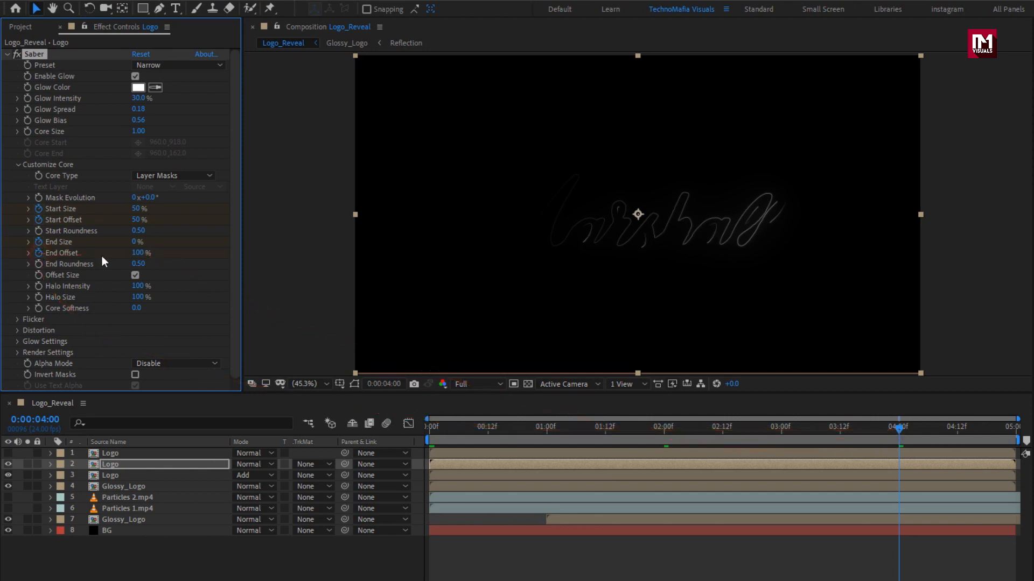
- Keyframe Saber's End Offset at 50% at 0:00:04:00 and 0% at 0:00:00:00, and check the outline animation at 0:00:01:21
left_click(137, 253)
key("Return")
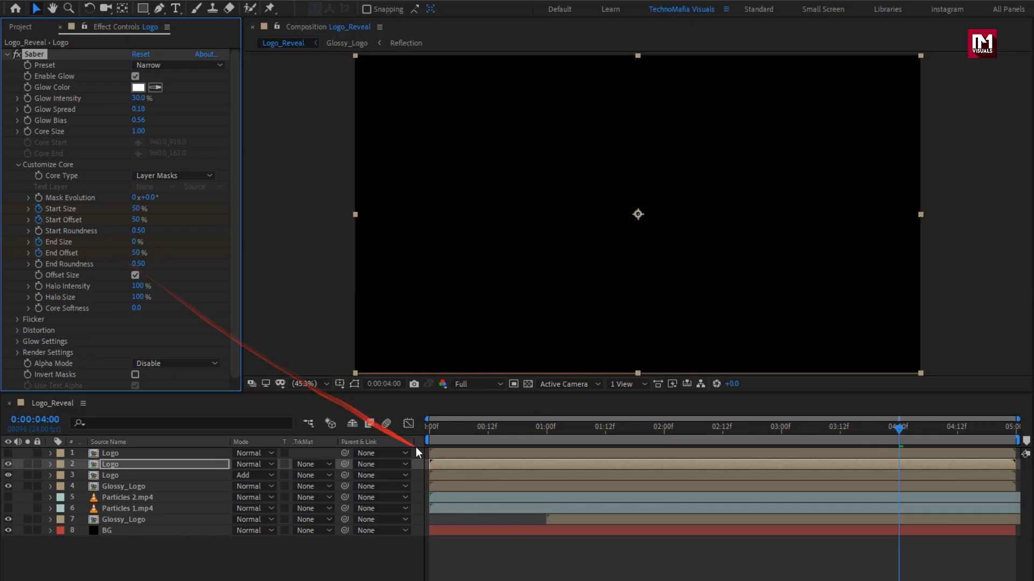
left_click(426, 429)
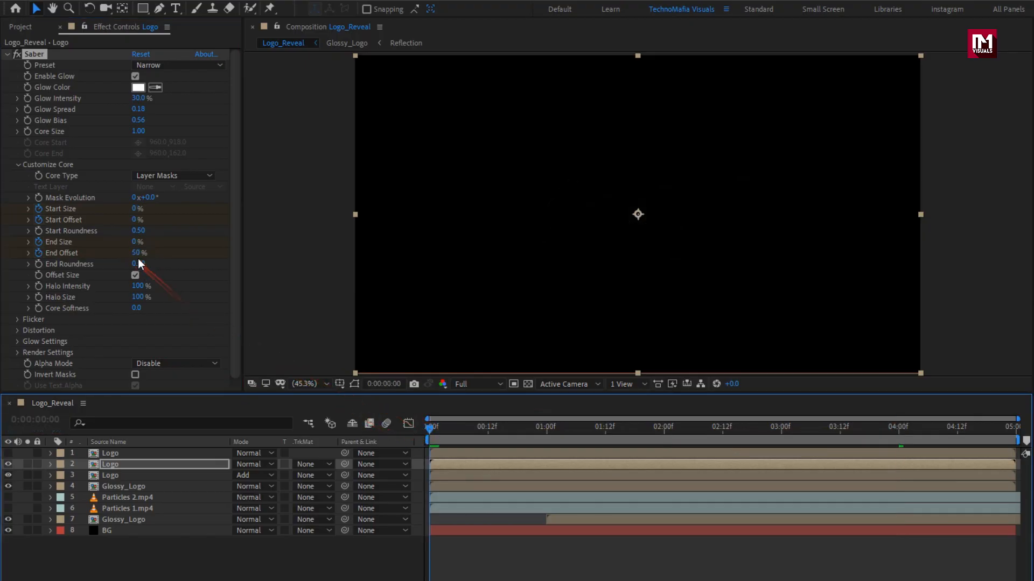
left_click(137, 257)
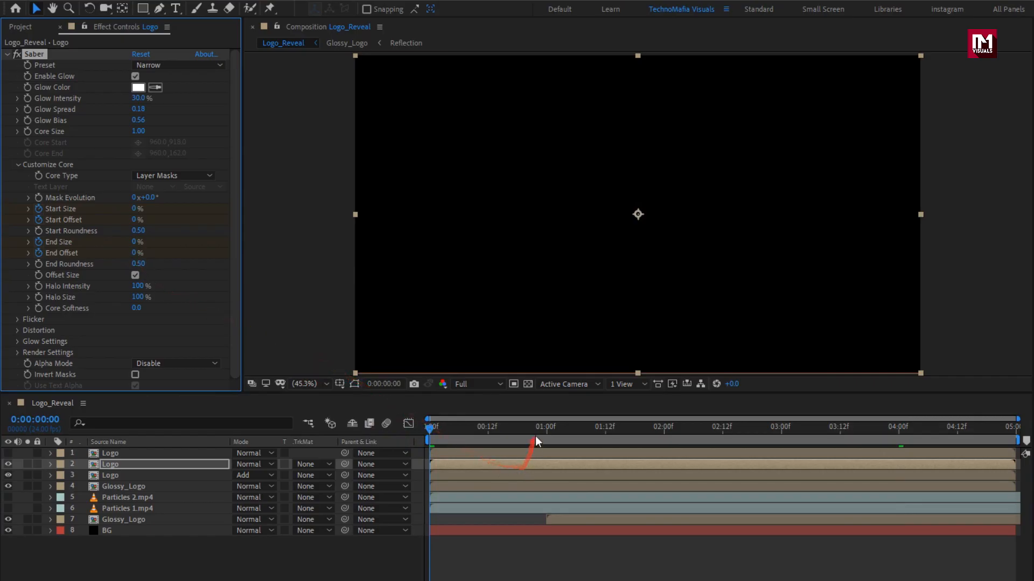
left_click_drag(539, 425, 648, 425)
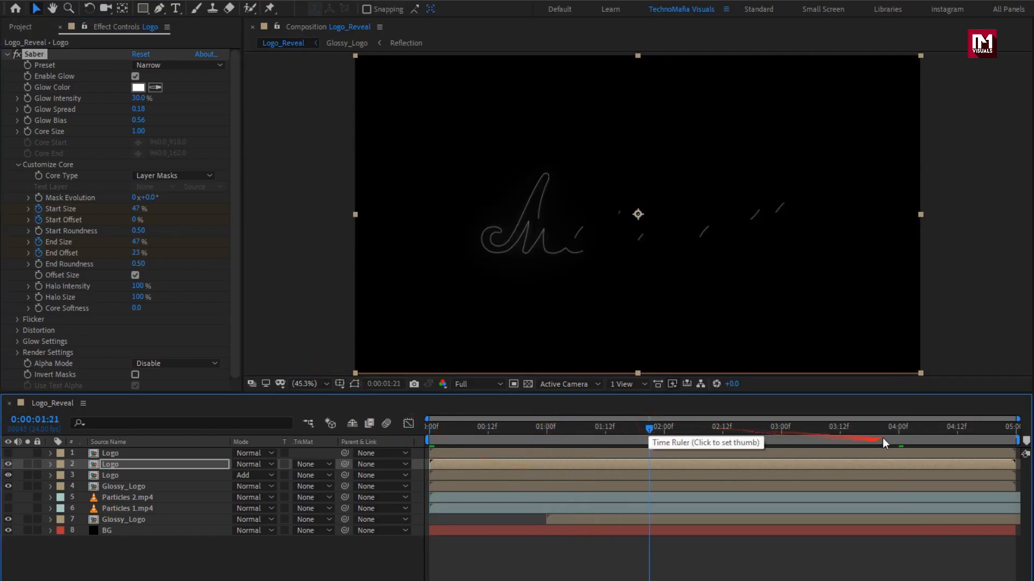
left_click(899, 431)
- Keyframe Saber's Mask Evolution from 0 revolutions at 0:00:00:00 to 2 revolutions at 0:00:04:00
left_click_drag(883, 431, 422, 429)
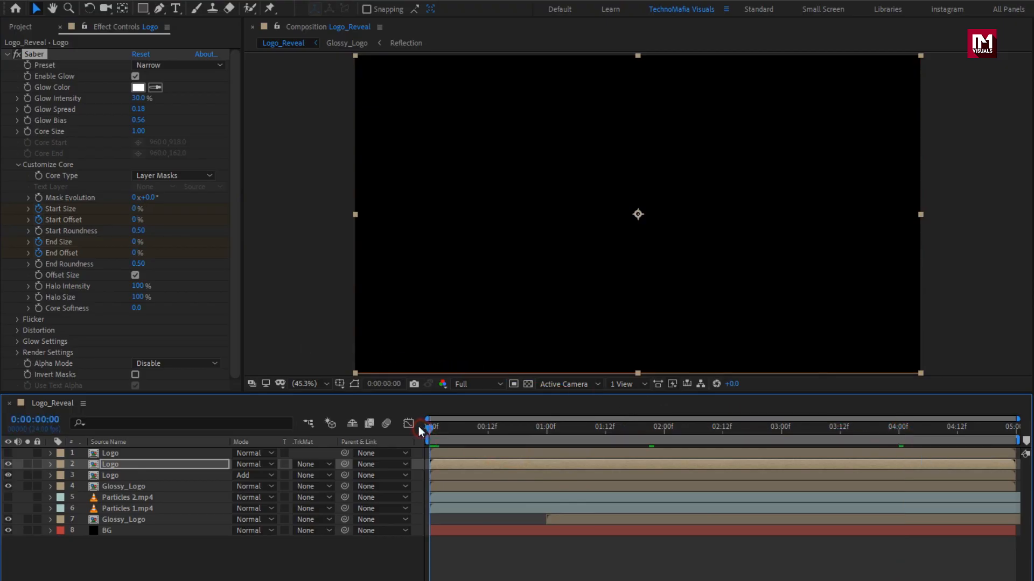
left_click(40, 197)
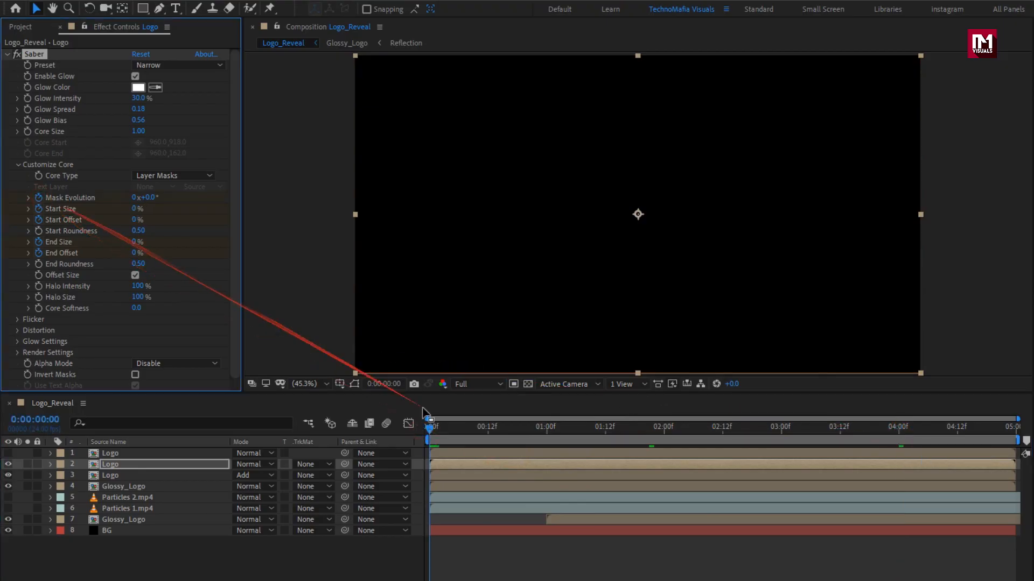
left_click_drag(473, 431, 900, 437)
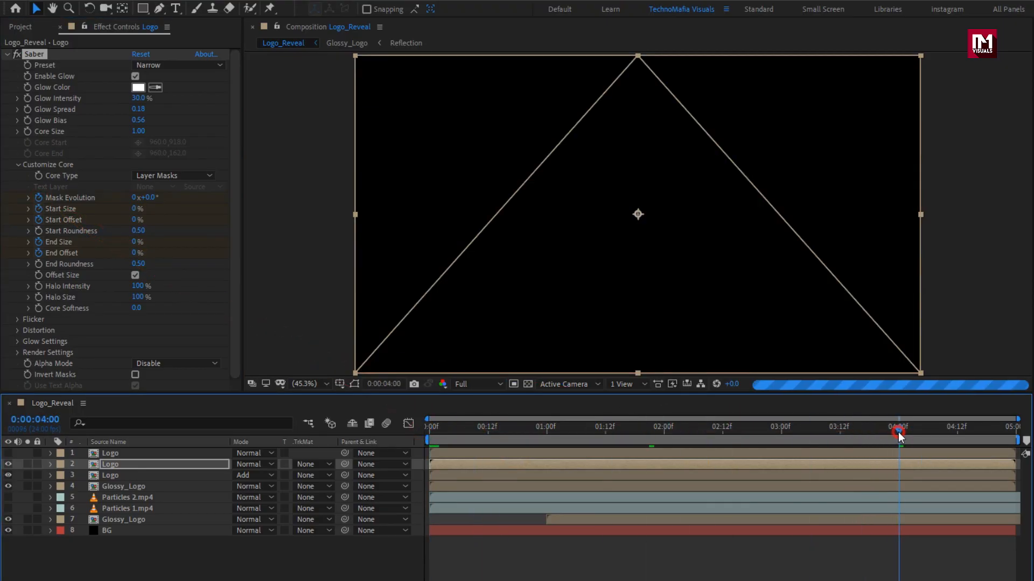
left_click(134, 198)
type("2")
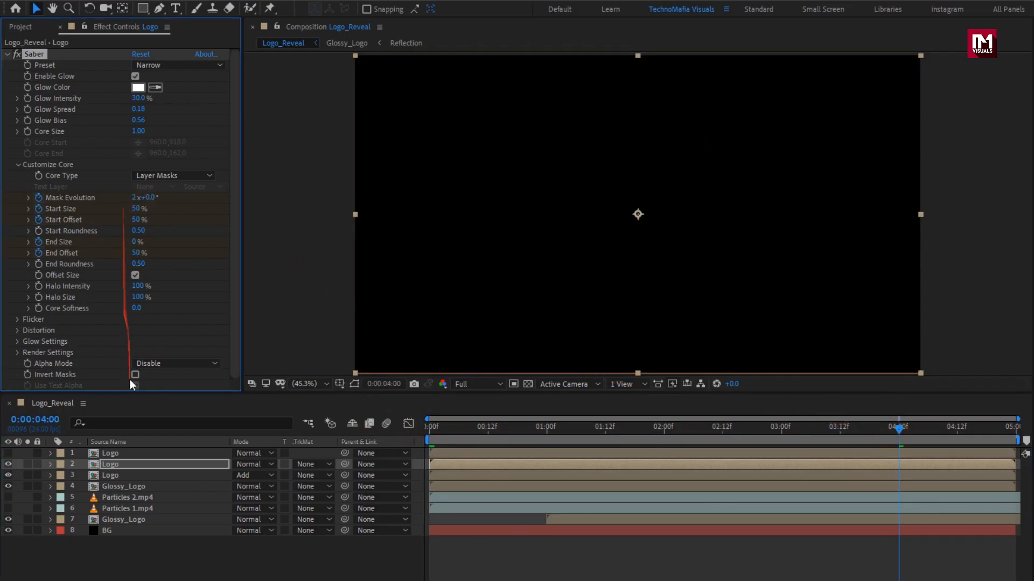
- Reveal the row 2 Logo layer's keyframes and apply Easy Ease to both Start Size keyframes
type("u")
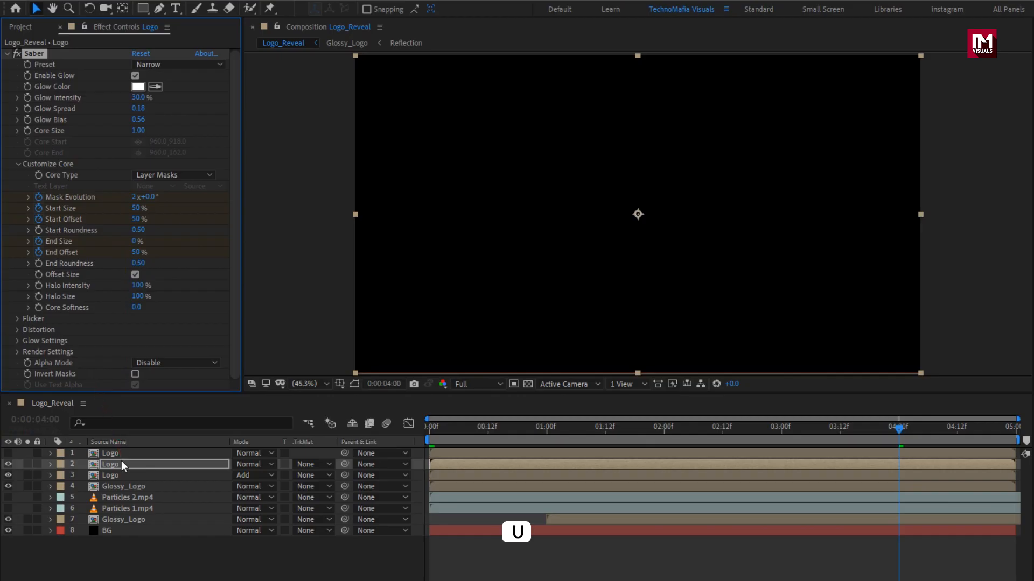
left_click(122, 463)
key("u")
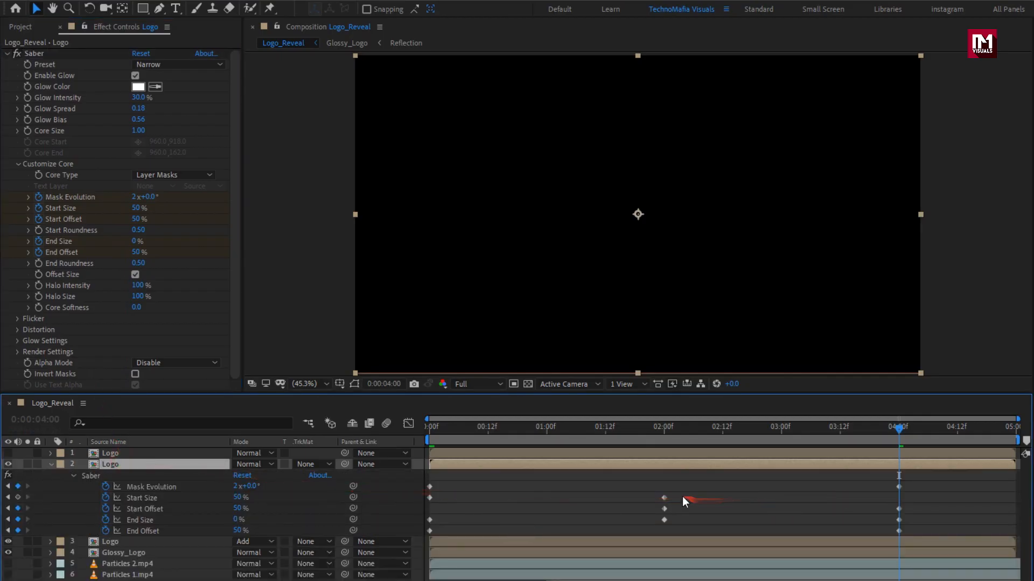
left_click(522, 494)
left_click_drag(522, 495, 422, 501)
right_click(431, 498)
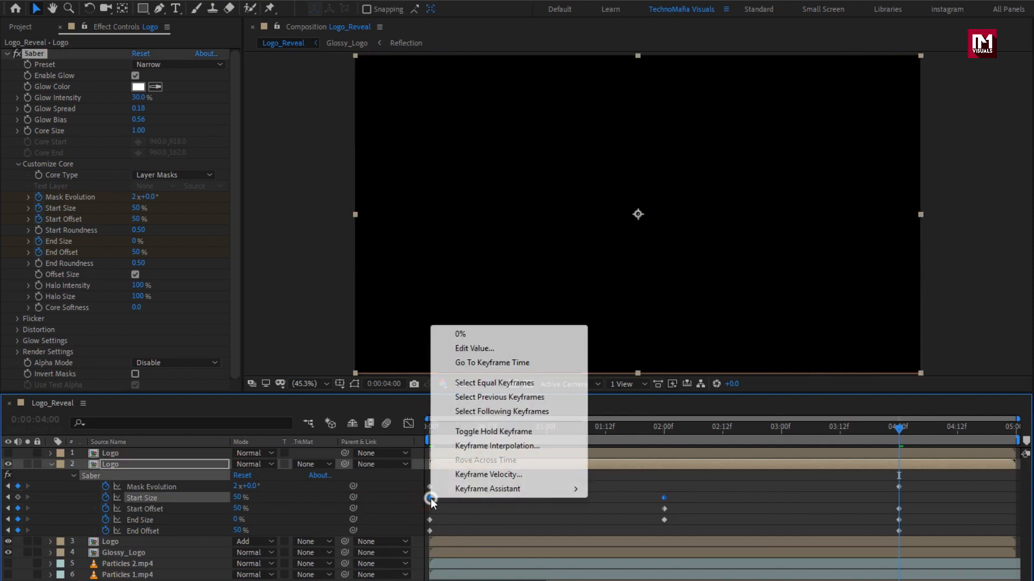
mouse_move(505, 490)
left_click(563, 535)
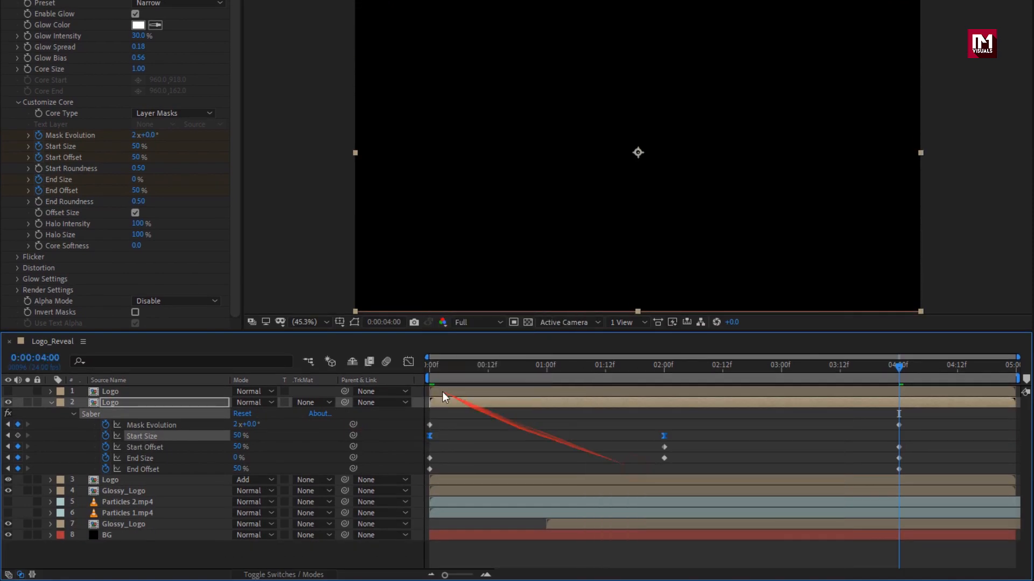
- Reshape the Start Size speed graph so the speed peaks early and eases out slowly towards 0:00:02:00
left_click(416, 361)
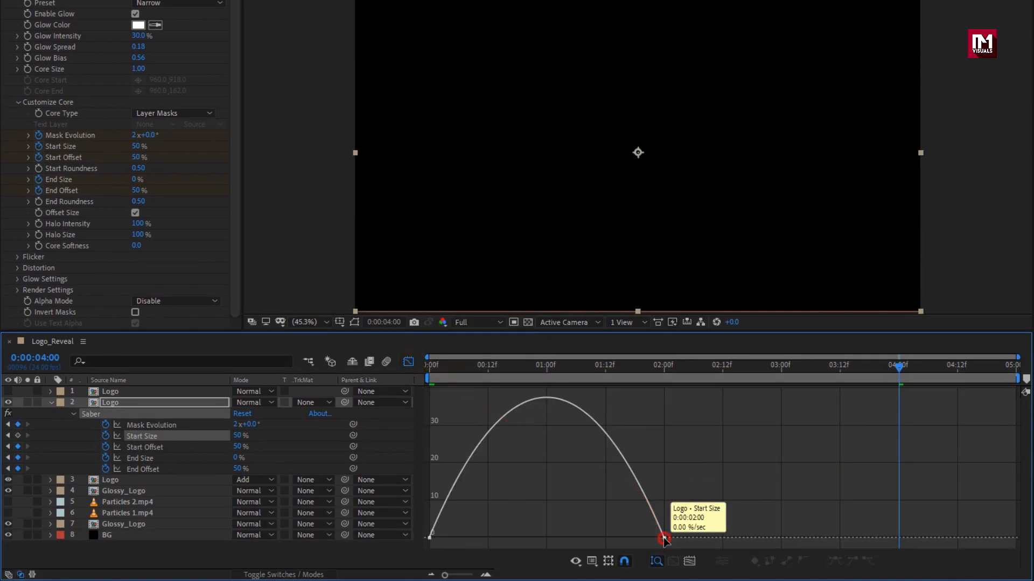
left_click_drag(625, 538, 458, 538)
left_click(430, 537)
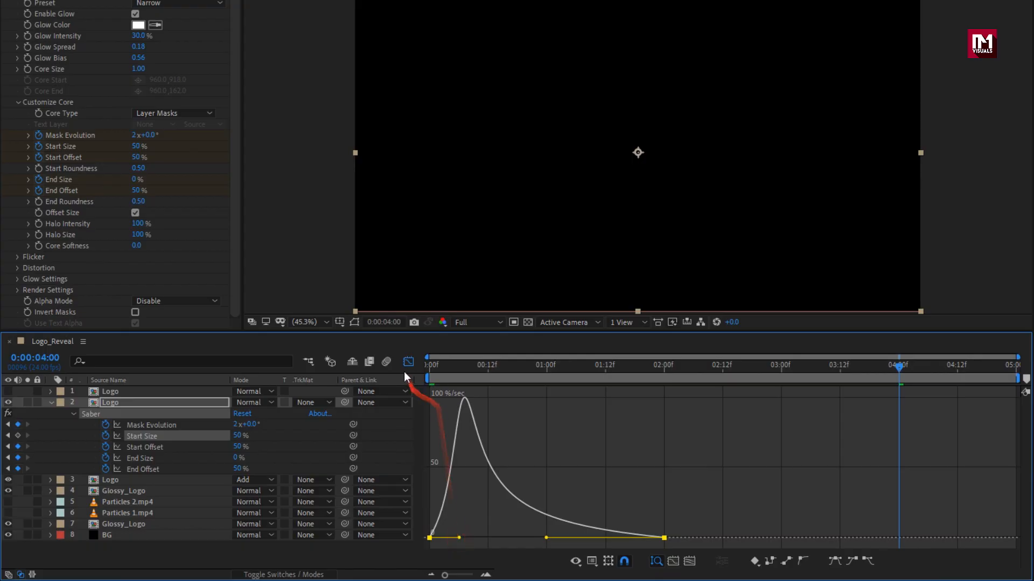
left_click(408, 362)
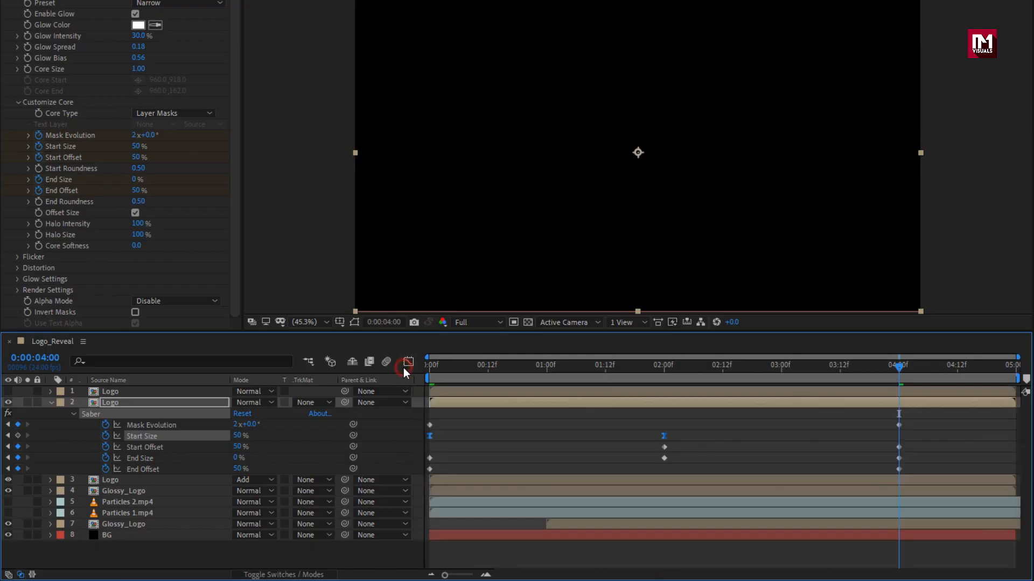
- Apply Easy Ease to all three End Size keyframes and open their speed graph
left_click(665, 459)
left_click_drag(932, 465, 403, 462)
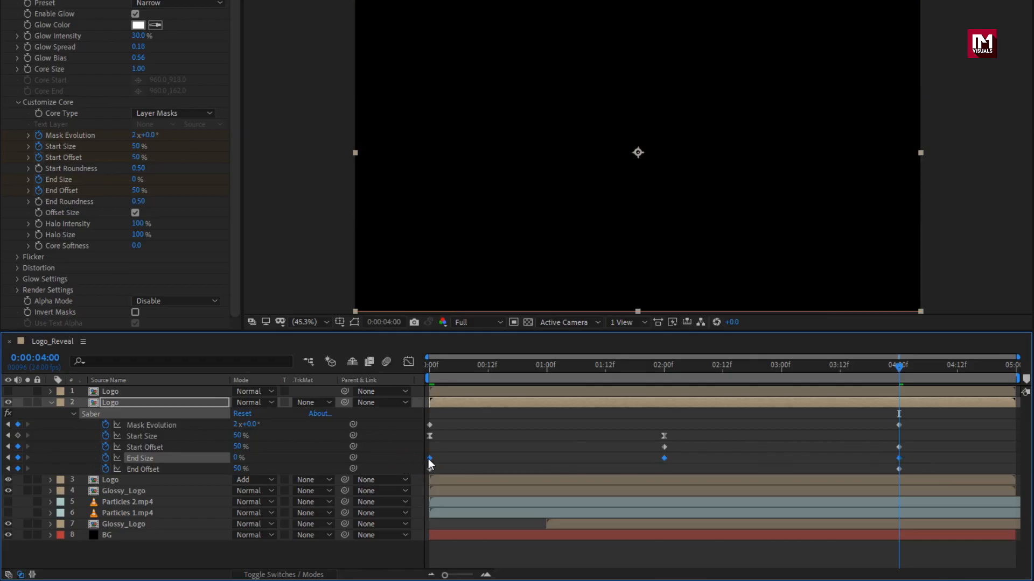
right_click(428, 459)
mouse_move(501, 449)
left_click(624, 492)
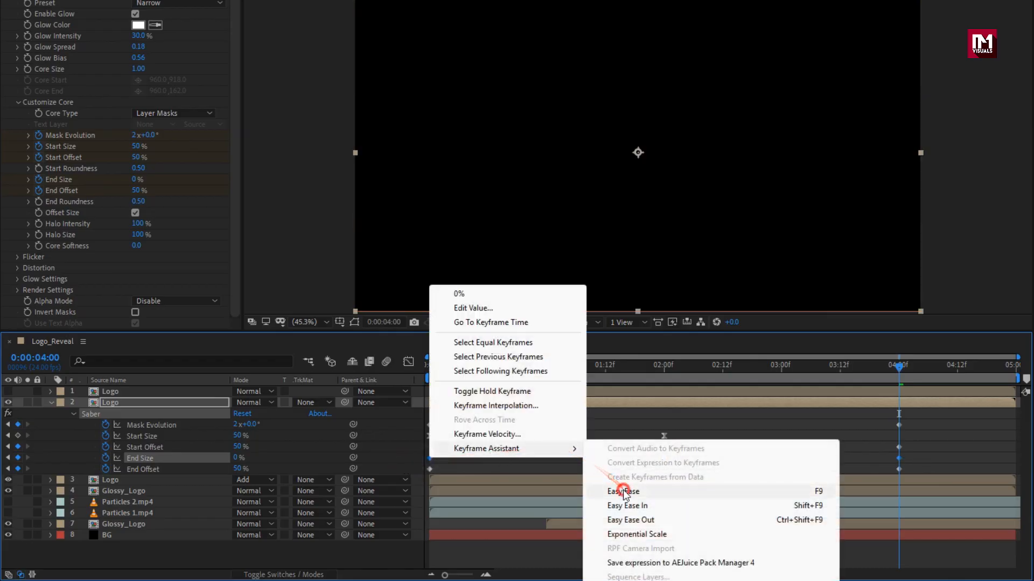
left_click(413, 361)
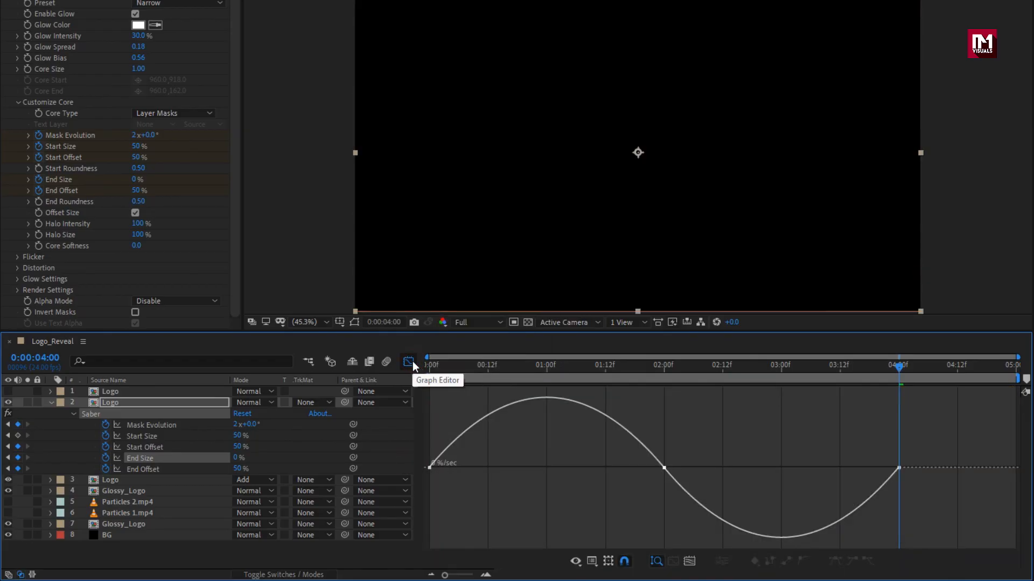
- Reshape the first half of the End Size speed graph so the speed peaks early and eases out slowly towards 0:00:02:00
left_click(664, 468)
left_click_drag(627, 467, 516, 467)
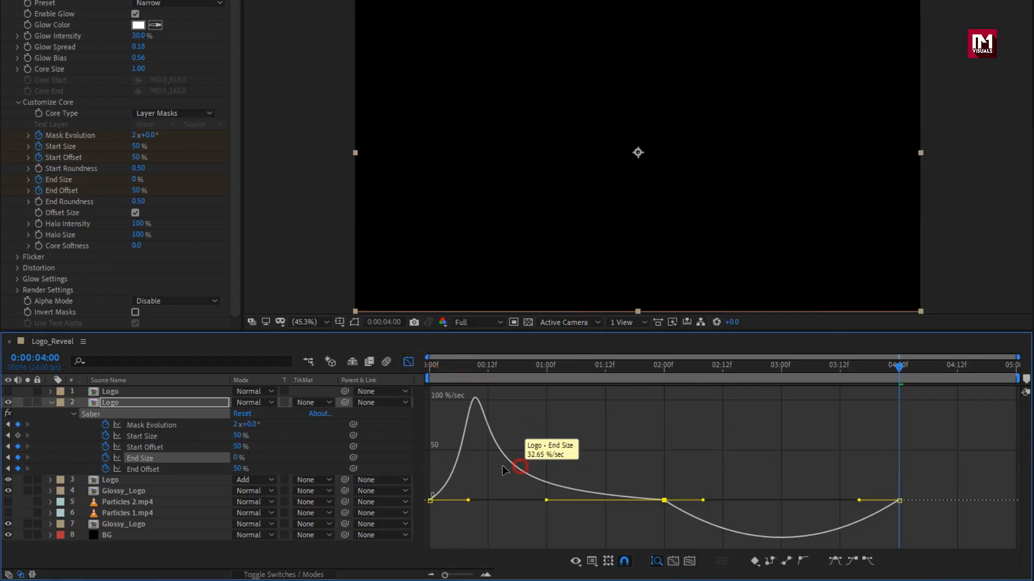
left_click_drag(468, 501, 451, 503)
left_click(409, 366)
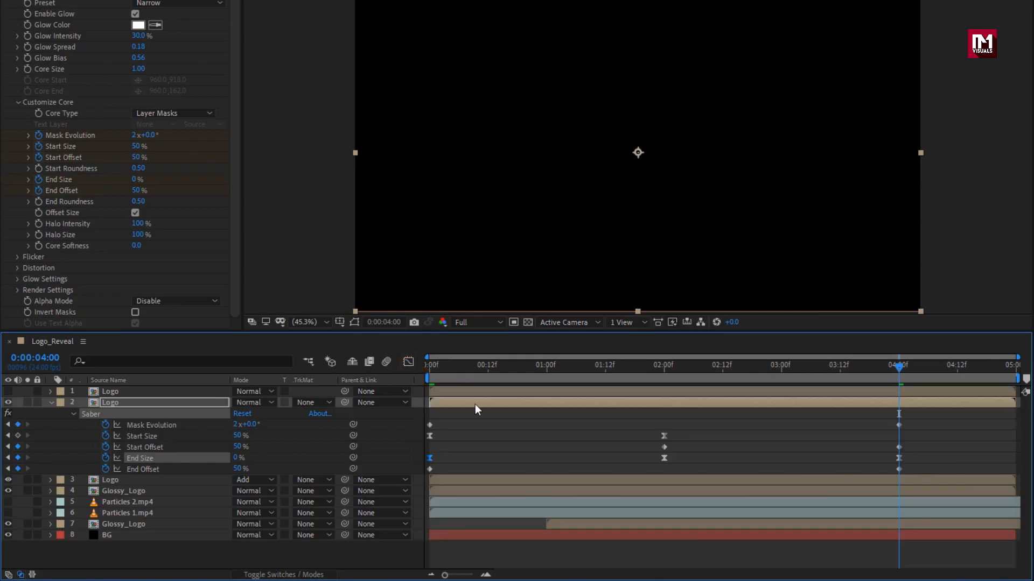
- Apply Easy Ease to both End Offset keyframes of the row 2 Logo layer and collapse the layer
left_click(899, 469)
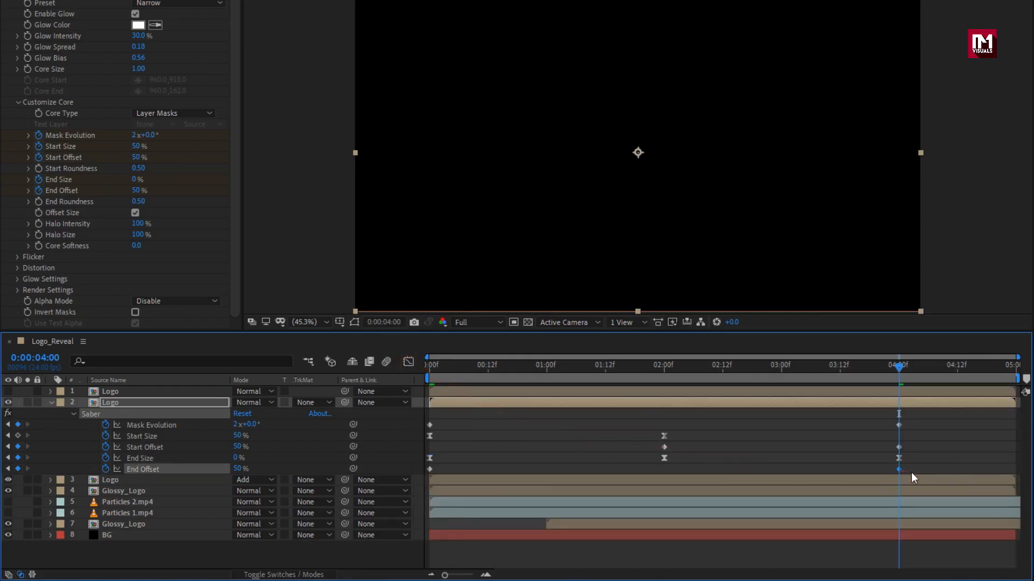
left_click_drag(911, 473, 387, 475)
right_click(429, 469)
mouse_move(542, 460)
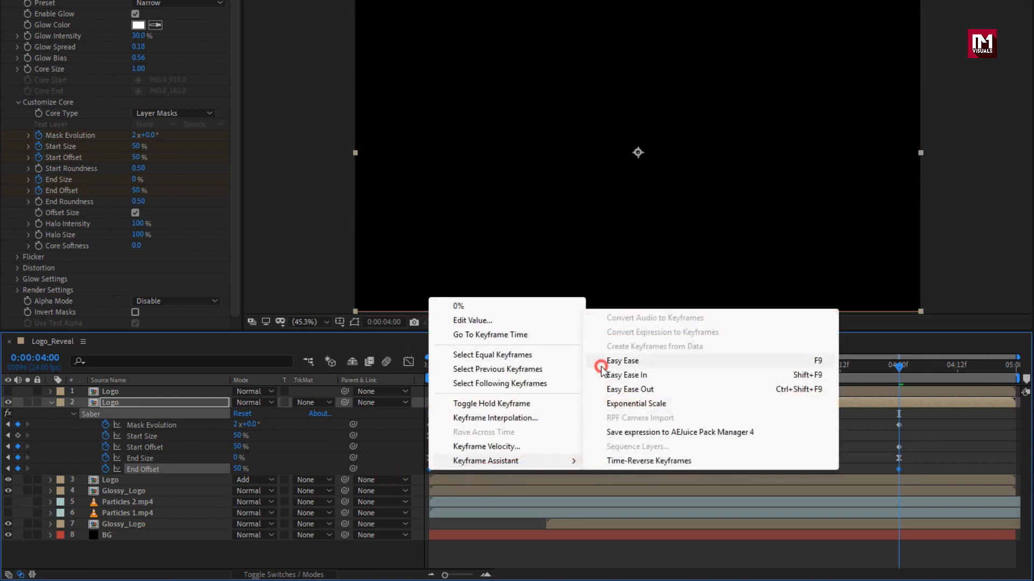
left_click(601, 360)
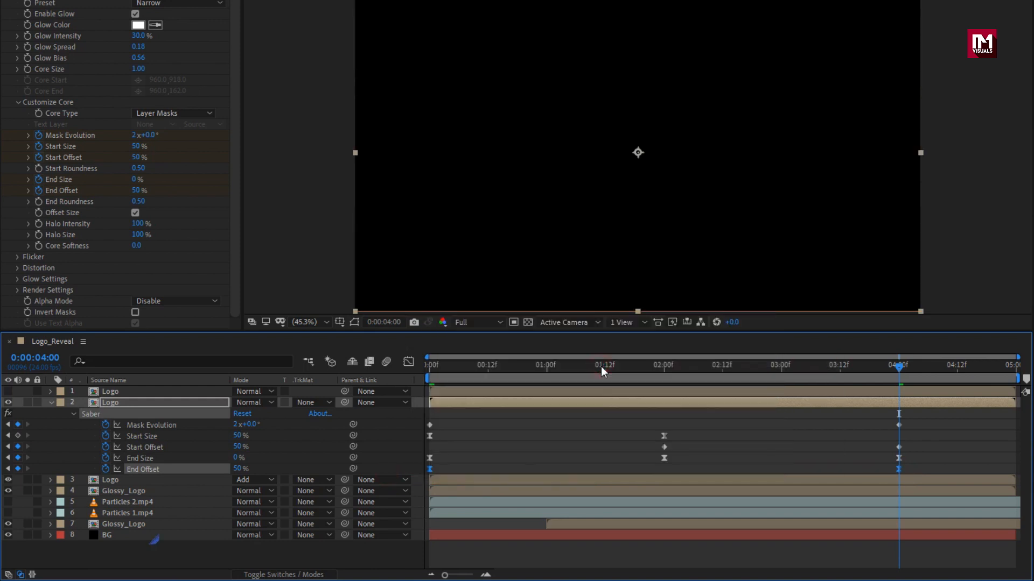
left_click(51, 403)
- Add the Stylize Glow effect to the row 2 Logo layer and set its Glow Radius to 67
left_click(117, 405)
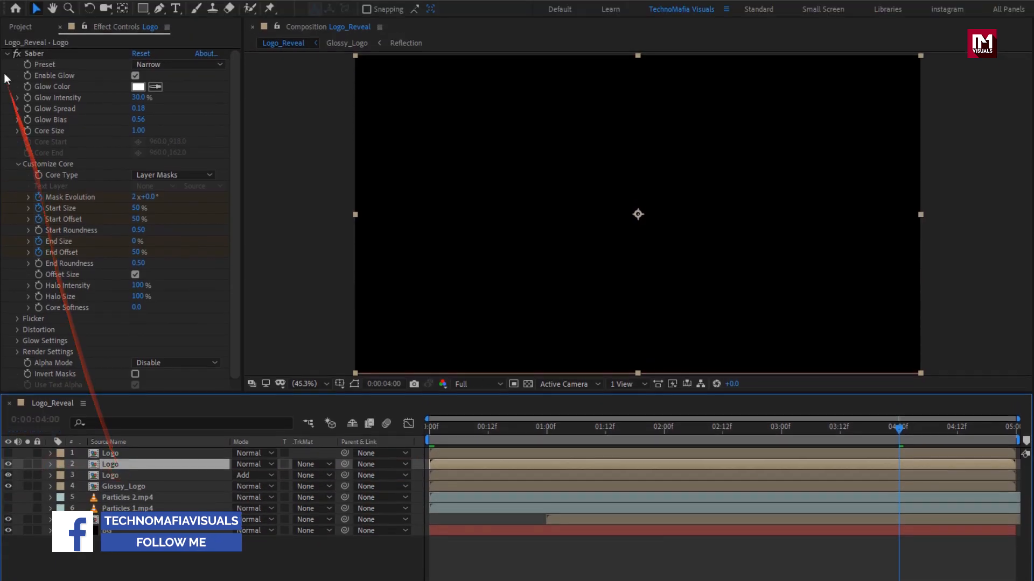
left_click(7, 29)
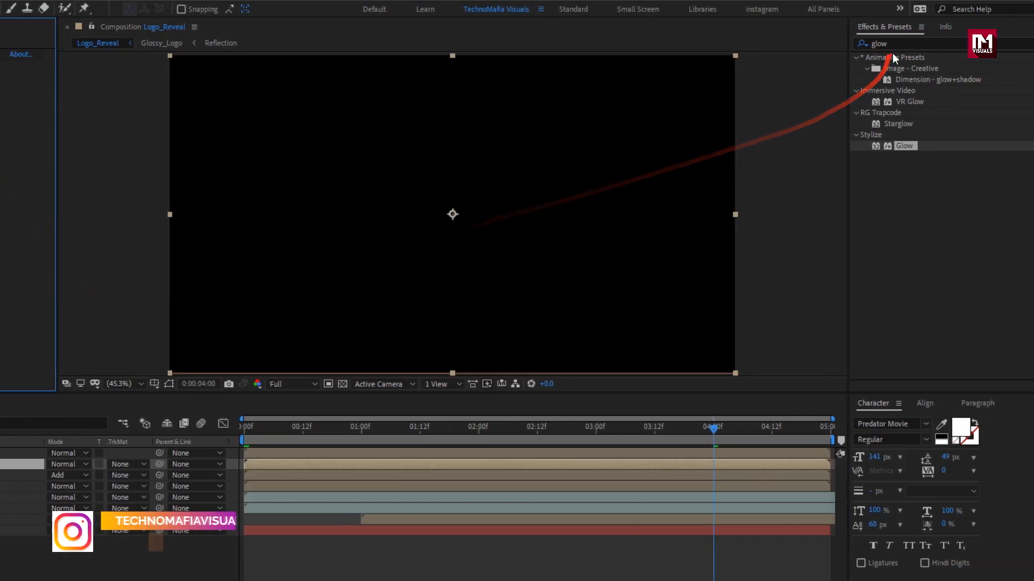
left_click_drag(893, 45, 823, 49)
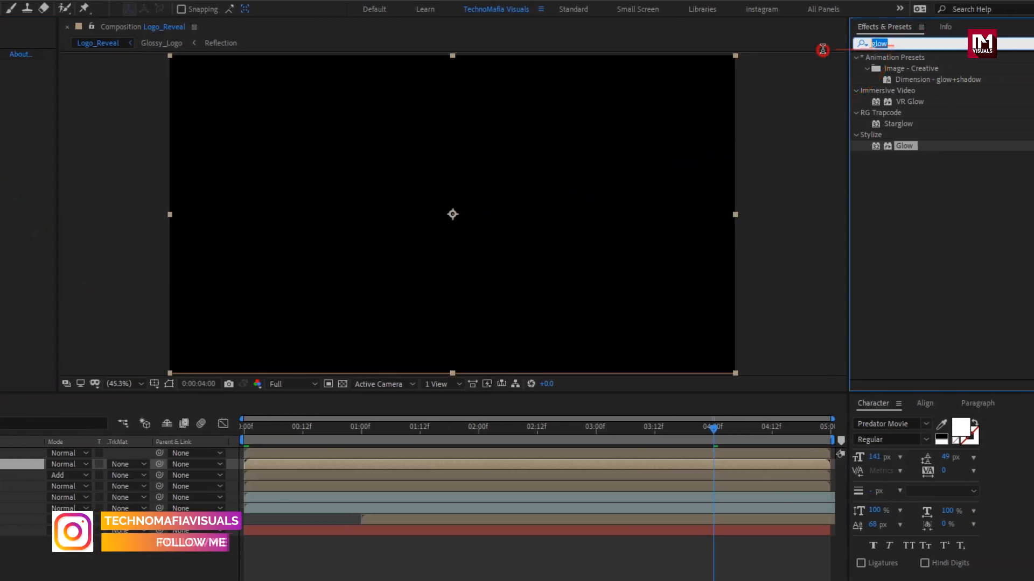
left_click(904, 146)
double_click(904, 146)
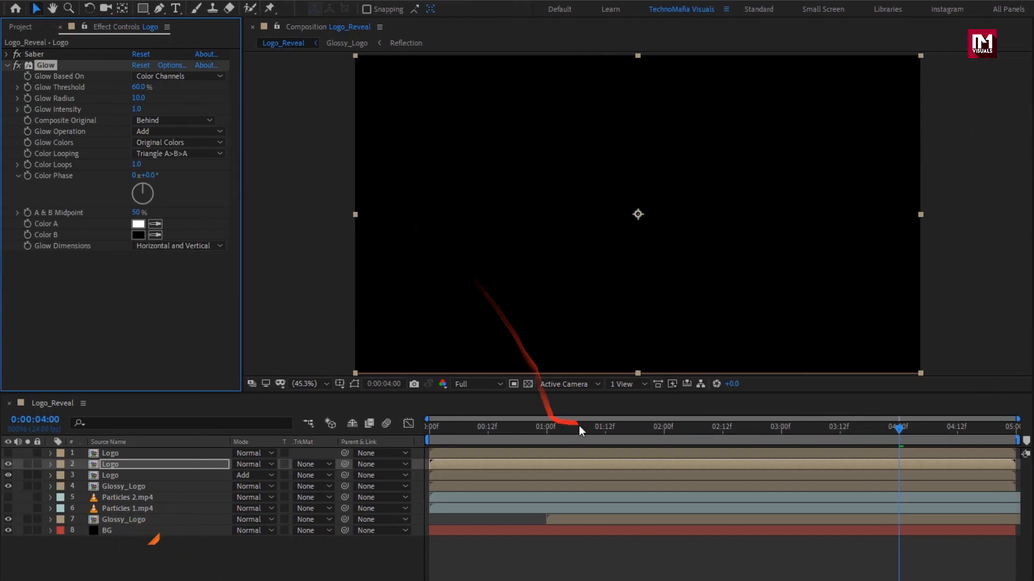
left_click(401, 426)
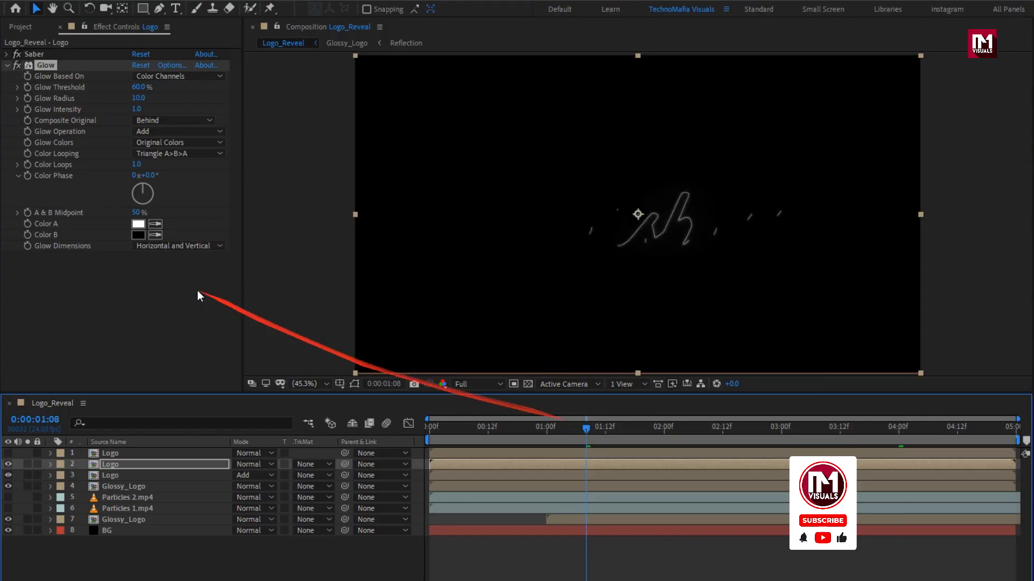
left_click(138, 98)
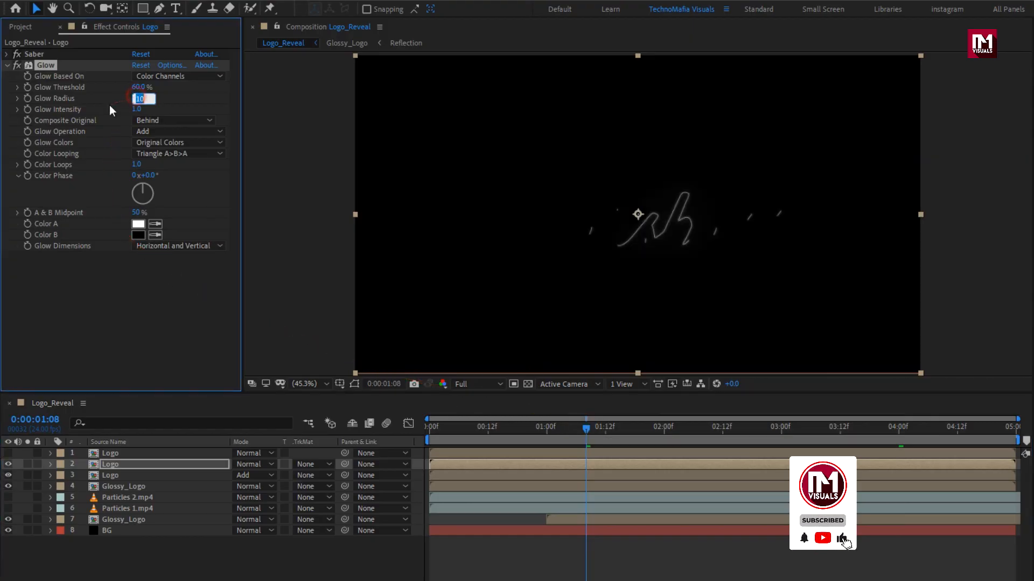
type("67")
key("Return")
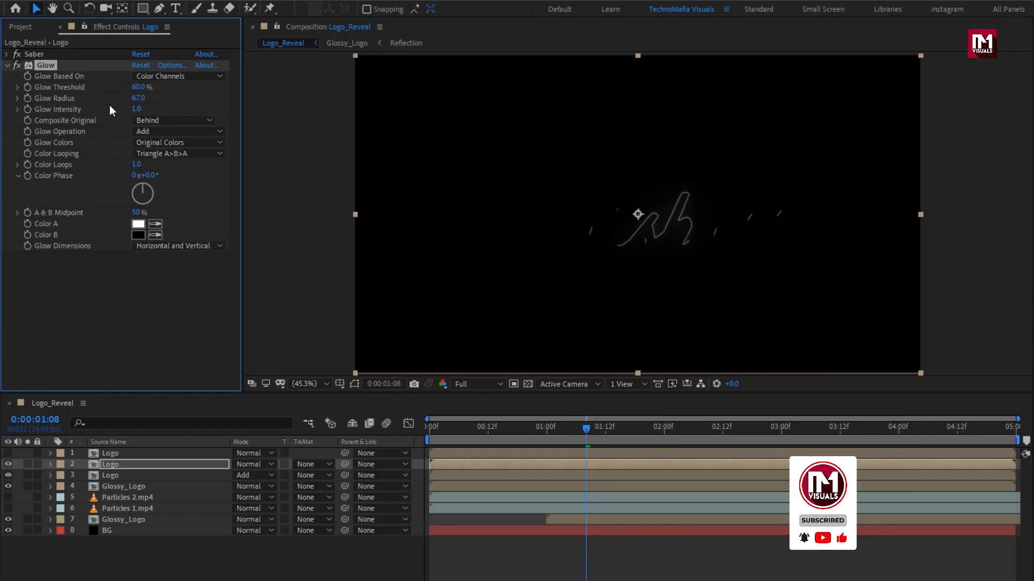
left_click(7, 65)
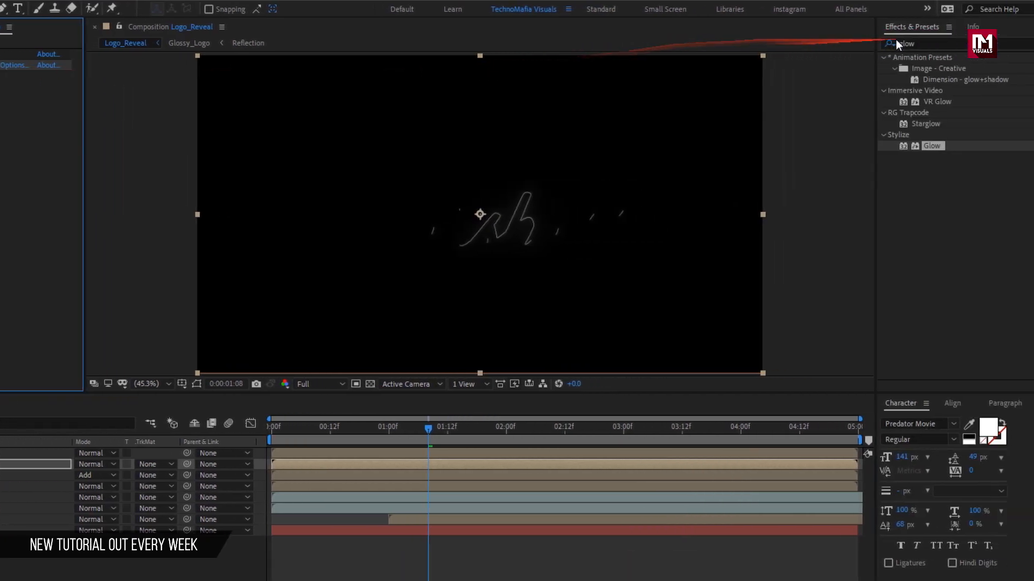
- Add a Directional Blur effect to the row 2 Logo layer with Direction 90° and Blur Length 30
left_click(896, 43)
type("dire")
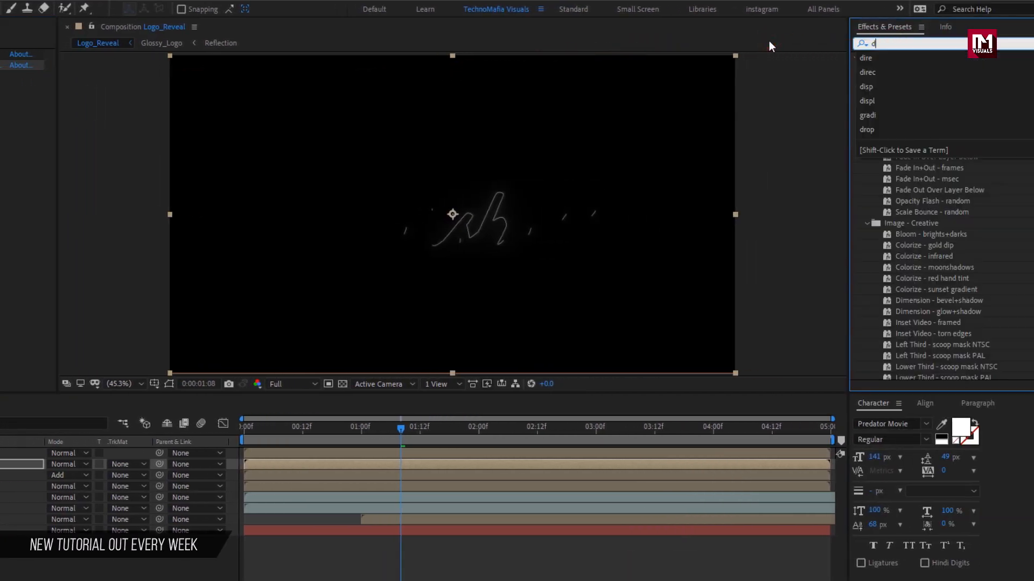
type("c")
double_click(920, 69)
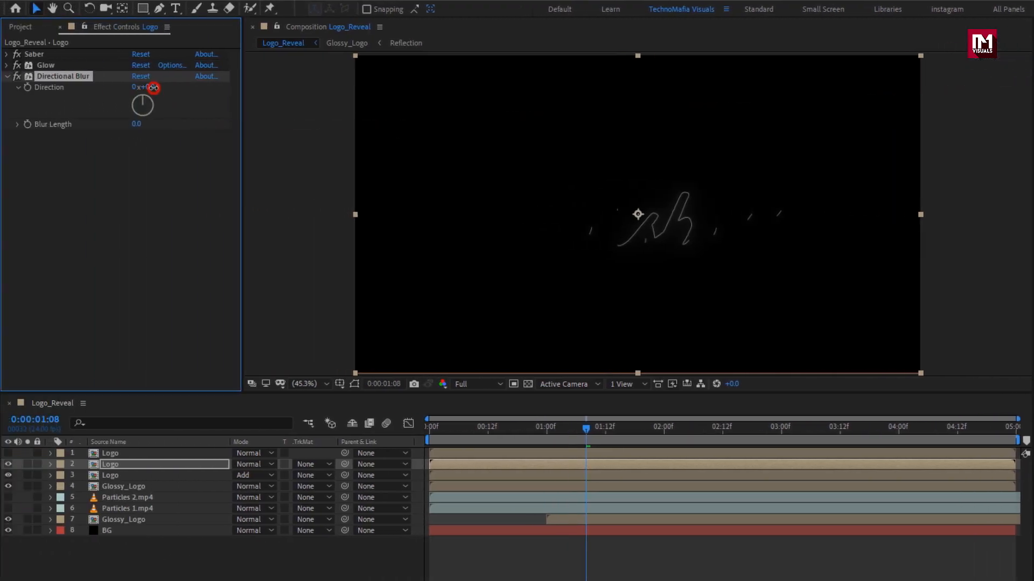
left_click(153, 87)
type("90")
key("Return")
left_click(137, 124)
type("30")
- Set Composite Settings to Transparent in the Saber render settings of the row 2 Logo layer
left_click(8, 55)
scroll(67, 296, "down", 5)
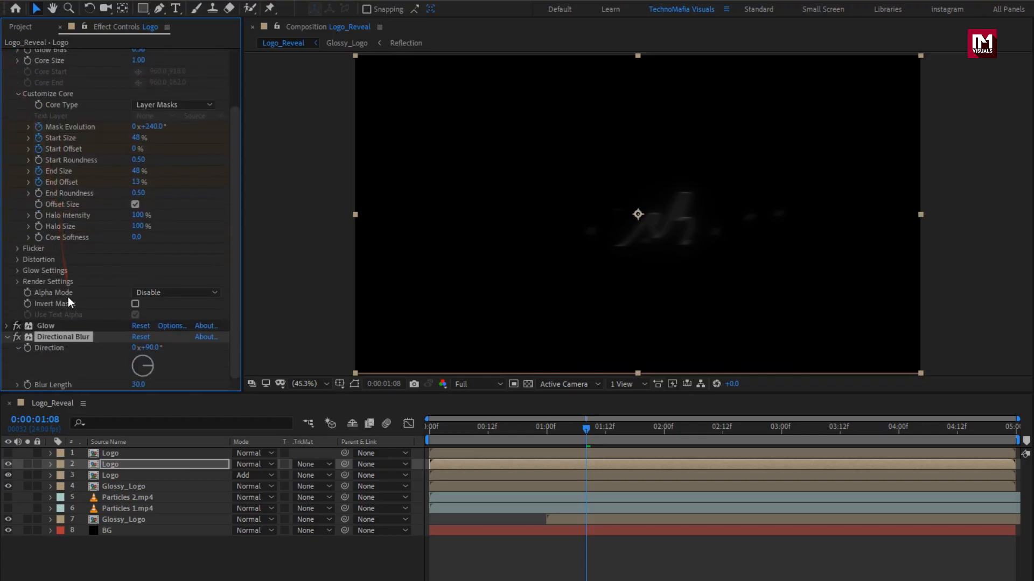
left_click(18, 281)
scroll(115, 297, "down", 3)
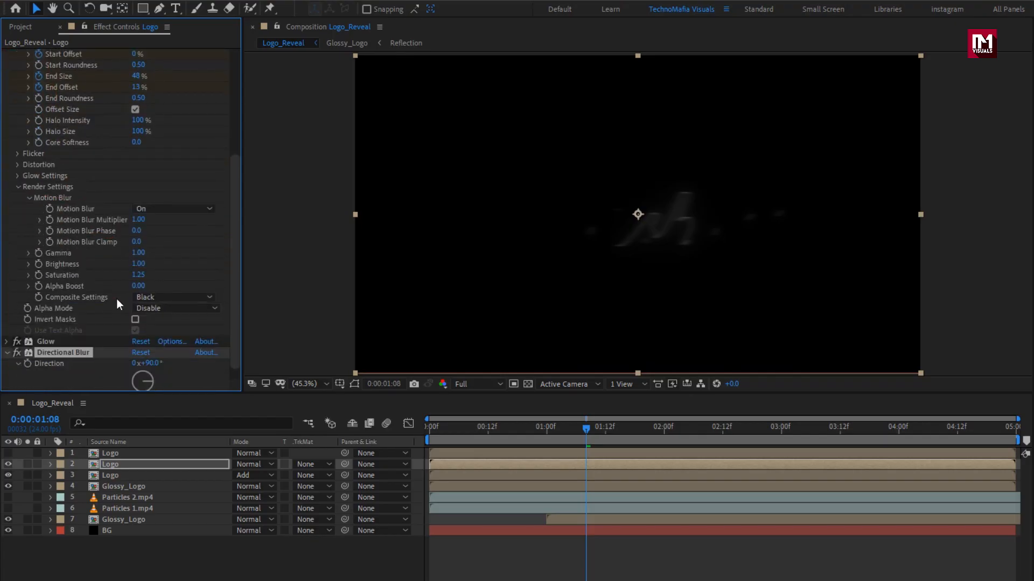
left_click(156, 299)
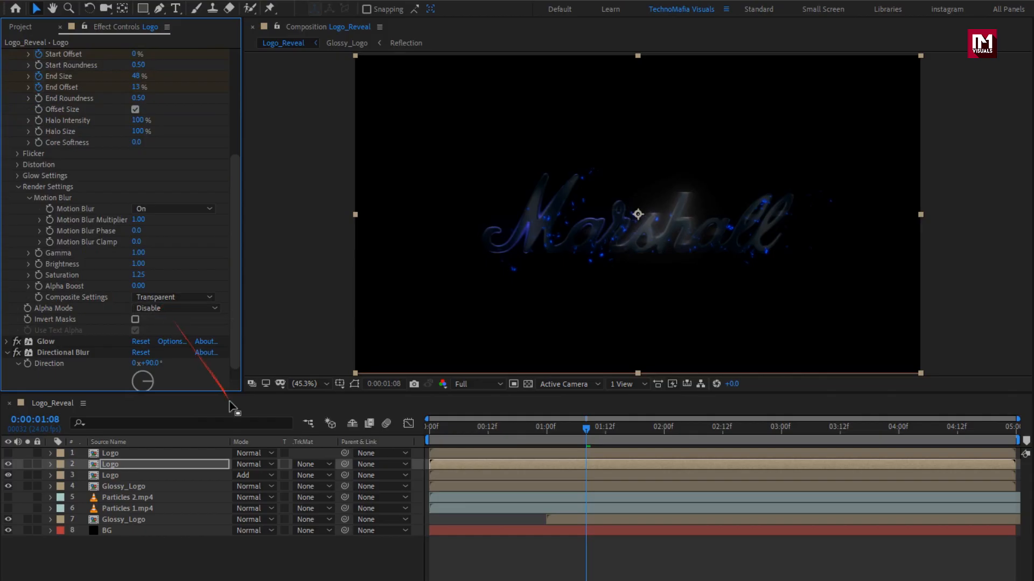
- Set the row 2 Logo layer's blending mode to Add and shift the layer to start at 0:00:00:12
left_click(246, 458)
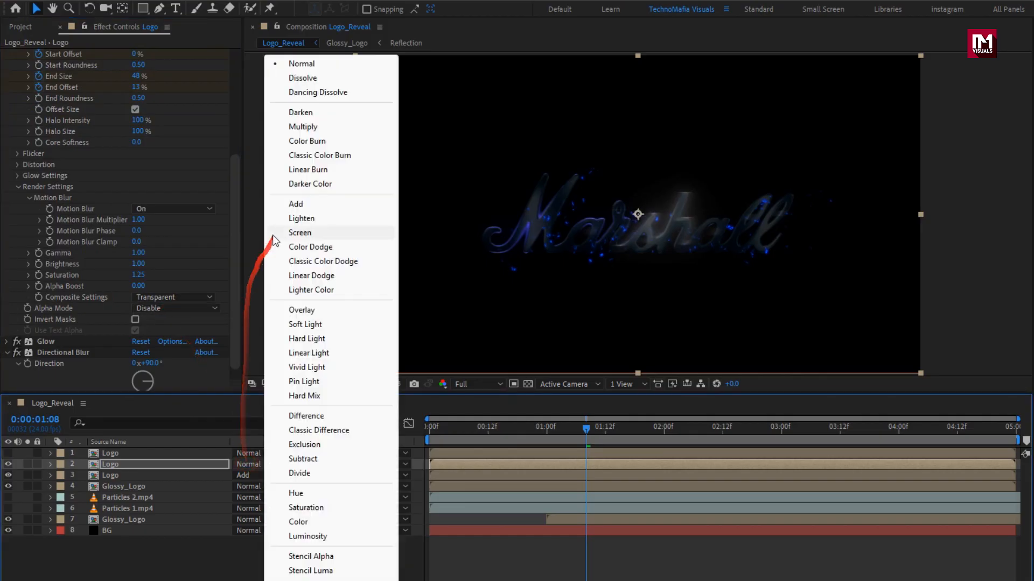
left_click(285, 206)
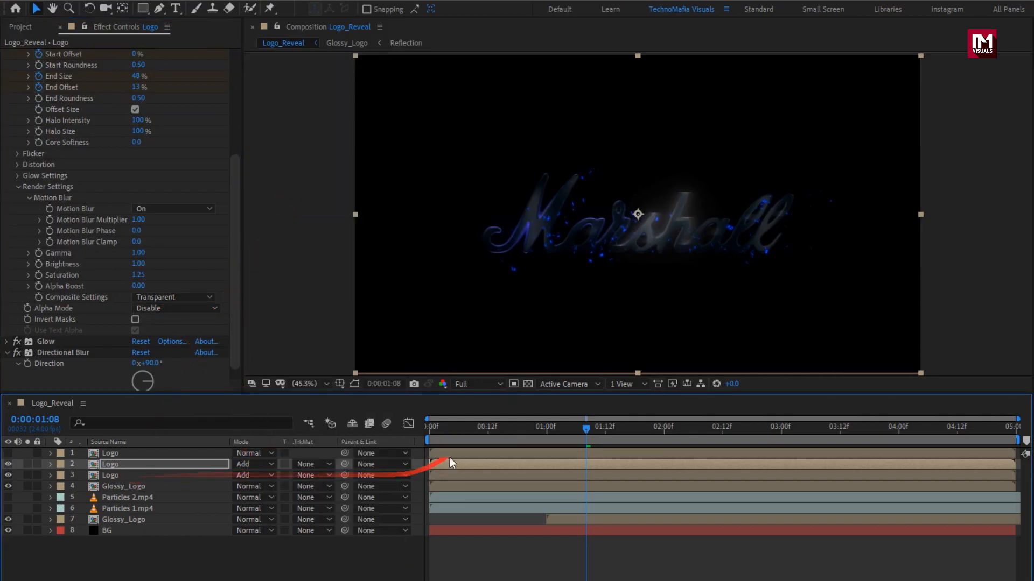
left_click_drag(470, 425, 487, 424)
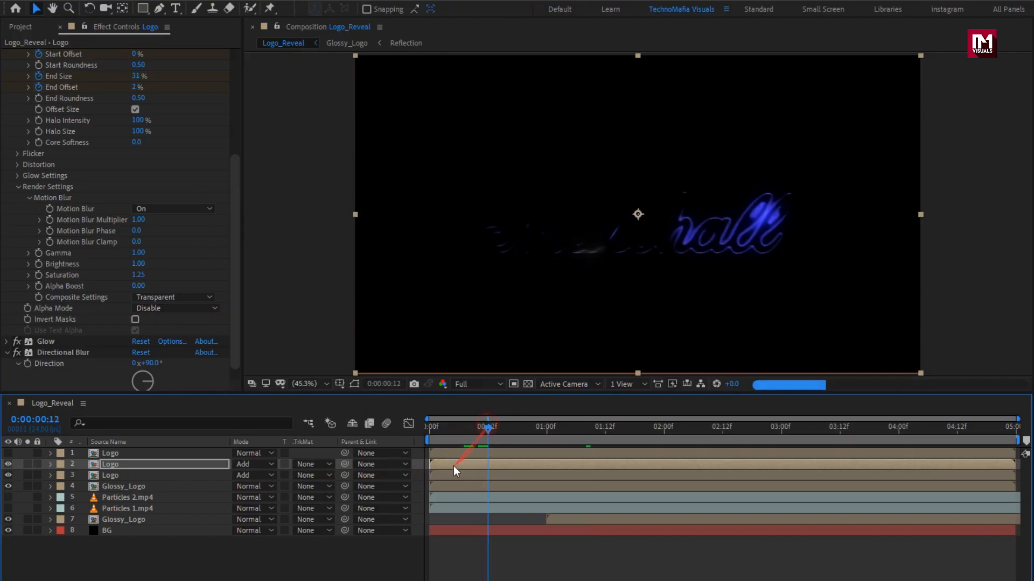
left_click_drag(453, 464, 501, 464)
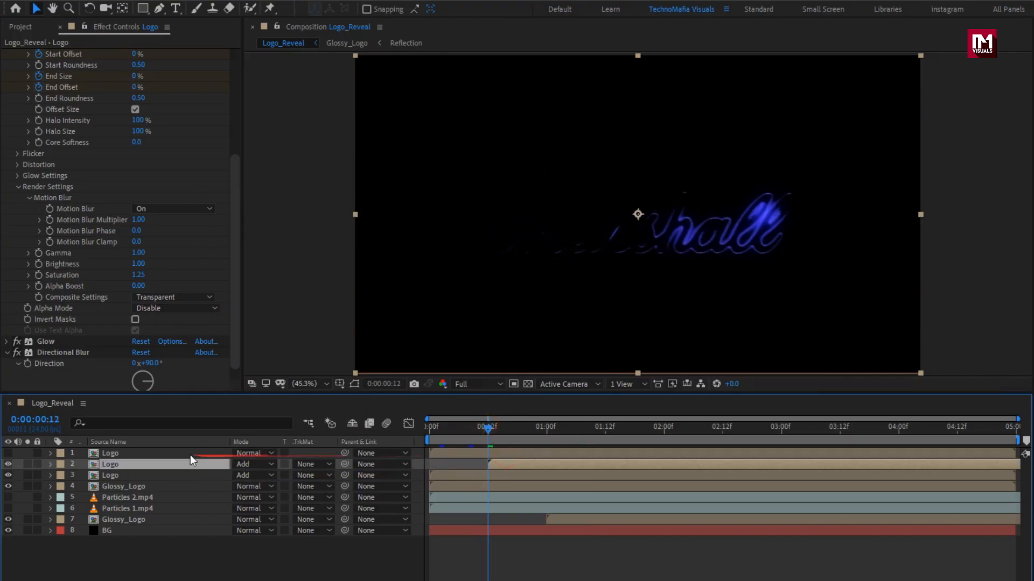
- Make the row 1 Logo layer visible and set its Saber Glow Color to magenta CD0FCF and Glow Intensity to 105%
left_click(153, 453)
left_click(8, 453)
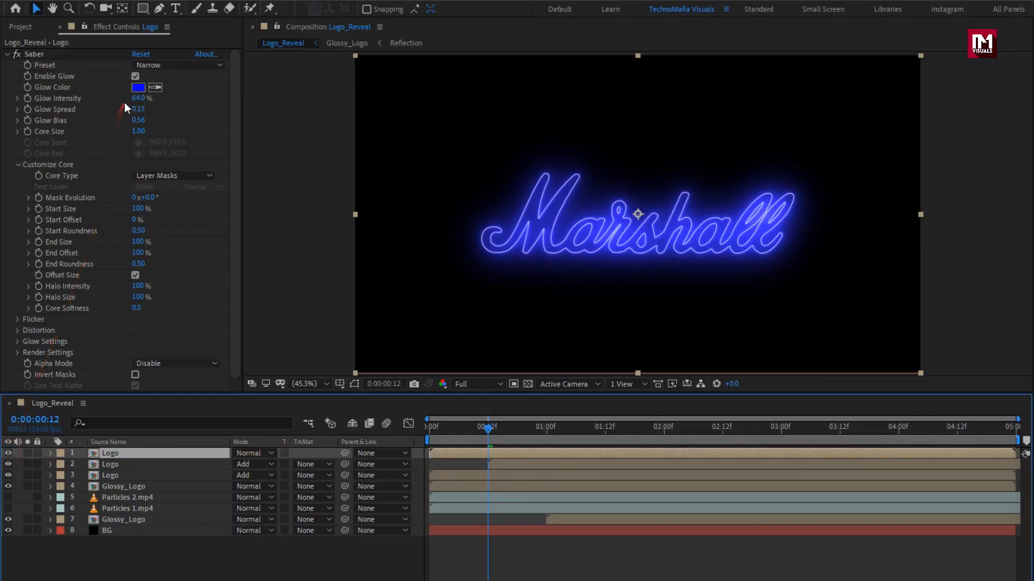
left_click(135, 88)
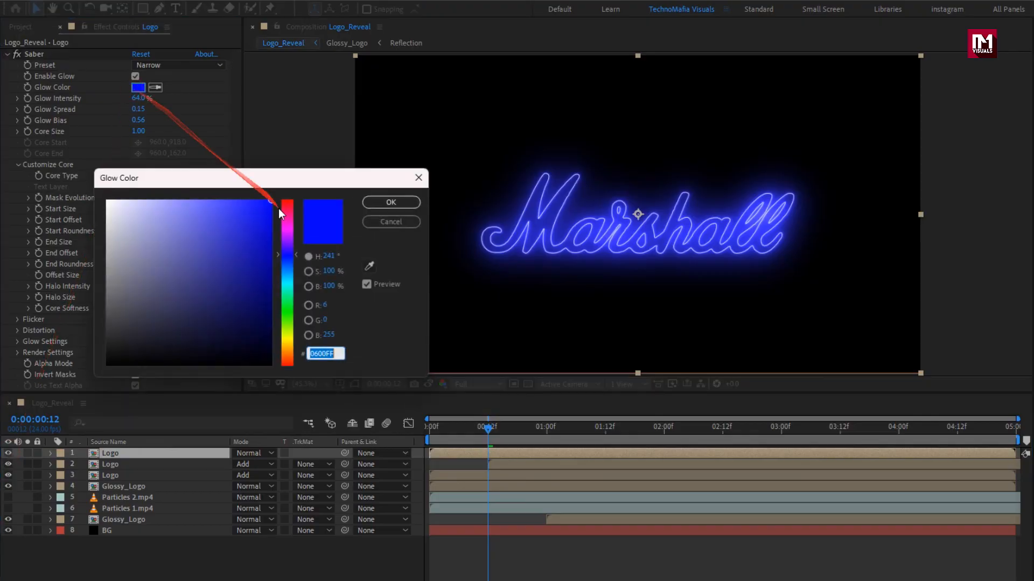
left_click(283, 220)
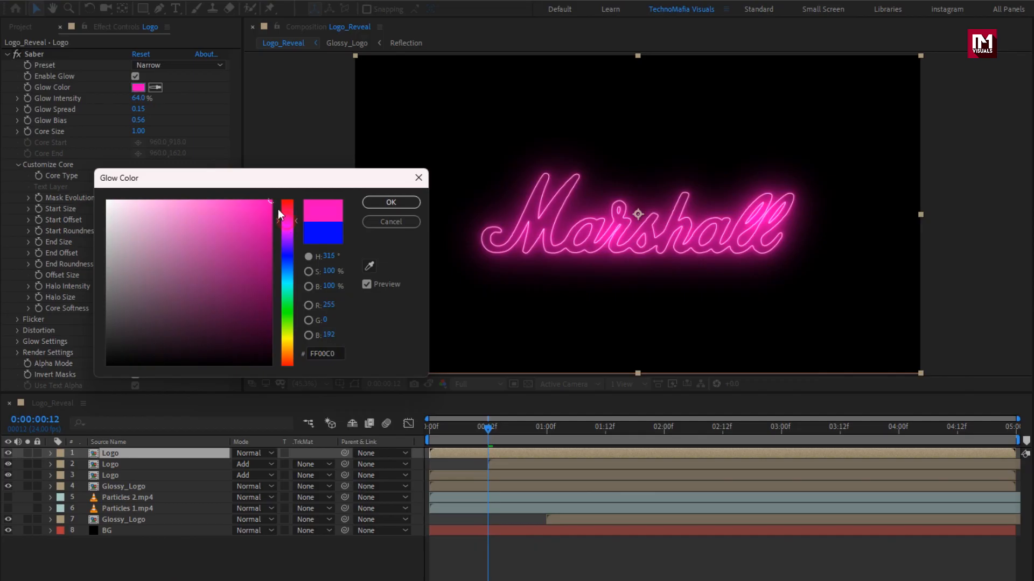
mouse_move(268, 201)
left_mouse_down()
mouse_move(264, 231)
mouse_move(287, 227)
left_mouse_up()
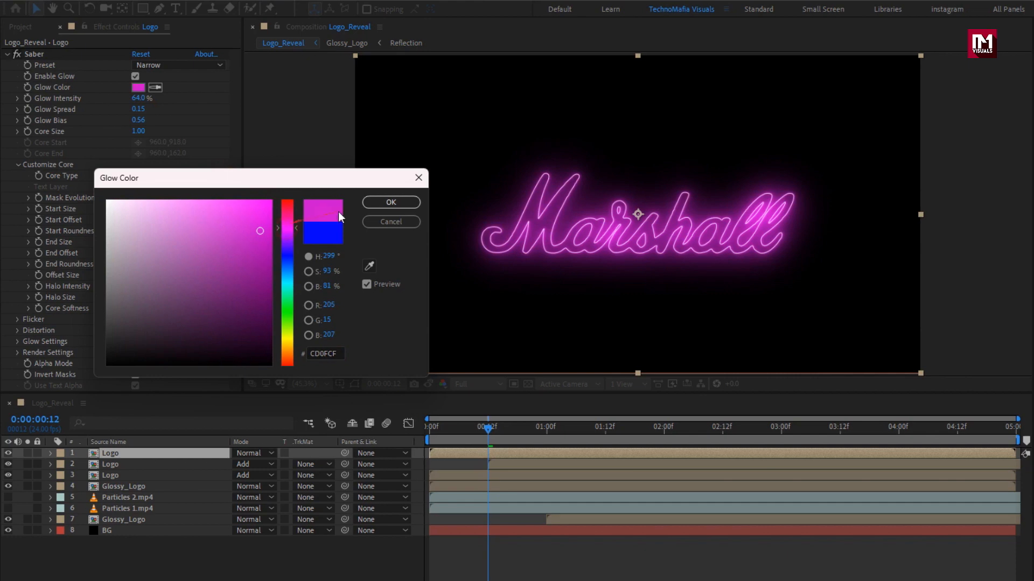
left_click(370, 202)
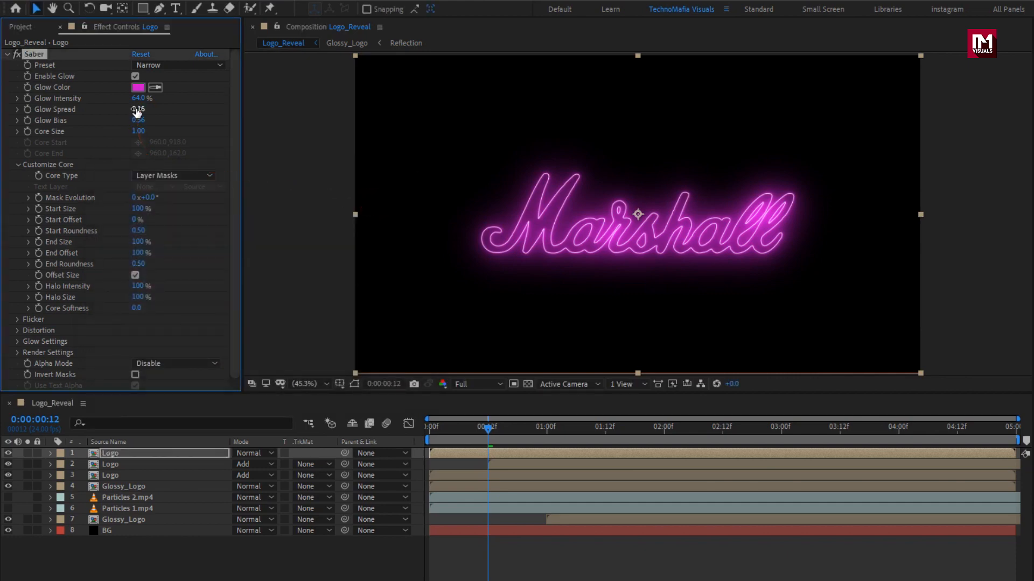
type("105")
key("Return")
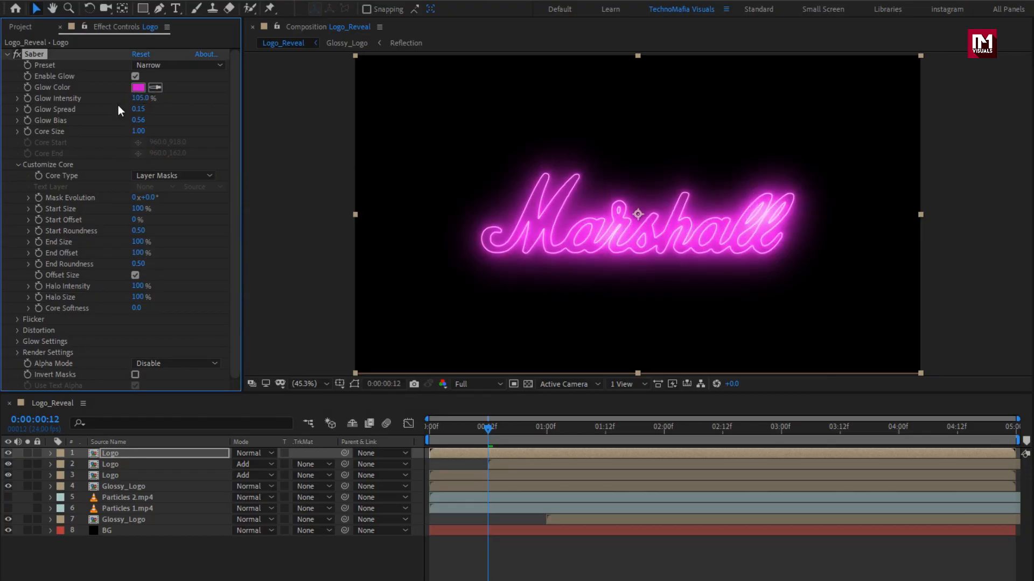
- Keyframe the row 1 Logo's Saber Core Size from 0 at 0:00:00:00 to 2 at 0:00:00:12
left_click(429, 428)
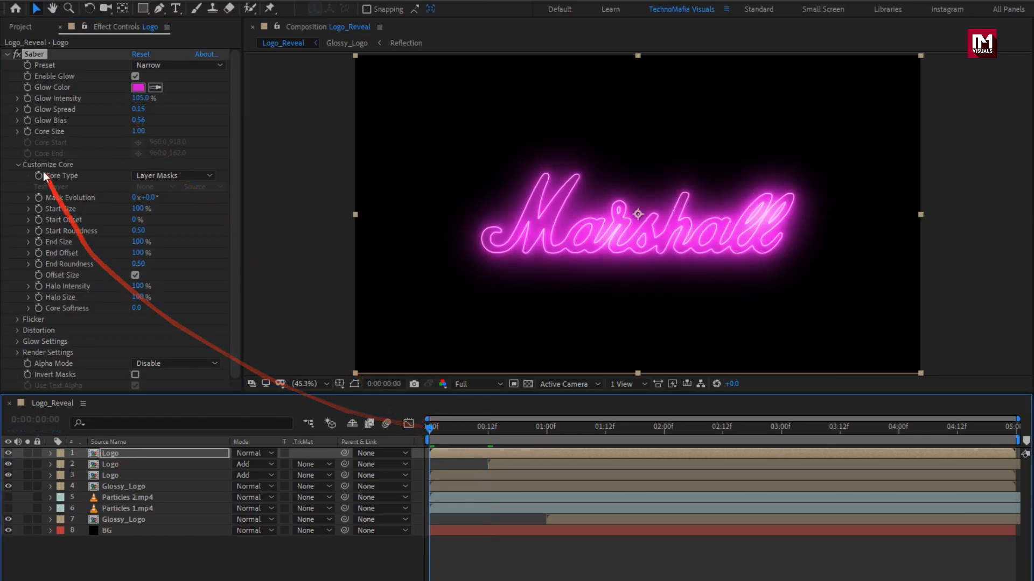
left_click(31, 132)
left_click(139, 131)
type("0")
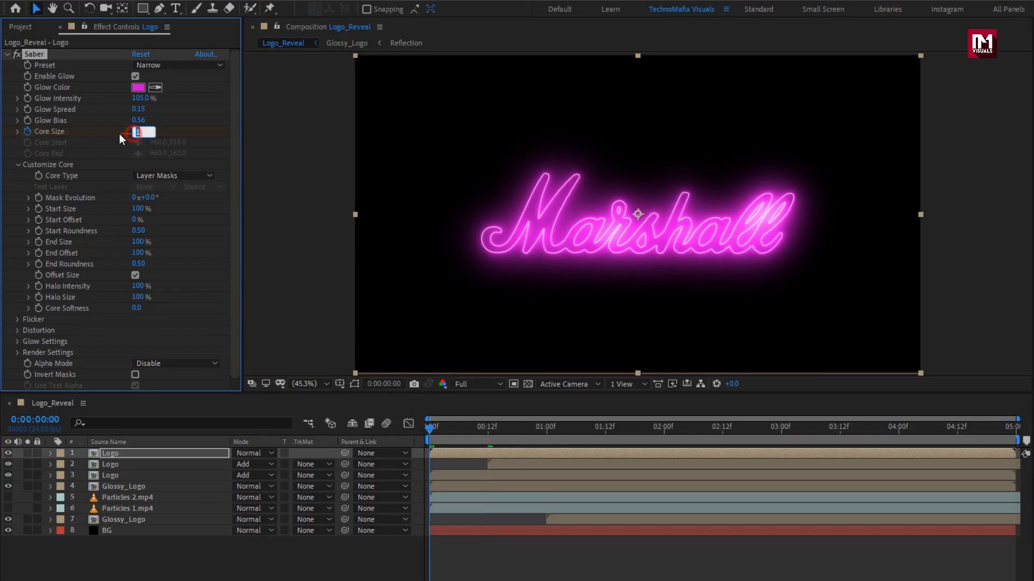
key("Return")
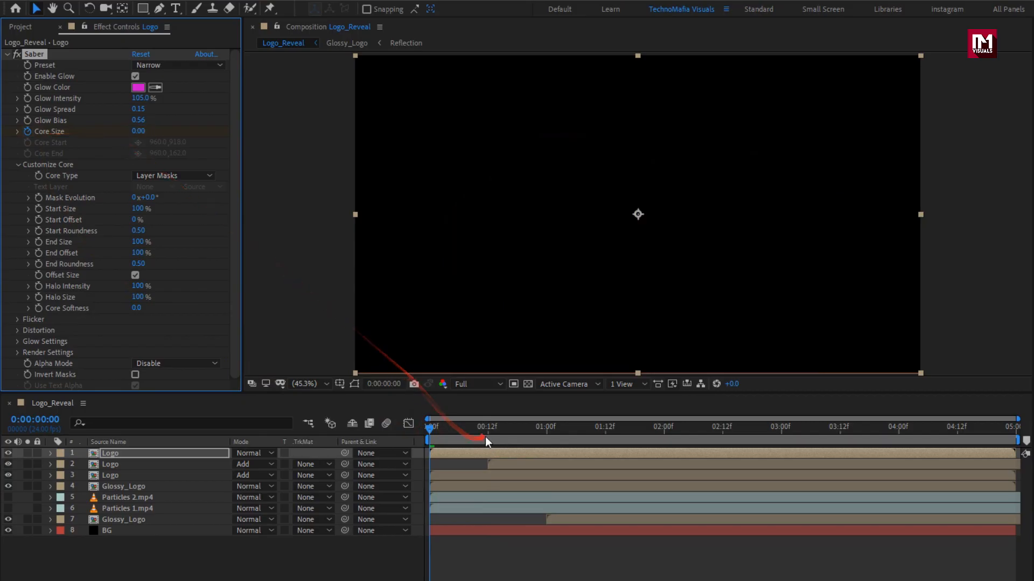
left_click(486, 432)
left_click(139, 131)
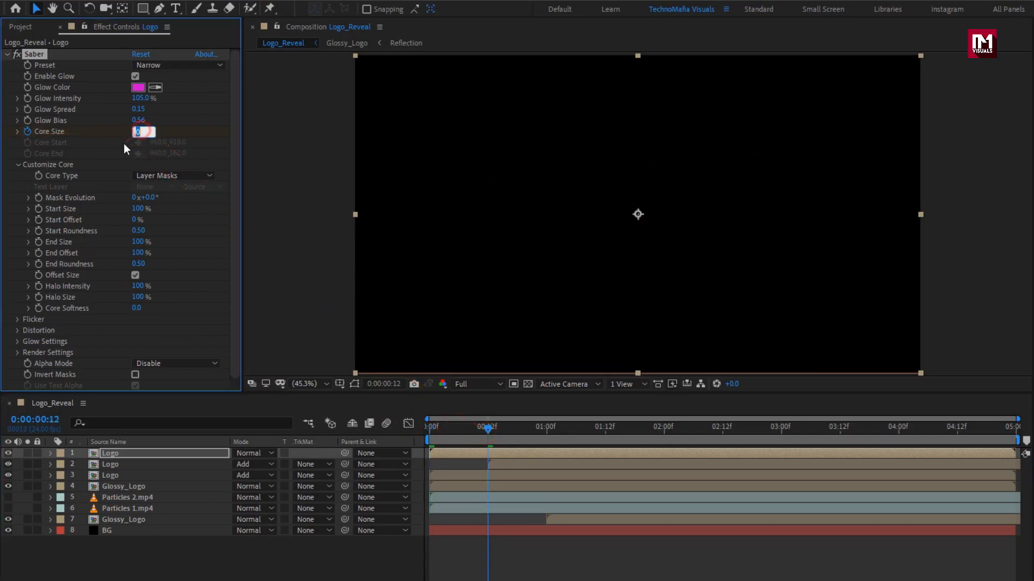
type("2")
key("Return")
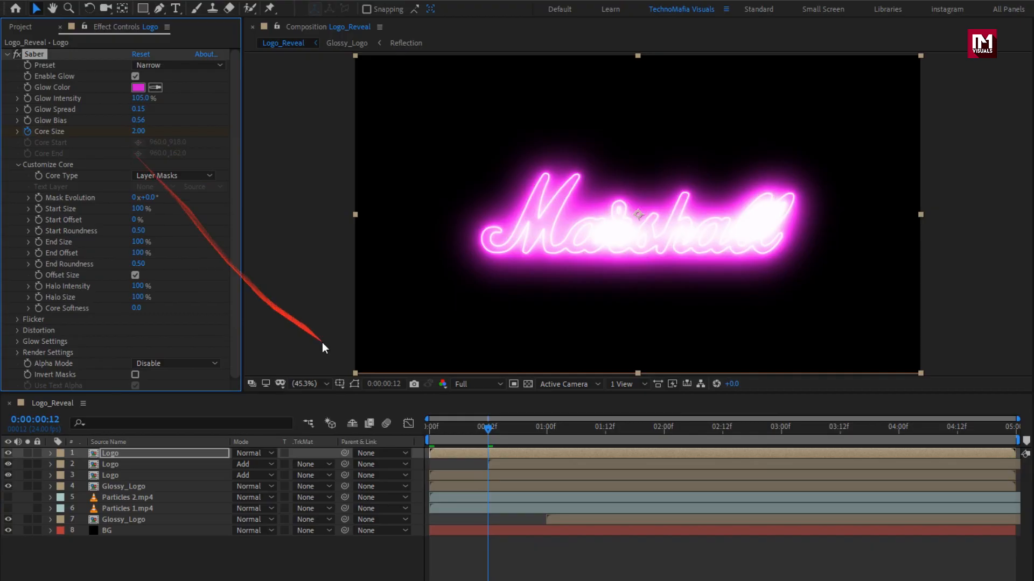
- Keyframe the row 1 Logo's Saber Start Size from 100% at 0:00:00:12 to 80% at 0:00:01:00
mouse_move(459, 430)
left_mouse_down()
mouse_move(418, 433)
mouse_move(488, 432)
left_mouse_up()
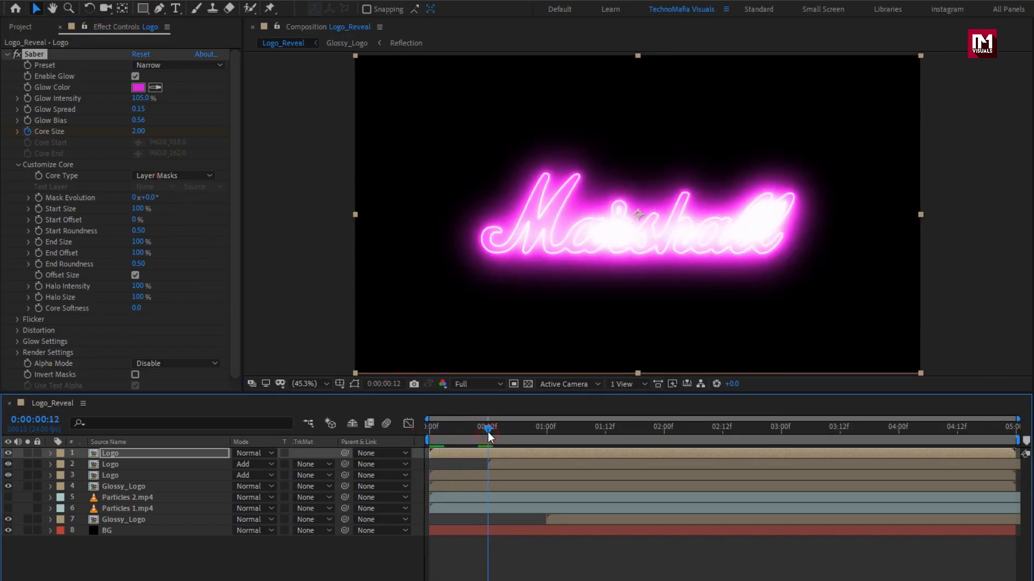
left_click(35, 209)
left_click_drag(540, 430, 546, 430)
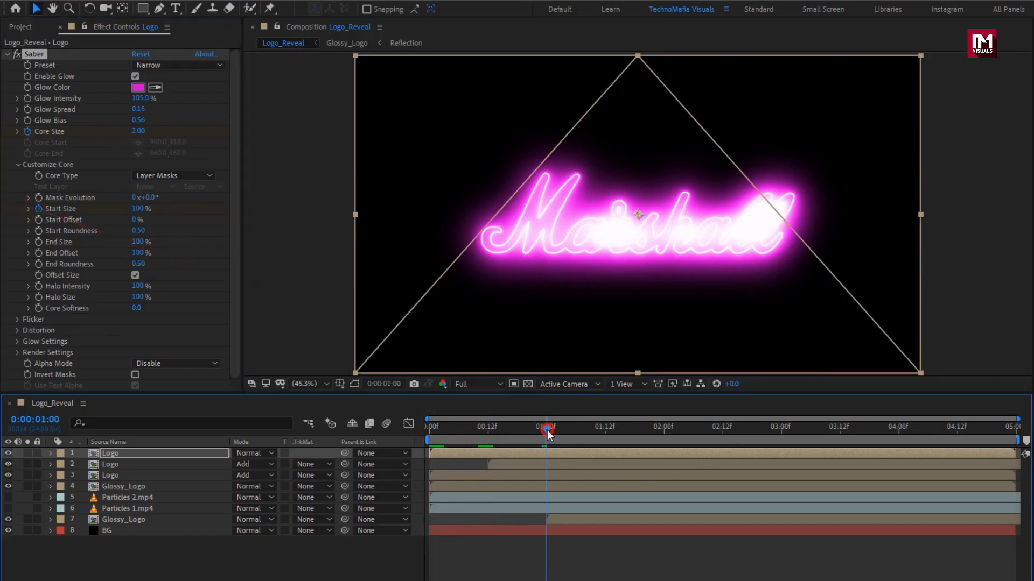
left_click(137, 216)
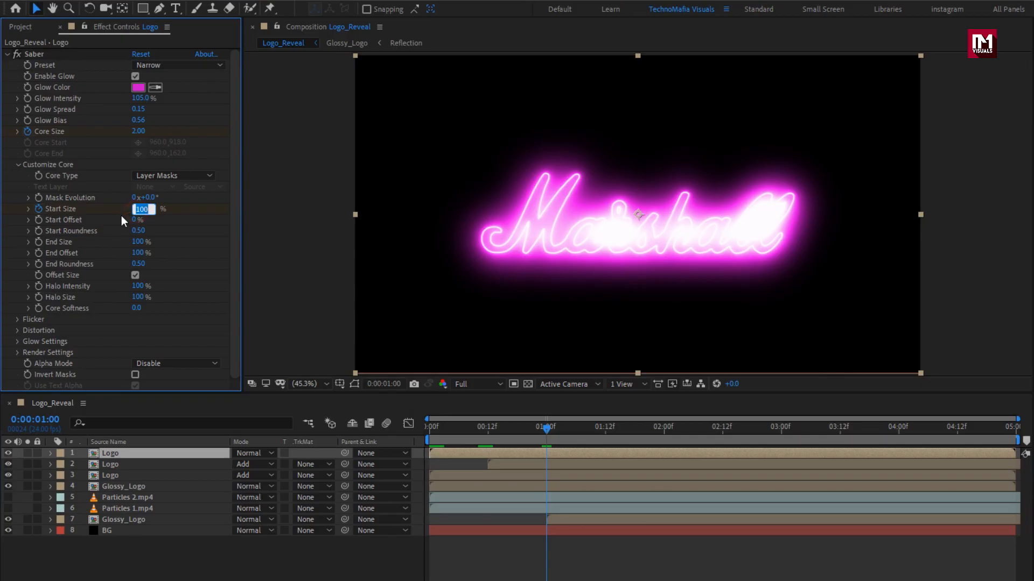
type("80")
key("Return")
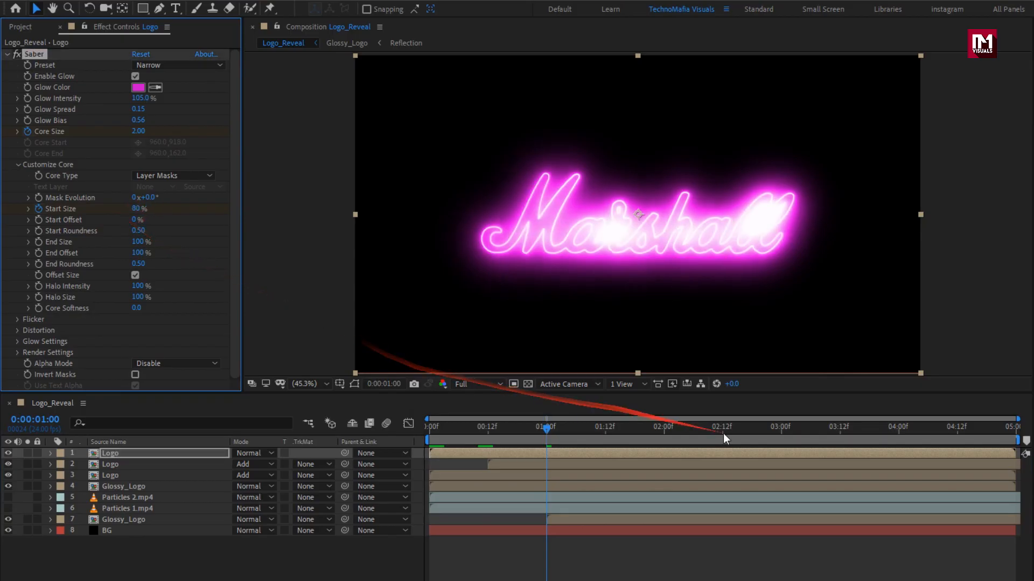
- Keyframe the row 1 Logo's Saber Start Offset to 0% at 0:00:03:00 and 50% at 0:00:02:00
left_click(781, 431)
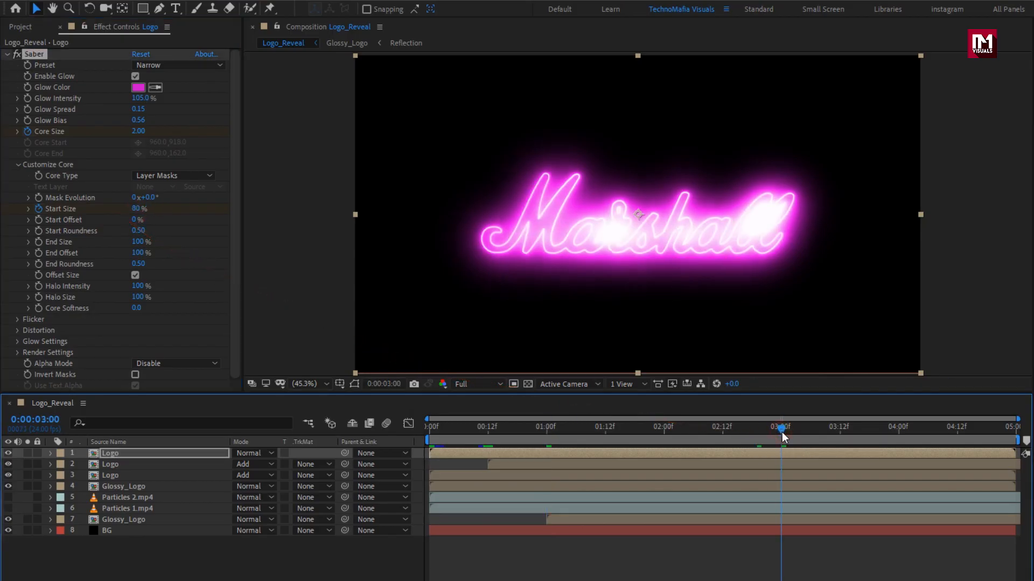
left_click(38, 220)
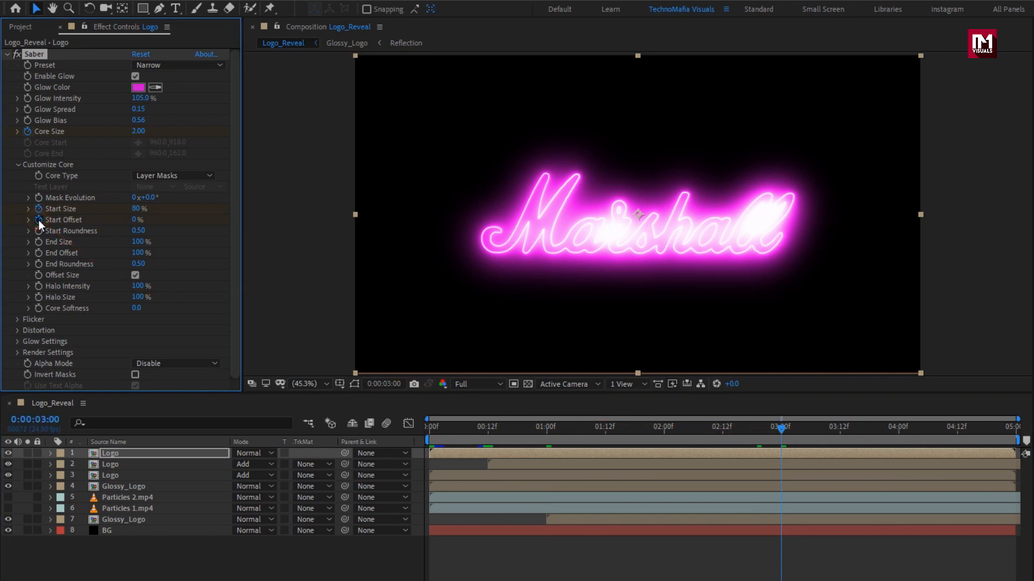
left_click_drag(716, 431, 664, 437)
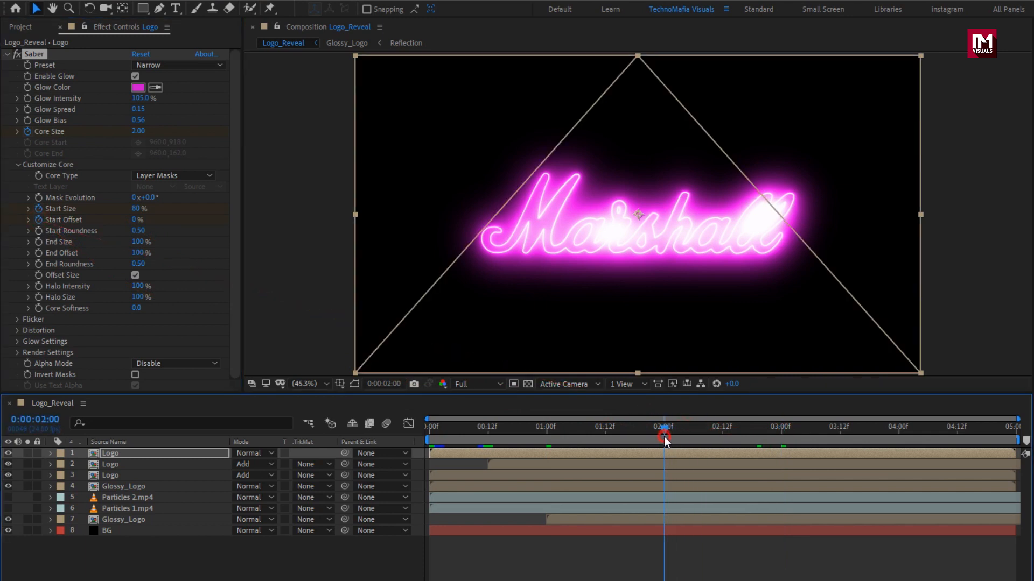
left_click(134, 219)
type("50")
key("Return")
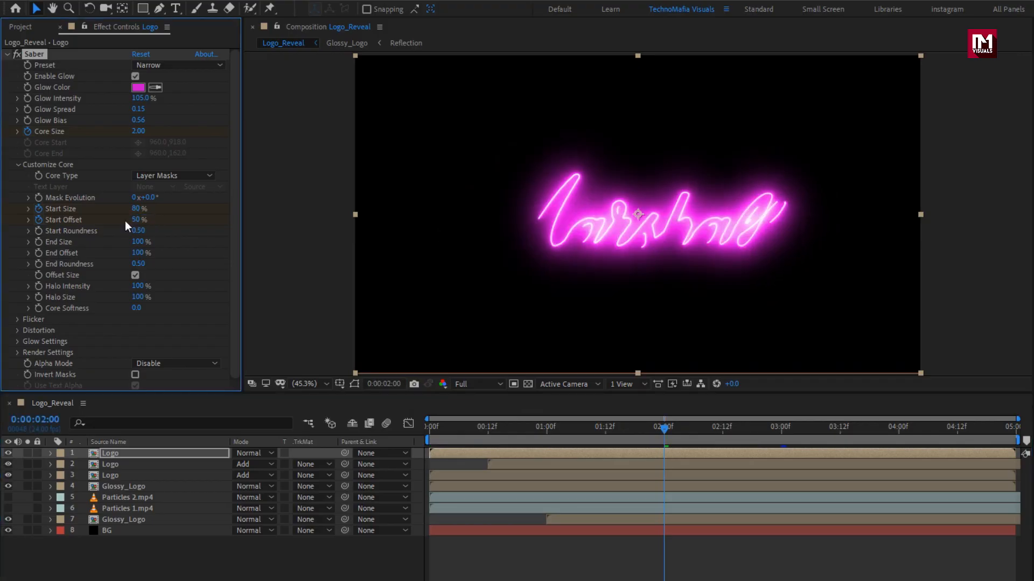
- Add Start Offset keyframes of 100% at 0:00:01:00 and 60% at 0:00:00:00 to the row 1 Logo's Saber
left_click(549, 433)
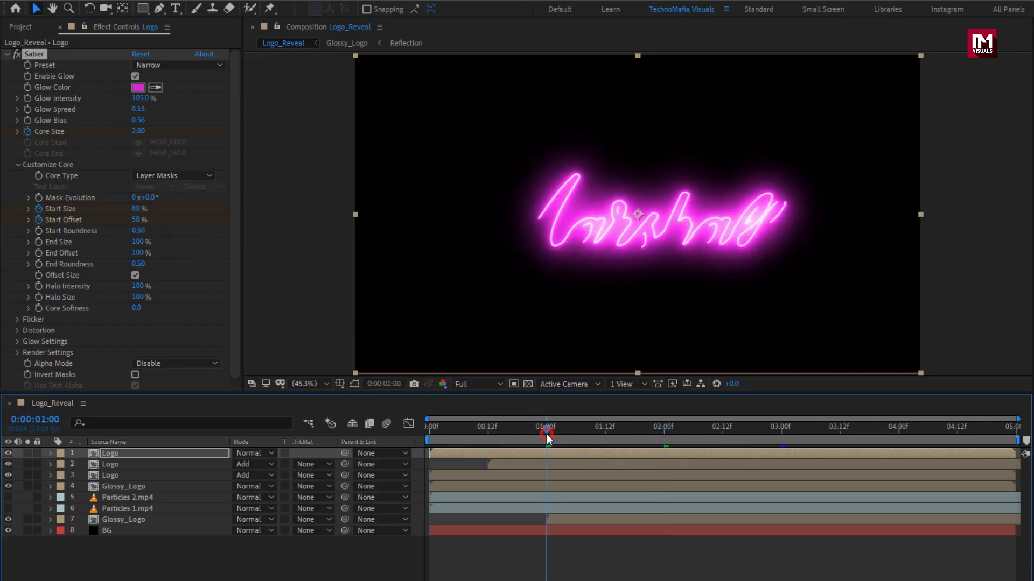
left_click(136, 219)
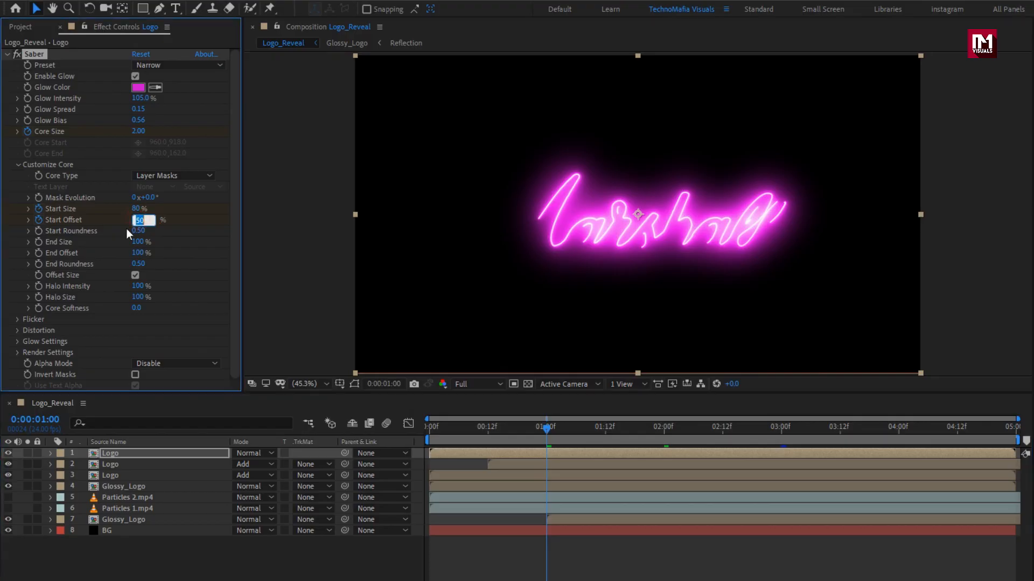
type("100")
key("Return")
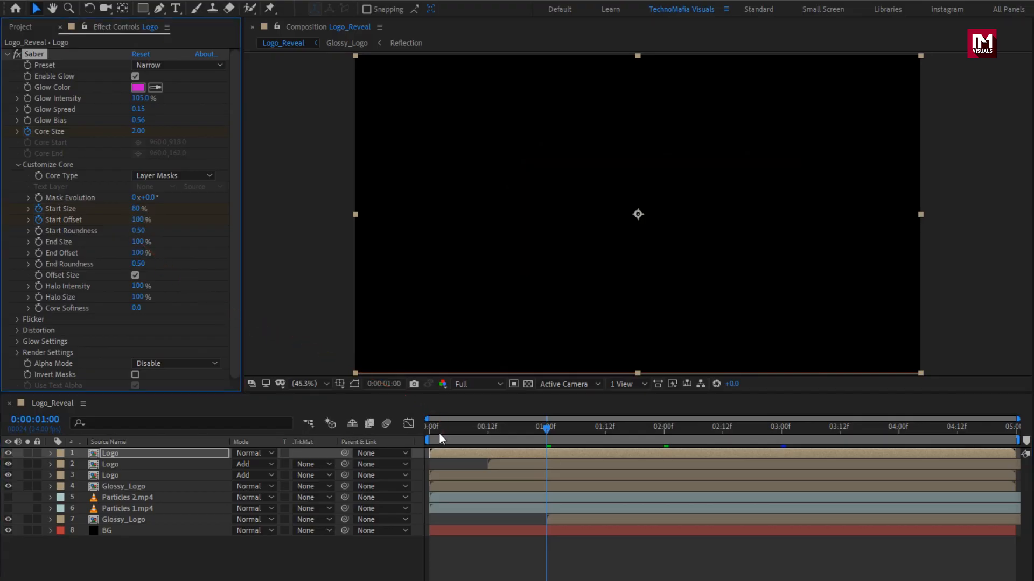
left_click_drag(438, 433, 416, 432)
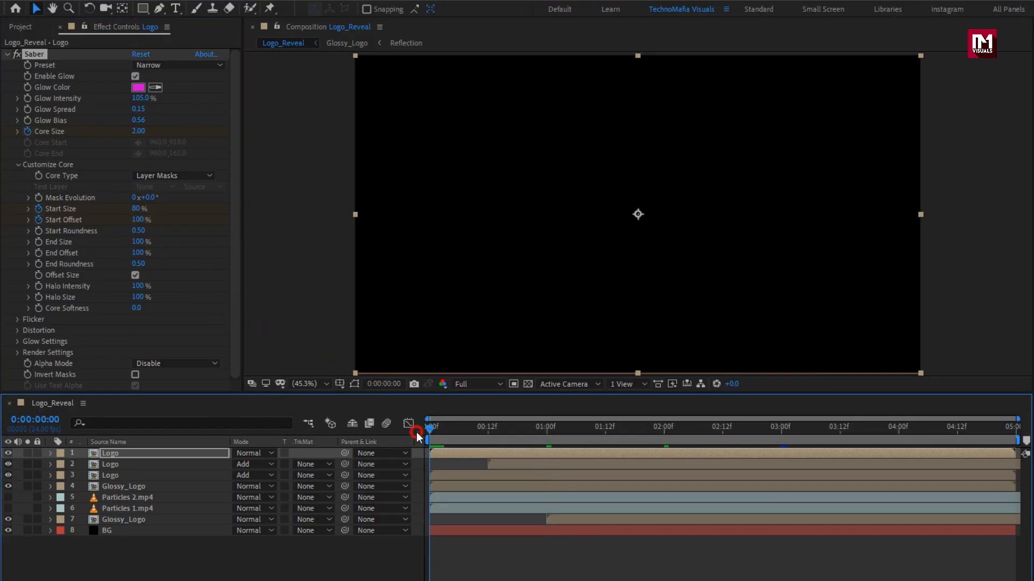
left_click(137, 220)
key("Return")
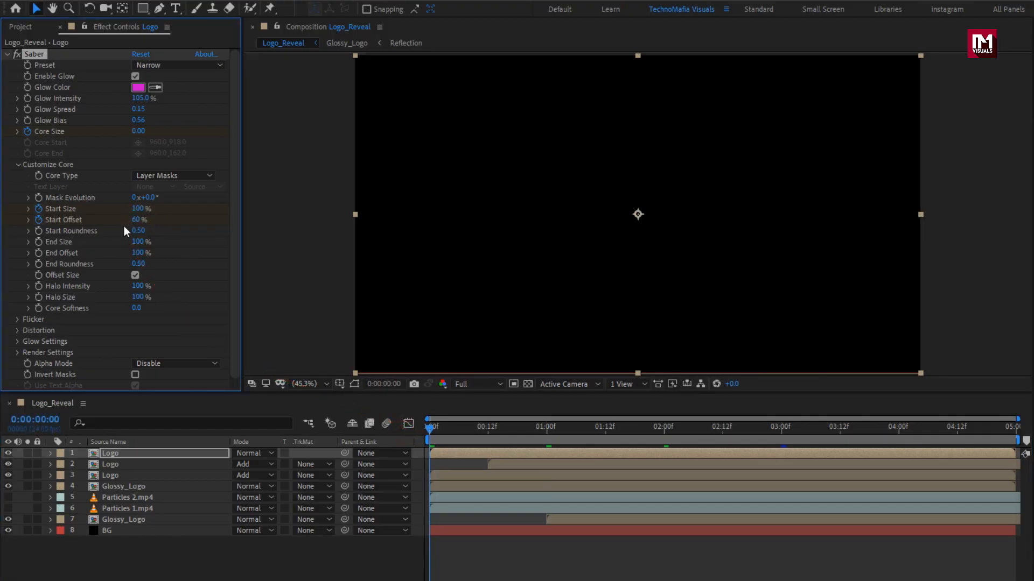
left_click(508, 427)
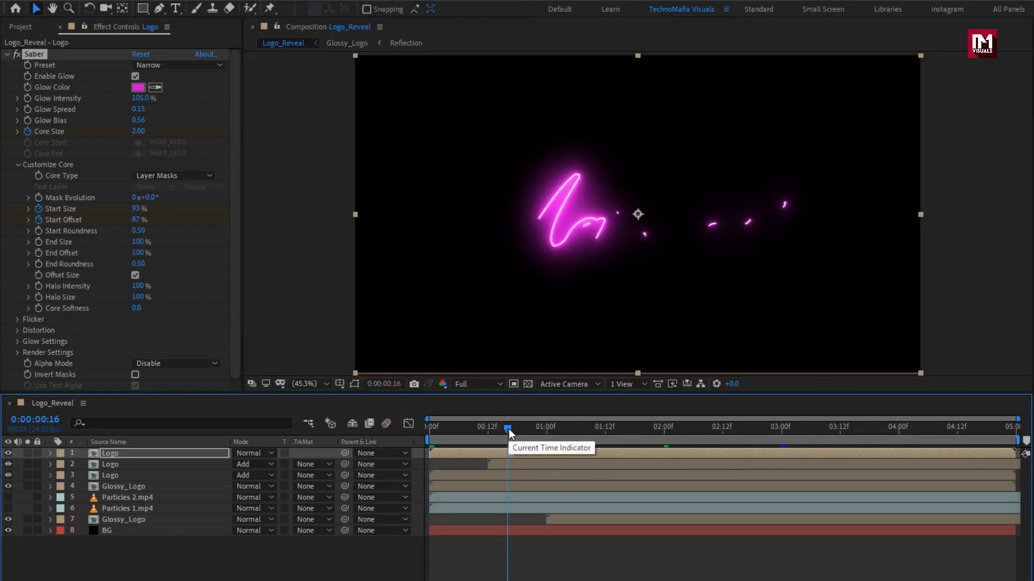
- Set the row 1 Logo's Saber Mask Evolution to 85° and keyframe its End Offset to 0% at 0:00:03:00
left_click(781, 427)
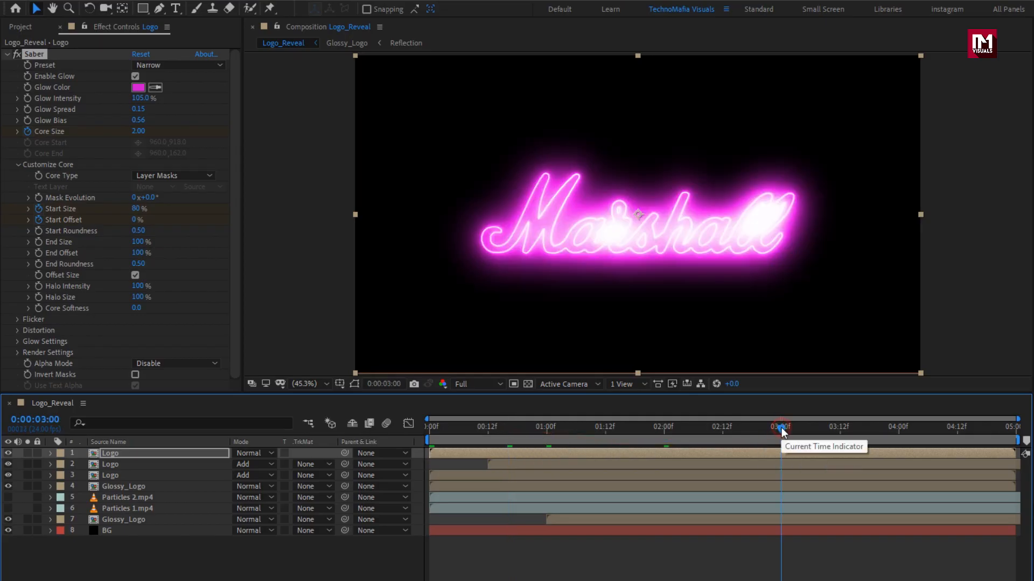
left_click(39, 252)
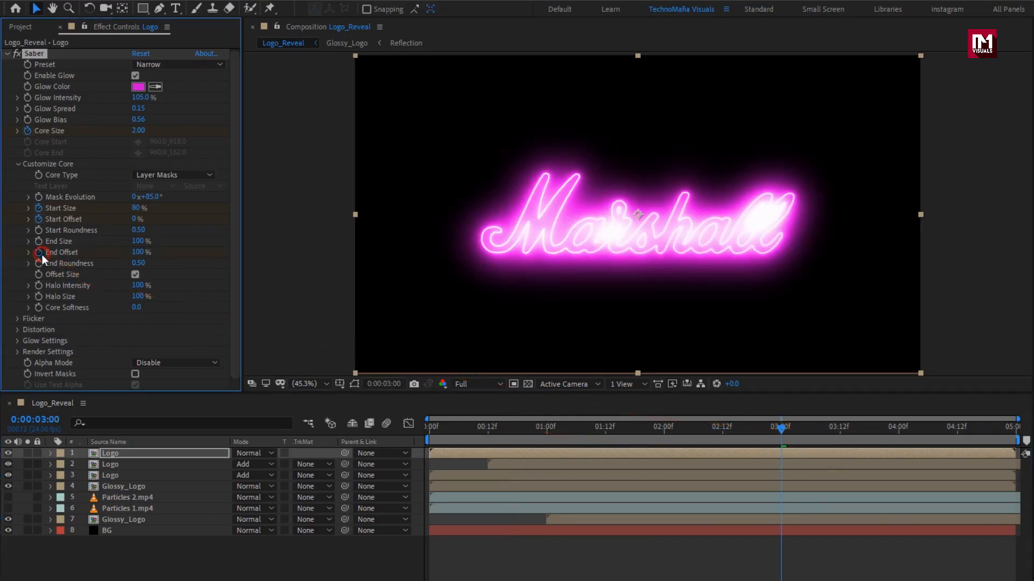
left_click(139, 252)
type("0")
key("Return")
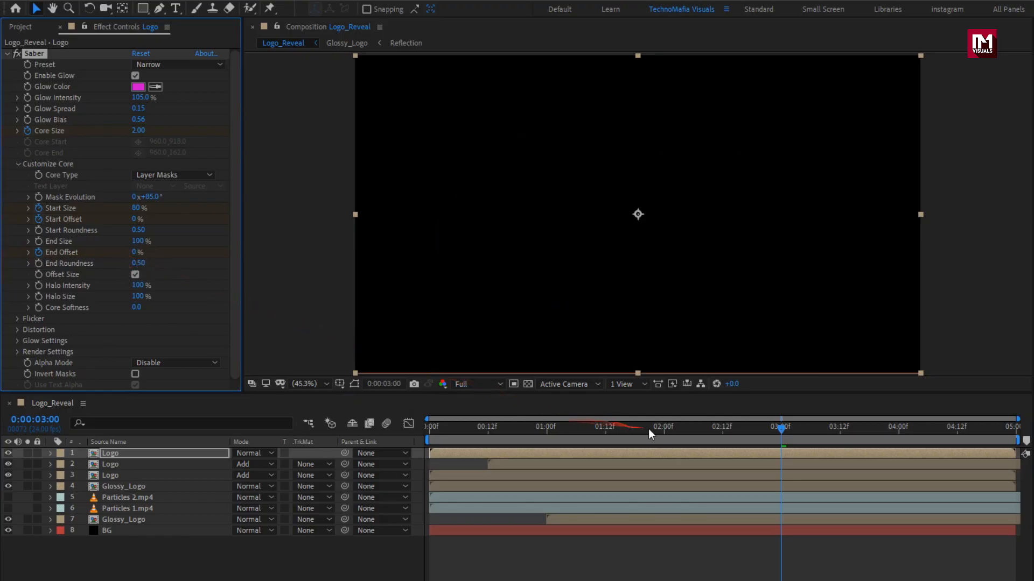
- Add End Offset keyframes of 10% at 0:00:02:00 and 20% at 0:00:01:00 to the row 1 Logo's Saber
left_click(665, 428)
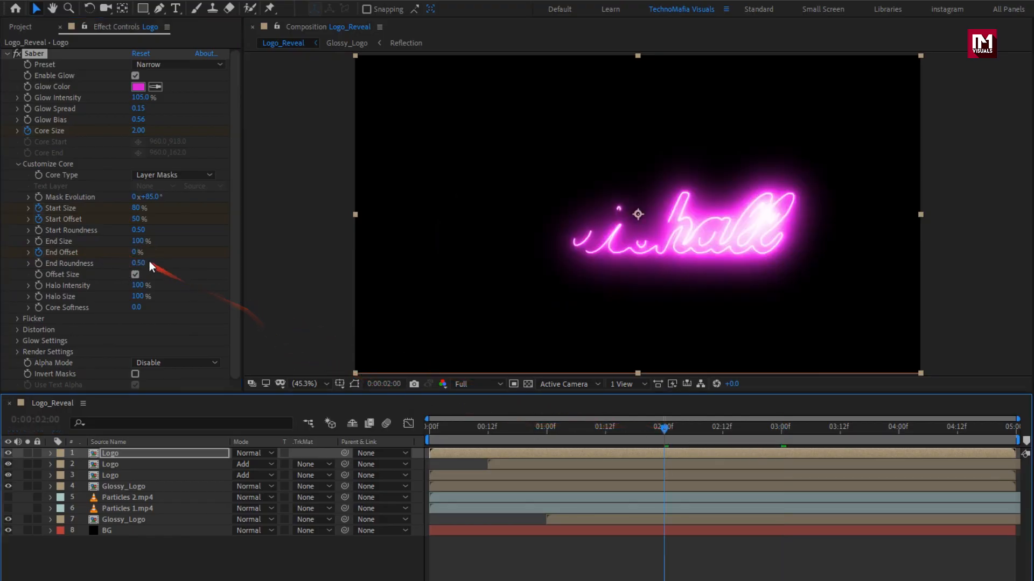
left_click(135, 254)
type("10")
key("Return")
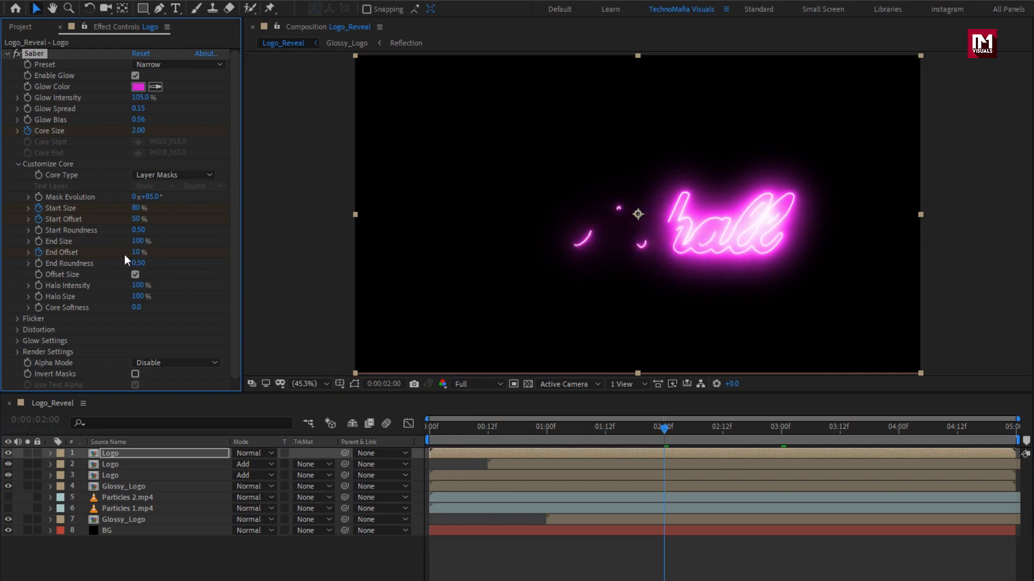
left_click(545, 428)
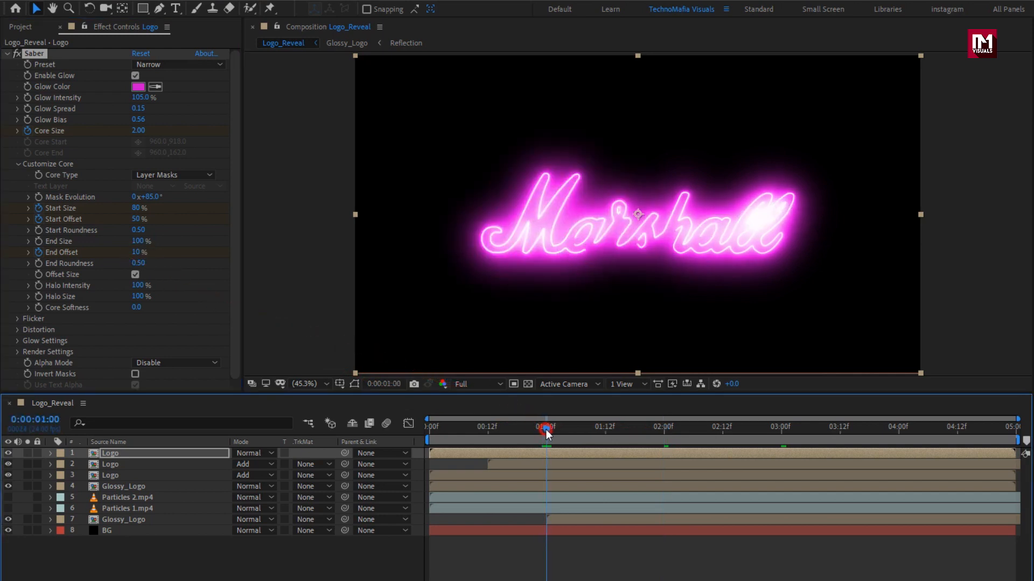
left_click(135, 253)
key("Return")
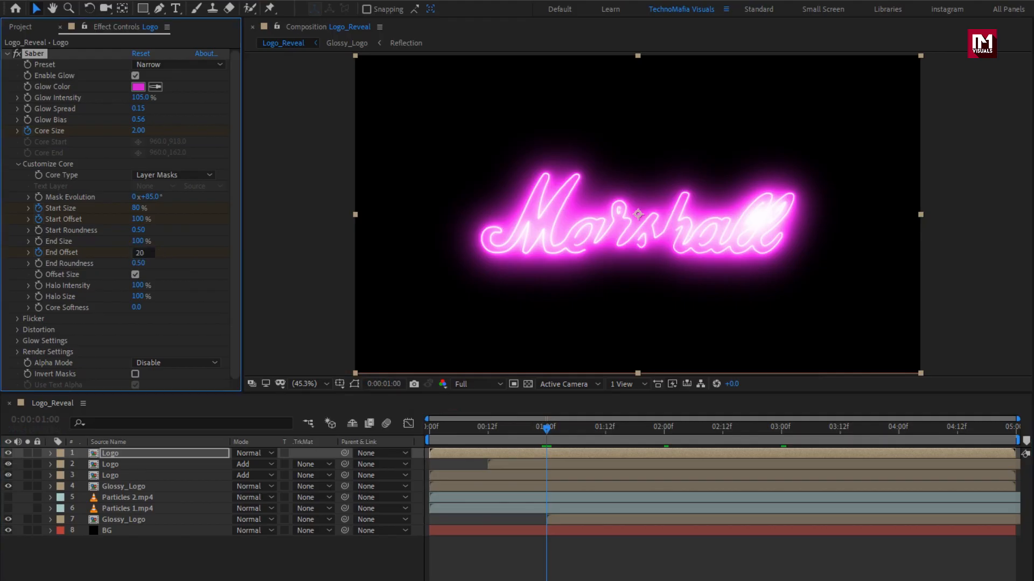
- Add an End Offset keyframe of 85% at 0:00:00:00 to the row 1 Logo's Saber
left_click(426, 431)
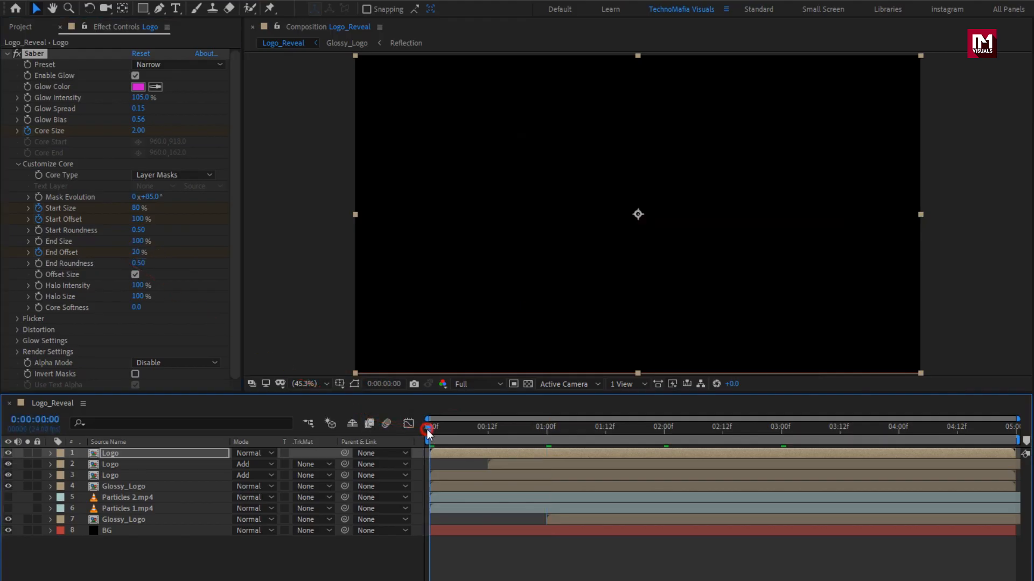
left_click(139, 252)
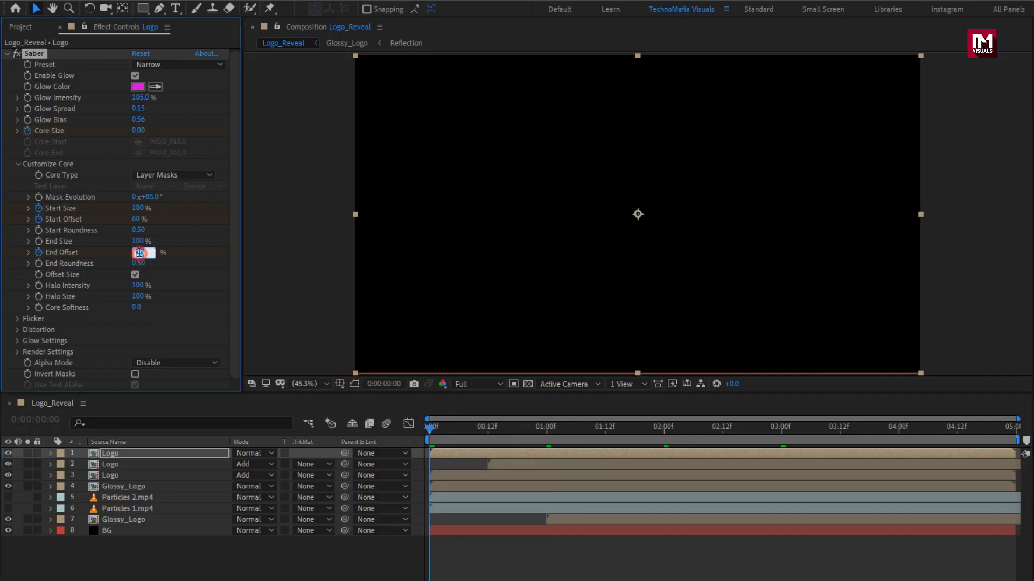
type("85")
key("Return")
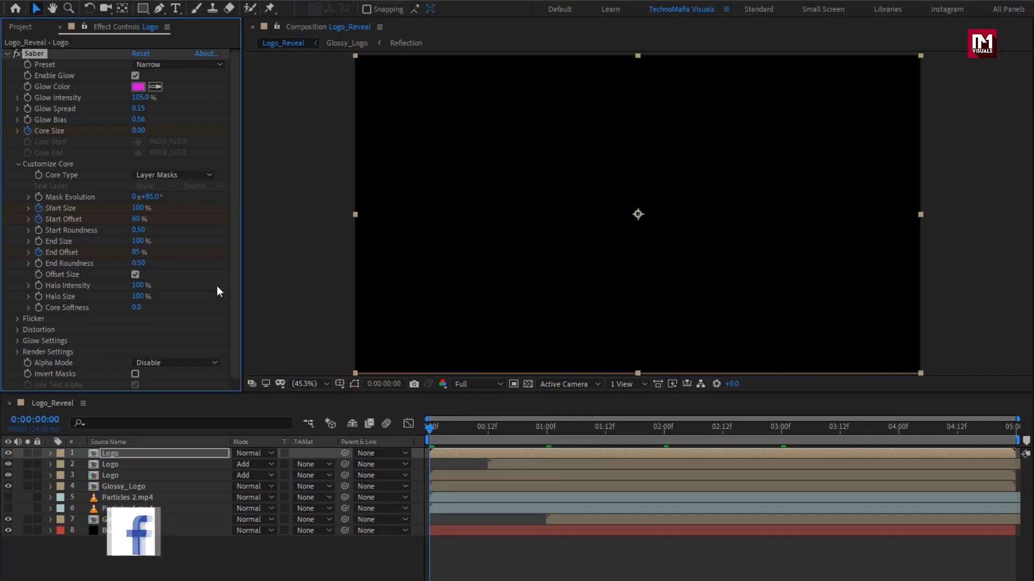
- Preview the magenta glow around 0:00:02:04 to 0:00:03:04 and set the row 1 Logo's Saber End Size to 50%
left_click_drag(741, 428, 761, 426)
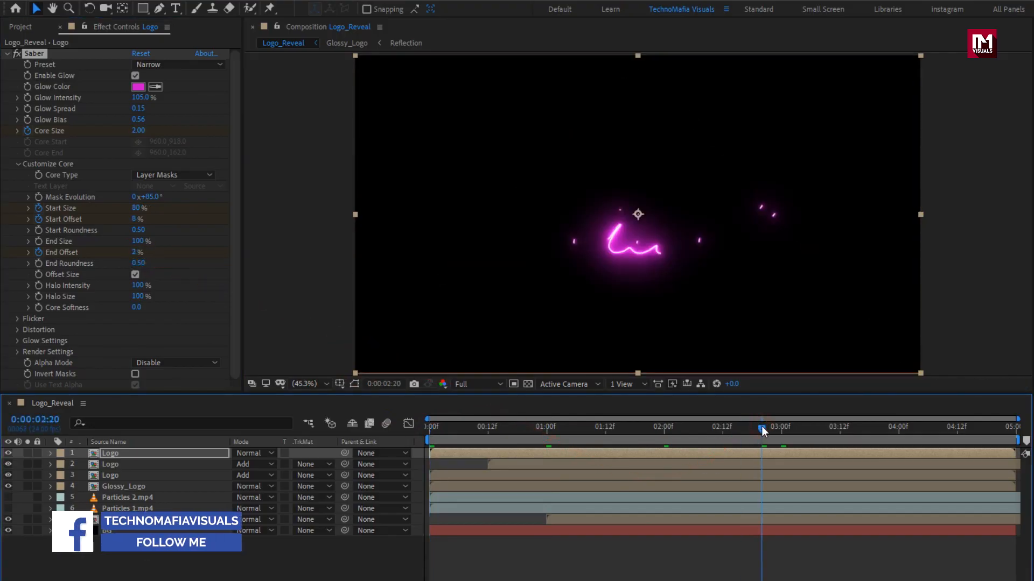
left_click(800, 429)
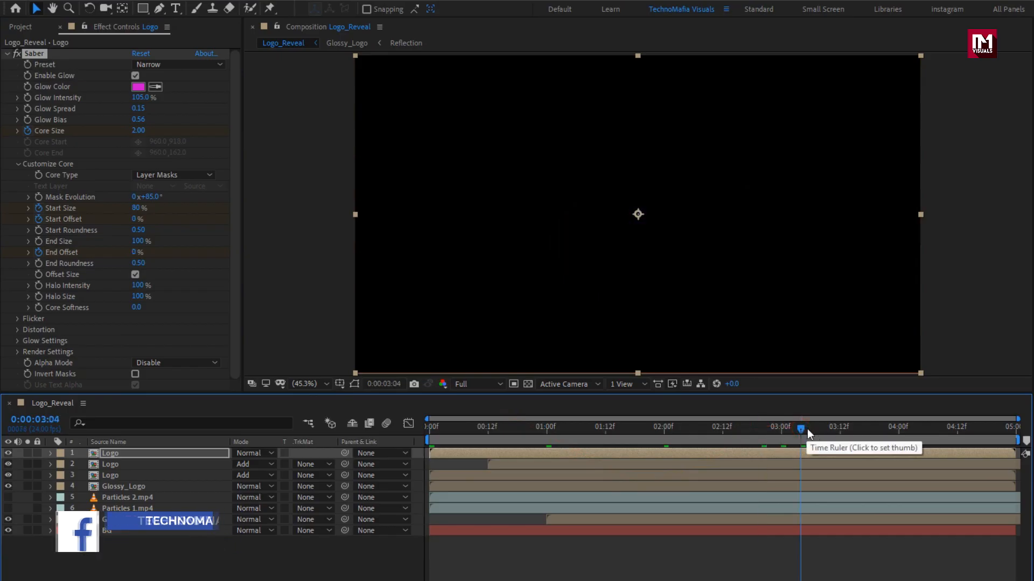
left_click(722, 428)
left_click(702, 429)
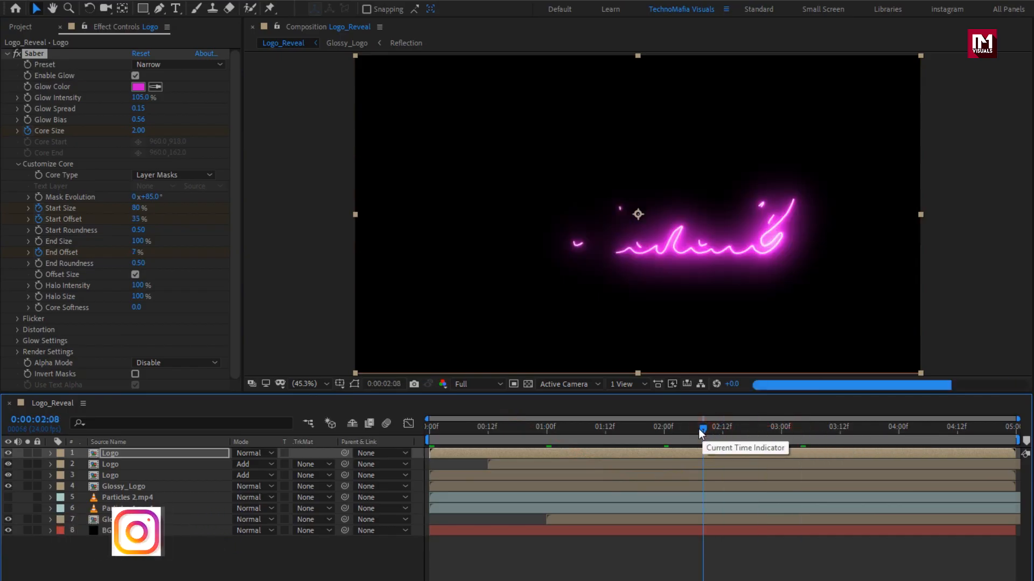
left_click(683, 429)
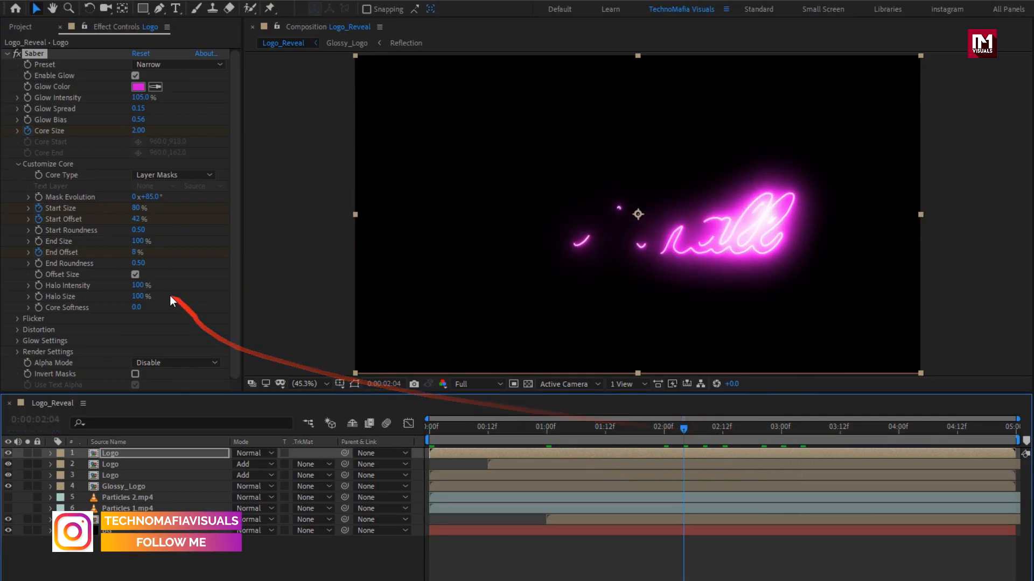
left_click(138, 241)
type("50")
key("Return")
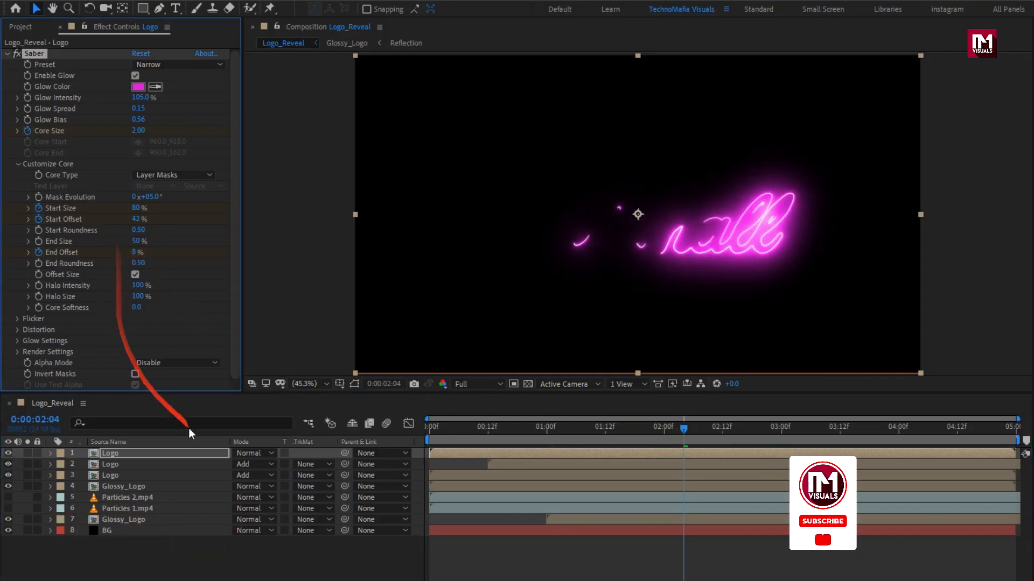
- Set the row 1 Logo layer's blending mode to Add and its Saber End Size to 30%
left_click(182, 454)
left_click(244, 454)
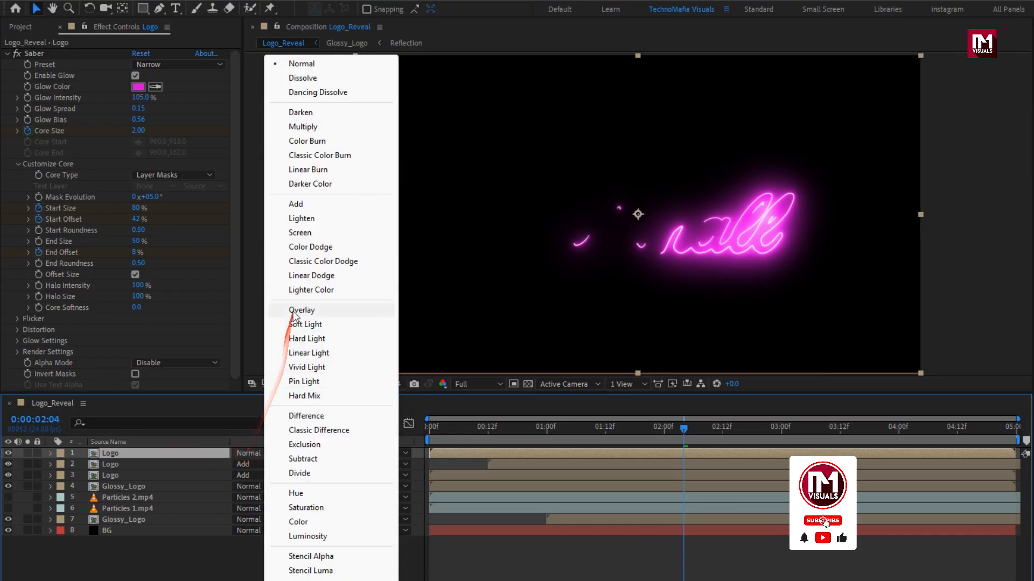
left_click(295, 204)
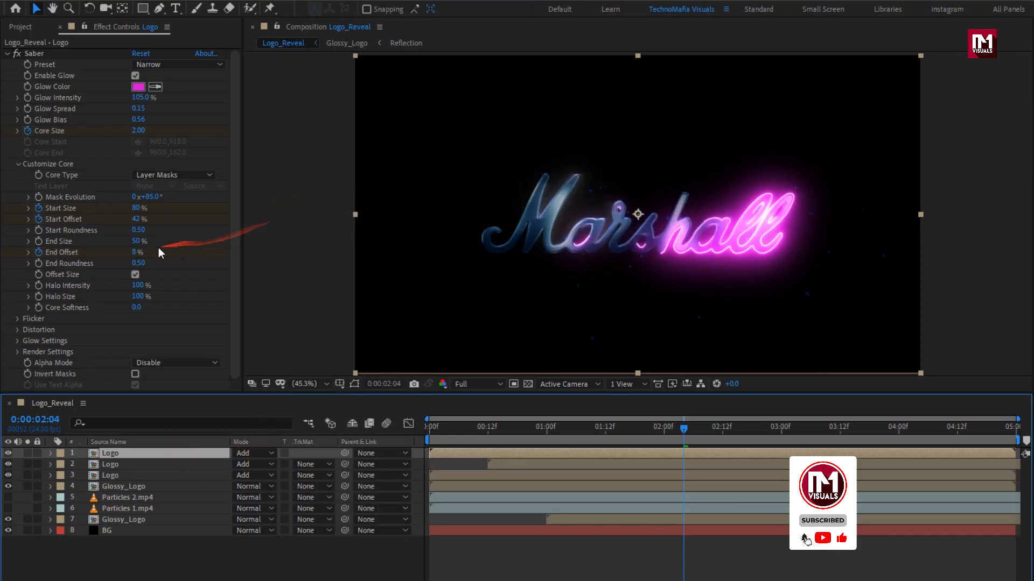
left_click(136, 241)
type("30")
key("Return")
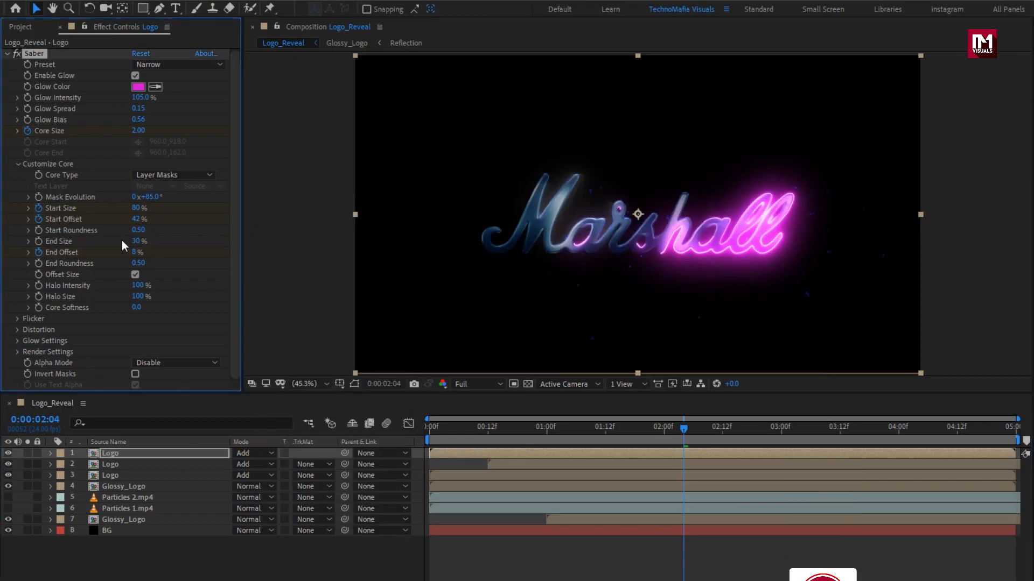
- Set Composite Settings to Transparent in the Saber render settings of the row 1 Logo layer
left_click(17, 352)
scroll(89, 351, "down", 3)
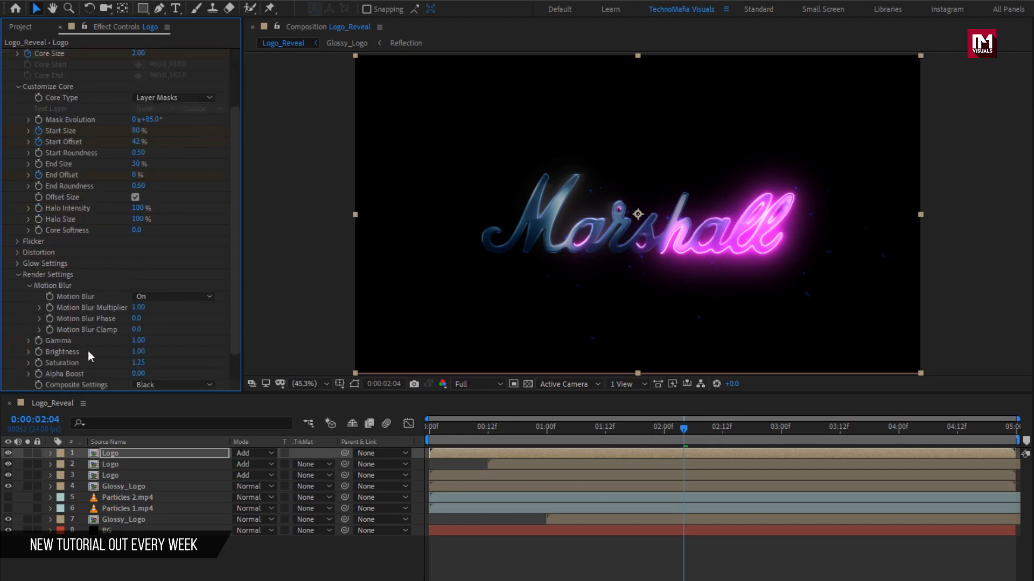
scroll(88, 350, "down", 1)
left_click(144, 353)
left_click(167, 366)
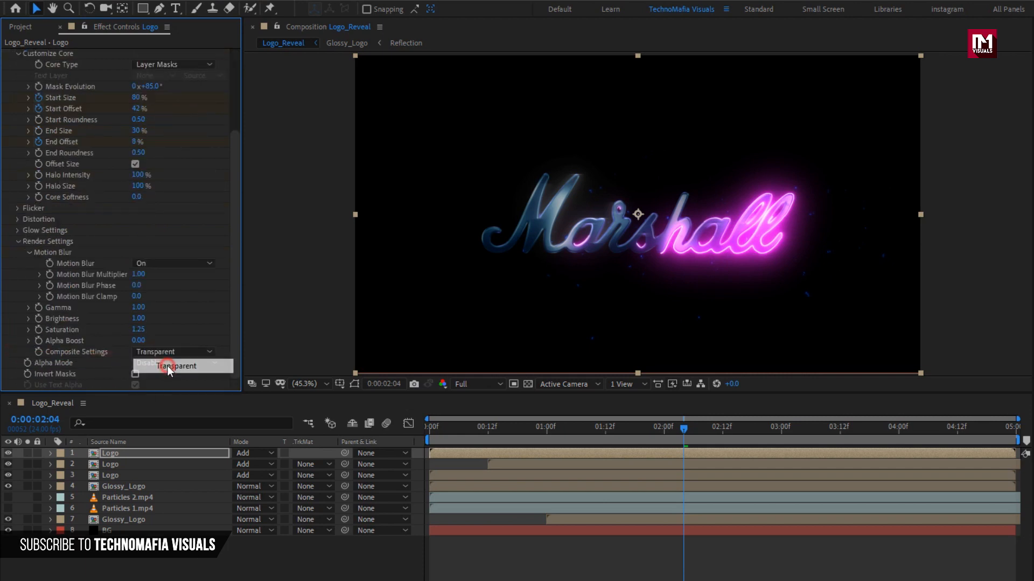
- Move the row 1 Logo layer's start to 0:00:01:00 and preview the glow around 0:00:02:05 to 0:00:03:18
left_click(460, 454)
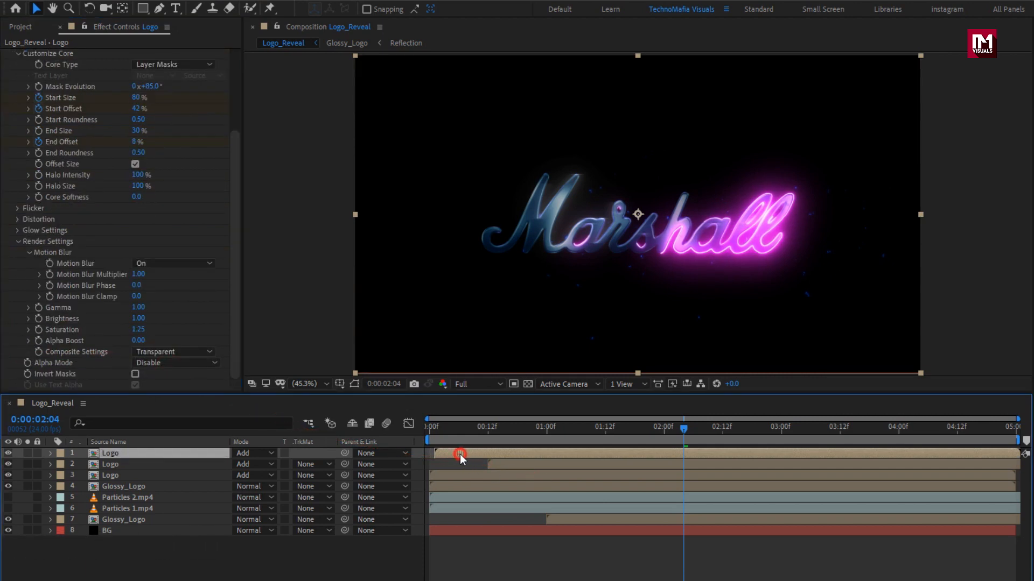
left_click_drag(460, 453, 686, 440)
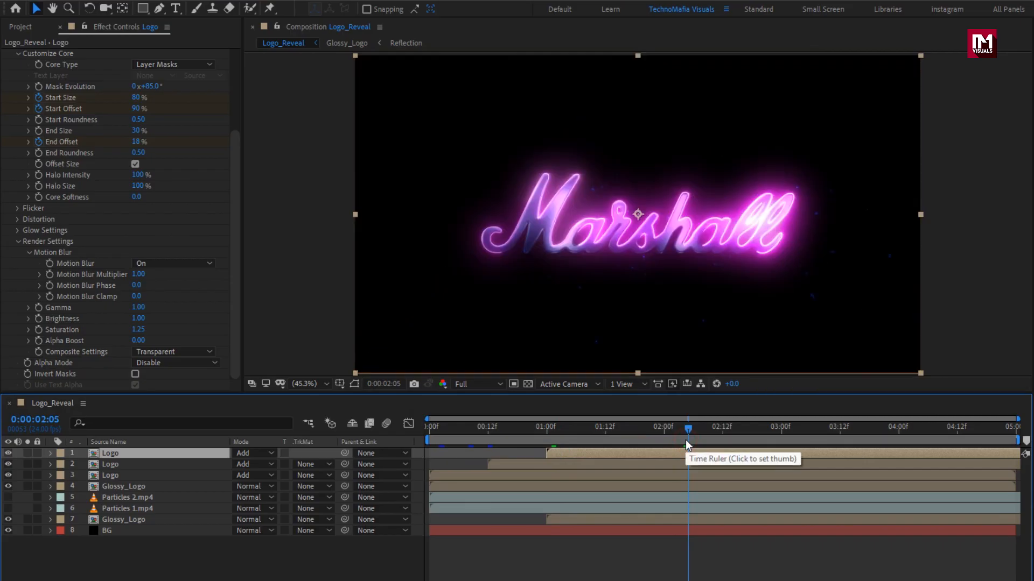
left_click(815, 432)
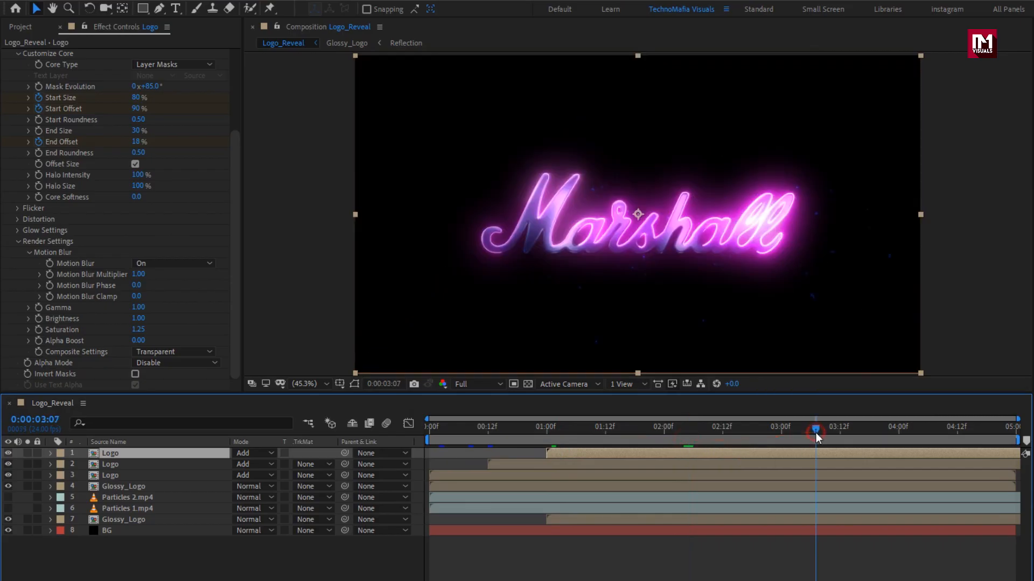
left_click(870, 428)
- Make both Glossy_Logo layers and all three Logo layers 3D
left_click(186, 575)
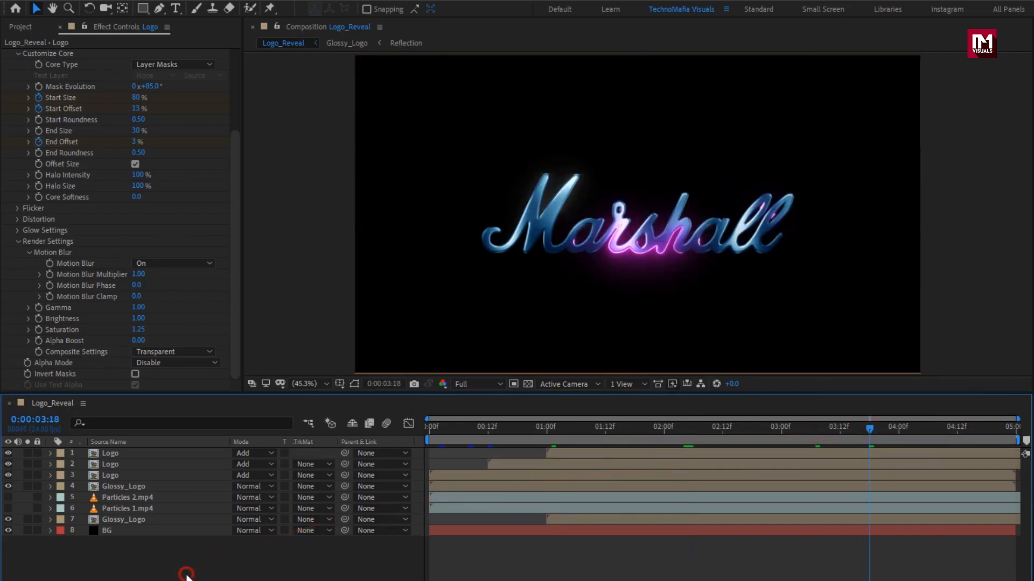
key("F4")
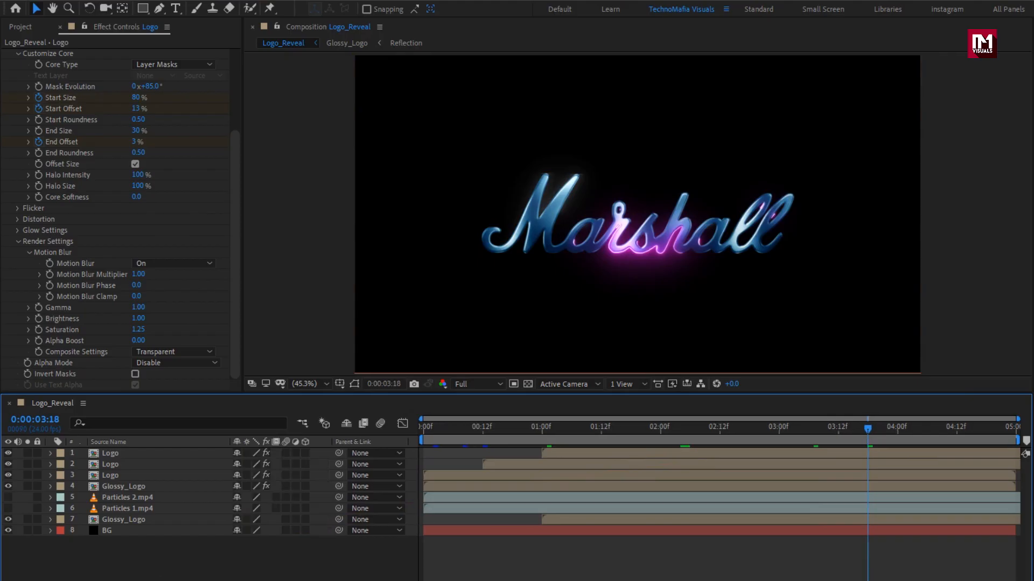
left_click(121, 520)
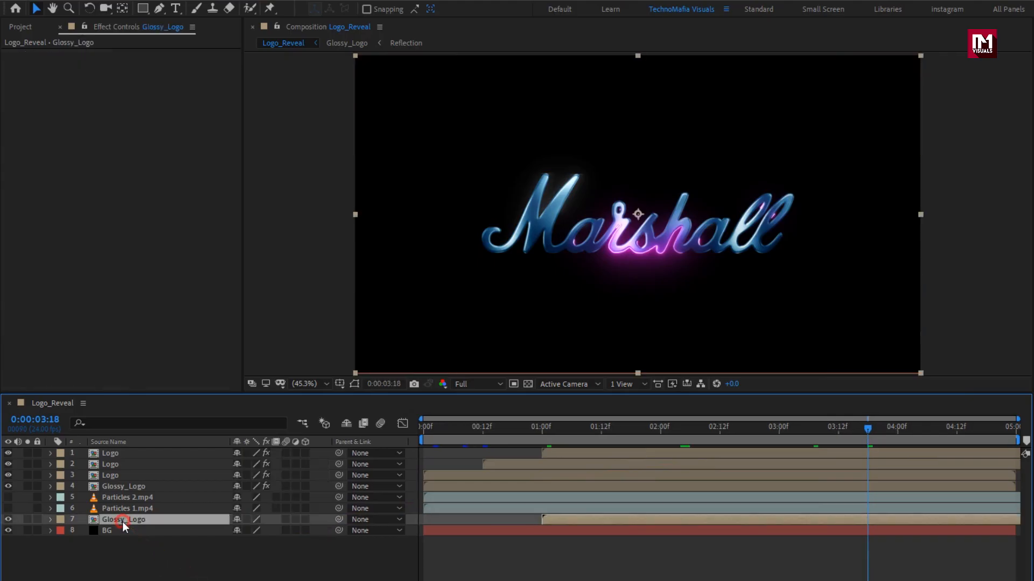
left_click(305, 519)
left_click(306, 507)
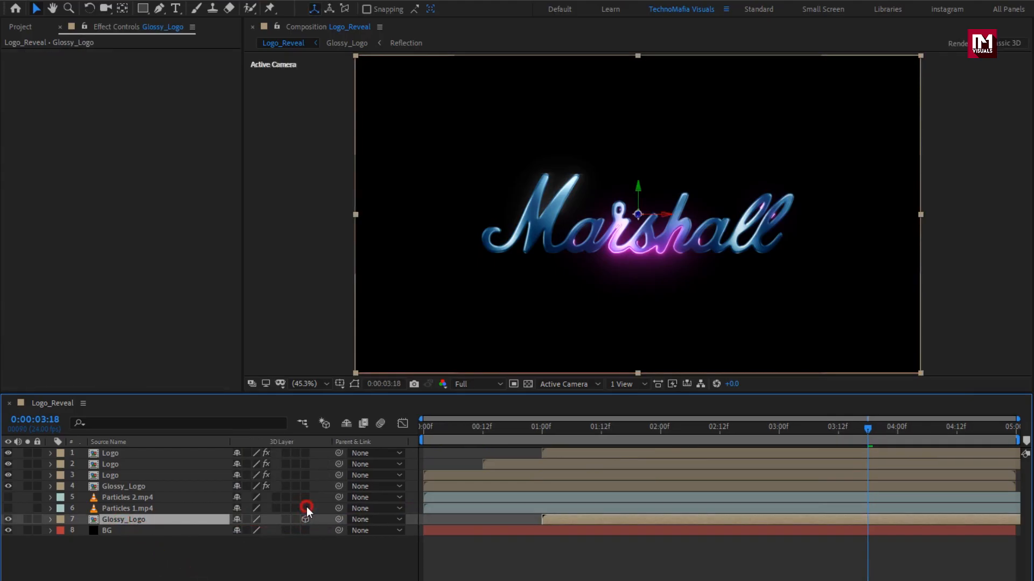
left_click(305, 486)
left_click(307, 475)
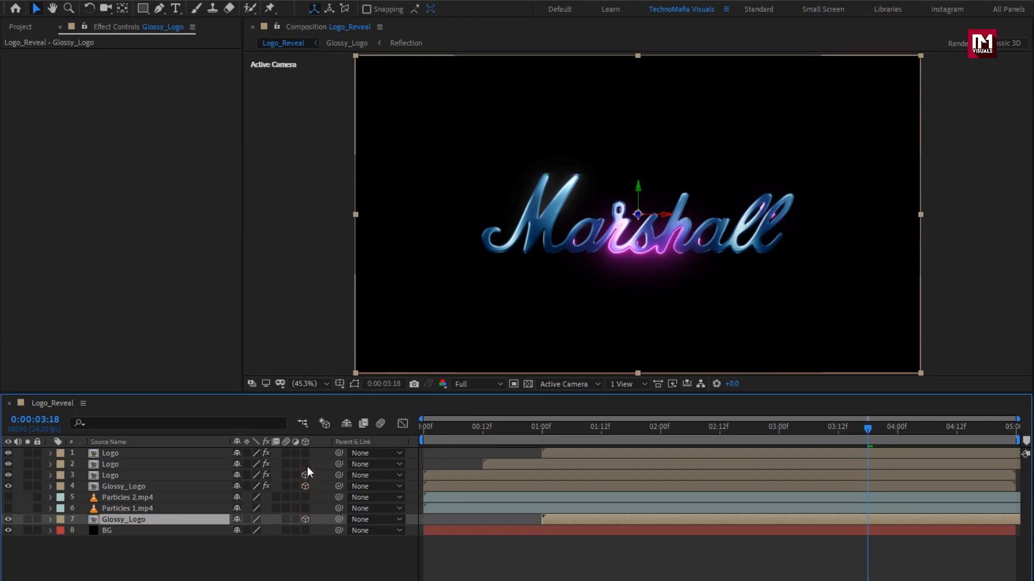
left_click(307, 464)
- Create a two-node camera named Camera 1 with the 35mm preset
left_click(290, 553)
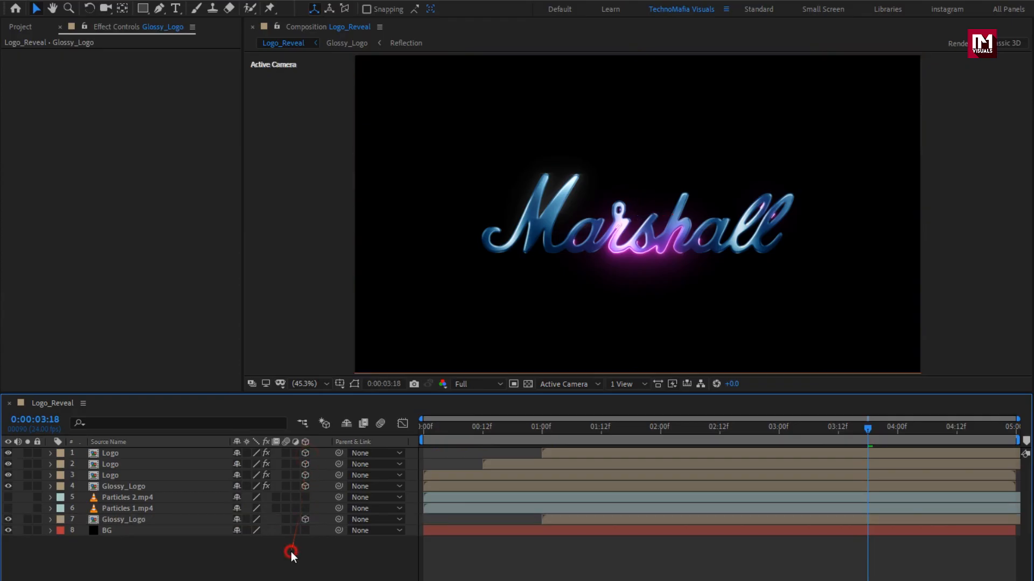
right_click(280, 556)
mouse_move(306, 406)
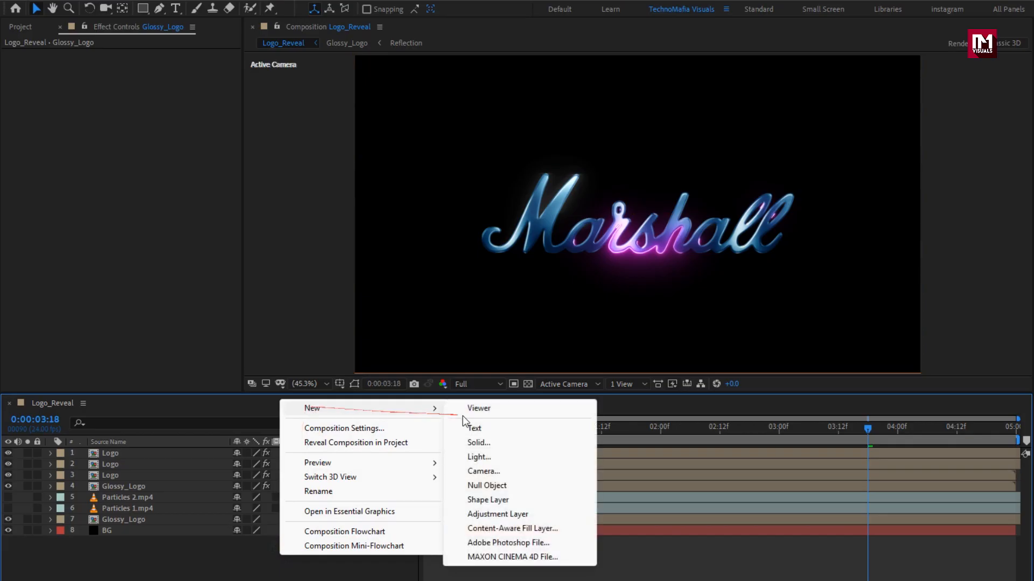
left_click(481, 473)
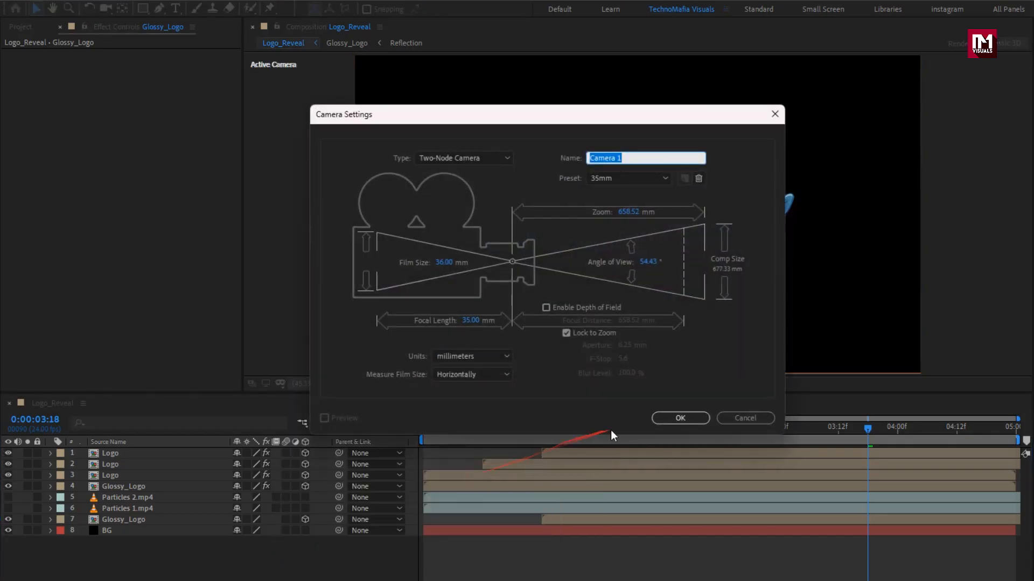
left_click(665, 421)
- Add a null object to the composition and make it a 3D layer
right_click(324, 561)
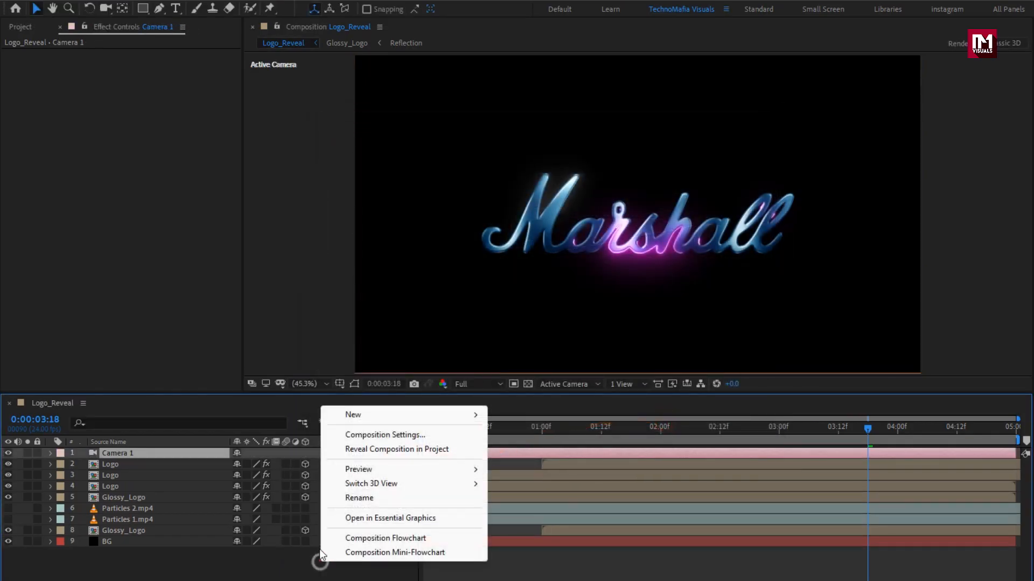
mouse_move(367, 415)
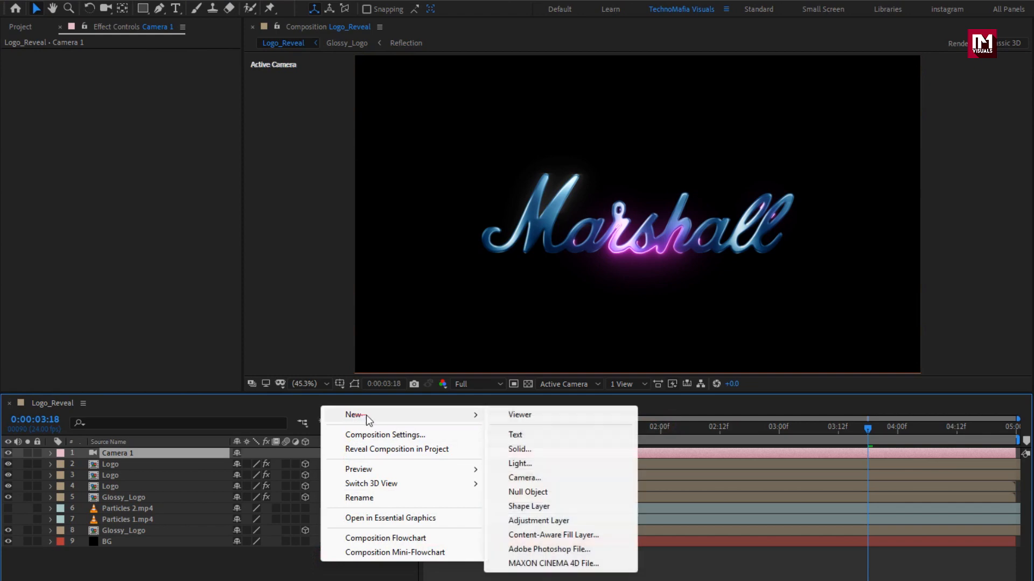
left_click(527, 493)
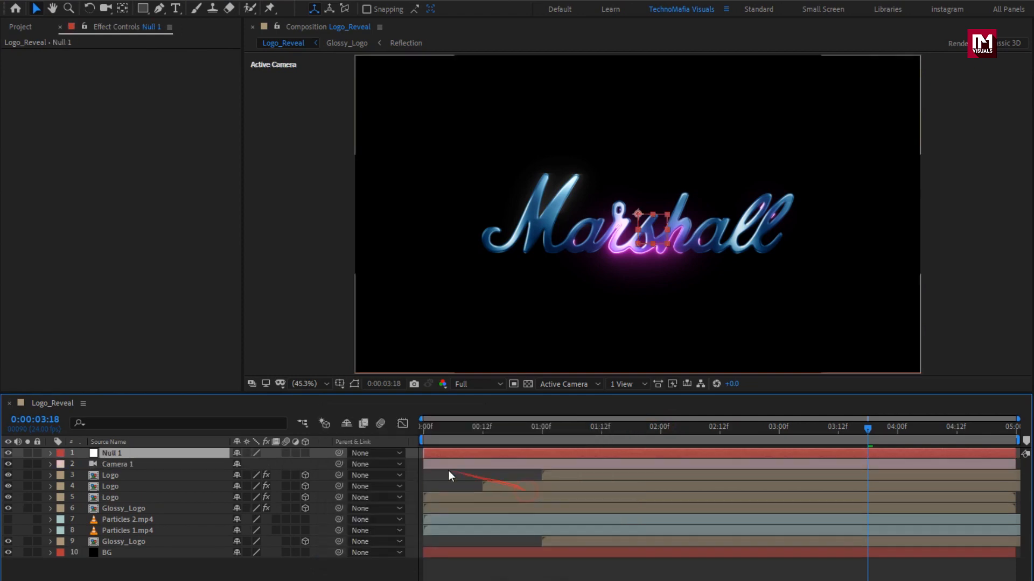
left_click(305, 453)
- Parent the Camera 1 layer to Null 1
left_click(144, 463)
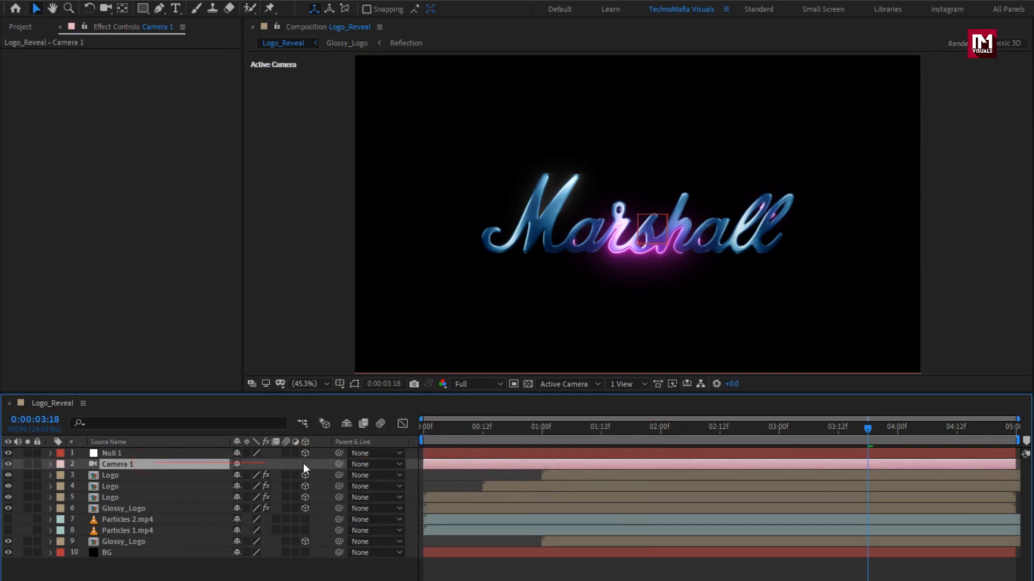
left_click(357, 464)
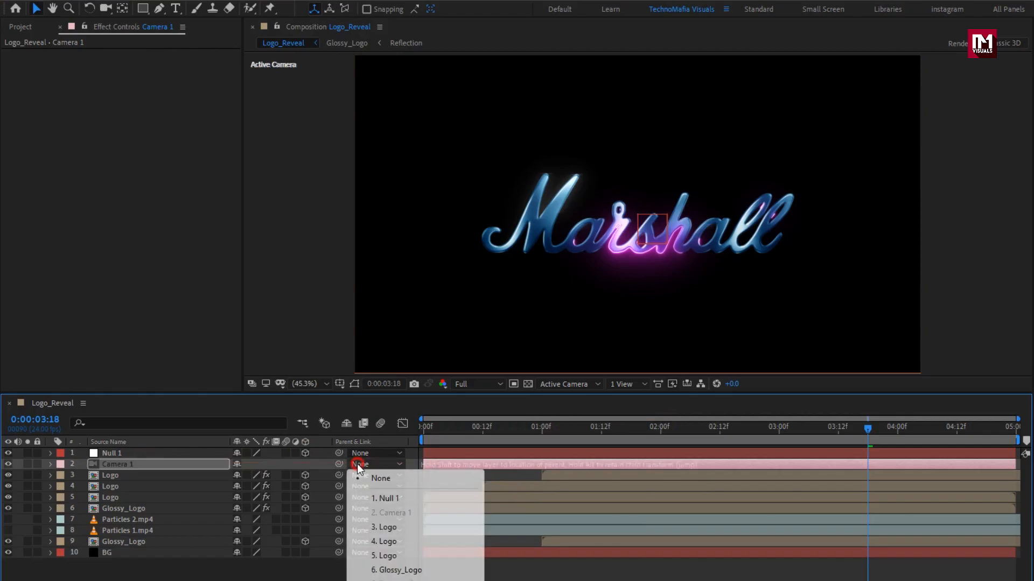
left_click(402, 501)
- Add a Position keyframe of 960, 540, 0 to Null 1 at 0:00:04:23
left_click(184, 453)
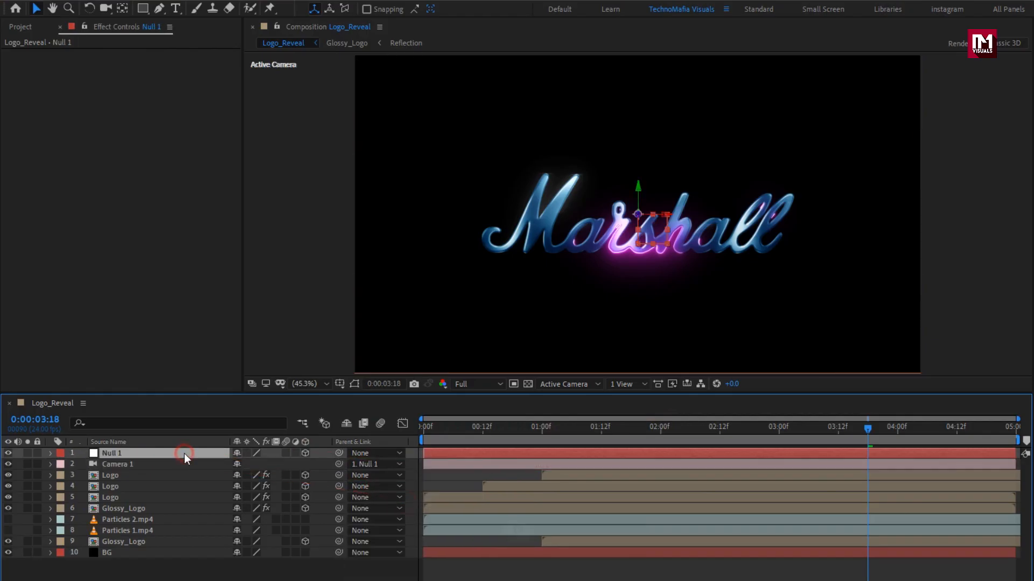
key("p")
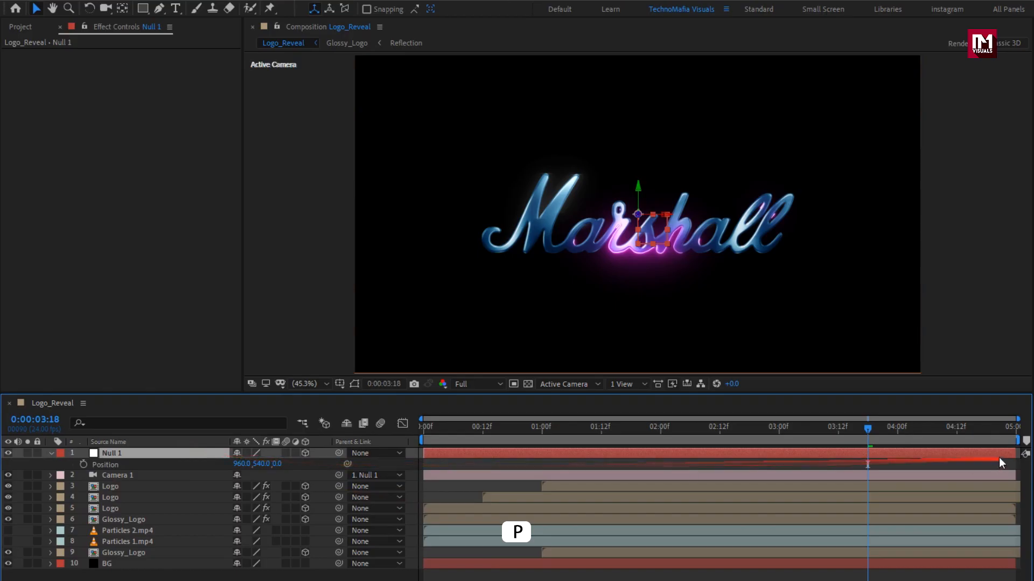
left_click(1015, 430)
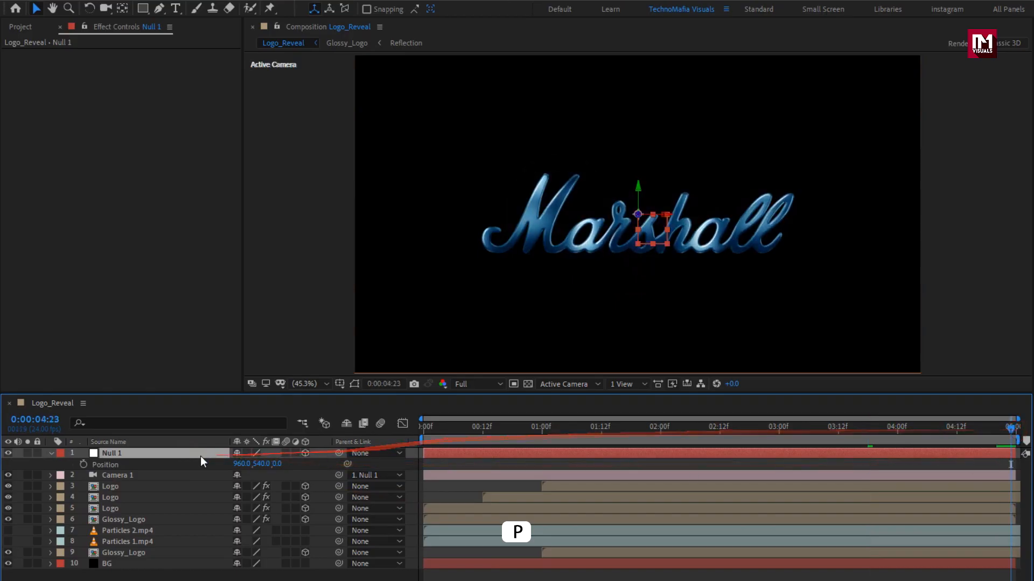
left_click(84, 464)
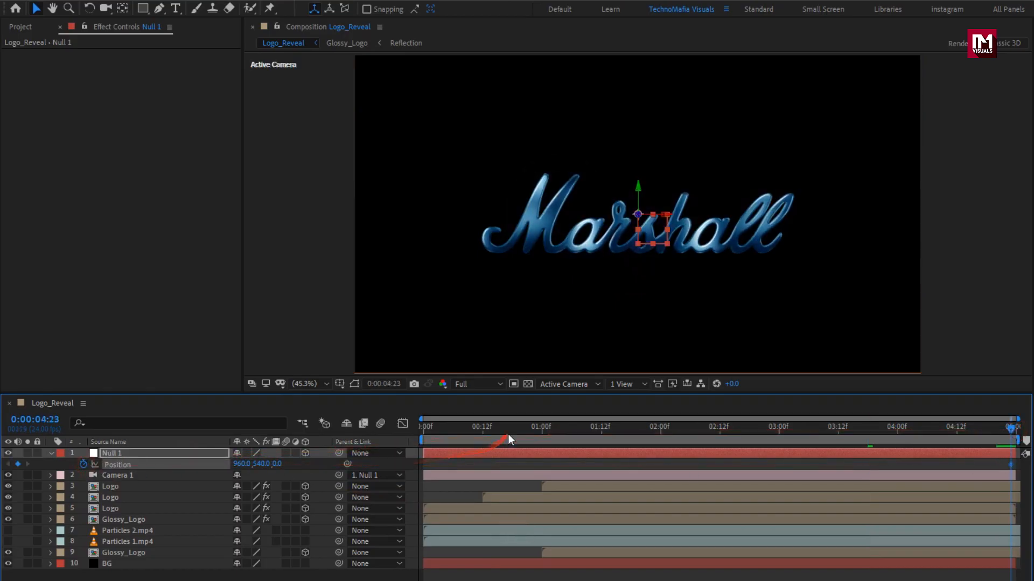
- Keyframe Null 1's Position at 0:00:01:12 with Z about -40 and at 0:00:00:00 with a more negative Z
left_click_drag(516, 434, 601, 434)
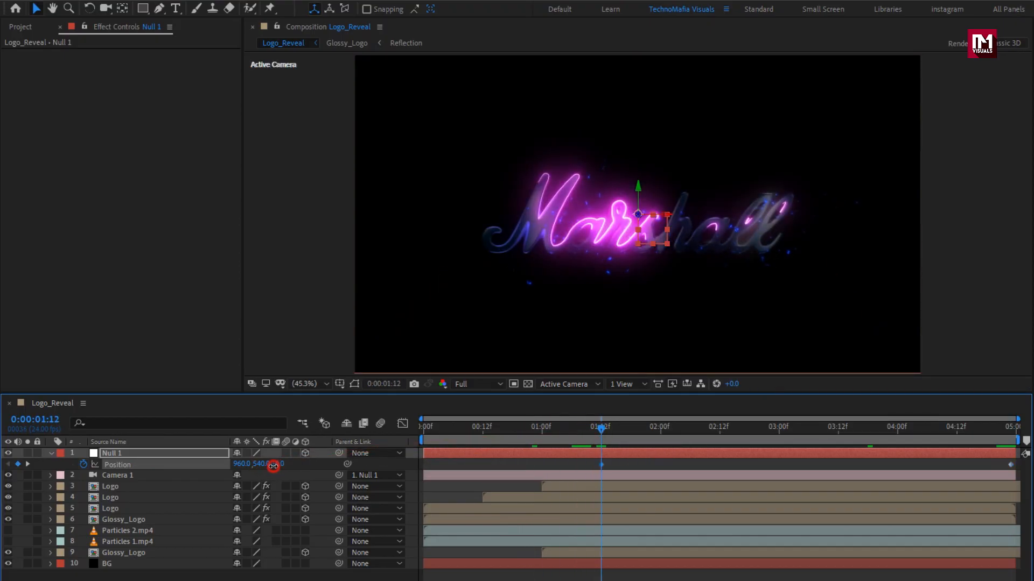
left_click_drag(273, 466, 253, 466)
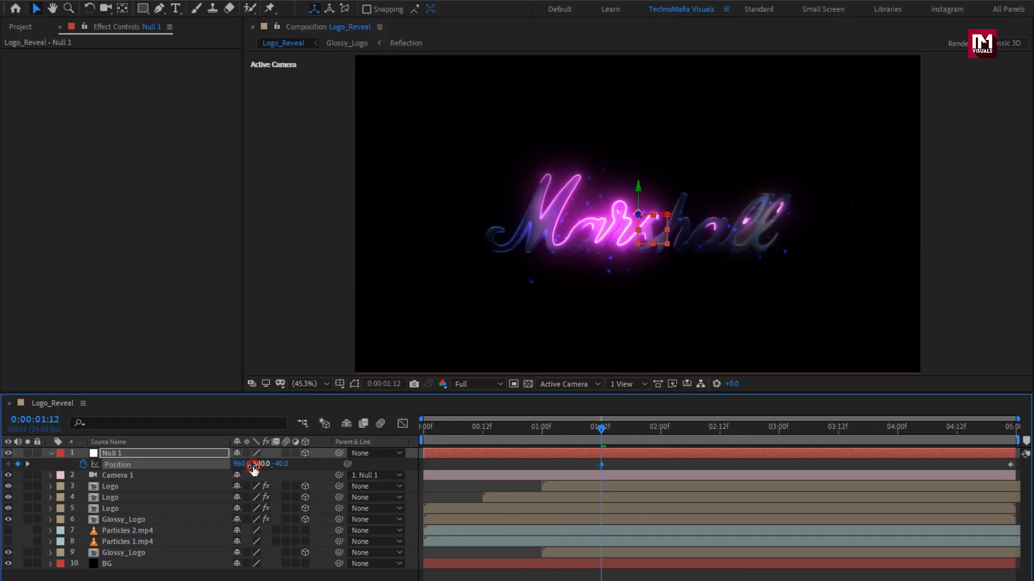
left_click_drag(457, 428, 406, 432)
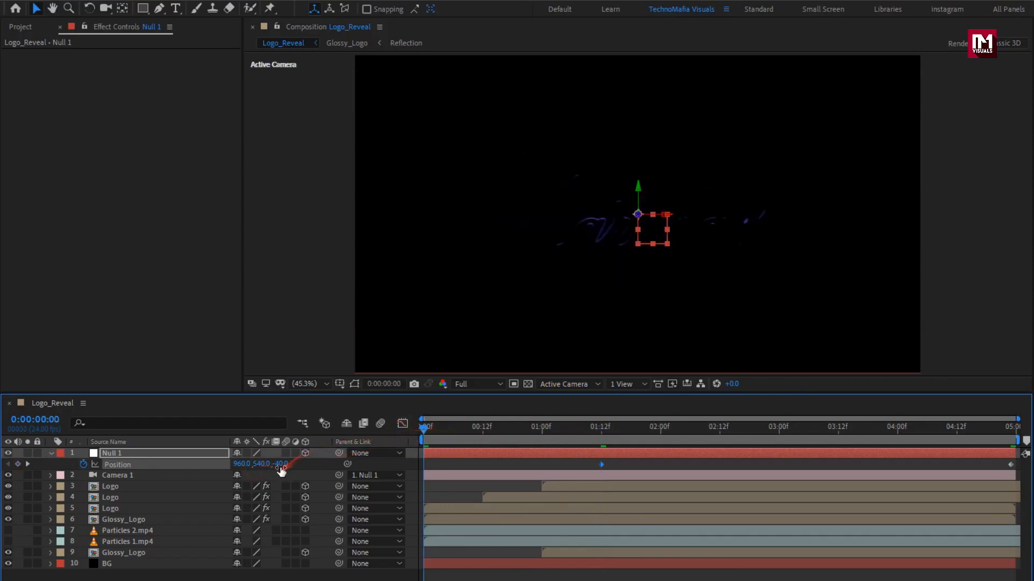
left_click_drag(281, 466, 71, 464)
left_click_drag(278, 464, 192, 466)
- Lower Null 1's Z position further at 0:00:01:12, preview the camera move up to 0:00:03:03 and collapse the layer's properties
left_click_drag(437, 428, 602, 427)
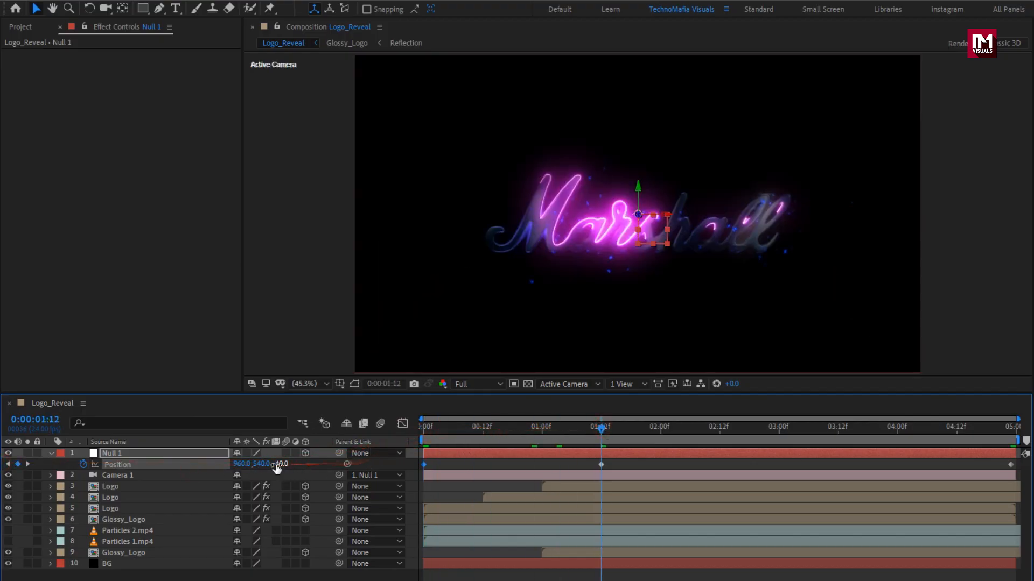
left_click_drag(275, 464, 231, 468)
left_click_drag(466, 428, 794, 431)
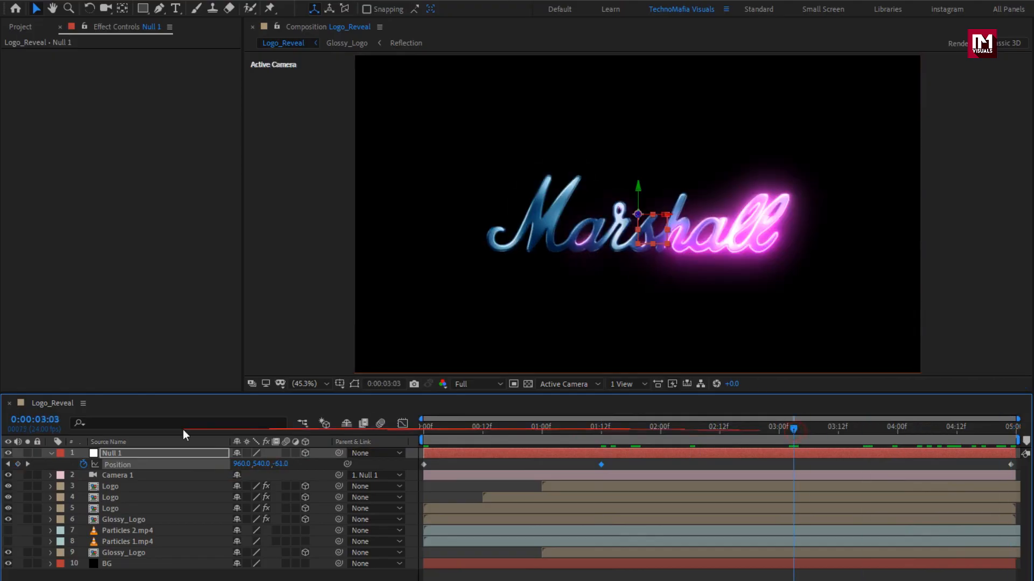
left_click(50, 454)
- Add an adjustment layer above all layers in the Logo_Reveal composition
right_click(152, 575)
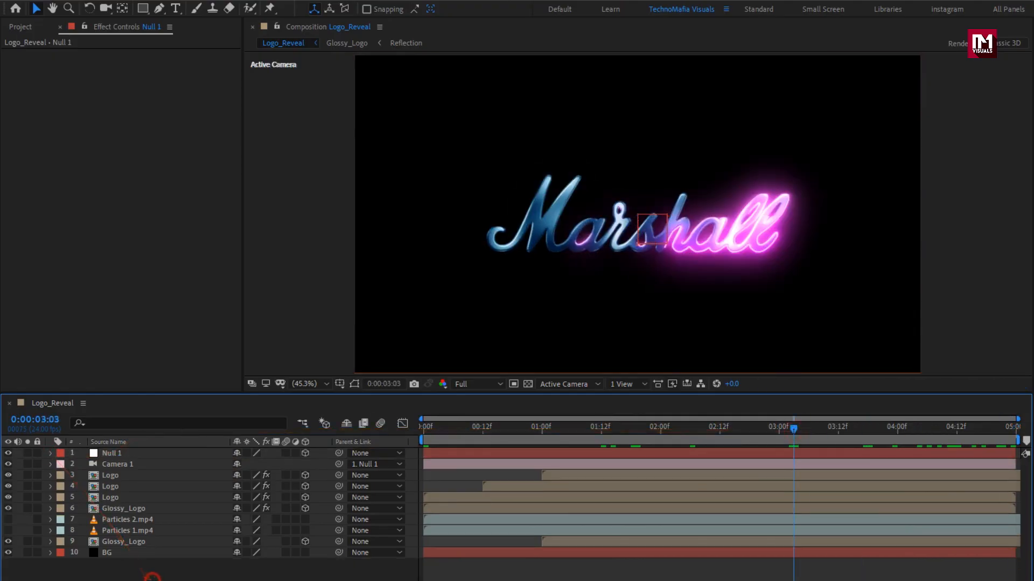
mouse_move(234, 434)
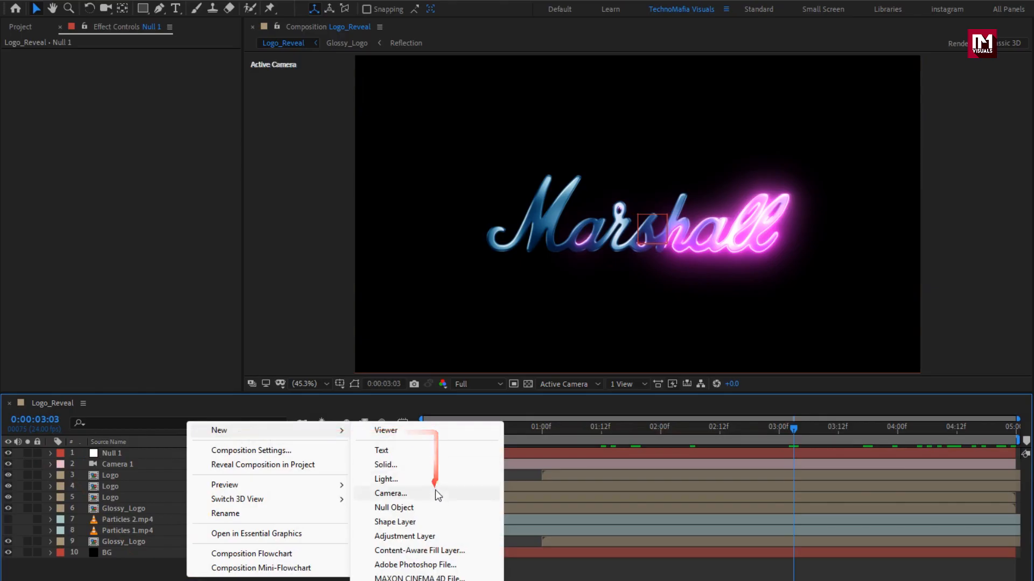
left_click(434, 535)
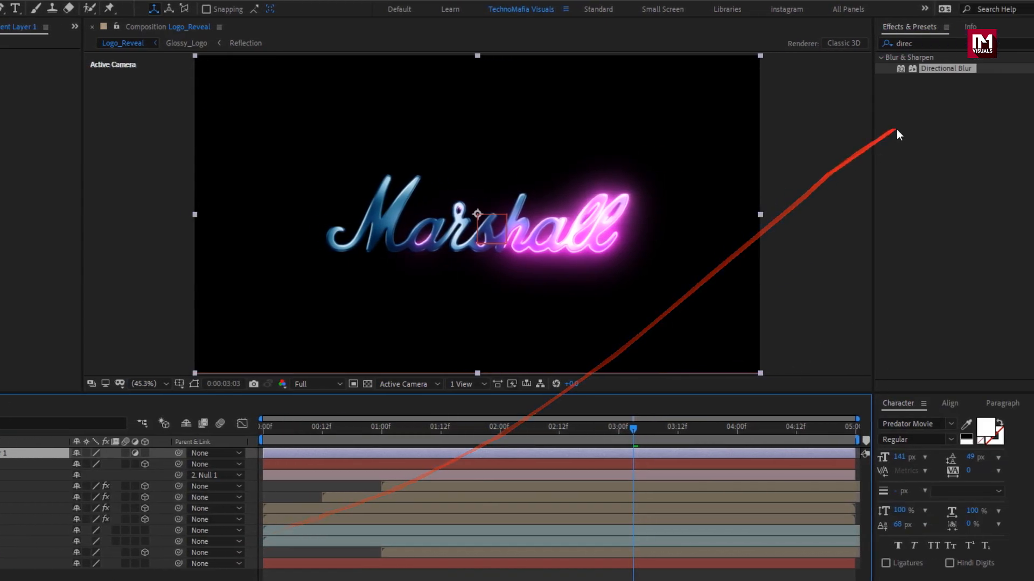
- Apply the Sharpen effect to Adjustment Layer 1 with a Sharpen Amount of 200
left_click_drag(892, 46, 876, 49)
type("shar")
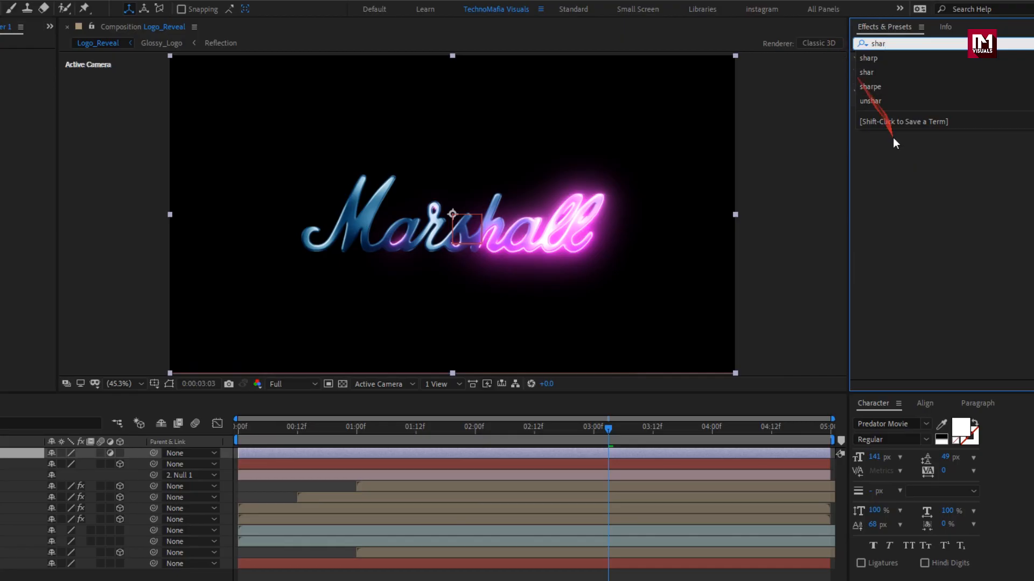
left_click(893, 142)
double_click(909, 69)
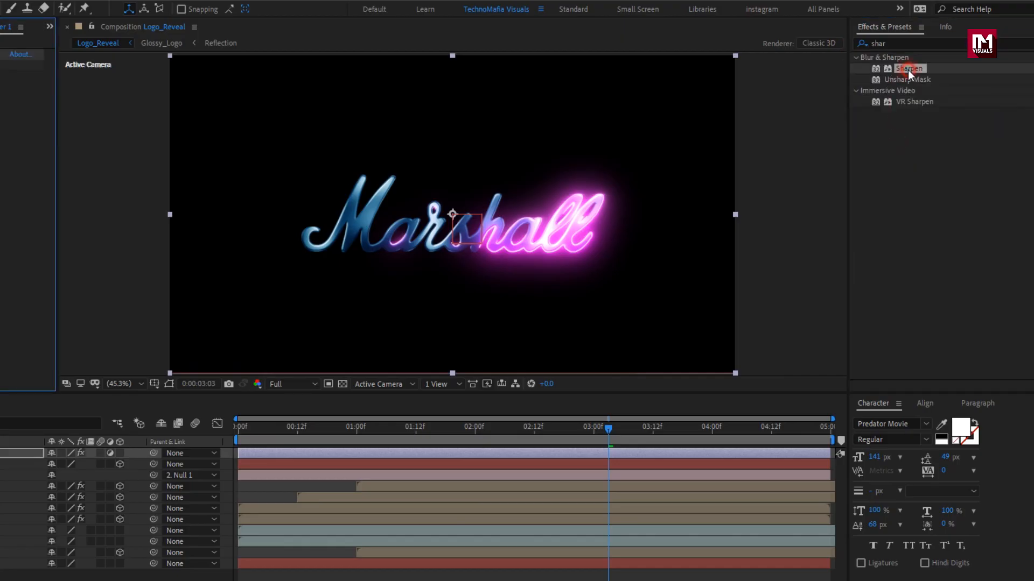
left_click(135, 66)
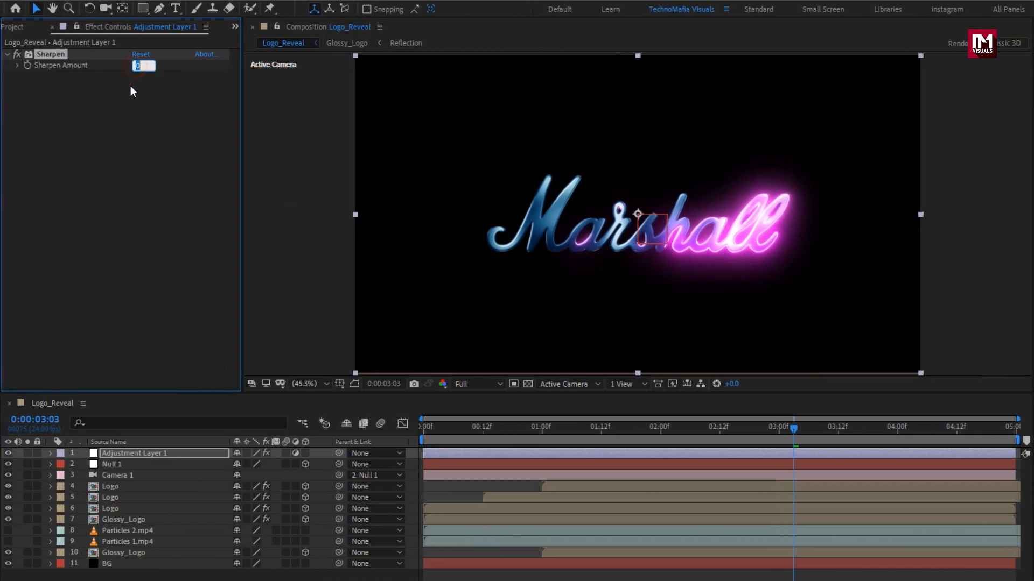
type("200")
key("Return")
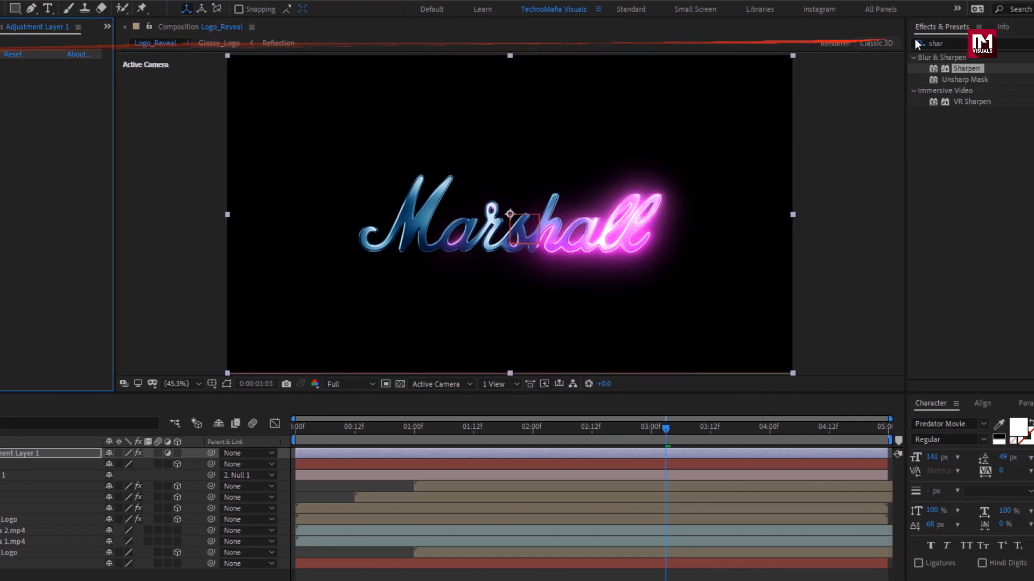
- Apply the Noise effect to Adjustment Layer 1 with an Amount of Noise of 10%
double_click(906, 46)
type("noise")
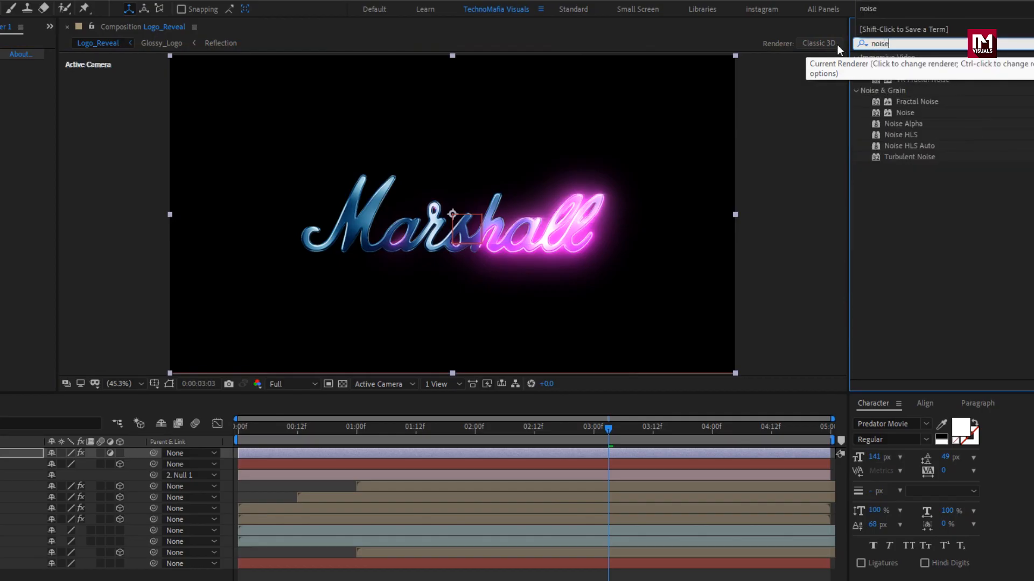
double_click(910, 112)
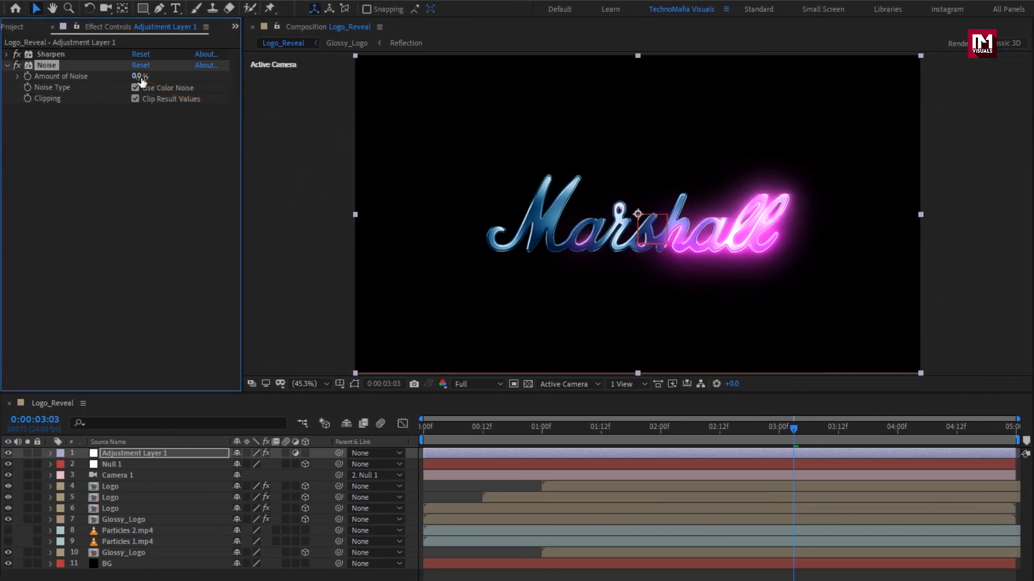
left_click(136, 78)
type("10")
key("Return")
- Apply the Venetian Blinds effect to Adjustment Layer 1 with a Transition Completion of 15%
left_click(864, 46)
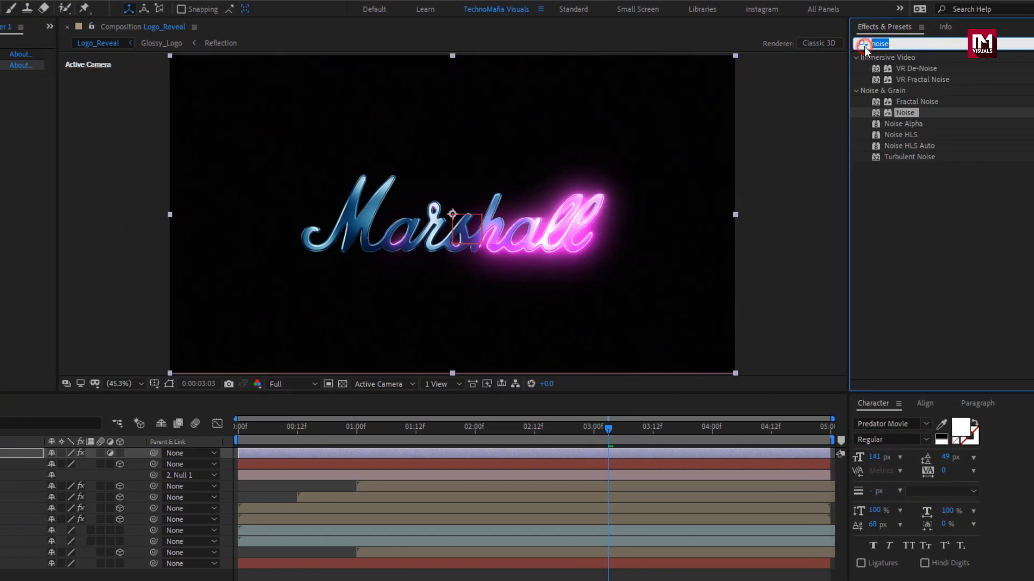
type("ven")
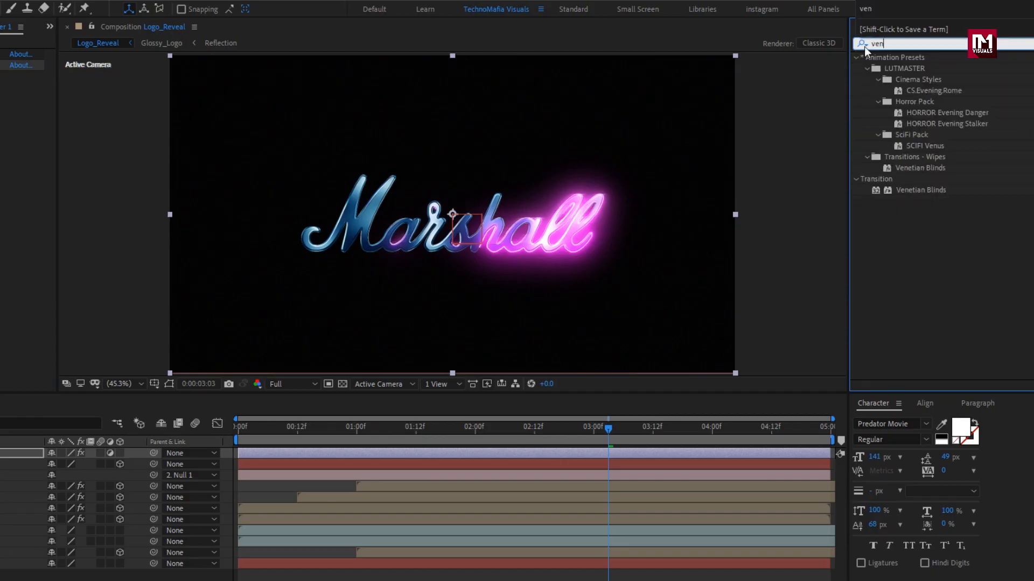
left_click(923, 188)
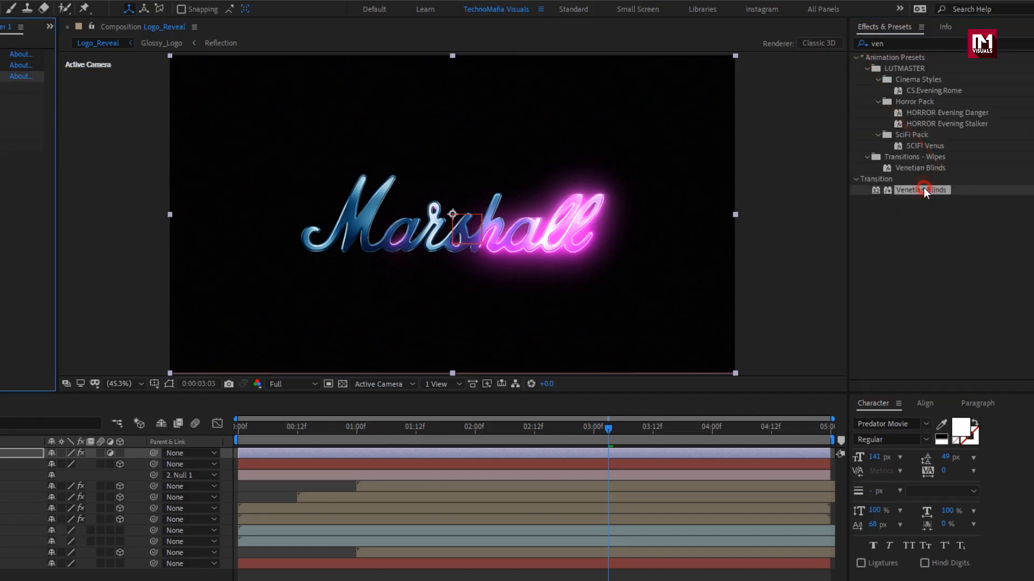
double_click(921, 189)
left_click(135, 89)
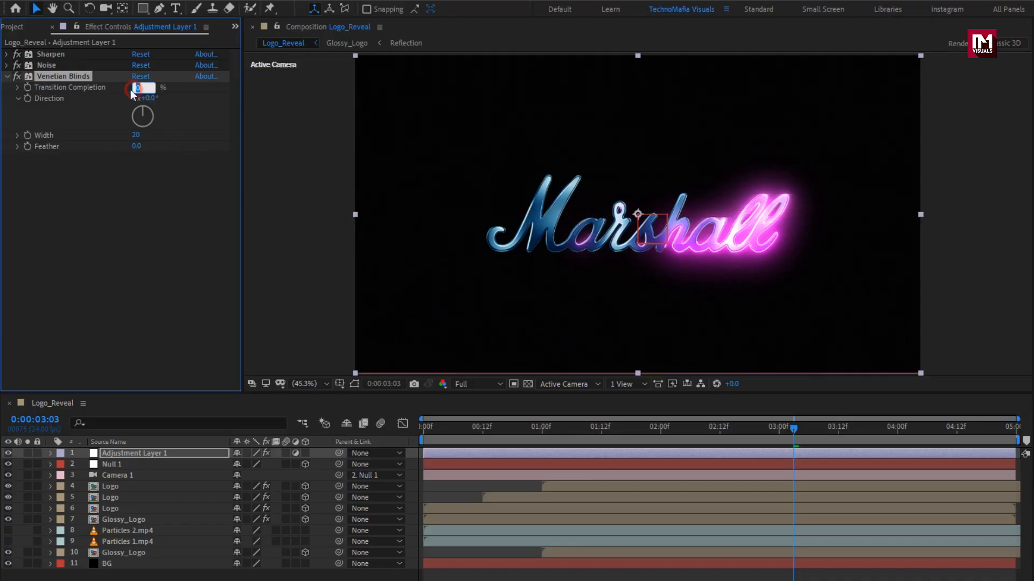
type("15")
key("Return")
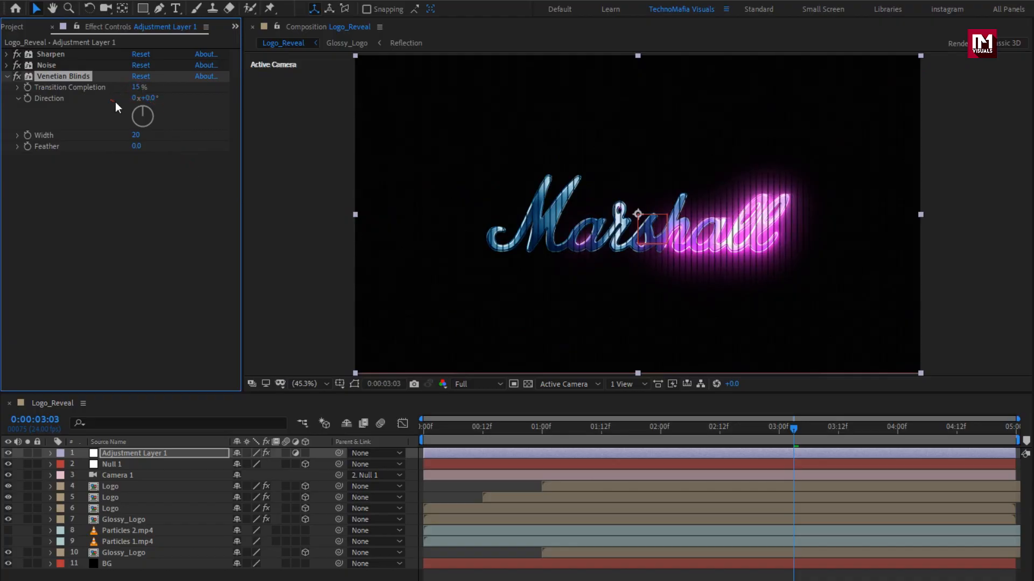
- Set the Venetian Blinds direction to 90° and its width to 3
left_click(151, 98)
type("90")
key("Return")
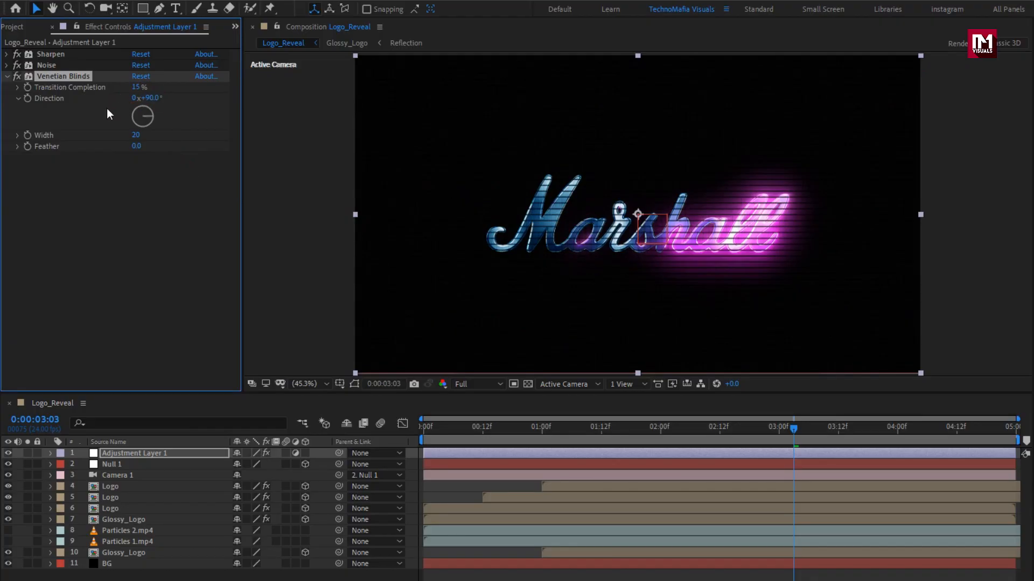
left_click(136, 135)
type("3")
key("Return")
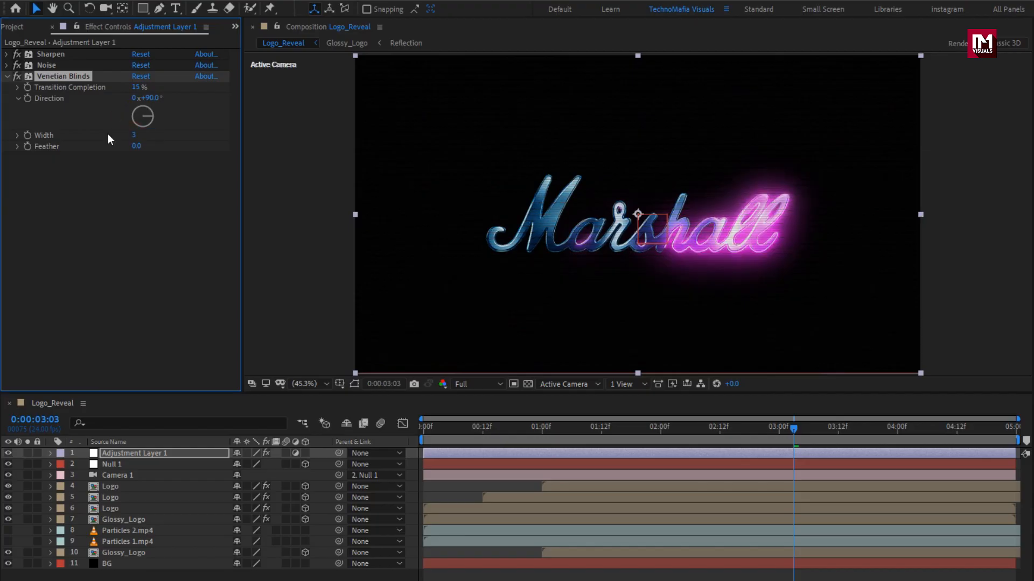
- Animate the Venetian Blinds Feather from a keyframe of 0 at 0:00:03:00 to 4 at 0:00:04:00
left_click(778, 434)
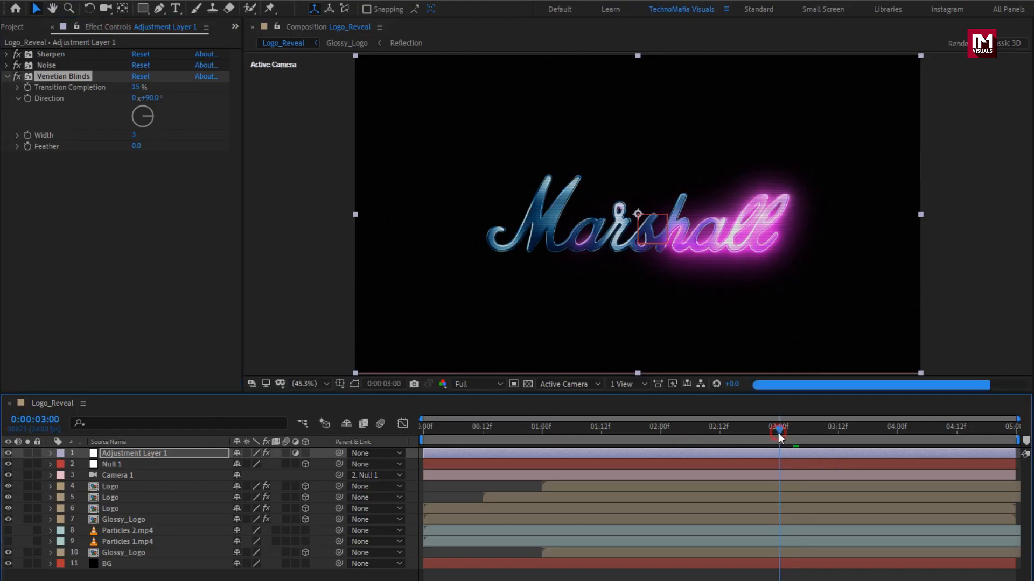
left_click(27, 147)
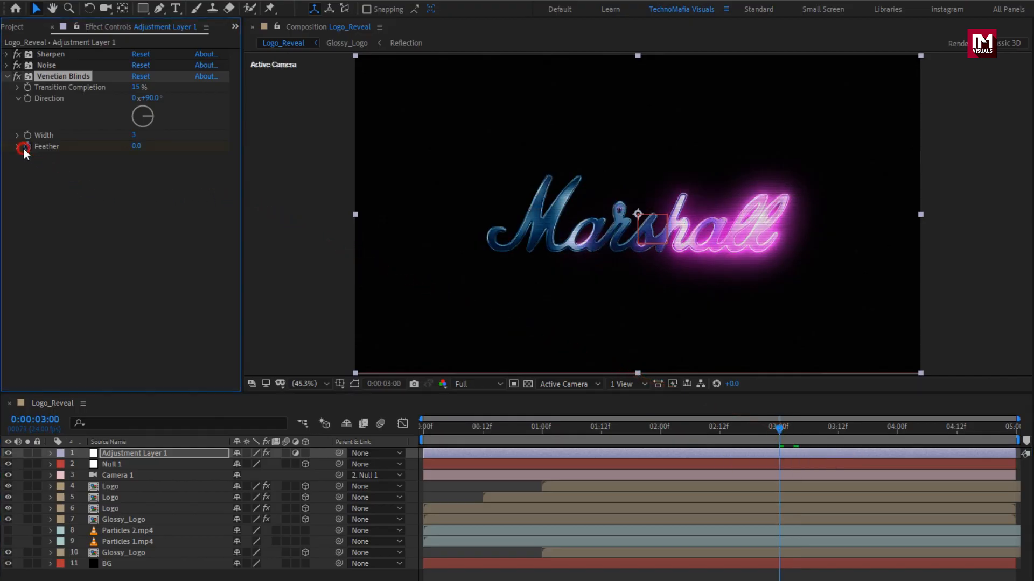
left_click(898, 431)
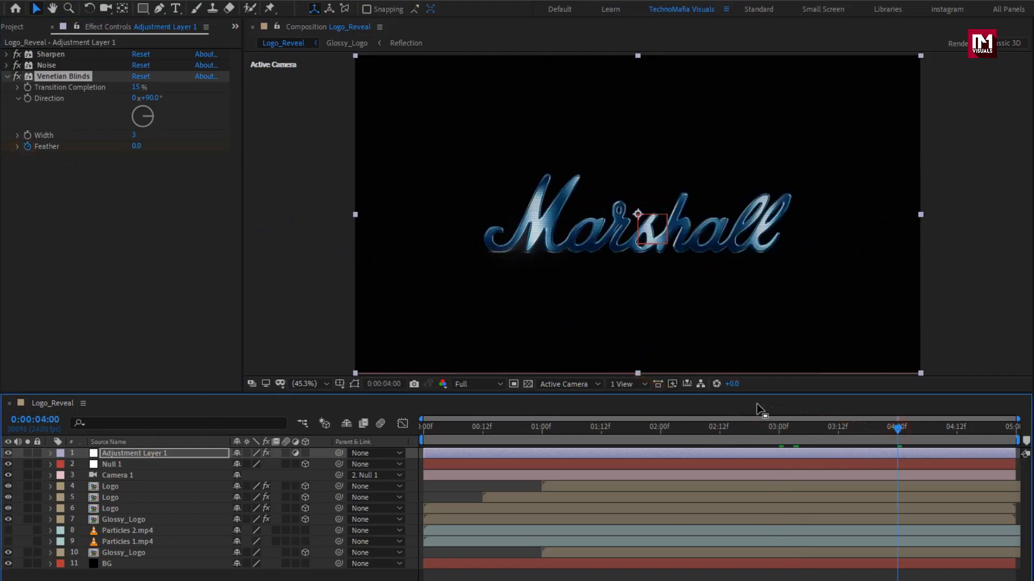
left_click(137, 146)
type("4")
key("Return")
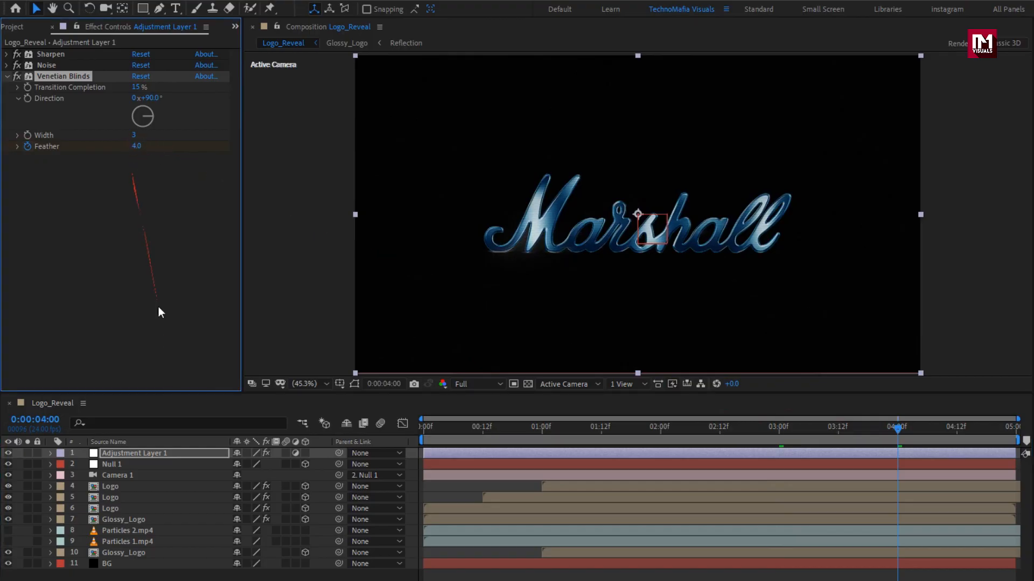
- Add a second adjustment layer above all layers in the Logo_Reveal composition
right_click(132, 572)
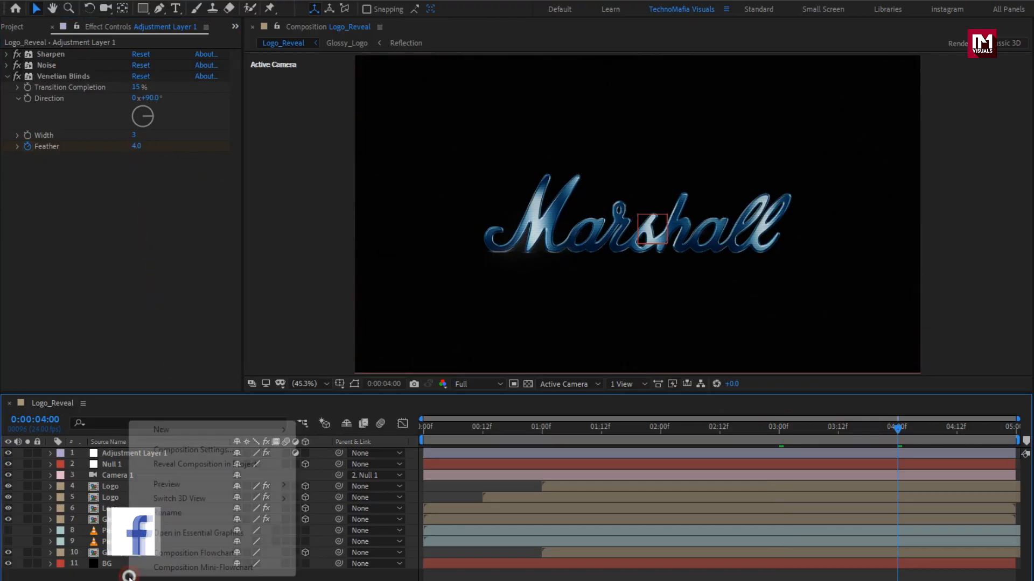
mouse_move(189, 436)
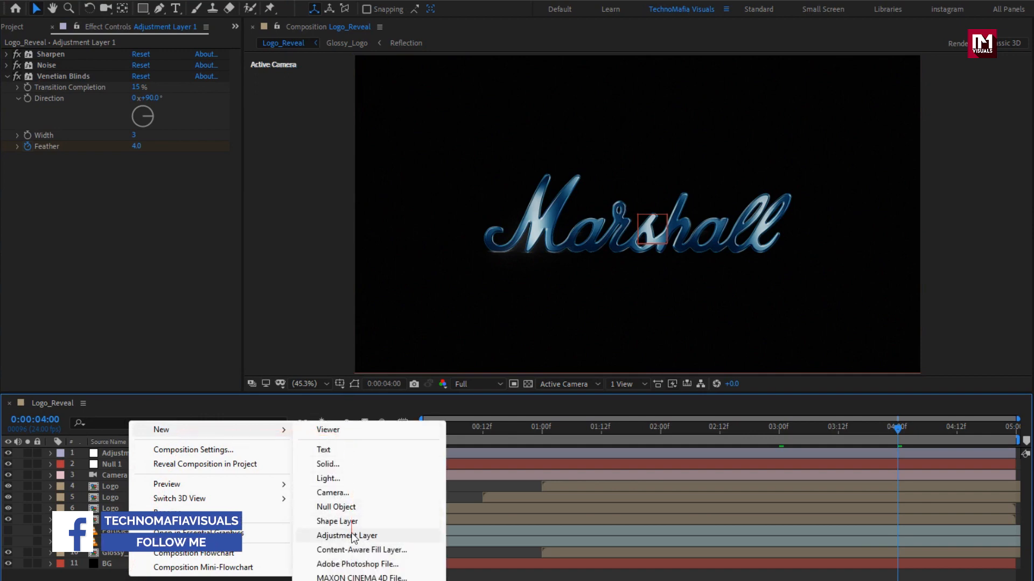
left_click(350, 535)
- Apply the Vibrance effect to Adjustment Layer 2 with Vibrance 58 and Saturation 43, and preview the composition from the start
left_click(1026, 44)
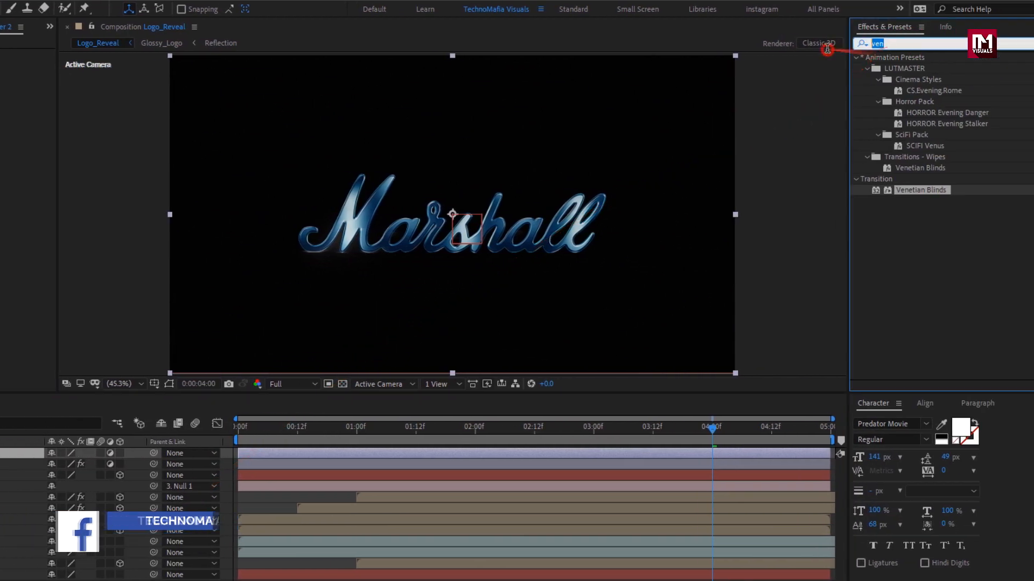
type("vib")
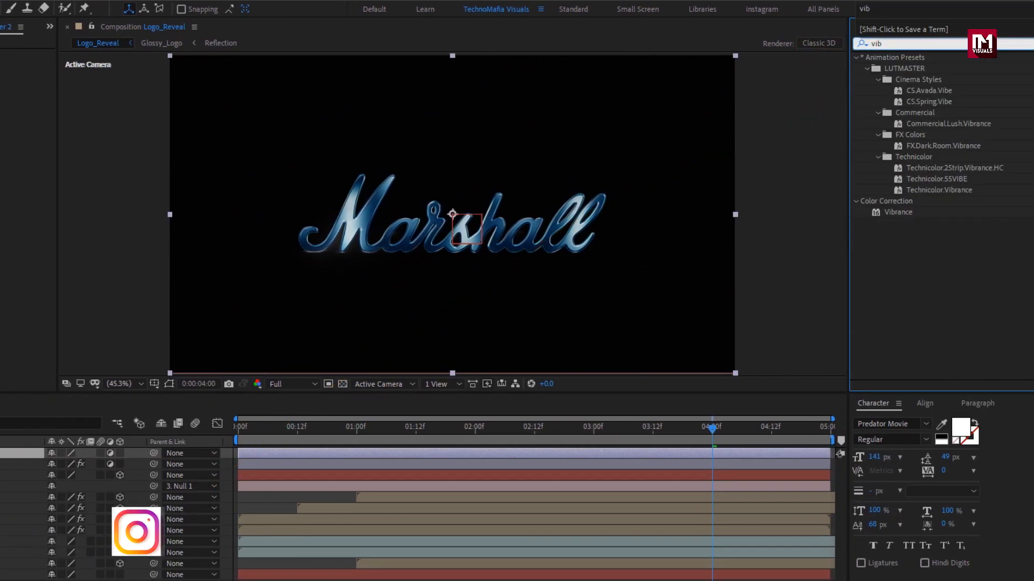
double_click(893, 212)
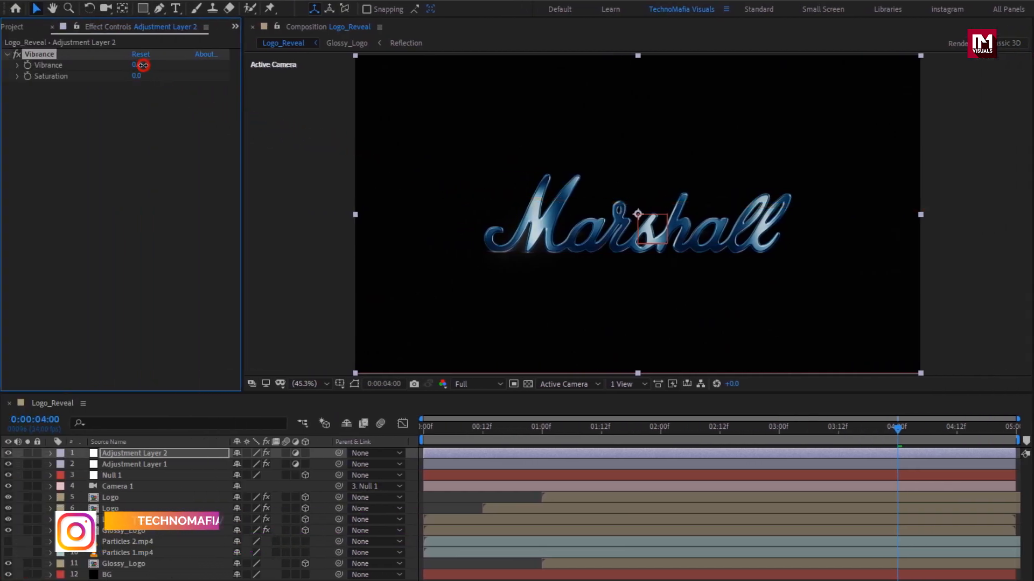
left_click_drag(114, 64, 165, 76)
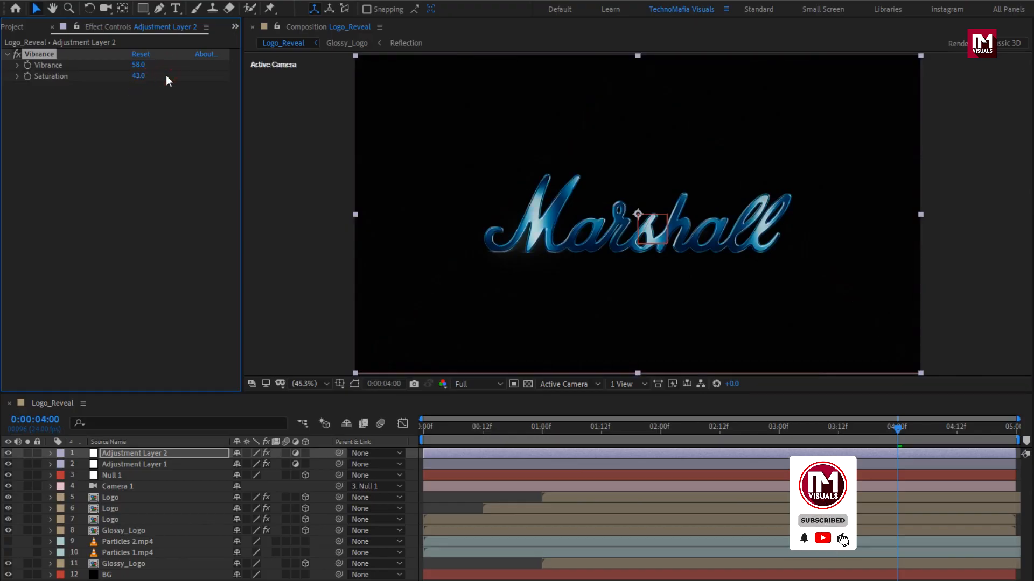
left_click(419, 430)
key("space")
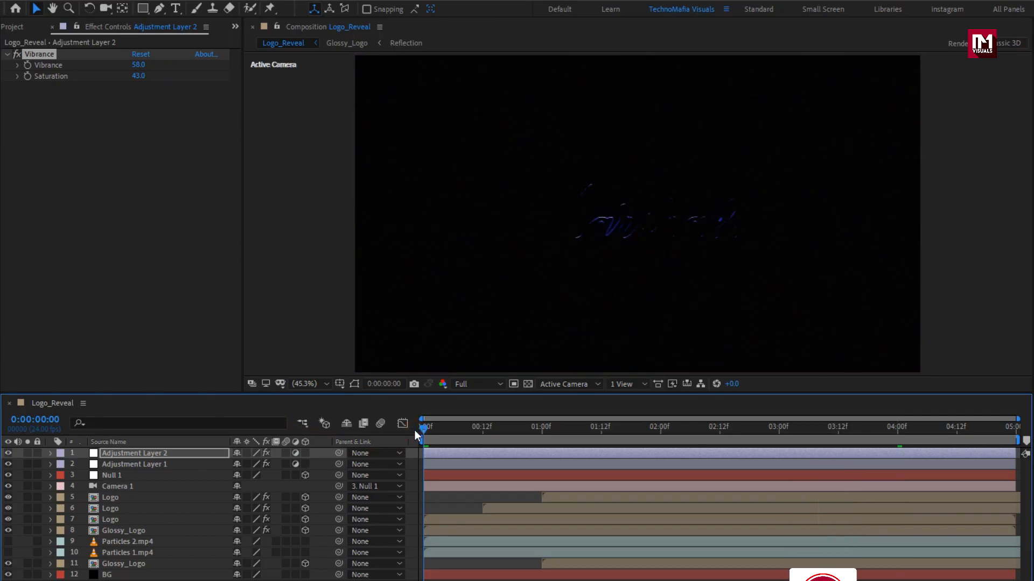